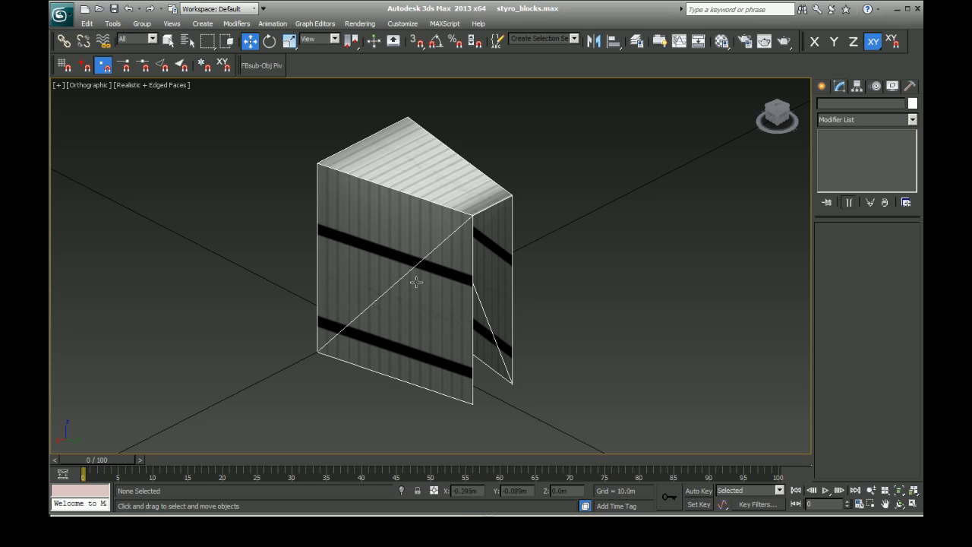
Step: Consult the barrier dimensions in SAFER_Measurements.jpg in Windows Photo Viewer, and return to the block model in 3ds Max
left_click(395, 509)
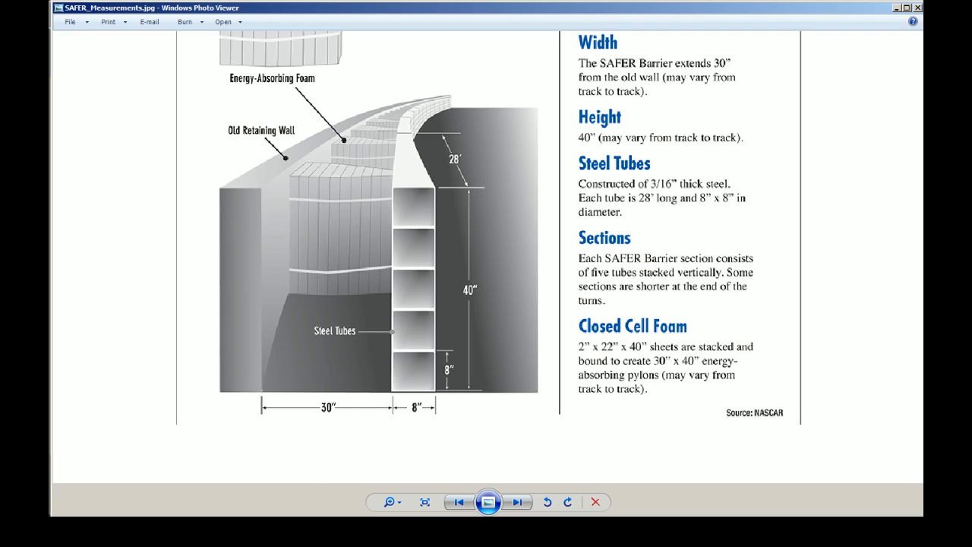
key("alt+Tab")
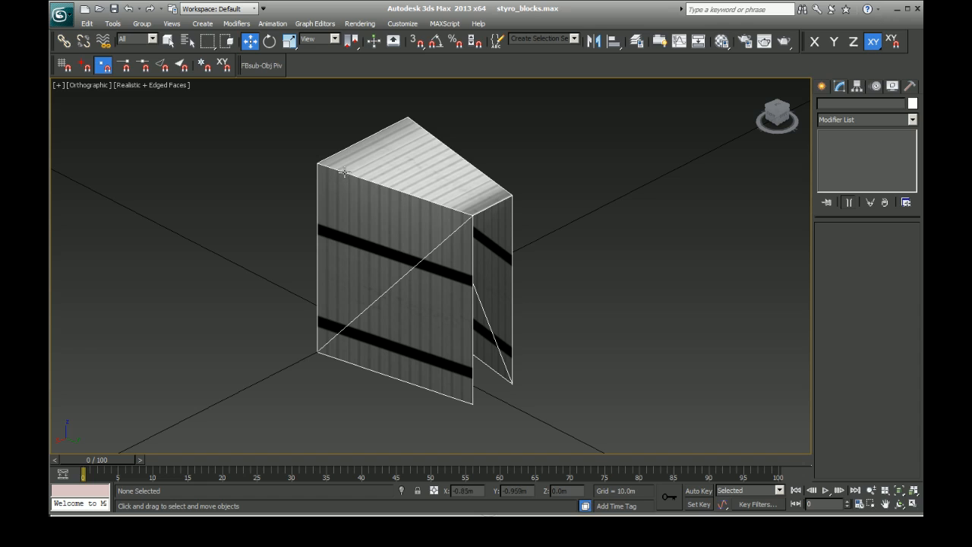
Step: Select the foam block, highlight all its faces at Polygon level to inspect them, and clear the polygon selection
left_click(423, 190)
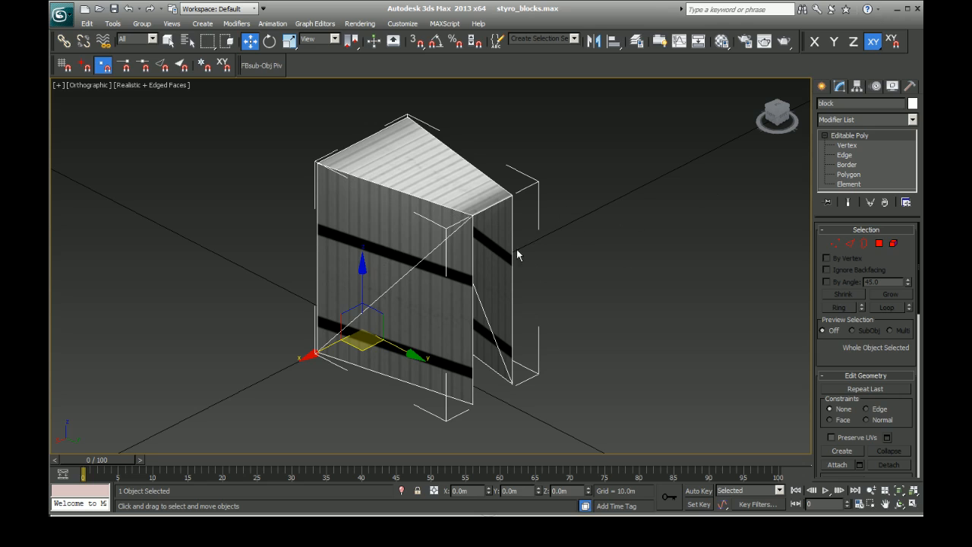
left_click_drag(775, 118, 758, 120)
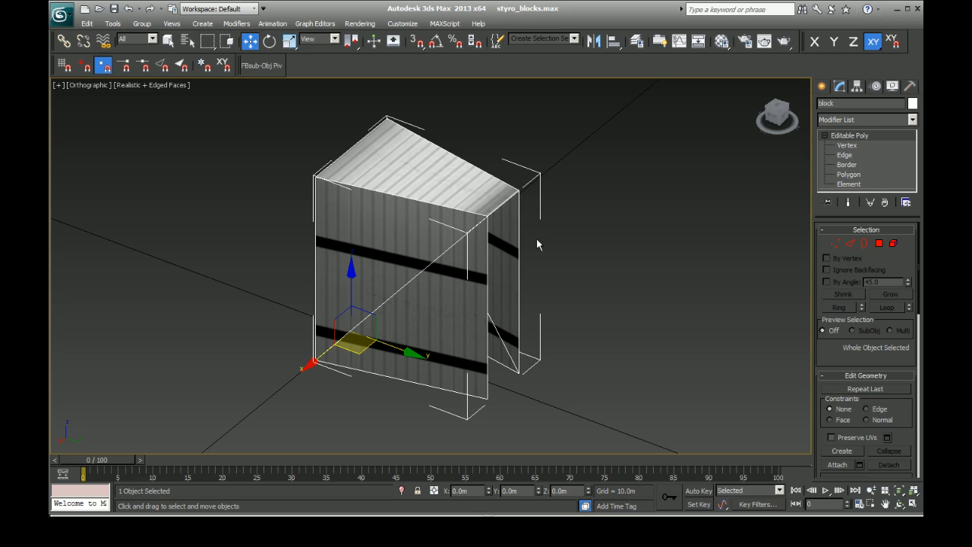
left_click(851, 175)
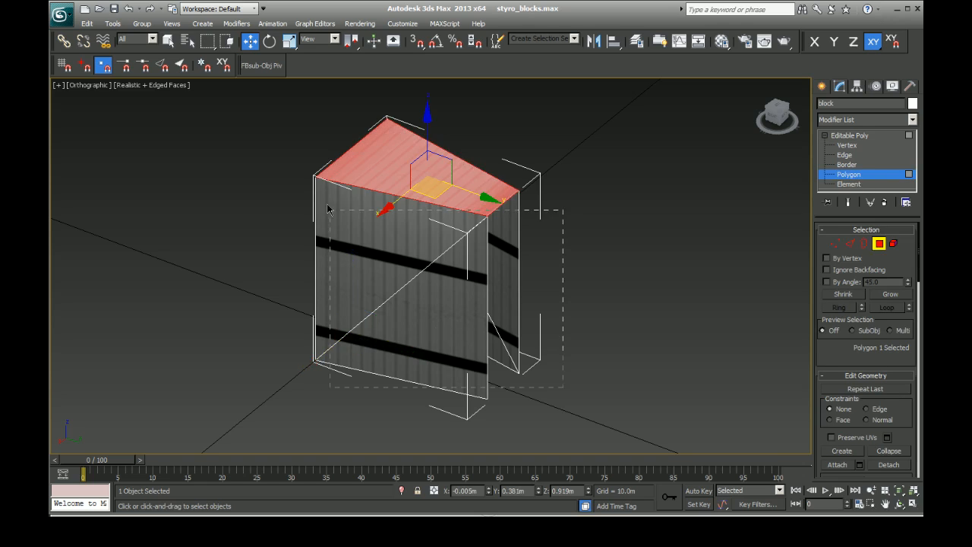
left_click_drag(329, 209, 297, 160)
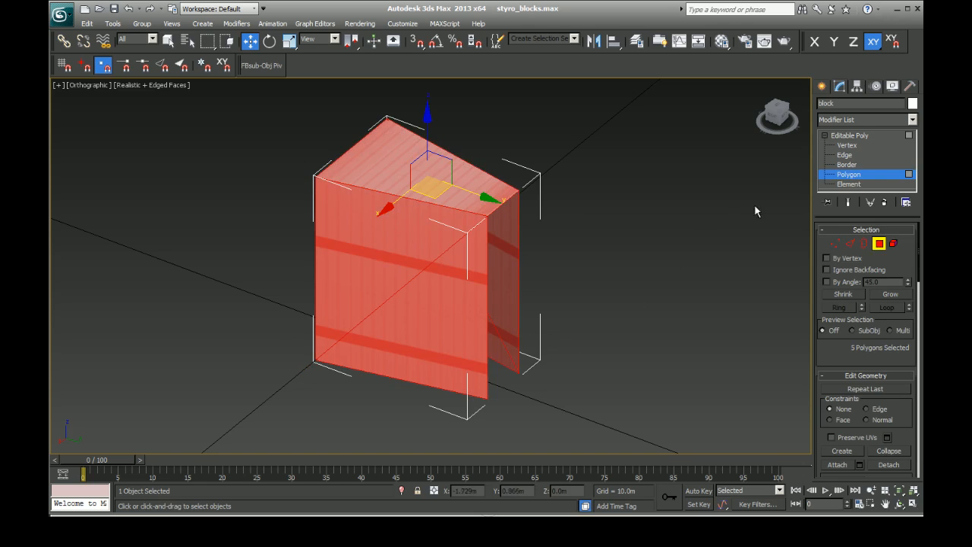
left_click(632, 231)
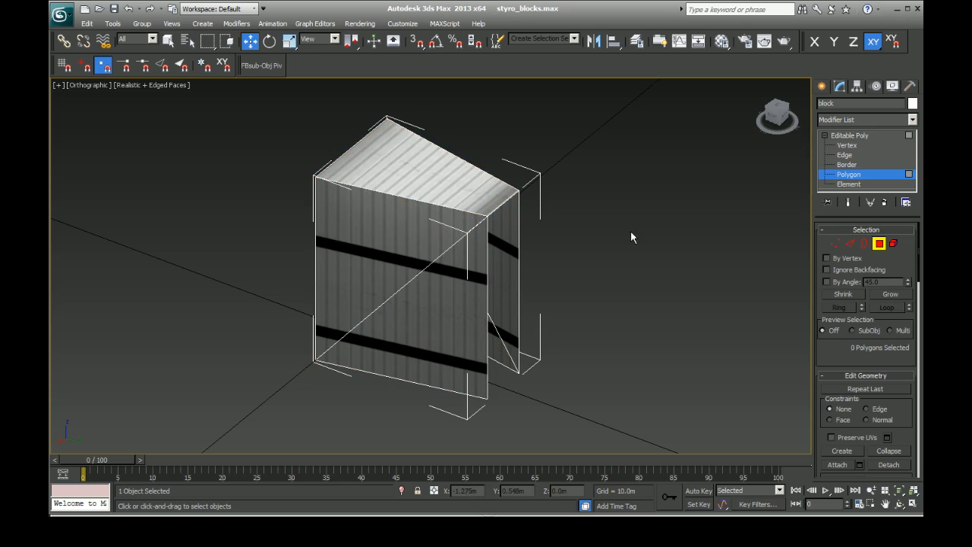
Step: Inspect the block's open end and sides from several angles, and select the top polygon
left_click_drag(778, 120, 743, 113)
mouse_move(510, 397)
middle_mouse_down("alt")
mouse_move(483, 360)
mouse_move(510, 379)
middle_mouse_up("alt")
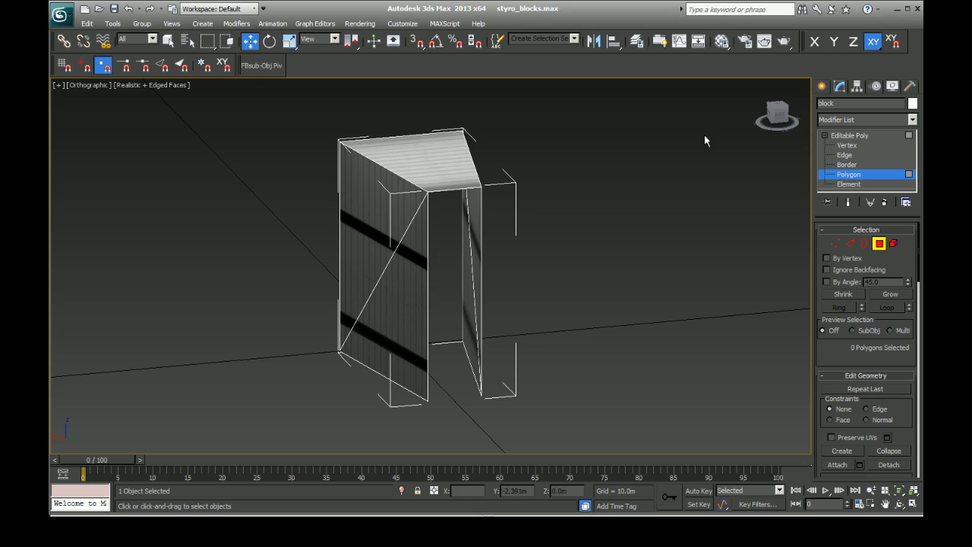
left_click_drag(775, 114, 760, 134)
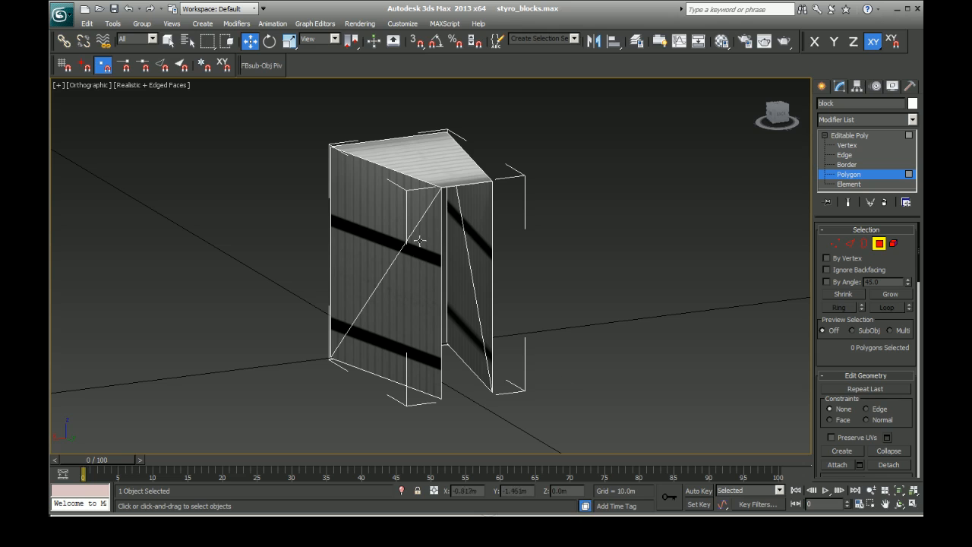
left_click_drag(770, 116, 792, 141)
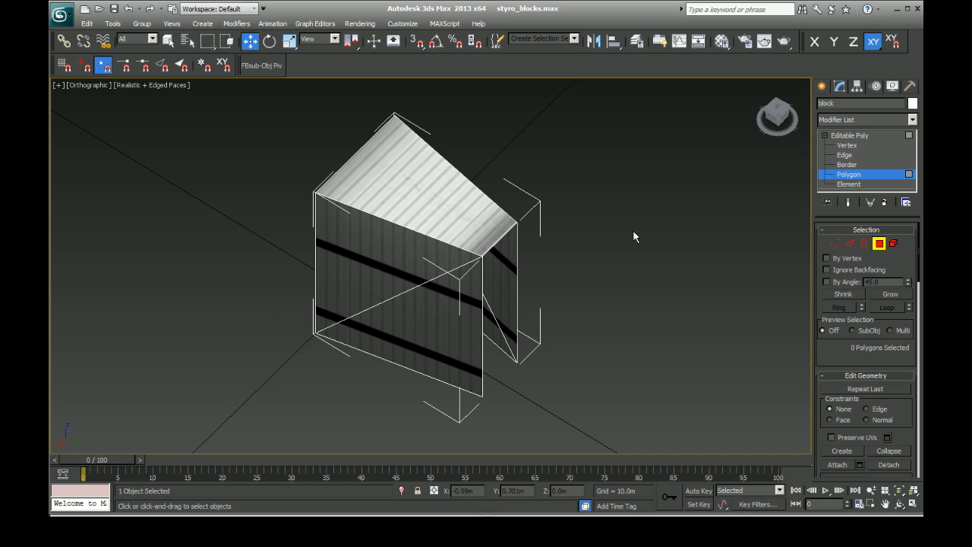
left_click(431, 219)
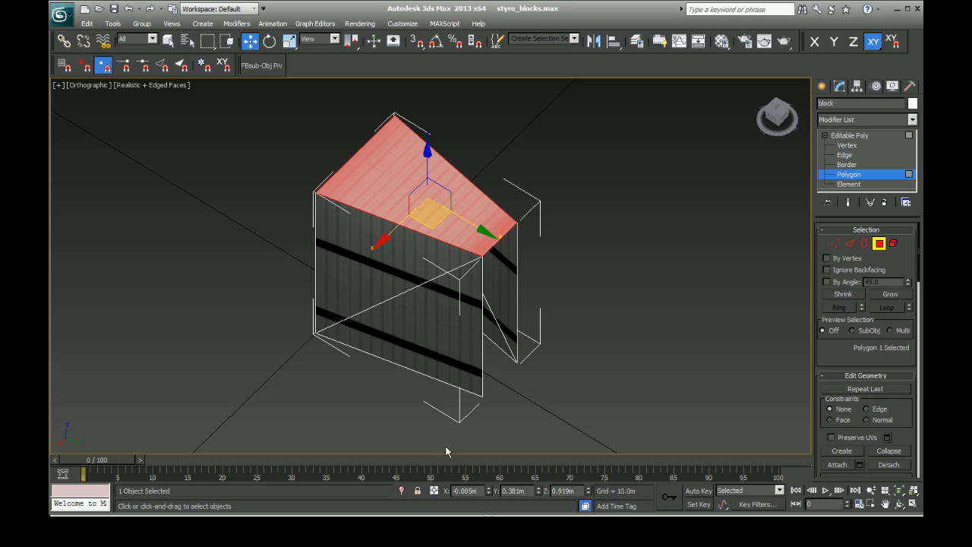
left_click_drag(773, 118, 773, 91)
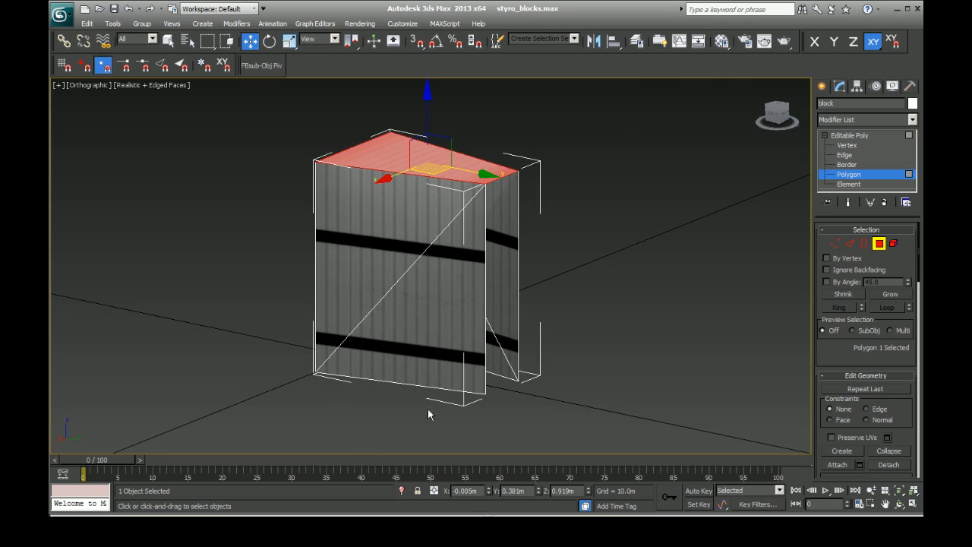
Step: Switch to styro_block.psd in Photoshop and show the wire layer over the block texture
left_click(392, 531)
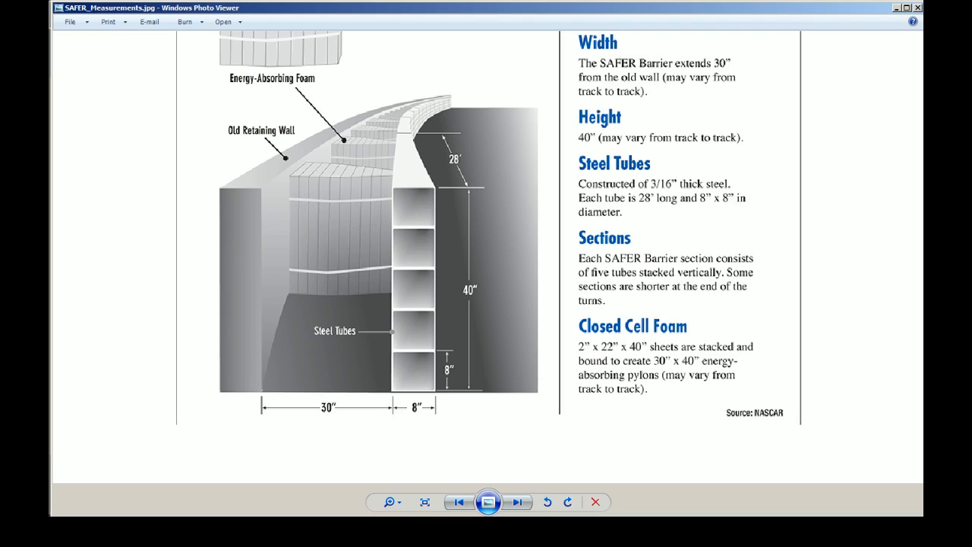
left_click(304, 531)
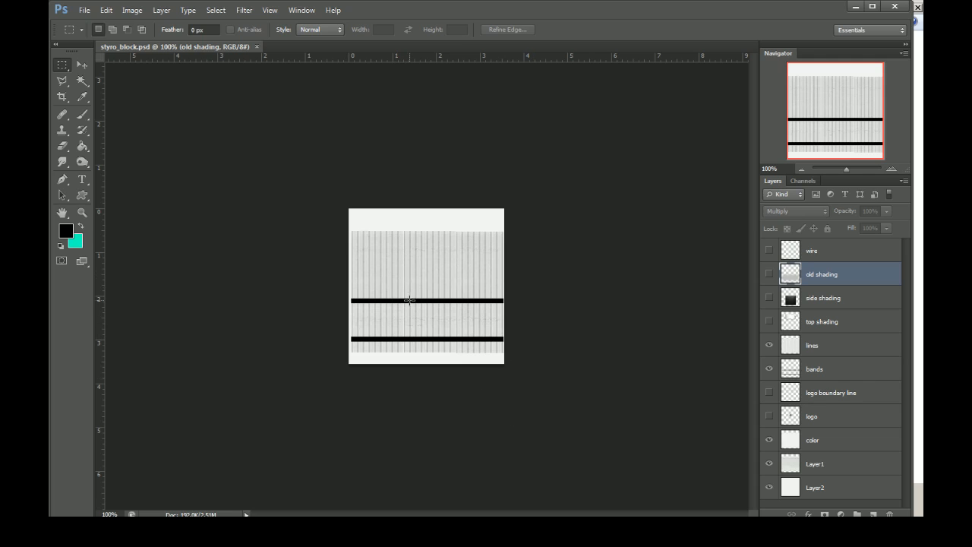
left_click(769, 250)
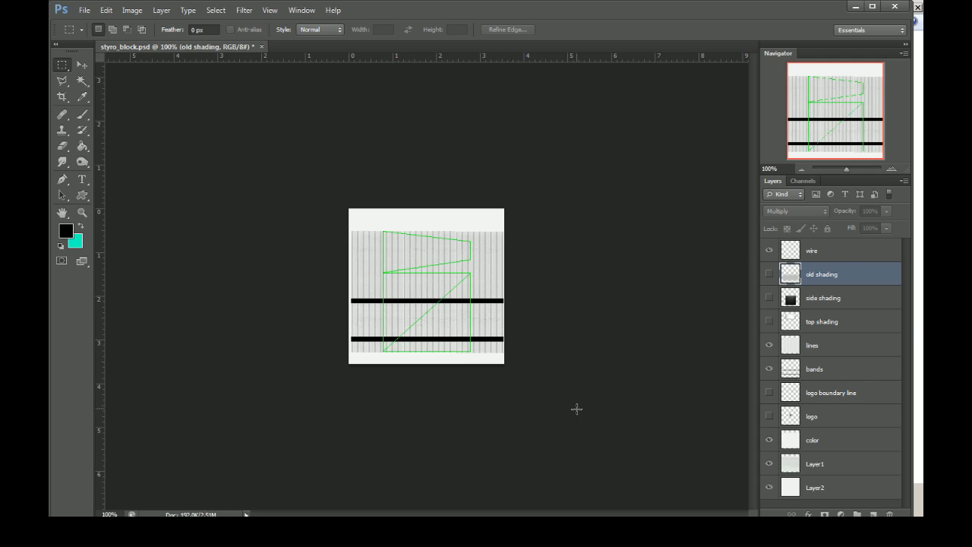
key("ctrl+plus")
key("ctrl+plus")
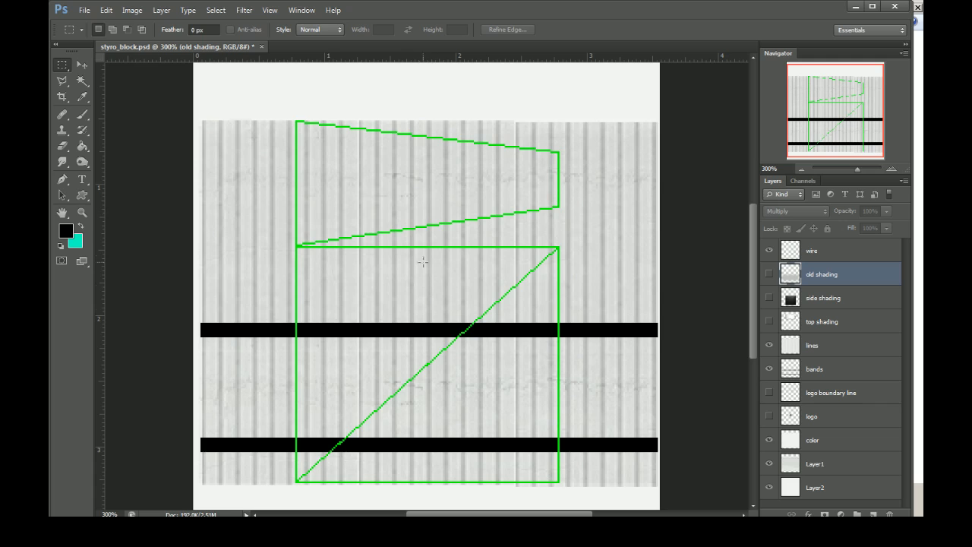
Step: Compare the old shading and side shading layers by toggling their visibility over the texture
left_click(772, 302)
left_click(771, 276)
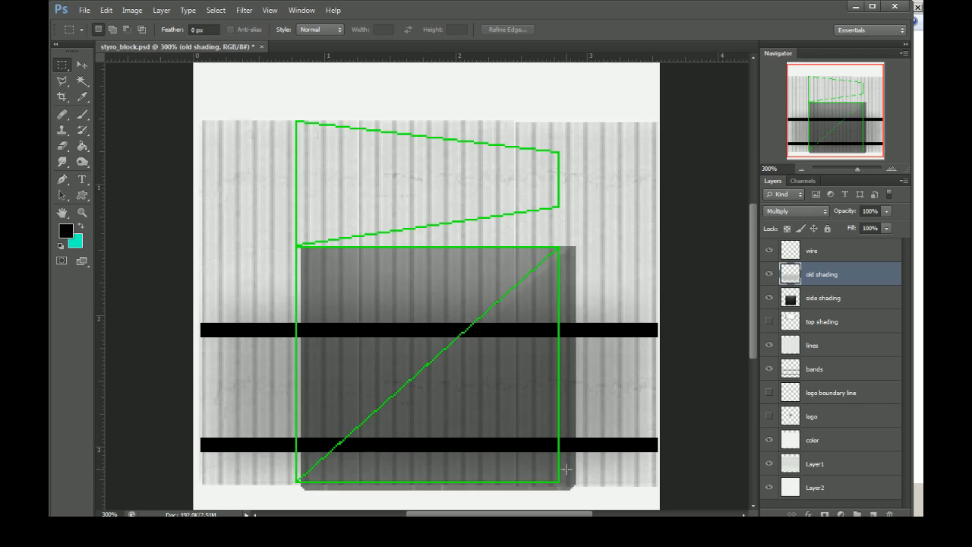
left_click(769, 274)
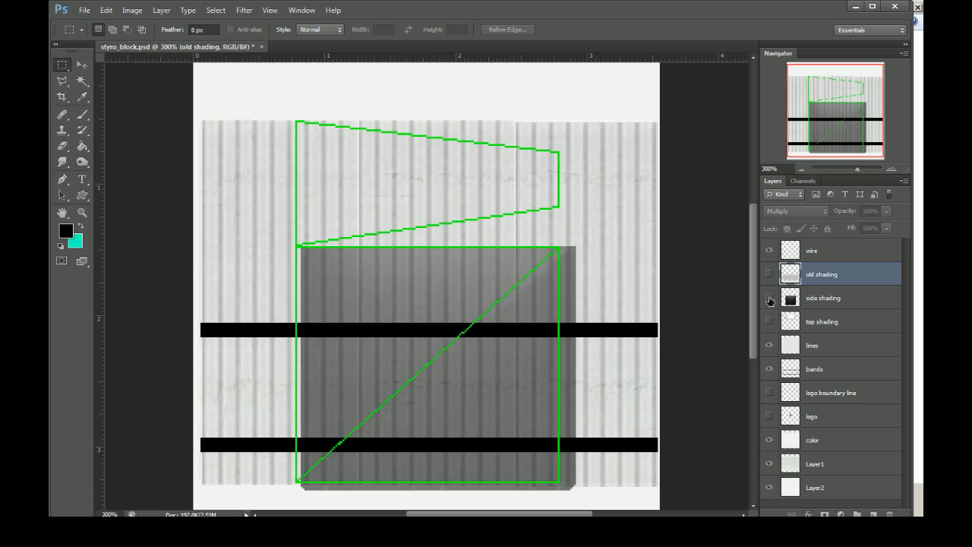
left_click(770, 298)
left_click(771, 275)
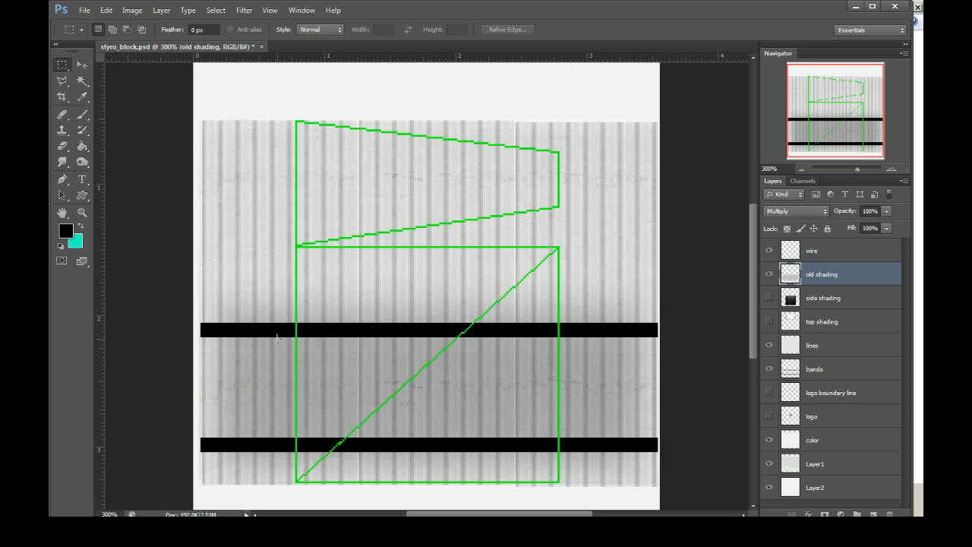
Step: Show the side shading and top shading layers, and hide the old shading and wire layers
left_click(770, 275)
left_click(769, 298)
left_click(769, 321)
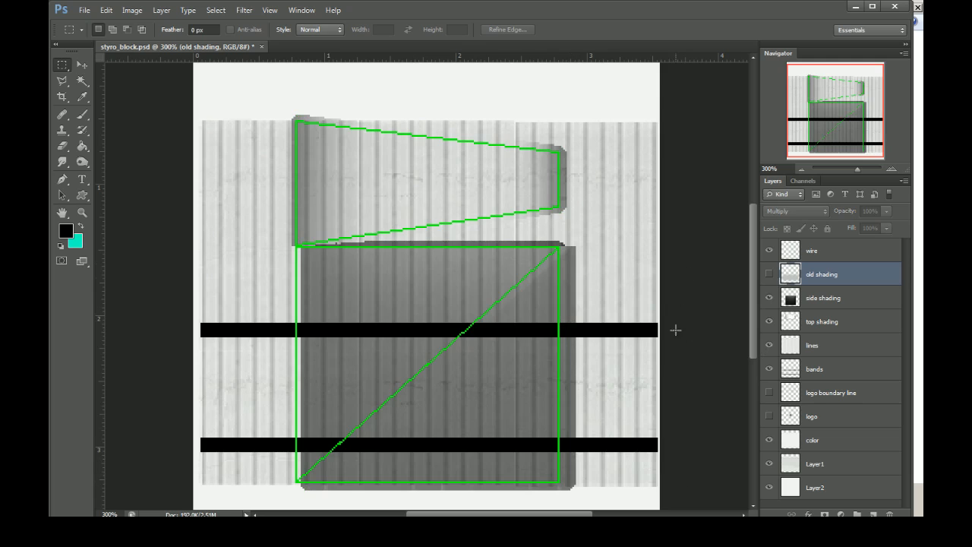
left_click(770, 251)
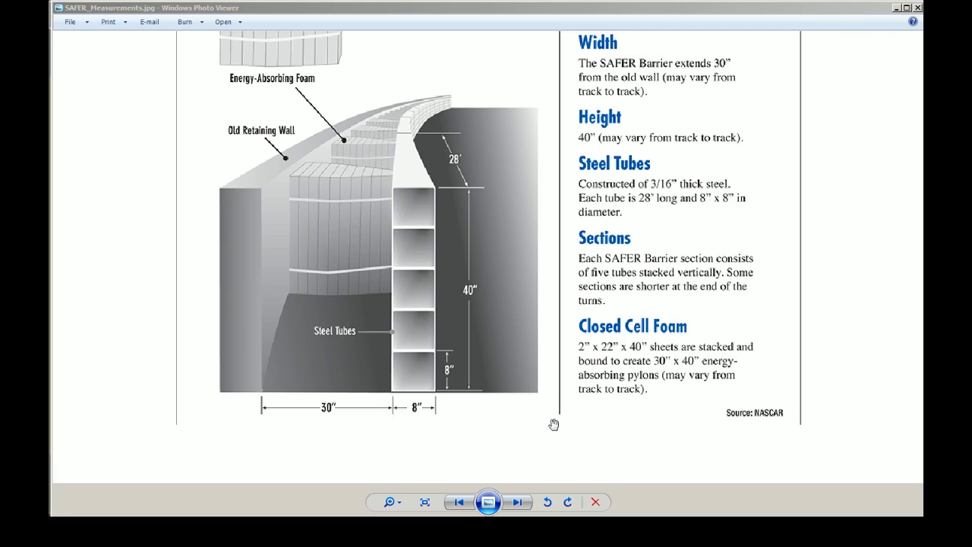
Step: Return to the block in 3ds Max, deselect the top polygon and examine the open end and both sides
left_click(897, 7)
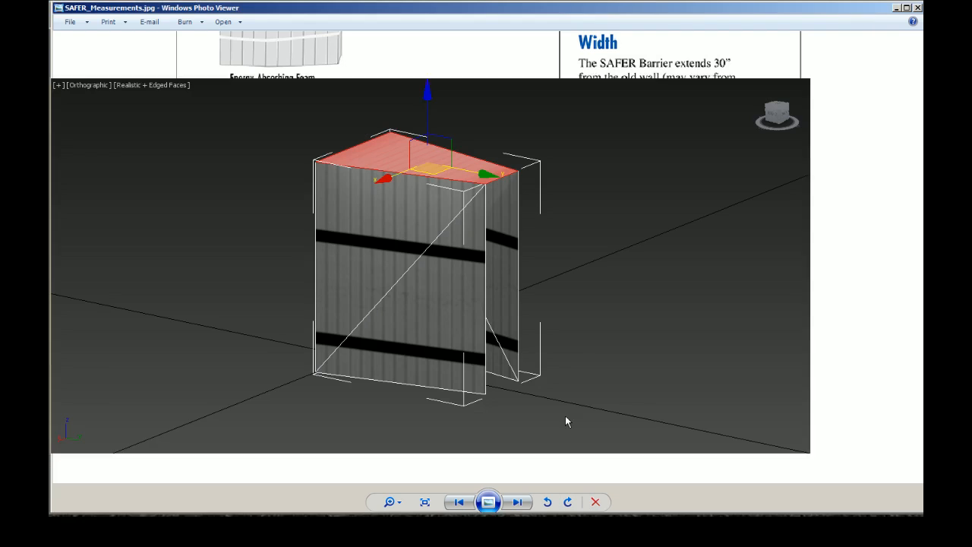
left_click(553, 365)
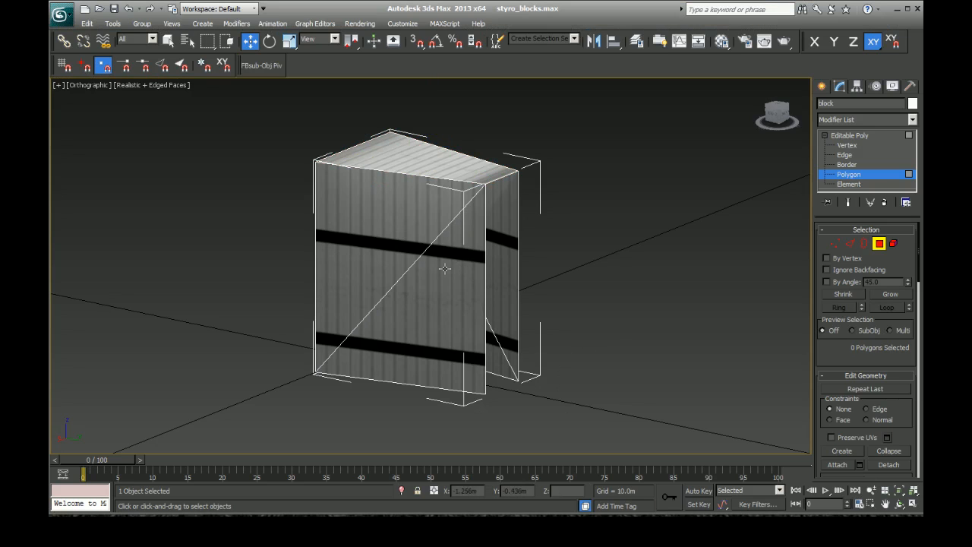
left_click_drag(773, 112, 756, 123)
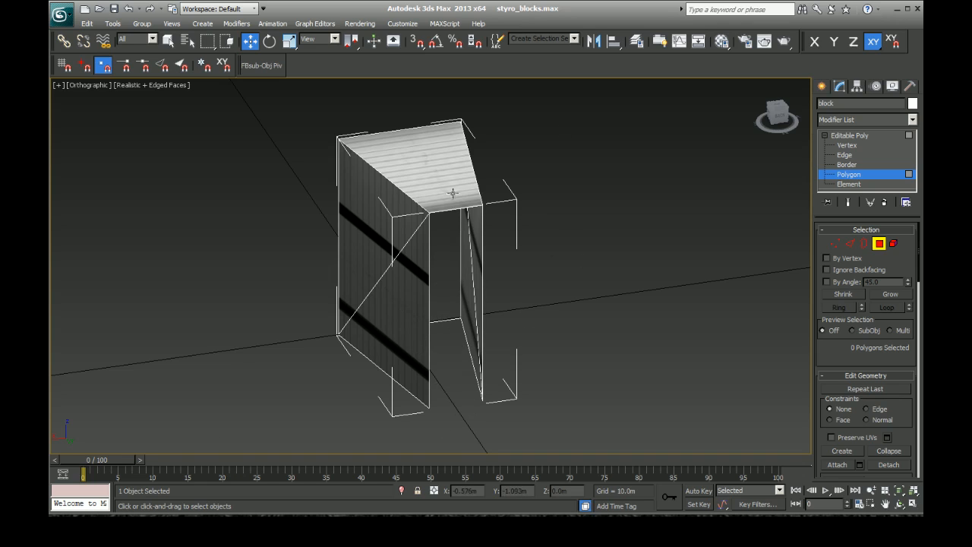
left_click_drag(779, 115, 842, 115)
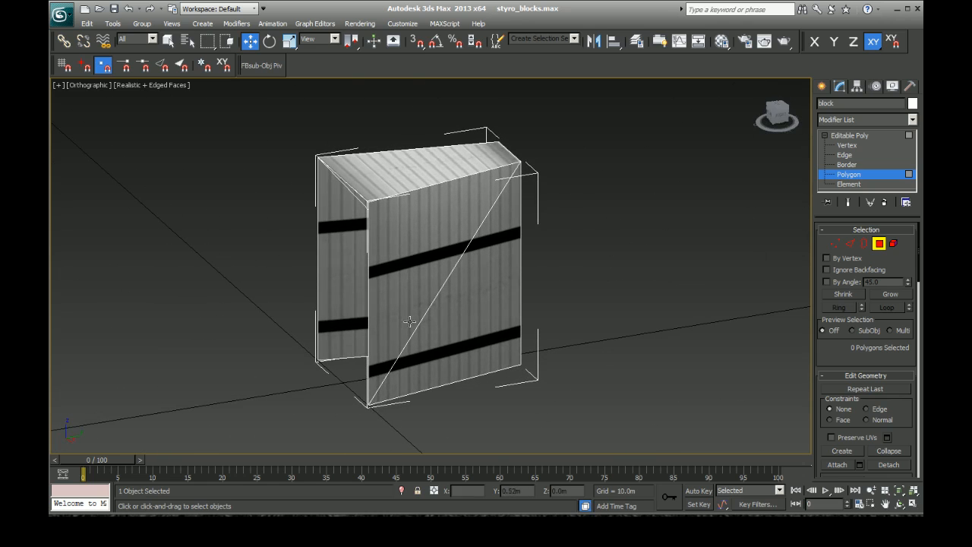
Step: Leave polygon editing and examine the whole block's tapered top and its pivot position
left_click(824, 85)
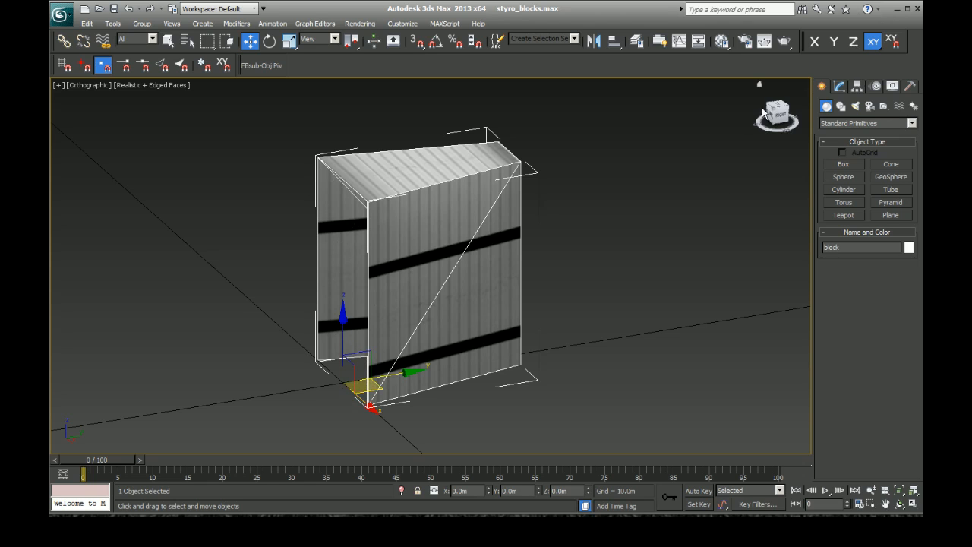
left_click_drag(771, 114, 810, 133)
middle_click_drag(439, 253, 455, 271, "alt")
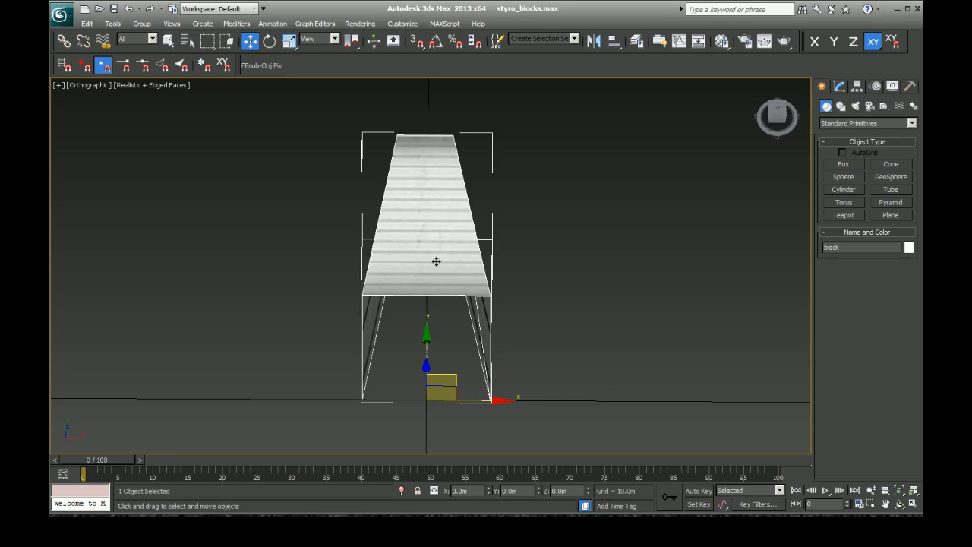
left_click_drag(773, 117, 681, 73)
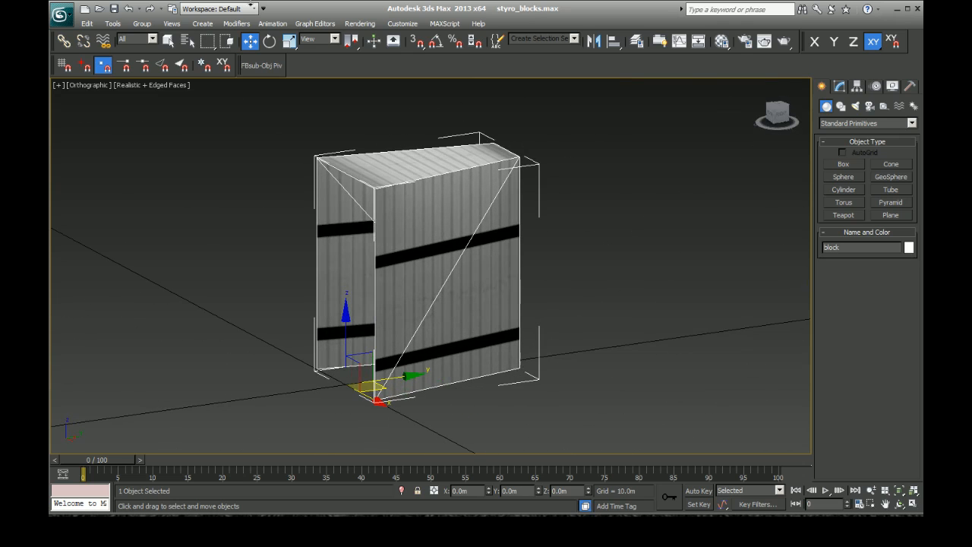
Step: Try rotating the block slightly about the X axis around its base pivot, undo the rotation and deselect the block
left_click(269, 41)
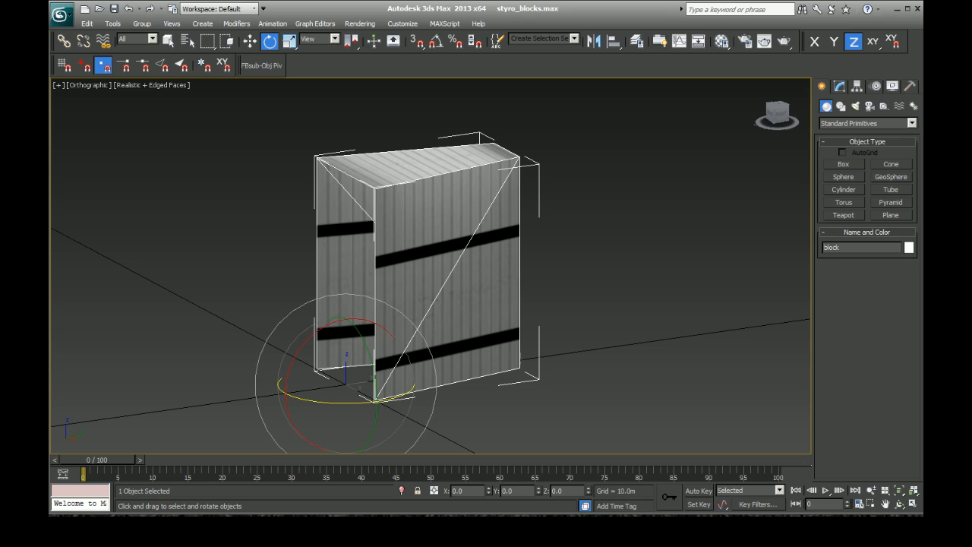
mouse_move(313, 327)
left_mouse_down()
mouse_move(315, 357)
mouse_move(318, 328)
left_mouse_up()
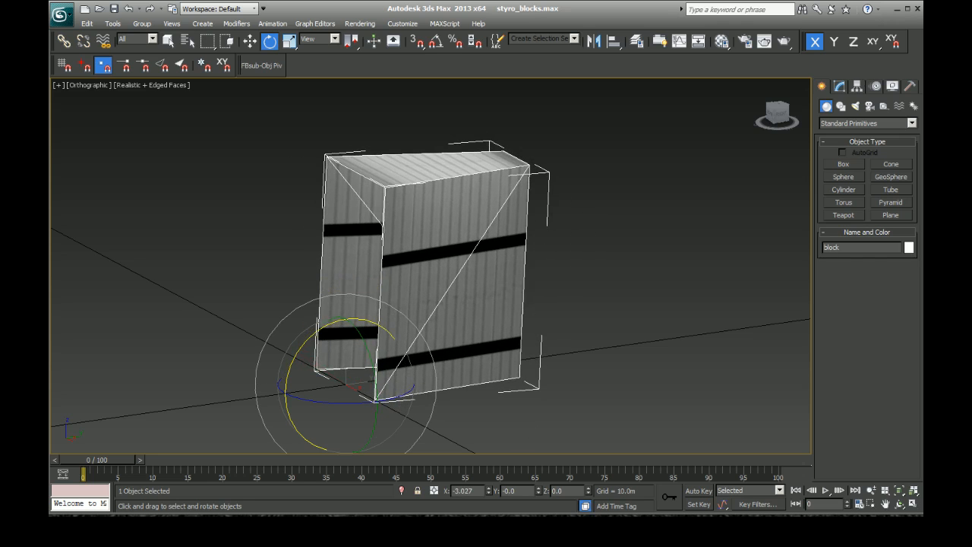
right_click(618, 314)
left_click(556, 140)
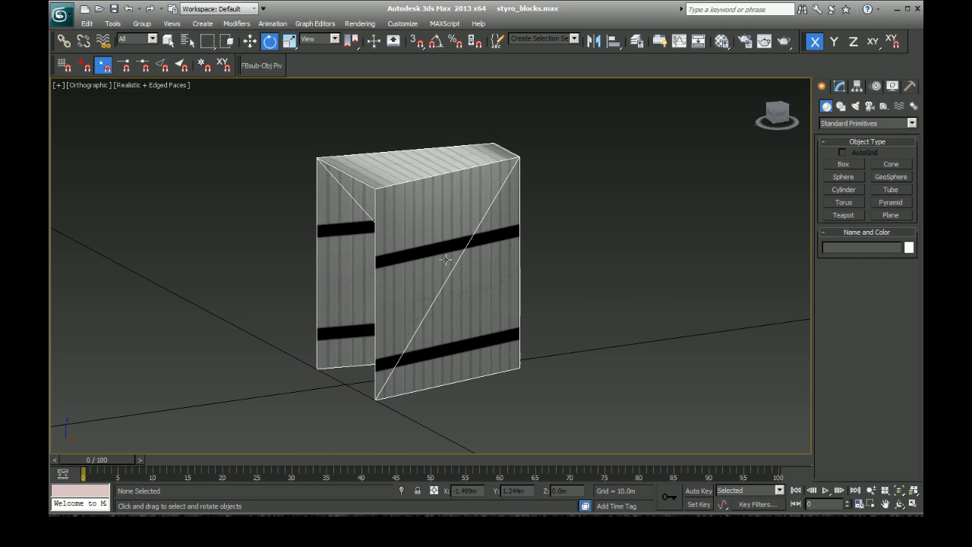
Step: Select the whole foam block again at object level
left_click_drag(779, 114, 737, 128)
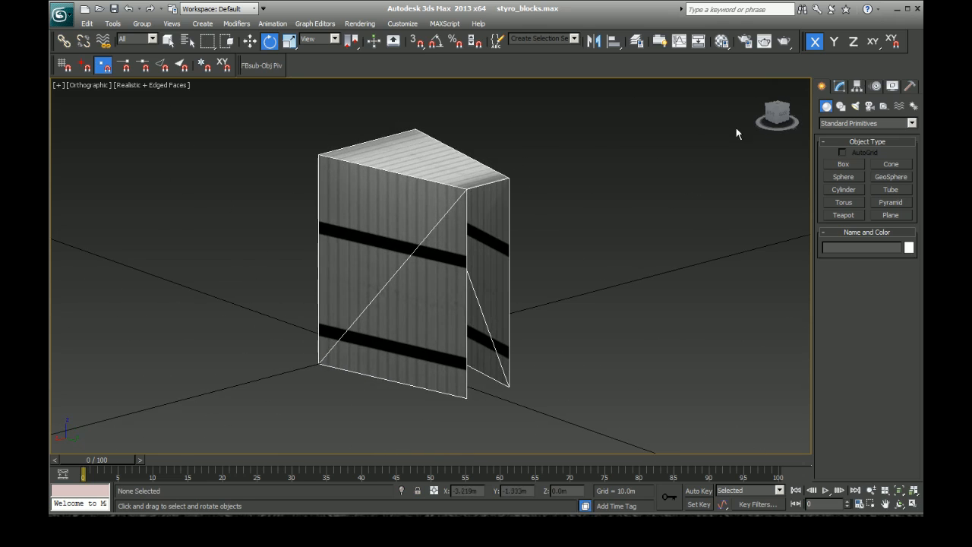
scroll(534, 357, "down", 10)
scroll(511, 362, "down", 3)
scroll(510, 362, "up", 3)
scroll(511, 363, "down", 6)
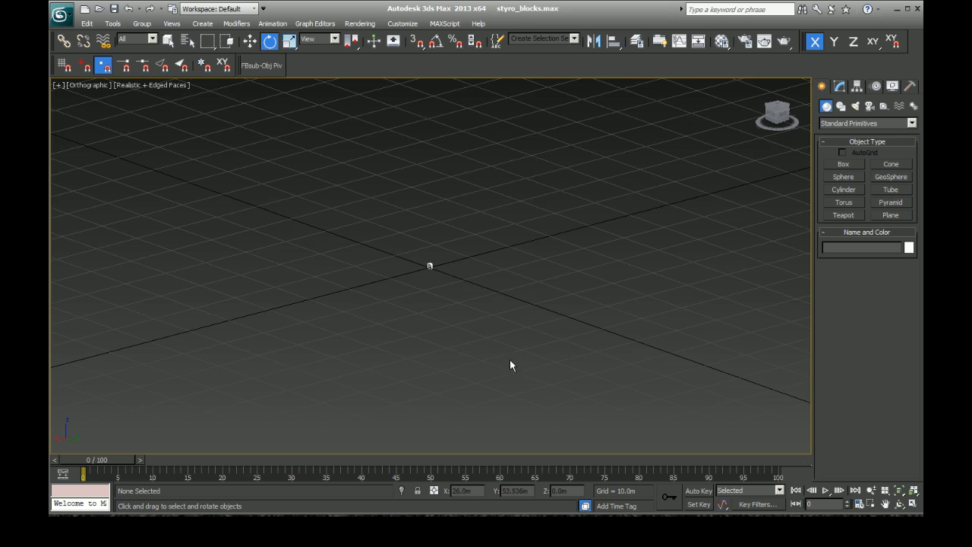
scroll(508, 349, "up", 15)
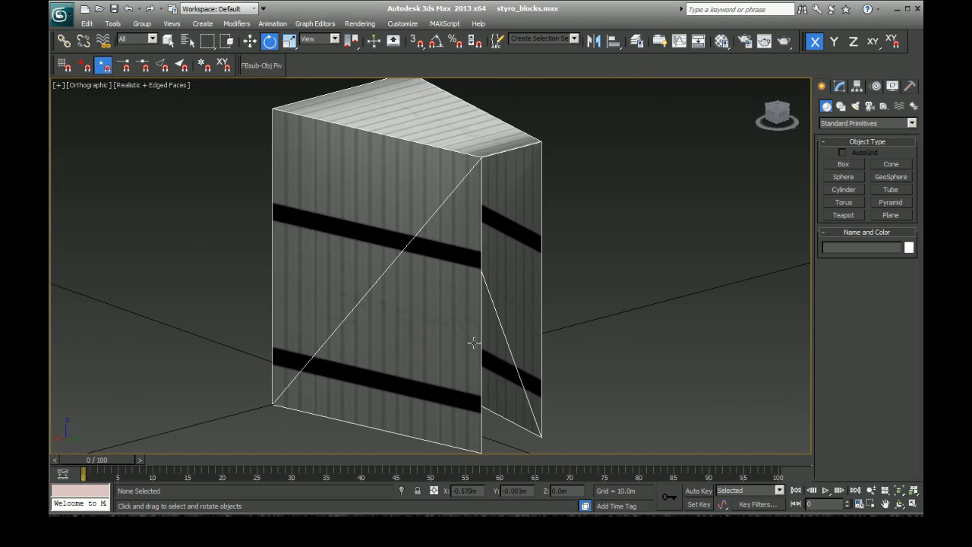
left_click(456, 253)
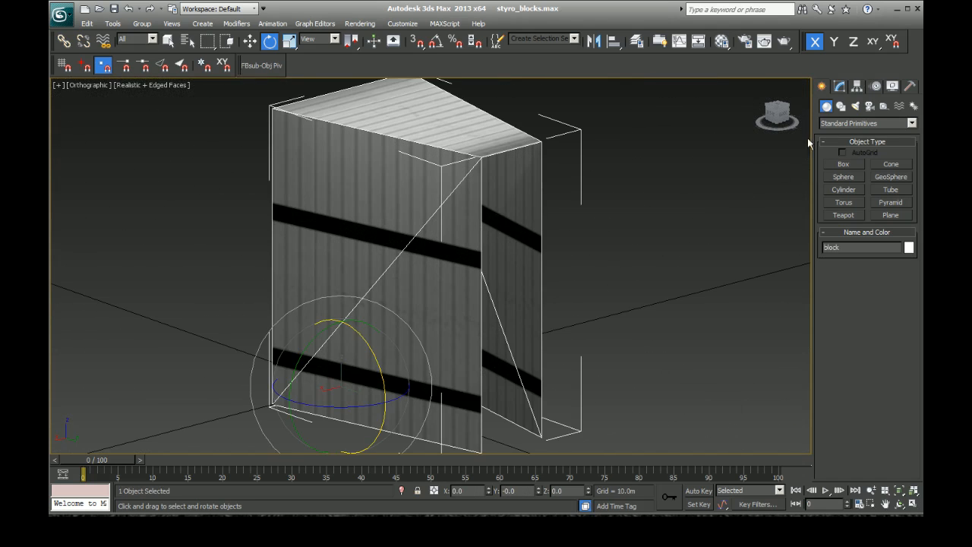
Step: Try tilting the foam block about 9.6 degrees around its X axis, reset the tilt and deselect the block
left_click_drag(776, 114, 821, 123)
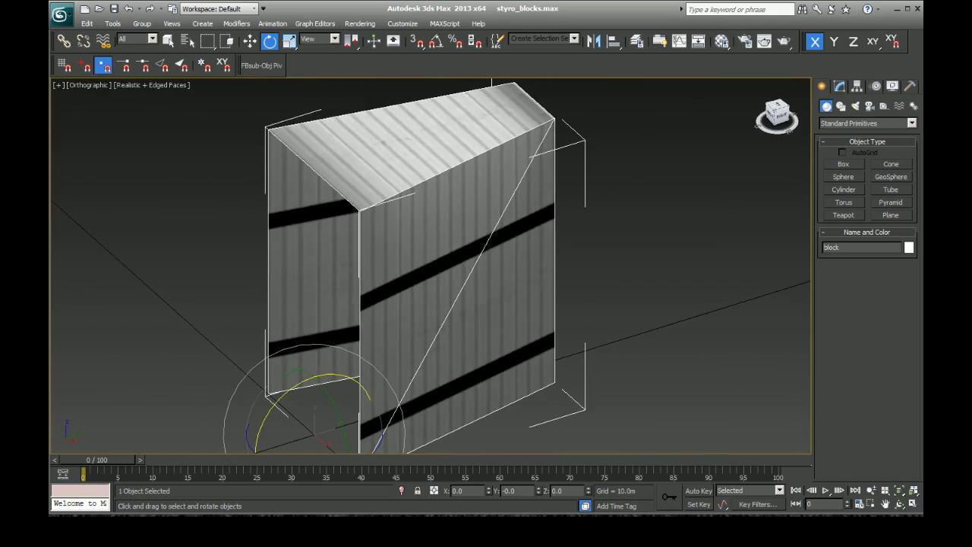
middle_click_drag(531, 266, 326, 262, "alt")
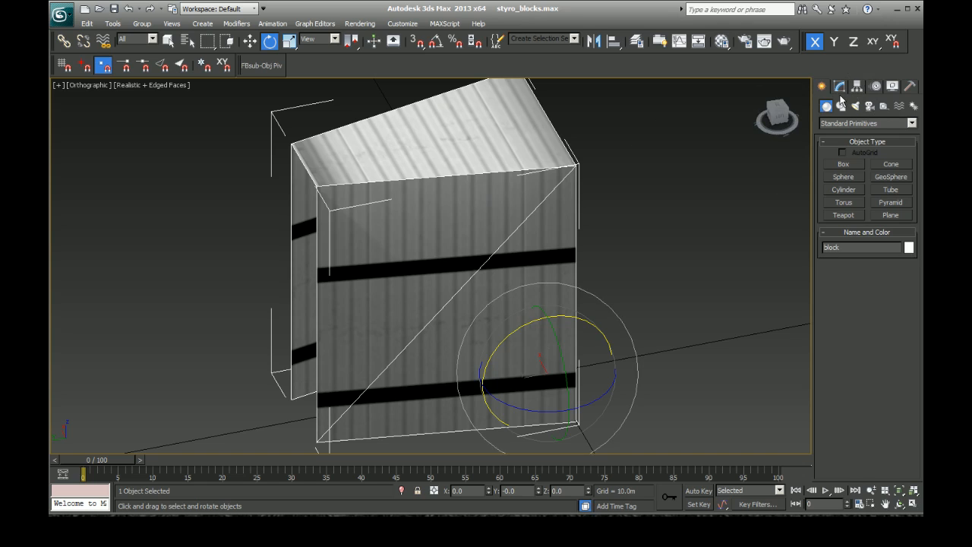
mouse_move(486, 355)
left_mouse_down()
mouse_move(487, 334)
mouse_move(488, 344)
left_mouse_up()
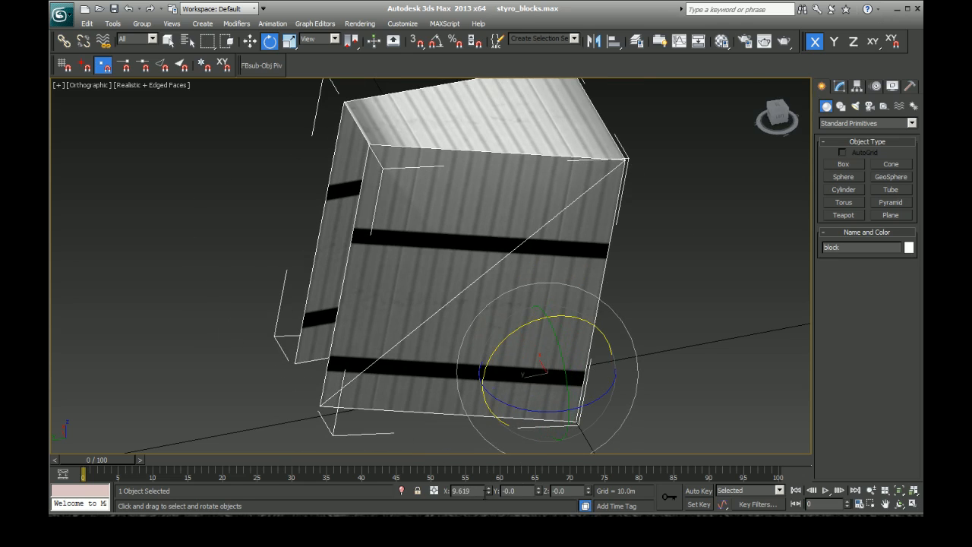
right_click(488, 492)
left_click(642, 270)
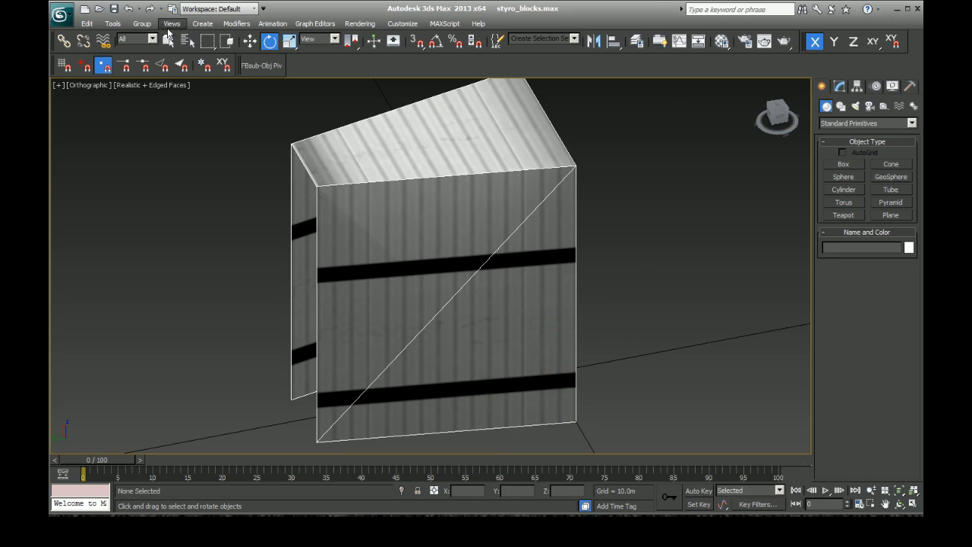
Step: Start exporting the block and choose 3D Studio (*.3DS) as the export format
left_click(61, 14)
left_click(88, 120)
left_click(60, 14)
left_click(114, 200)
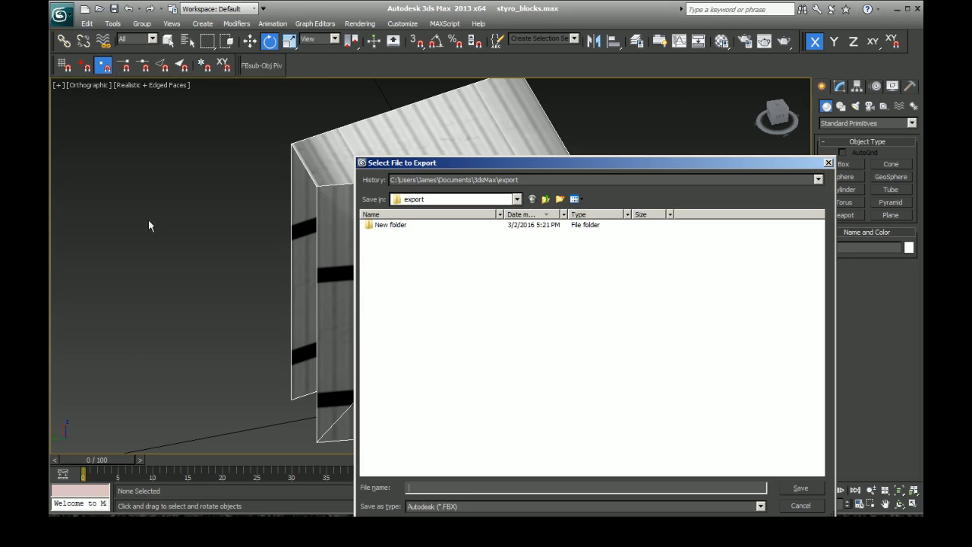
left_click(461, 509)
left_click(472, 361)
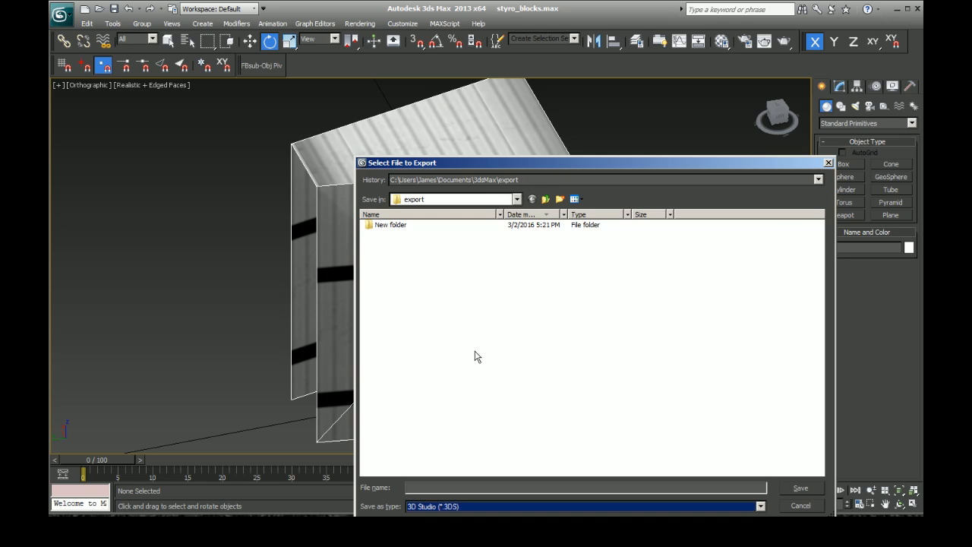
Step: Browse from the Desktop's Papyrus folder to Misc and tools, choose styro_block_corrected_mapping.3ds as the export file, and cancel the export
left_click(546, 199)
left_click(545, 199)
left_click(545, 199)
left_click(532, 290)
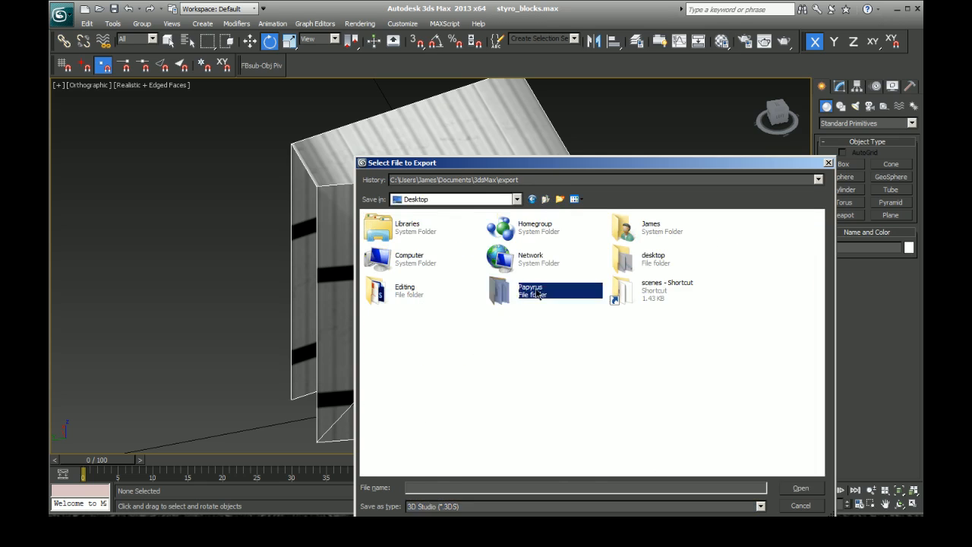
double_click(537, 293)
double_click(403, 251)
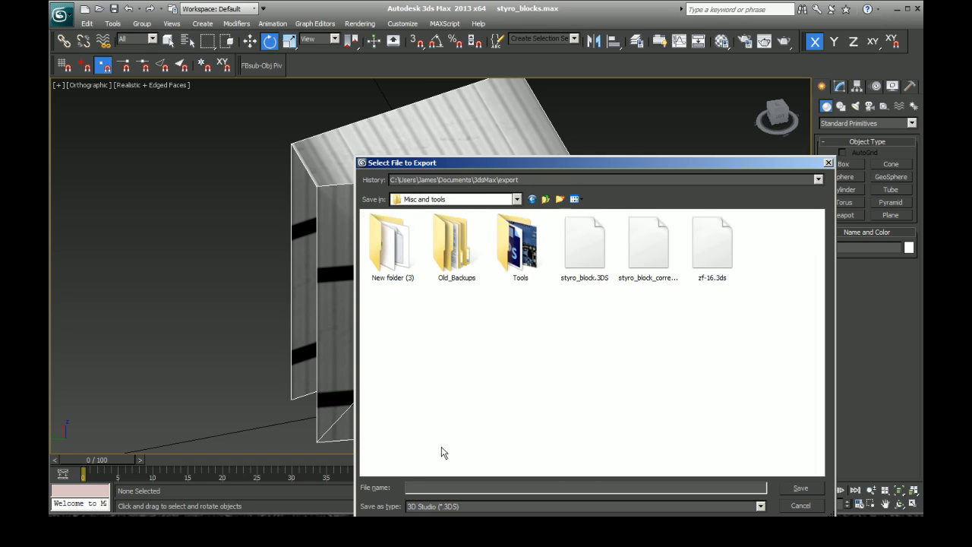
left_click(649, 257)
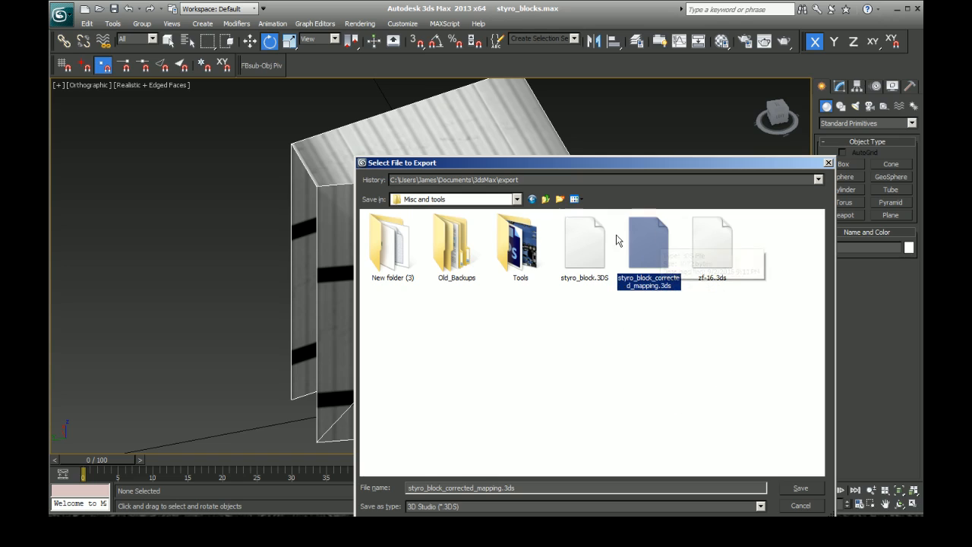
left_click(799, 507)
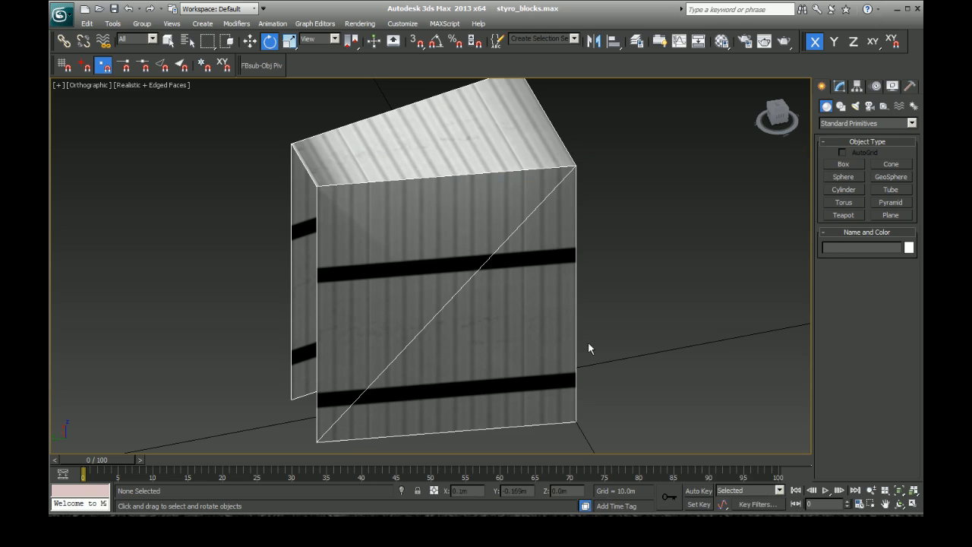
Step: Reset 3ds Max to a new empty scene
left_click(61, 14)
left_click(85, 67)
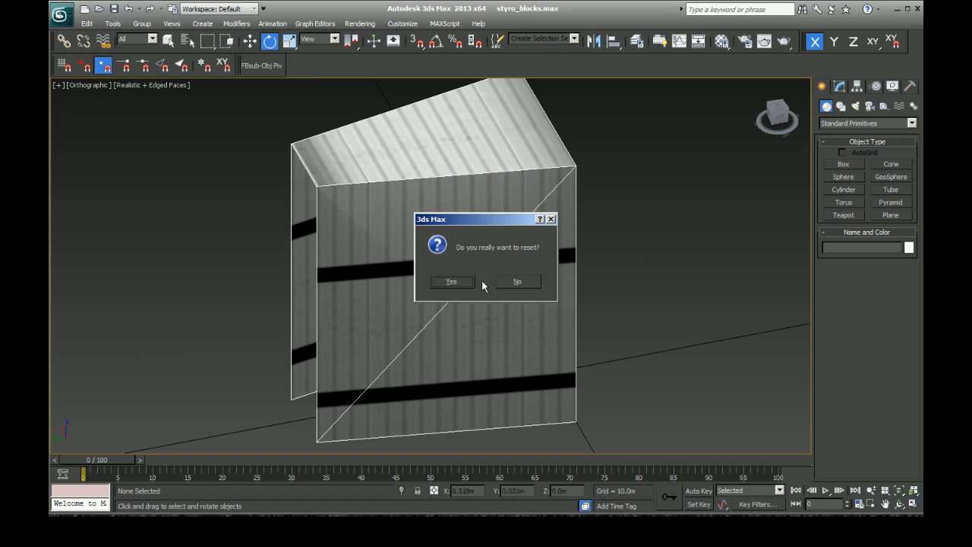
left_click(451, 281)
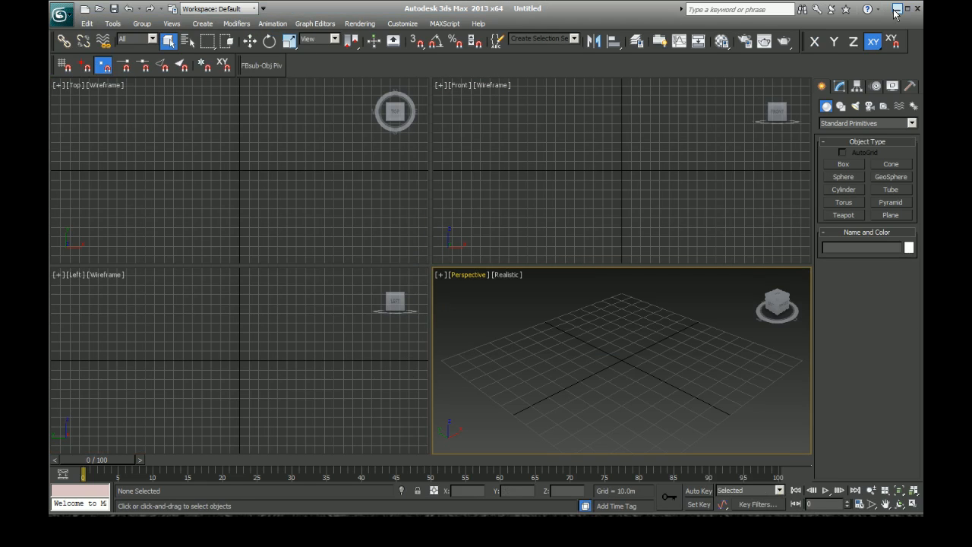
Step: Switch to Sandbox and open the track file bristol2016_no_steel_walls.ptf from the bristol2016 folder
left_click(898, 9)
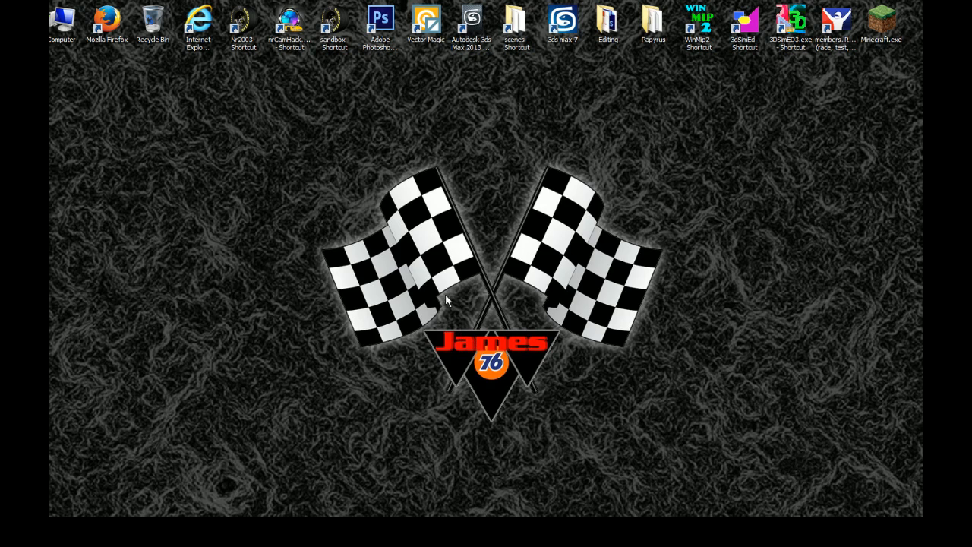
double_click(340, 24)
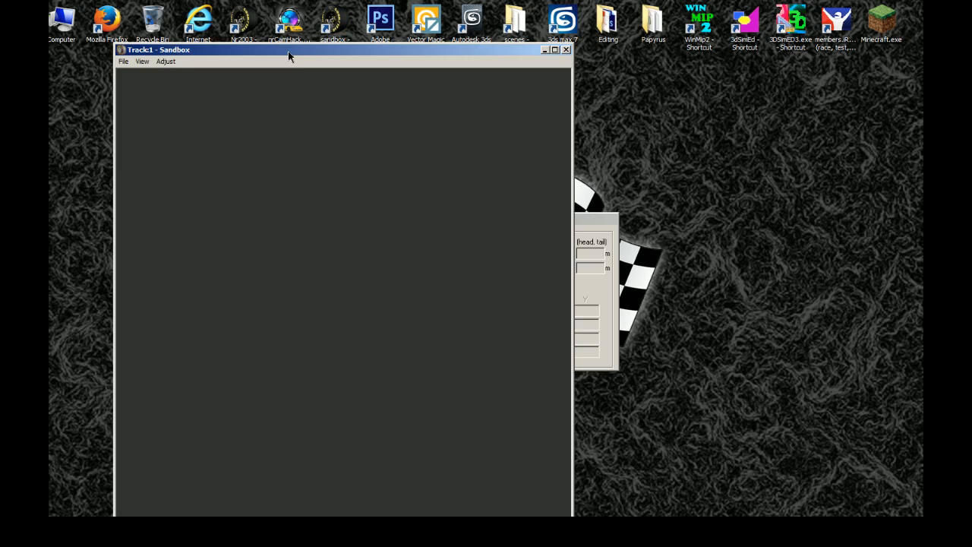
double_click(288, 51)
left_click(58, 17)
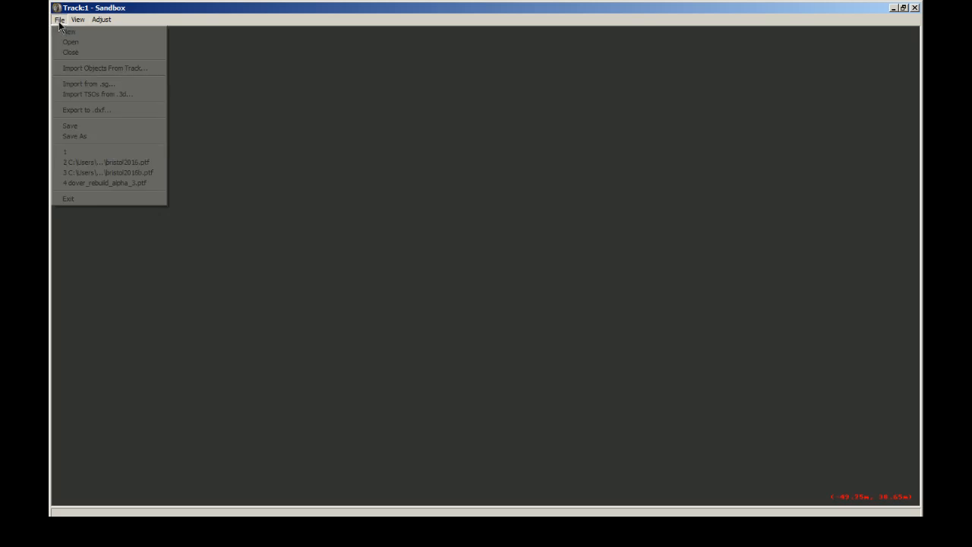
left_click(72, 39)
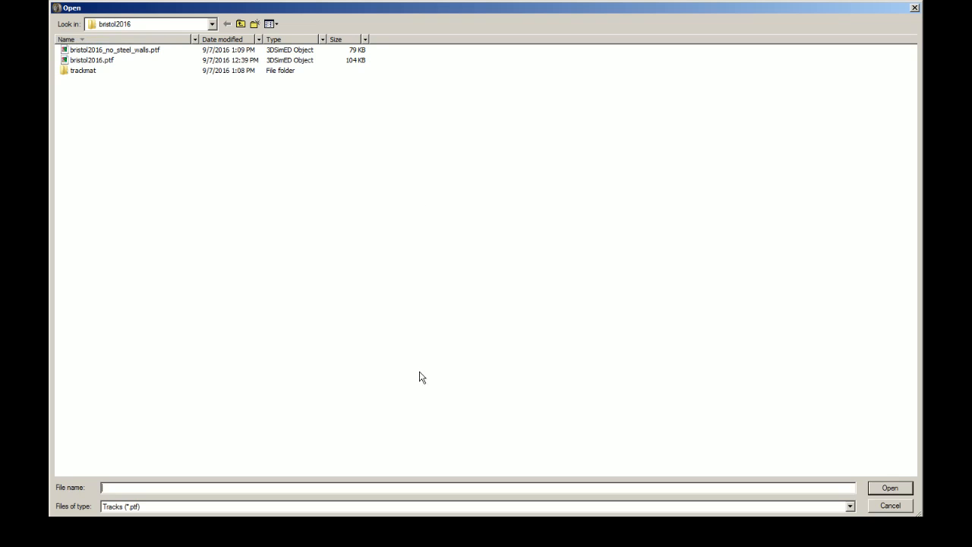
left_click(146, 51)
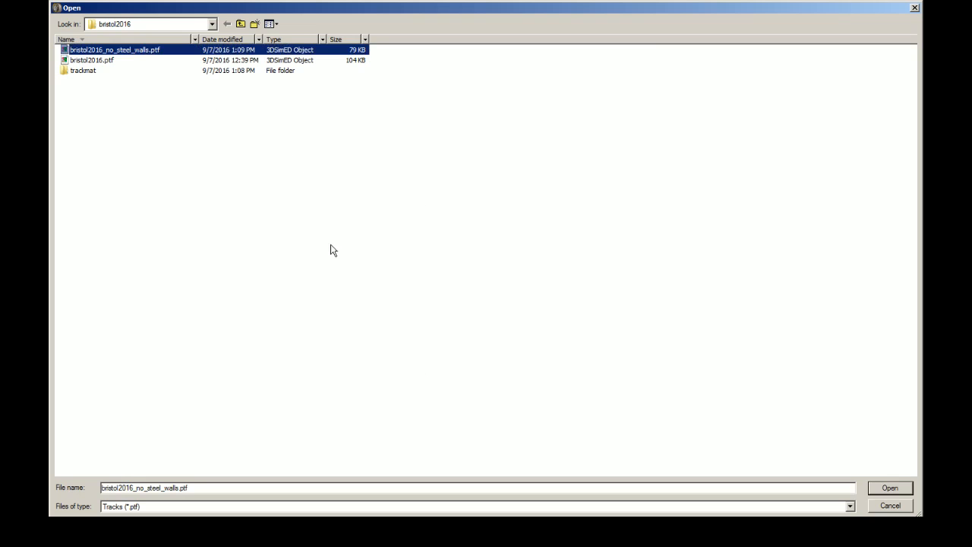
left_click(894, 493)
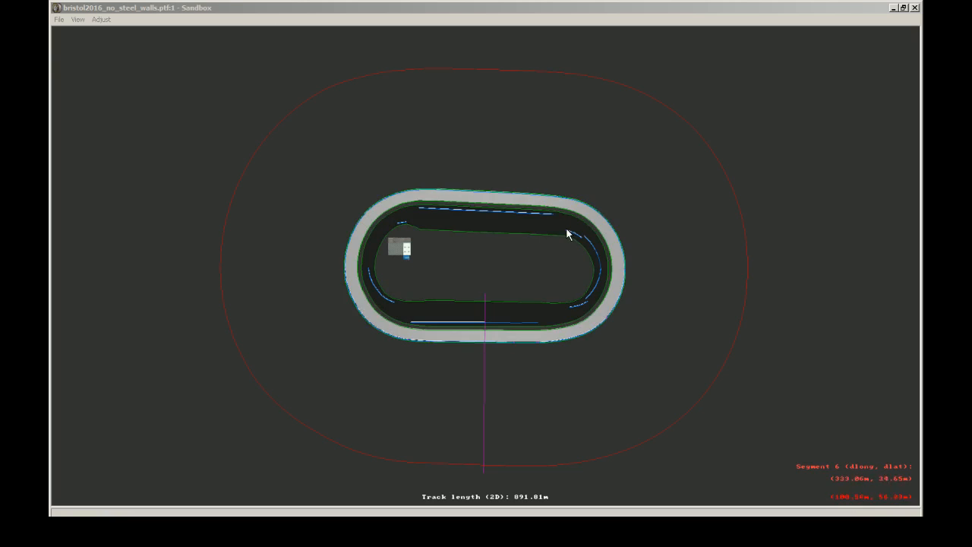
Step: Enlarge the track plan and select the outer wall section on the lower straight that borders the start/finish line
left_click(499, 37)
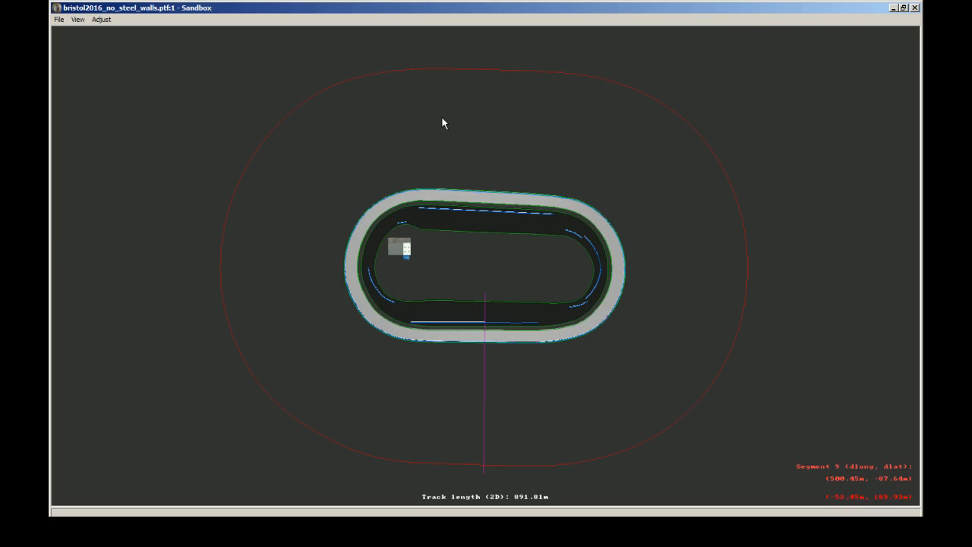
scroll(448, 260, "up", 1)
scroll(469, 286, "up", 4)
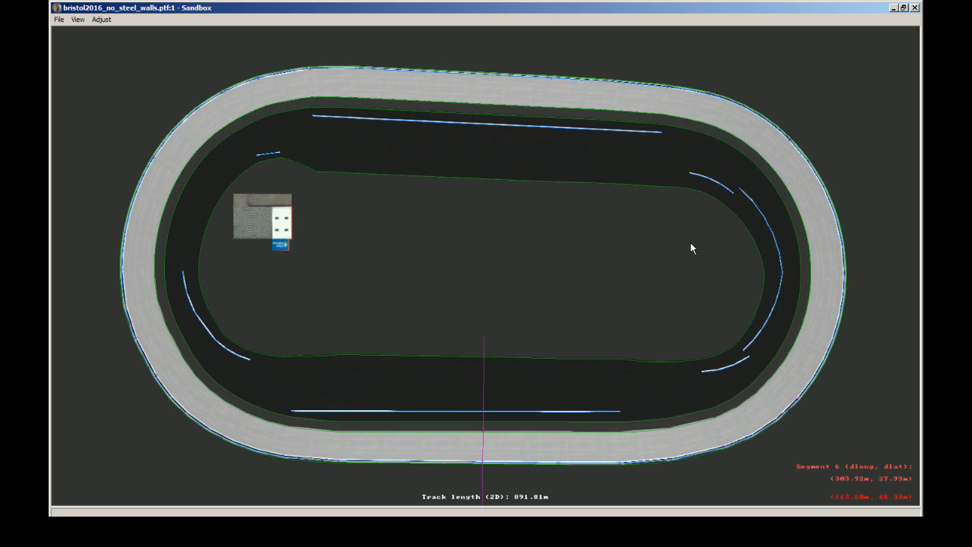
left_click(469, 463)
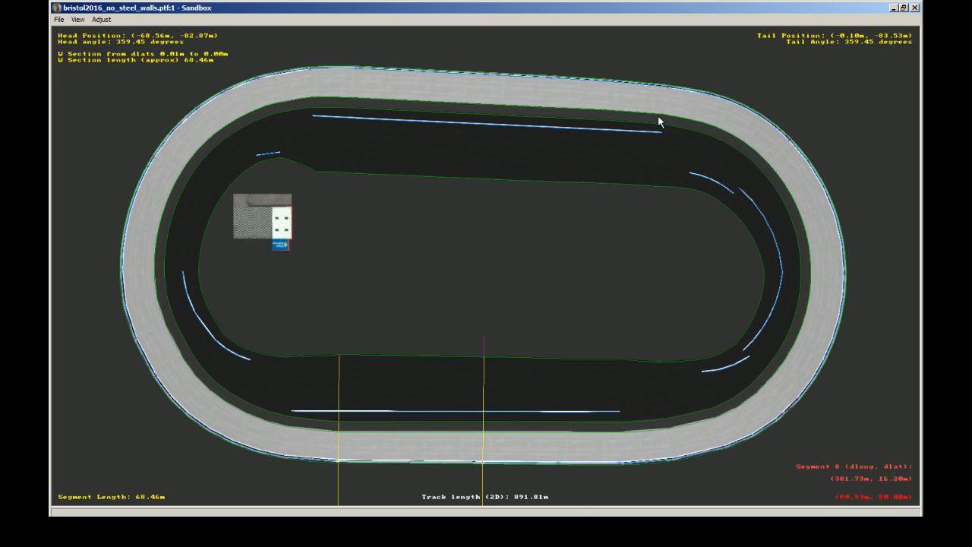
Step: Bring up the track's camera view and fly to the purple outer wall for a close look
mouse_move(596, 530)
left_click_drag(50, 16, 651, 19)
left_click(472, 292)
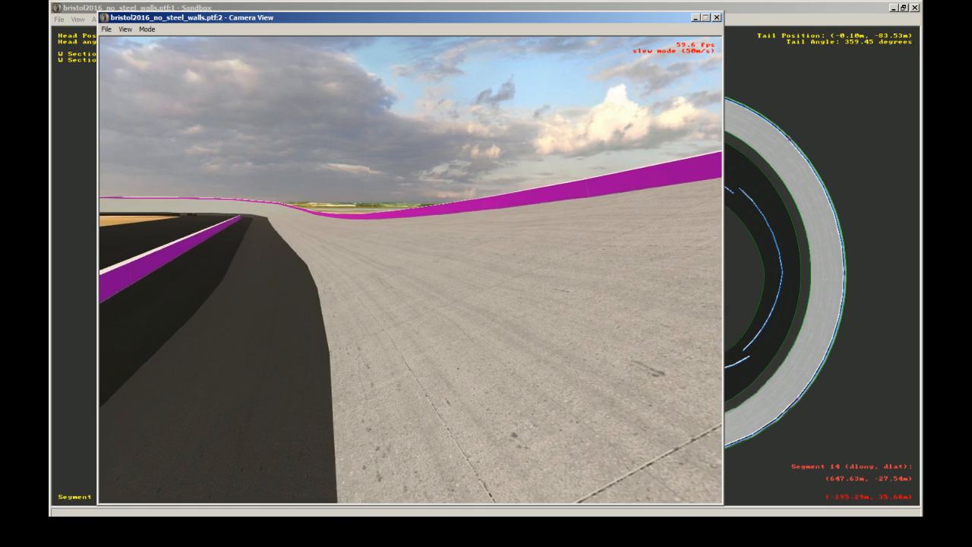
key("Escape")
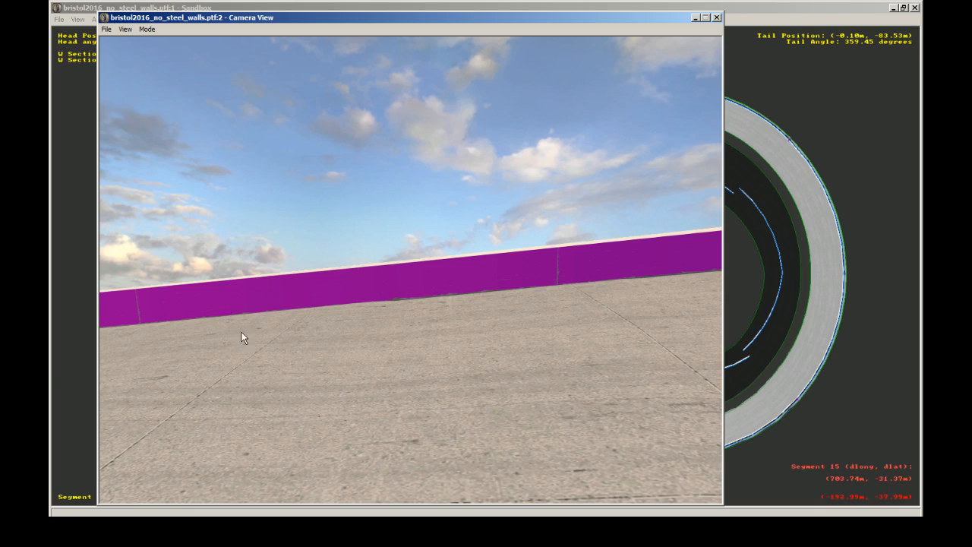
Step: Open the selected outer wall's W Section Properties, show the Left (walls only) facet and move the dialog clear of the plan
double_click(372, 264)
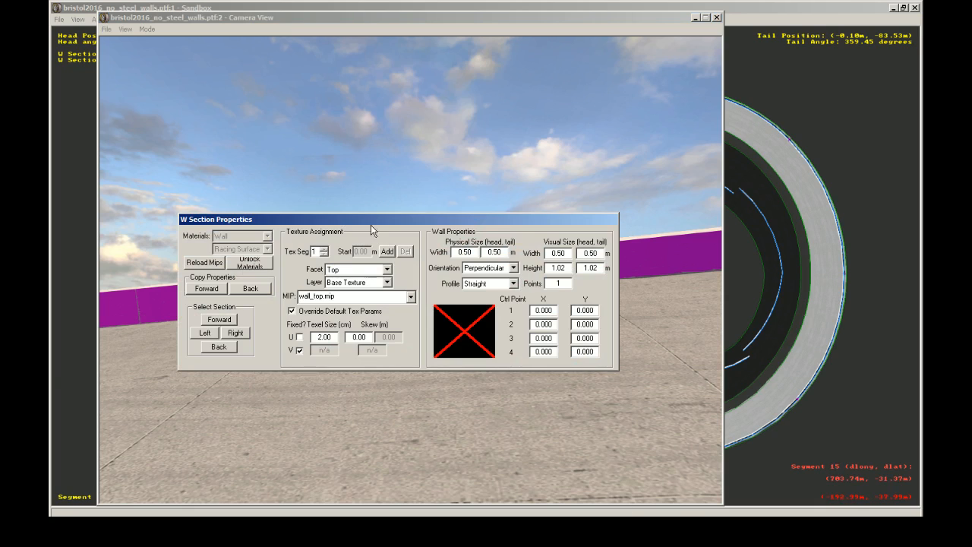
left_click(743, 6)
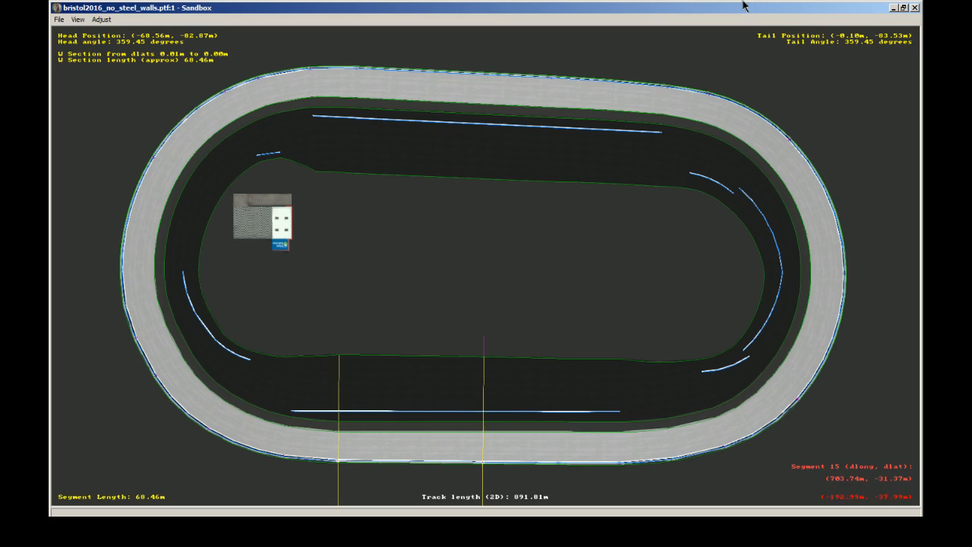
double_click(481, 462)
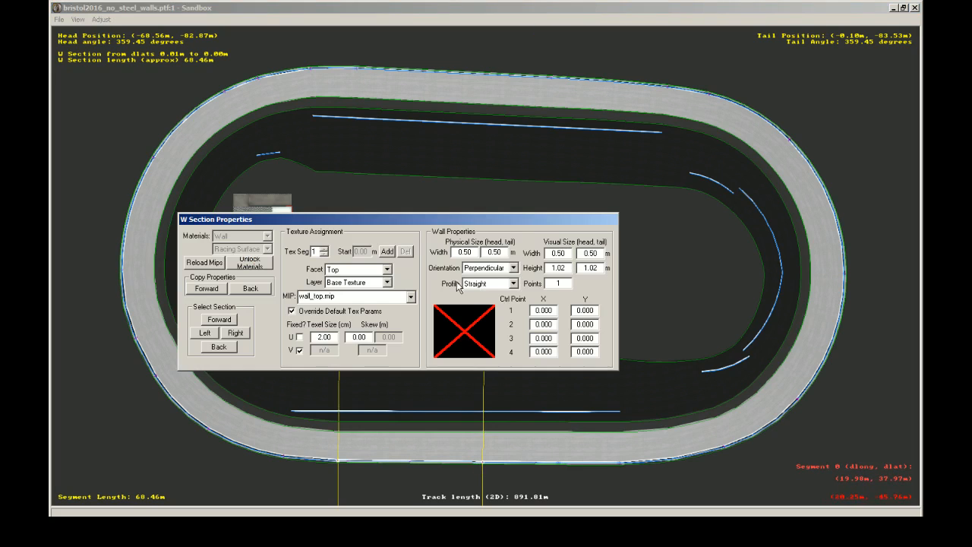
left_click(351, 270)
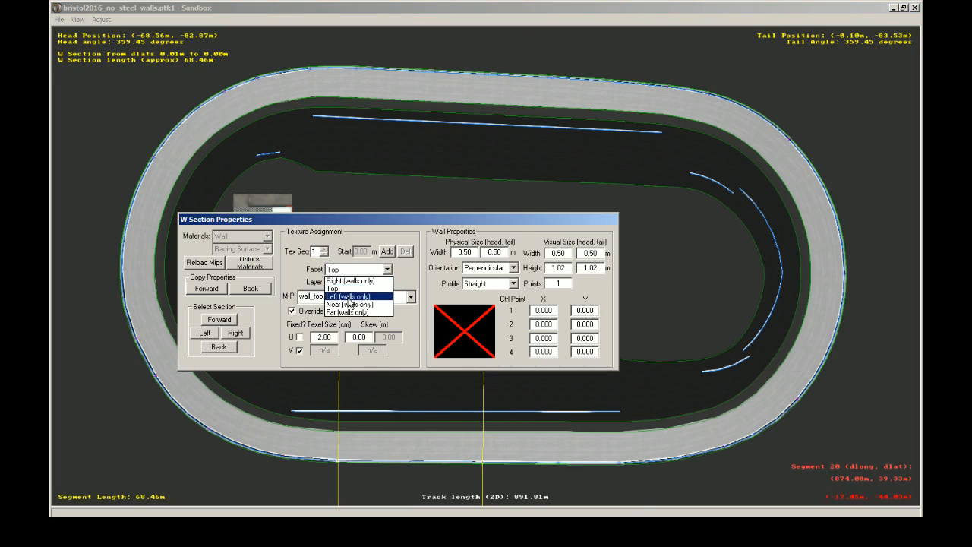
left_click(350, 291)
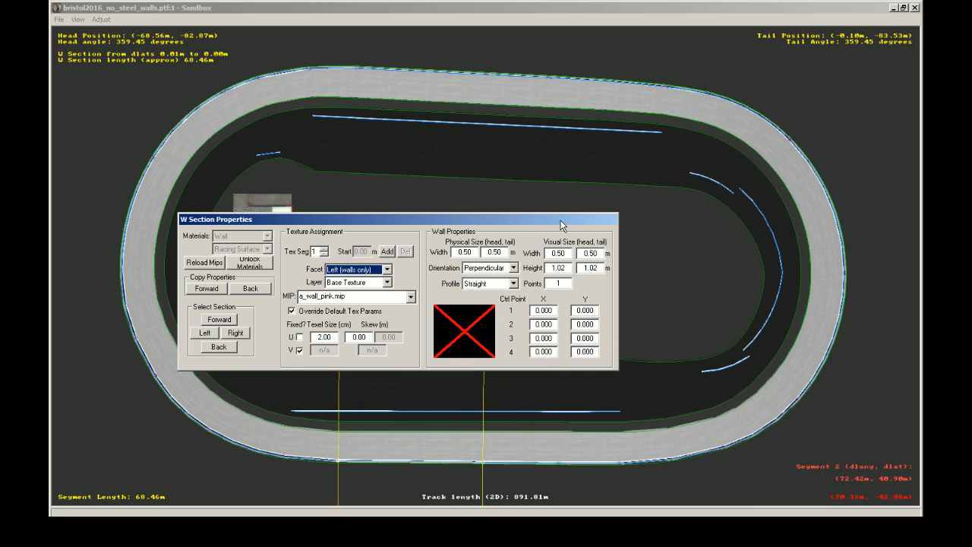
left_click_drag(569, 219, 868, 195)
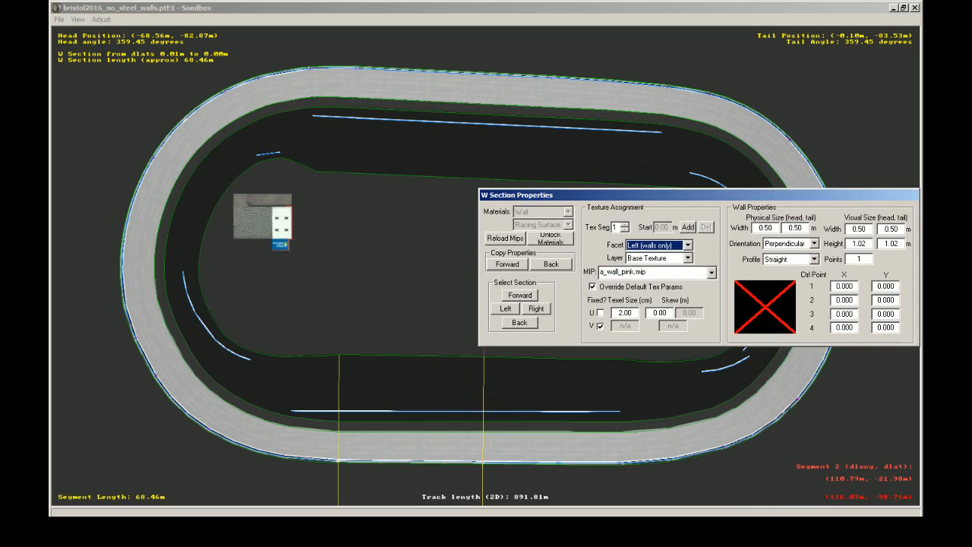
Step: Show the camera view together with the outer wall's section properties
key("Escape")
key("alt+Tab")
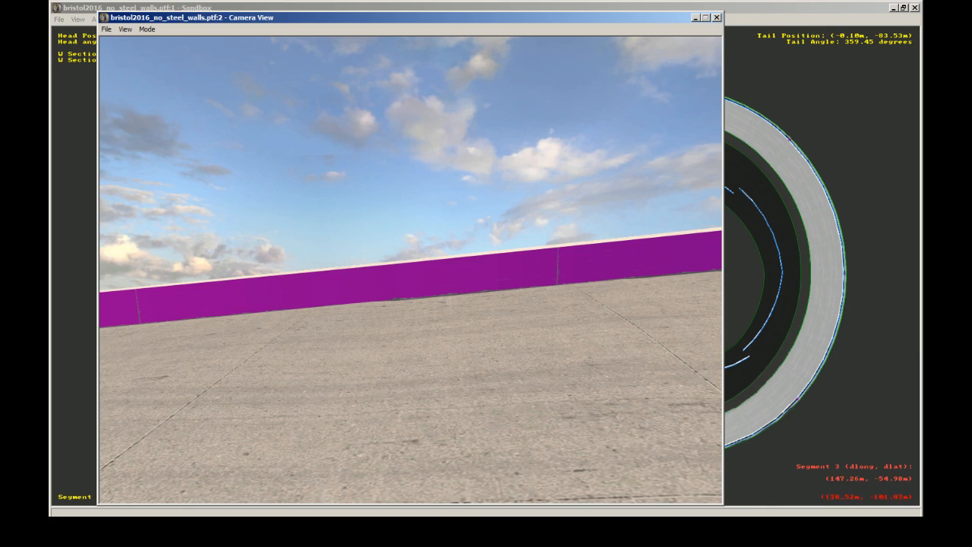
key("alt+Tab")
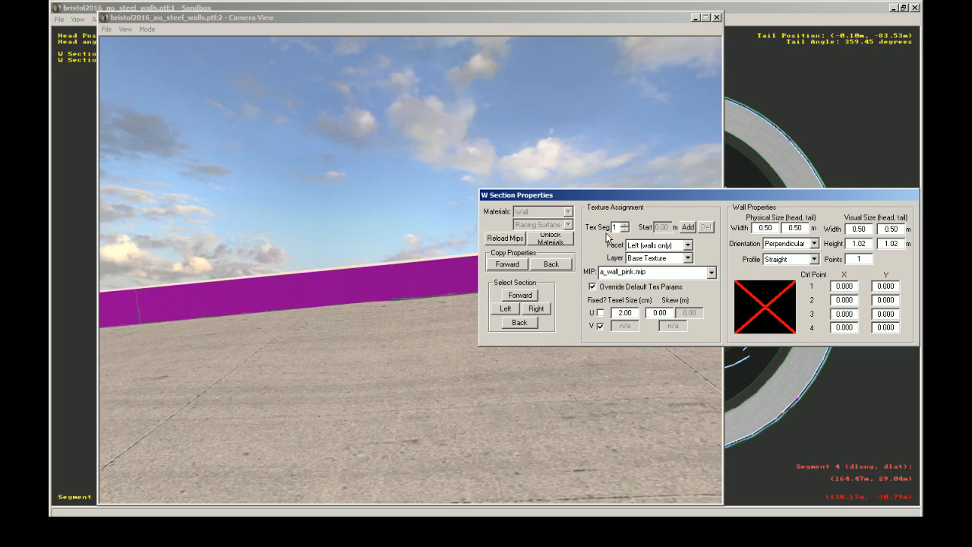
Step: Fly the camera along the banked track and examine the outer wall against its section properties
left_click(385, 282)
left_click(401, 293)
key("Up")
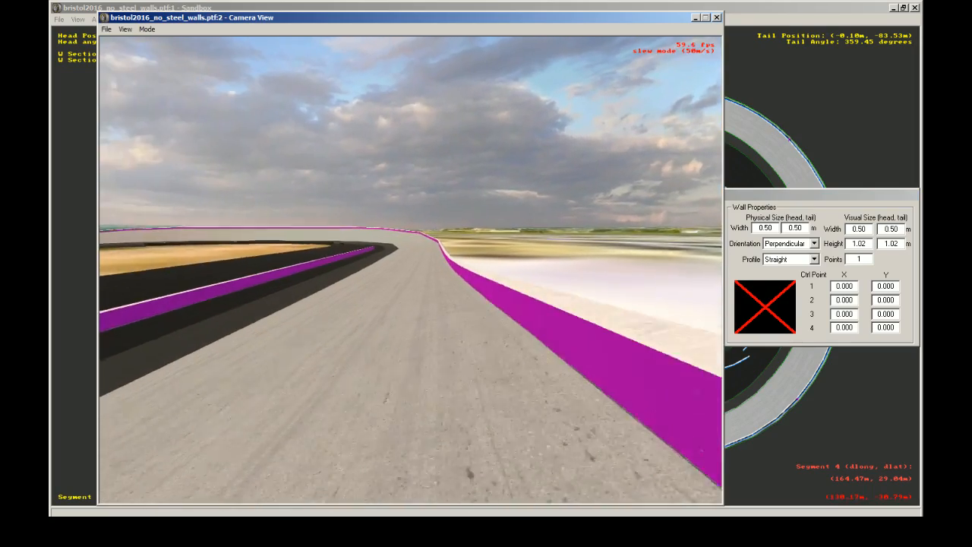
left_click(471, 259)
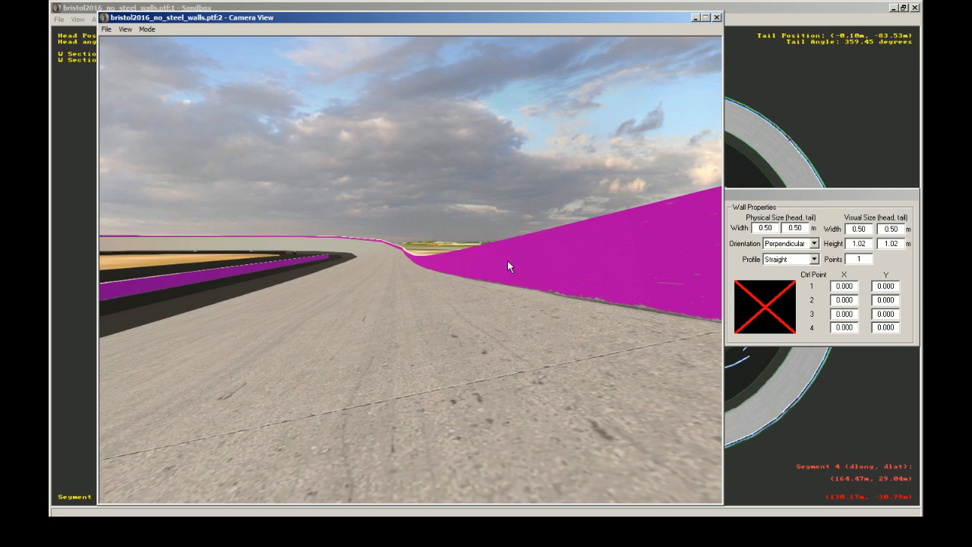
left_click(735, 242)
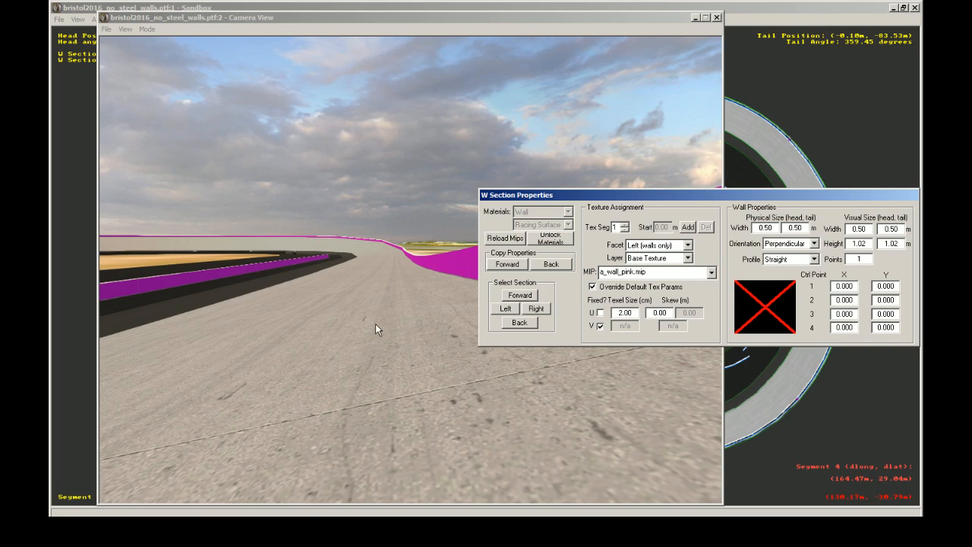
left_click(446, 317)
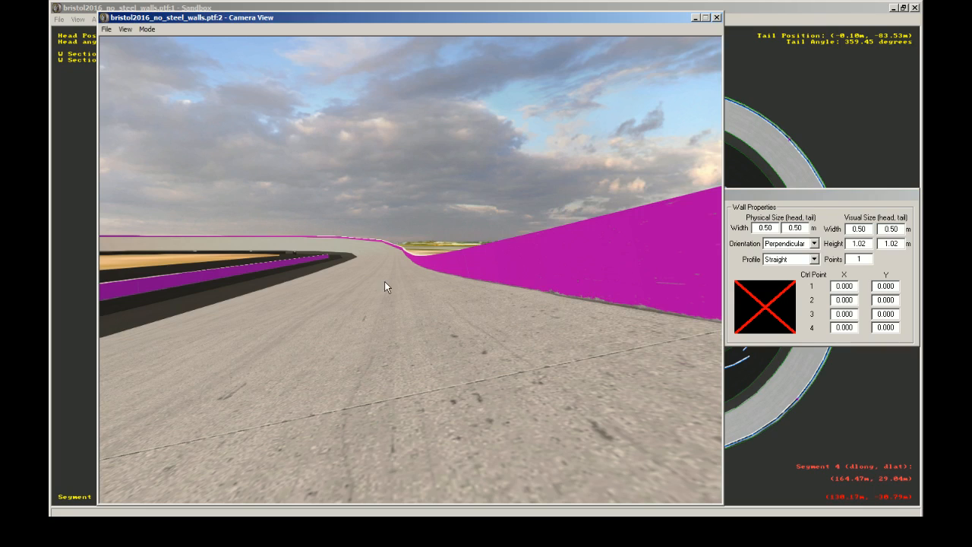
Step: Fly the camera to the inner pit wall, then select the wall's leftmost section on the lower straight in the track plan
left_click(465, 274)
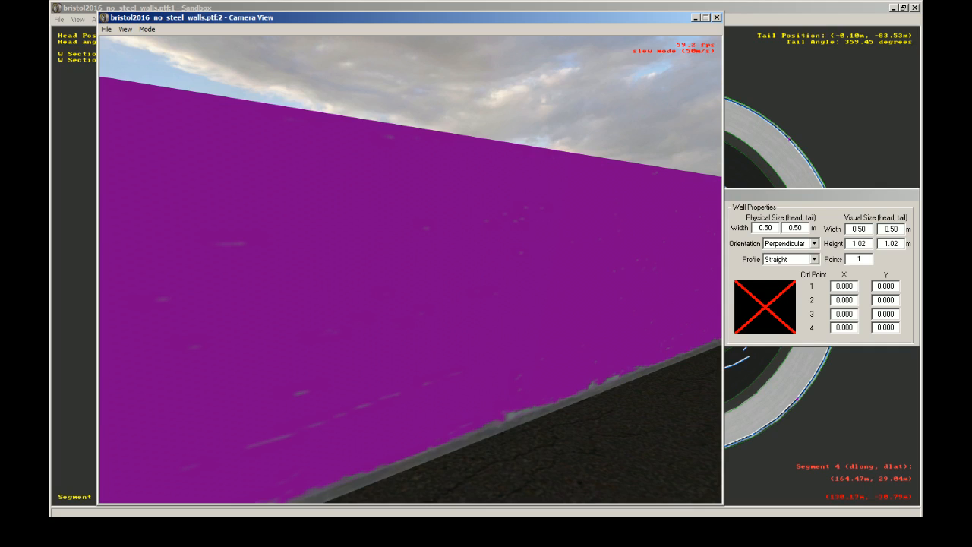
key("Escape")
left_click(841, 6)
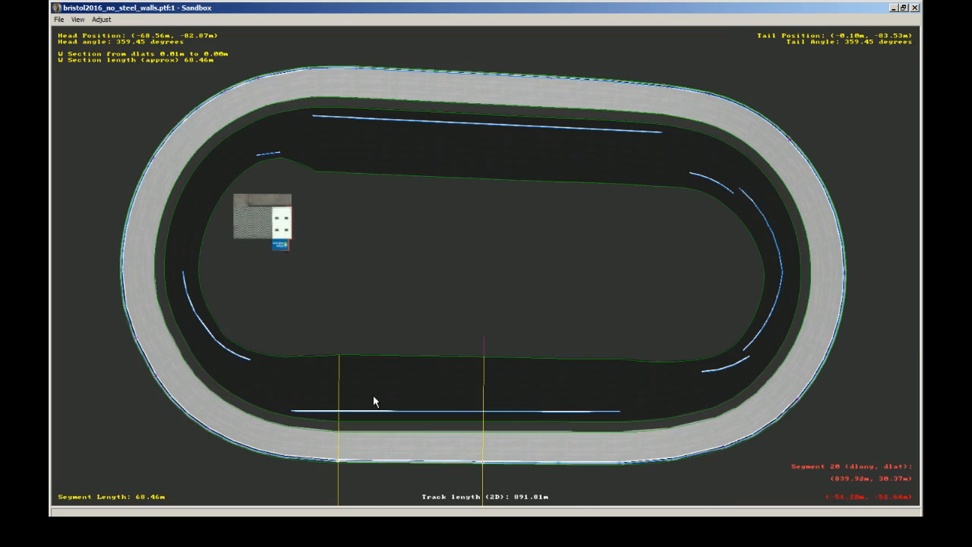
left_click(313, 411)
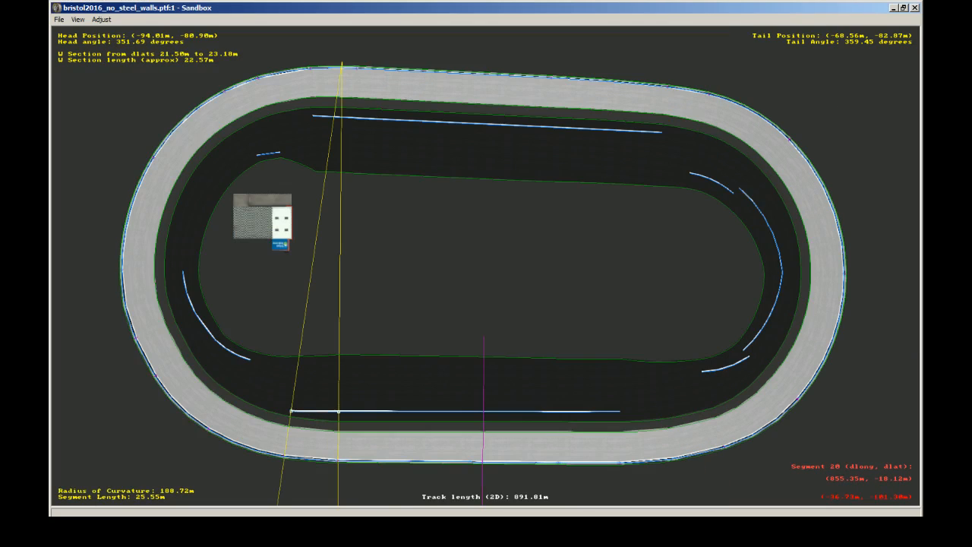
Step: Bring up the inner wall's W Section Properties over the camera view and show the Right (walls only) facet
key("alt+Tab")
key("alt+Tab")
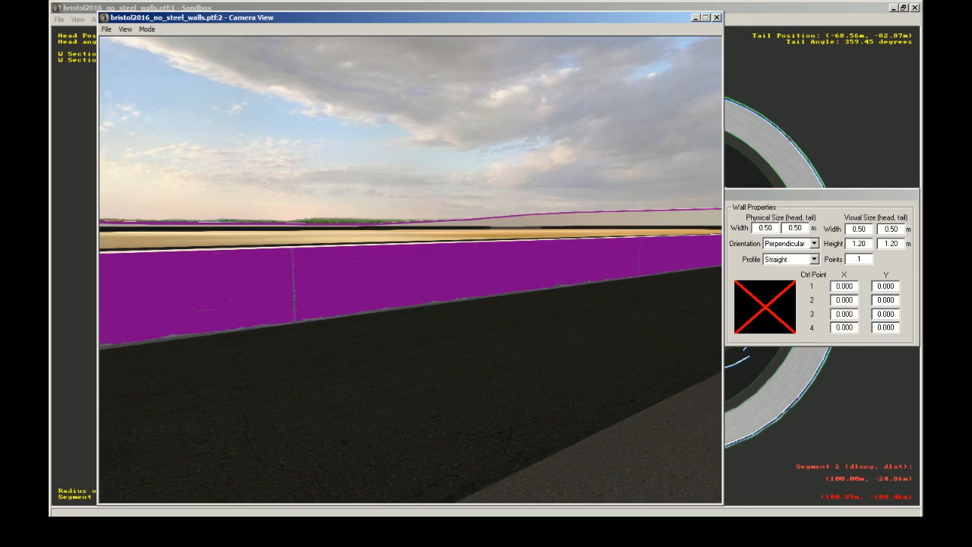
left_click(791, 201)
left_click(641, 245)
left_click(642, 262)
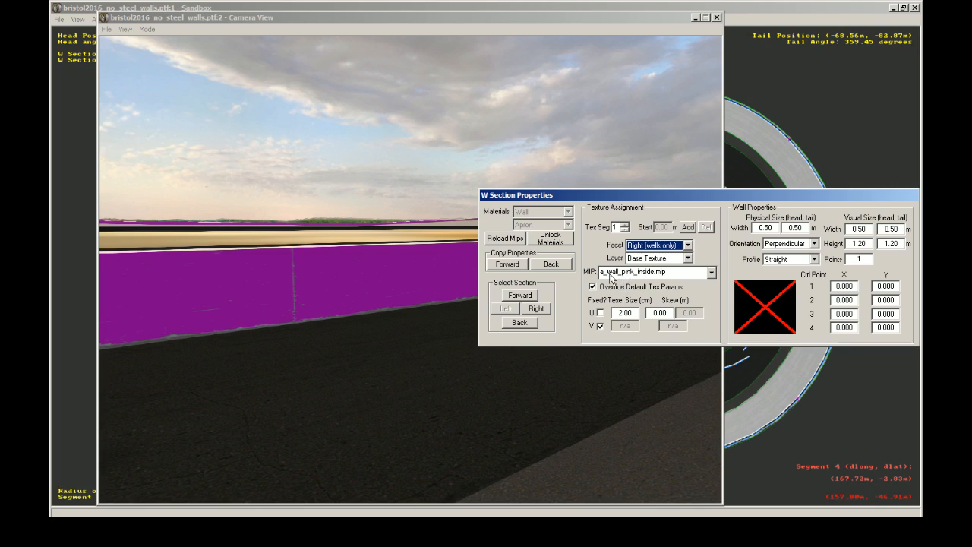
Step: Fly the camera around the inner pit wall to view both of its faces, then return to the track plan
left_click(441, 356)
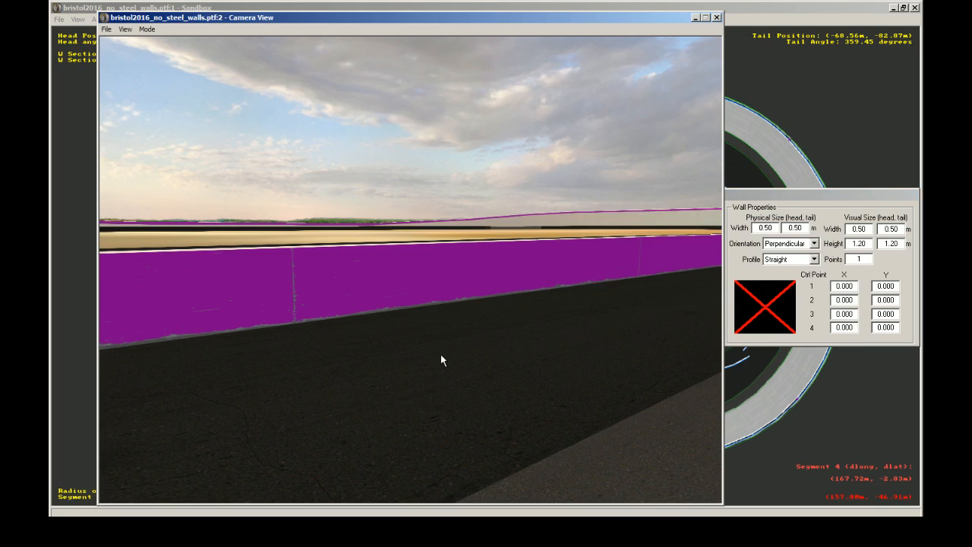
left_click(441, 355)
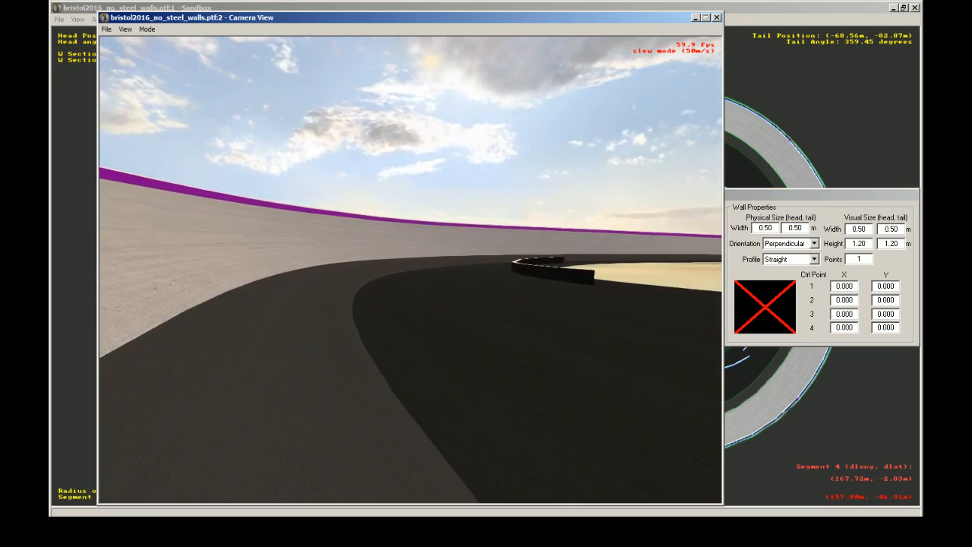
key("Up")
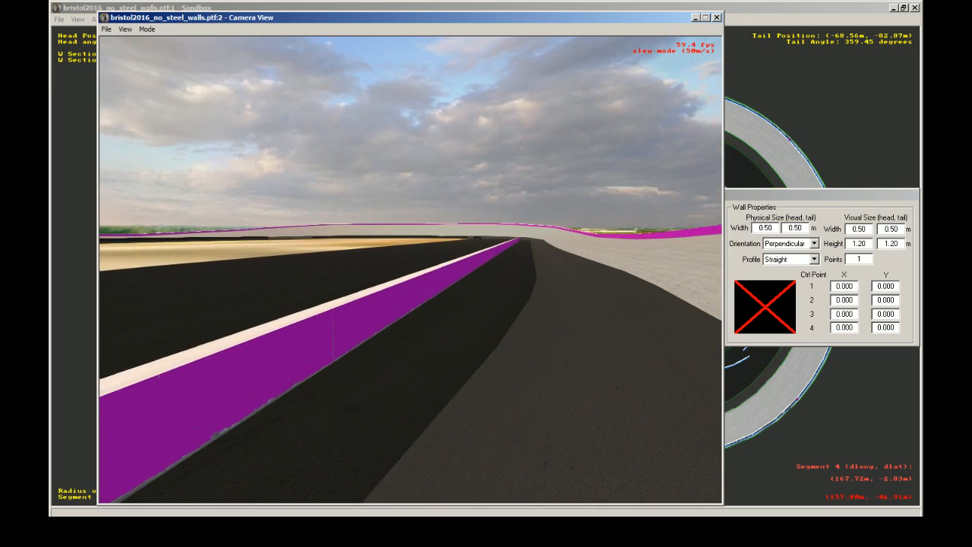
key("Down")
key("Escape")
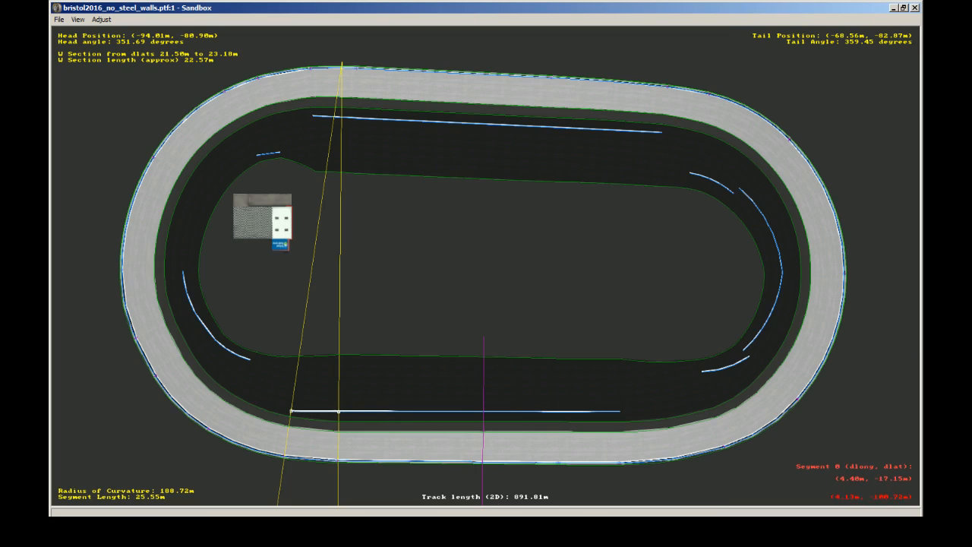
Step: Fly the camera around the banked turn and examine the outer wall's face and top edge from the racing surface
key("alt+Tab")
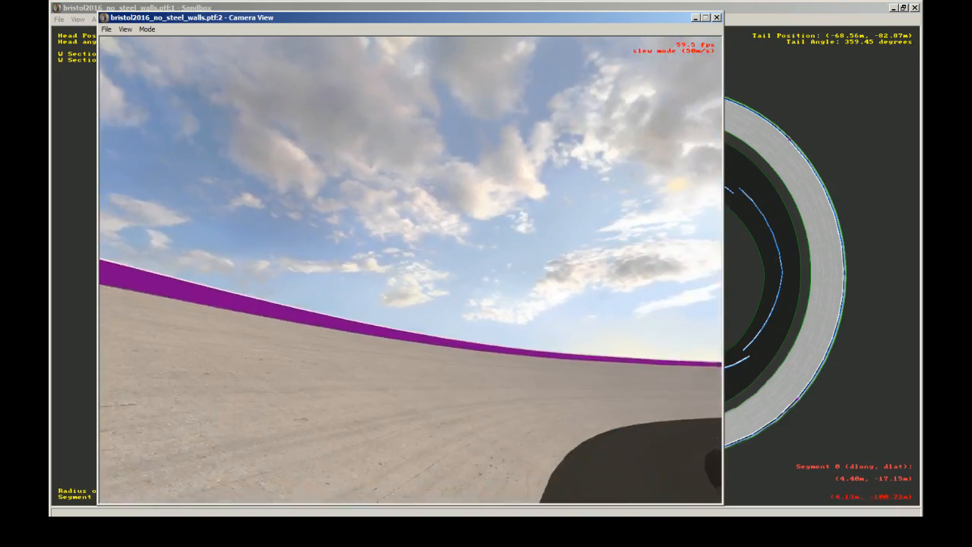
key("Up")
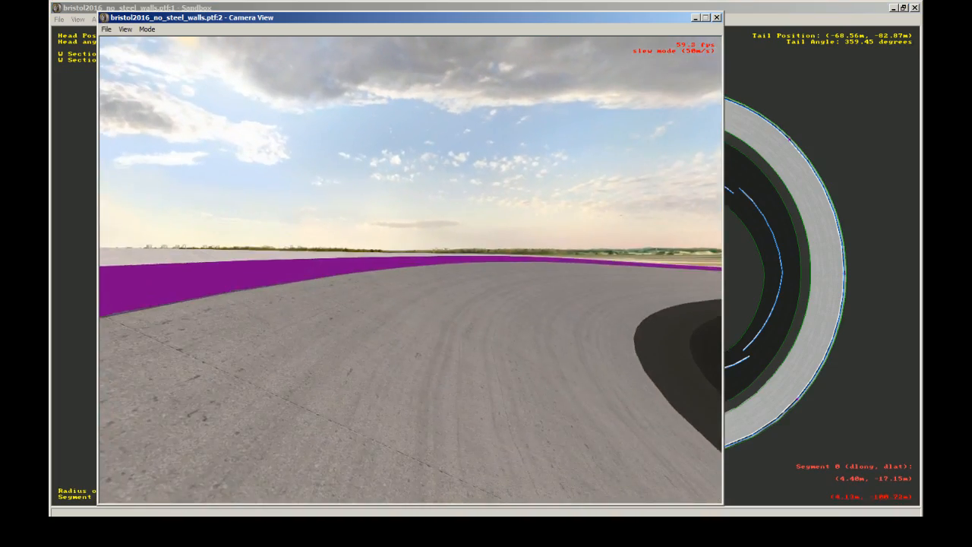
key("Up")
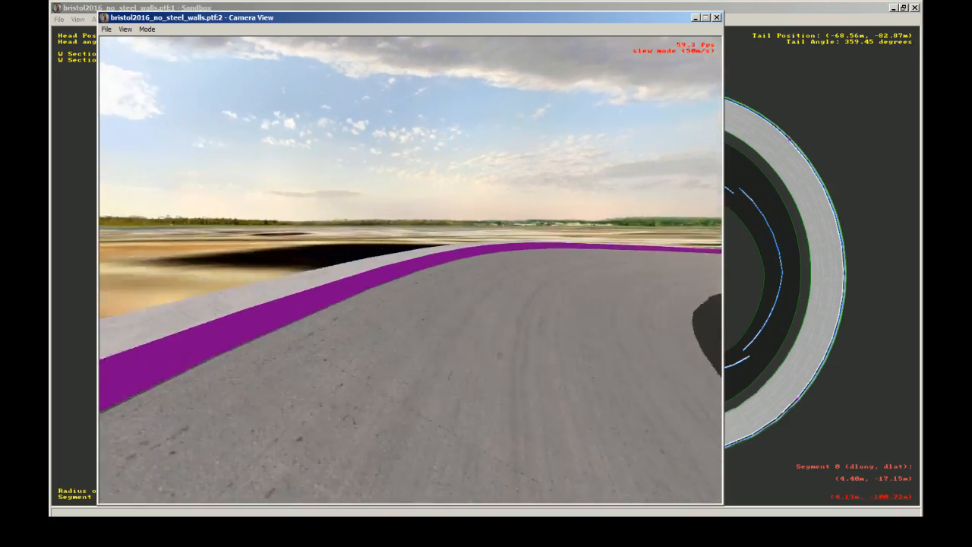
key("Left")
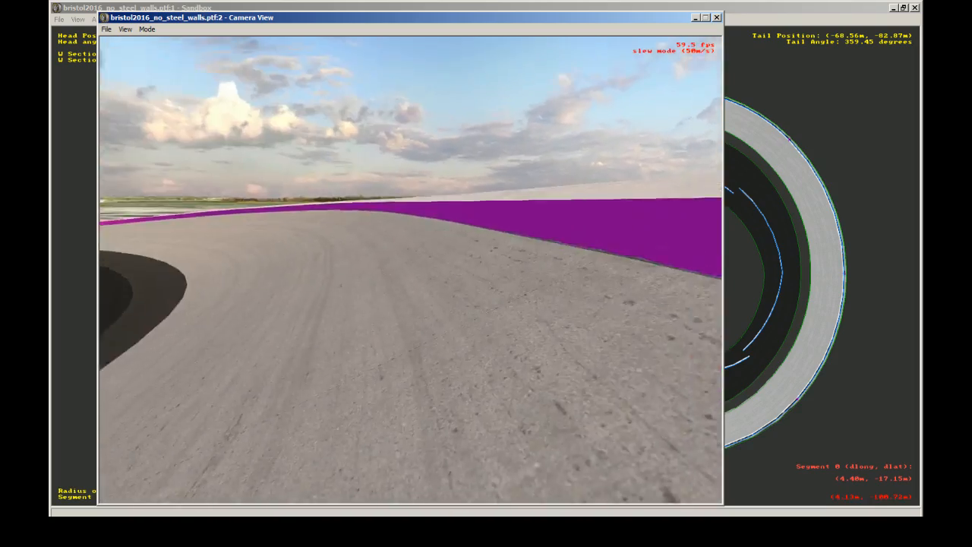
key("Left")
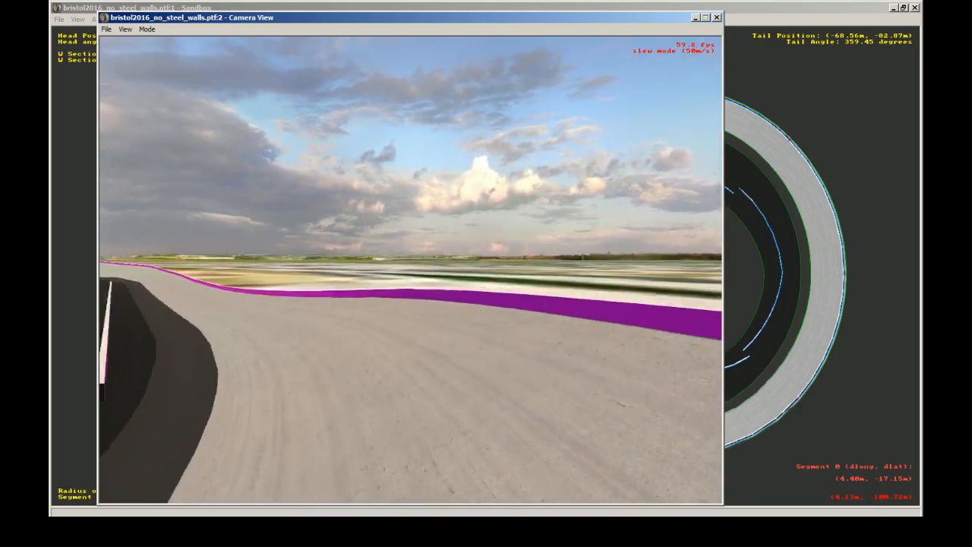
key("Left")
key("Up")
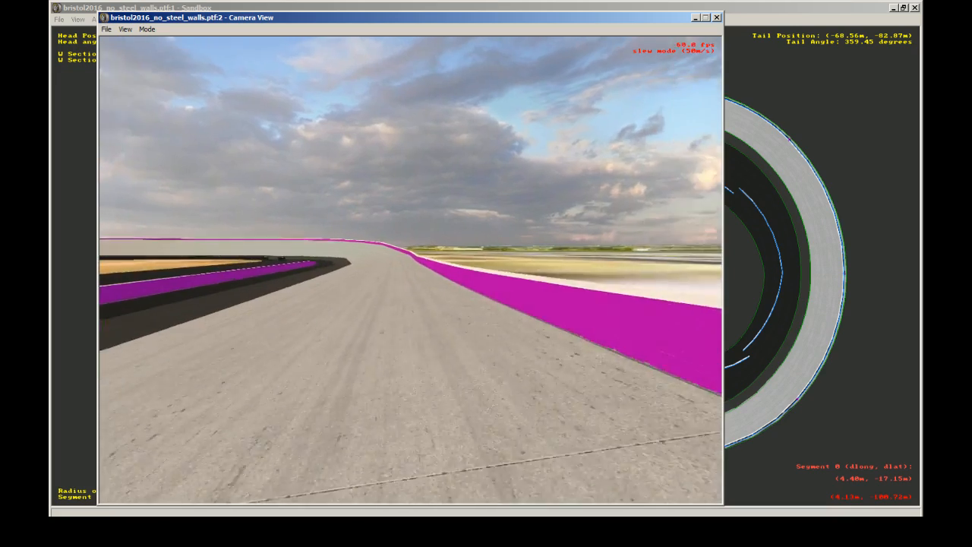
key("Up")
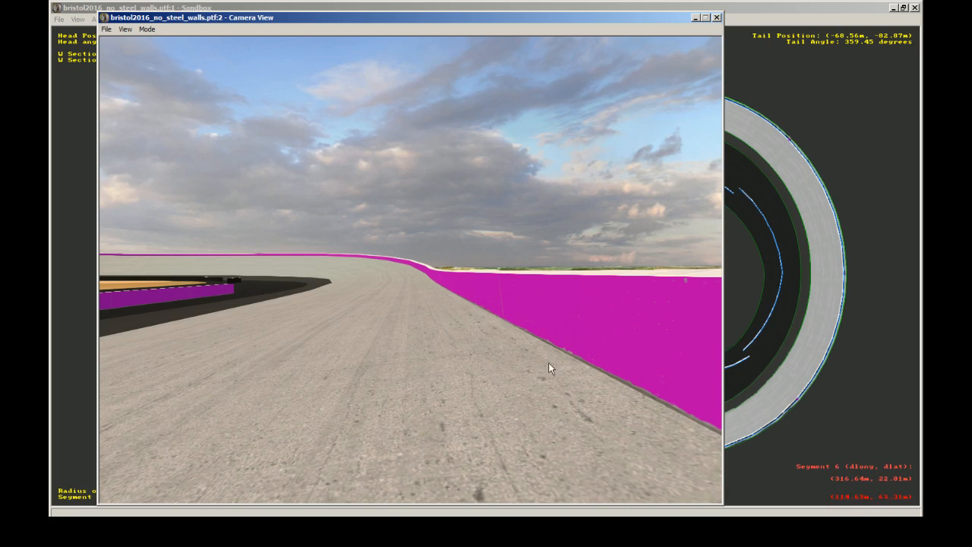
Step: Reselect the outer wall section on the lower straight and show its W Section Properties beside the camera view
key("Return")
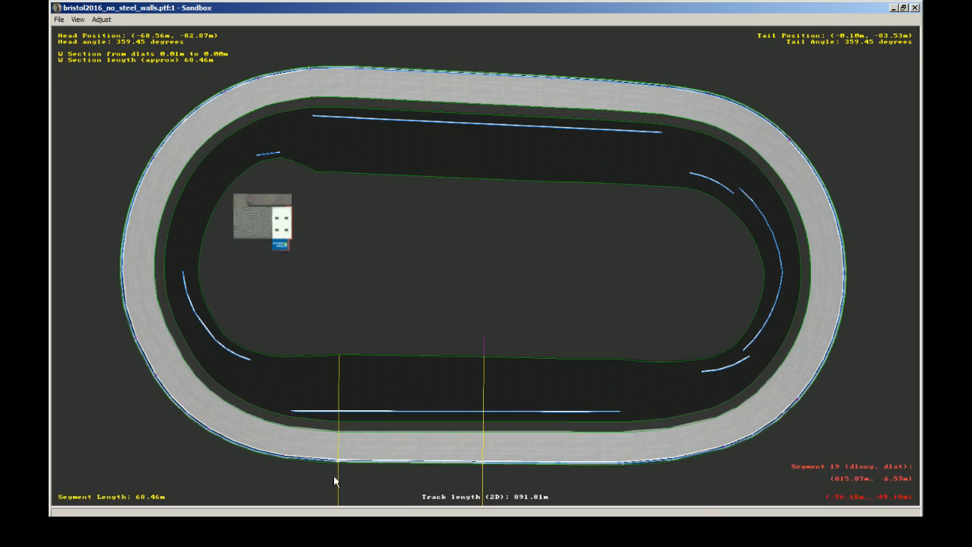
key("Return")
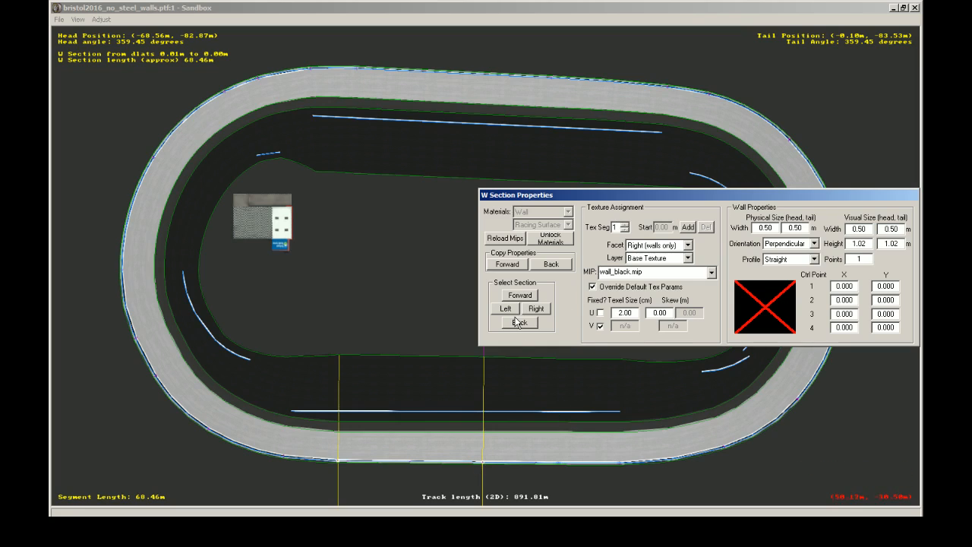
left_click(592, 526)
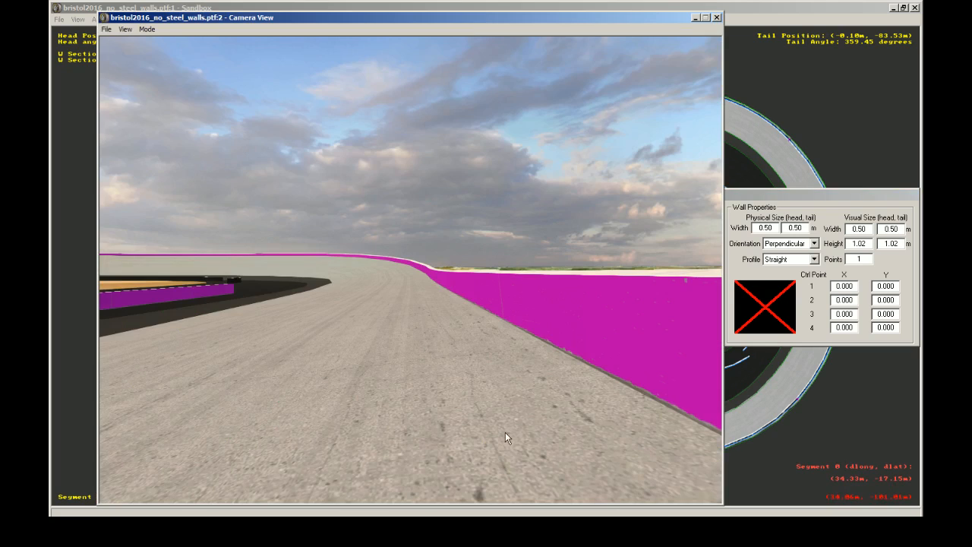
Step: Fly the camera close along the outer wall through the straight and turn while its section properties are displayed
left_click(579, 357)
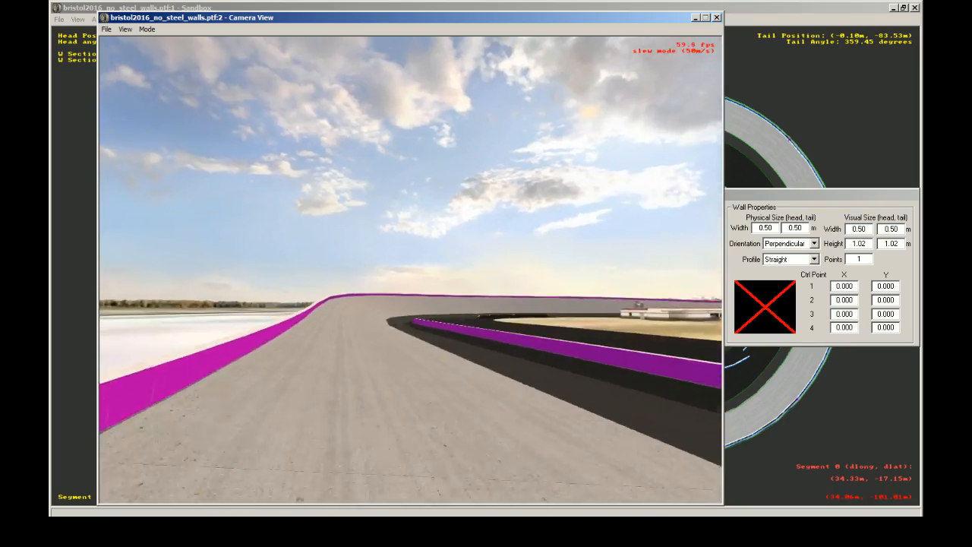
key("Up")
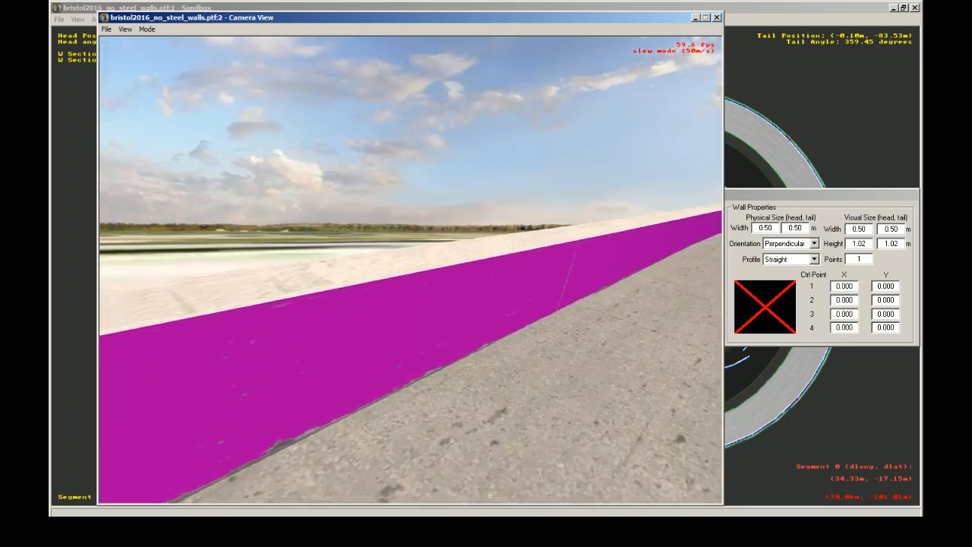
key("Up")
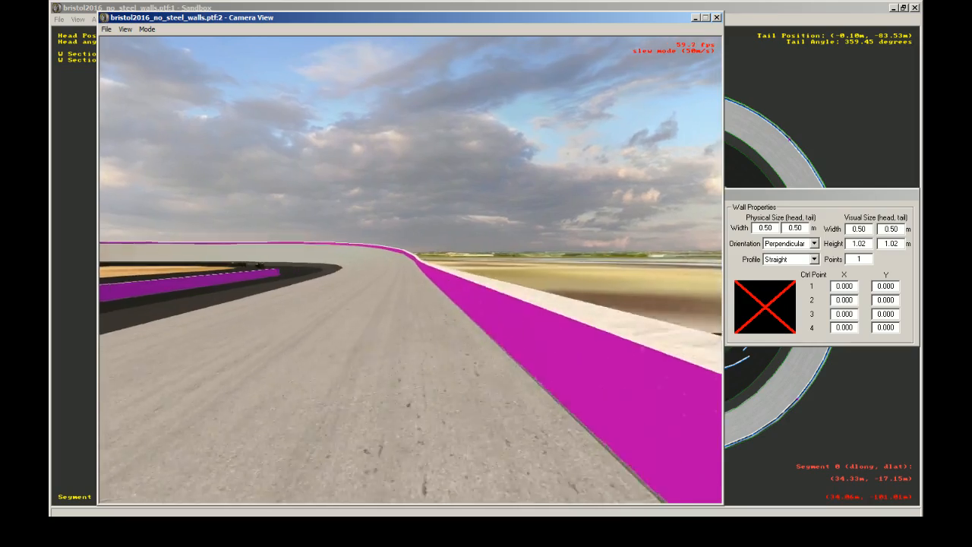
key("Up")
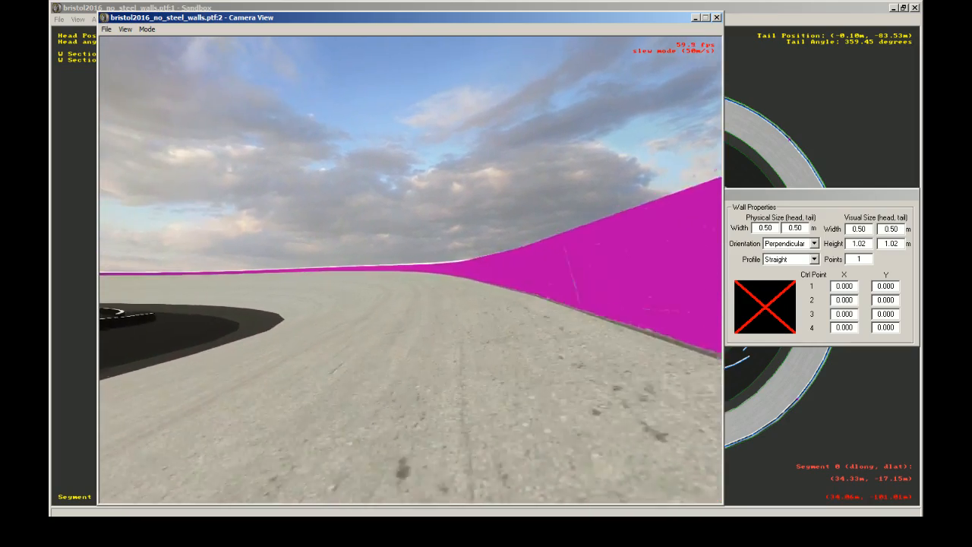
key("Up")
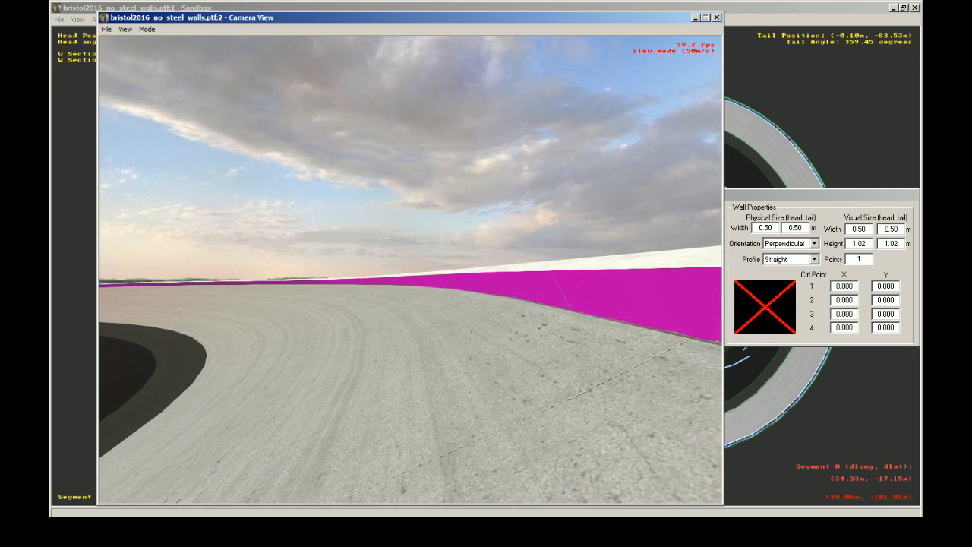
Step: Close Sandbox and discard the changes to the bristol2016_no_steel_walls track
left_click(848, 9)
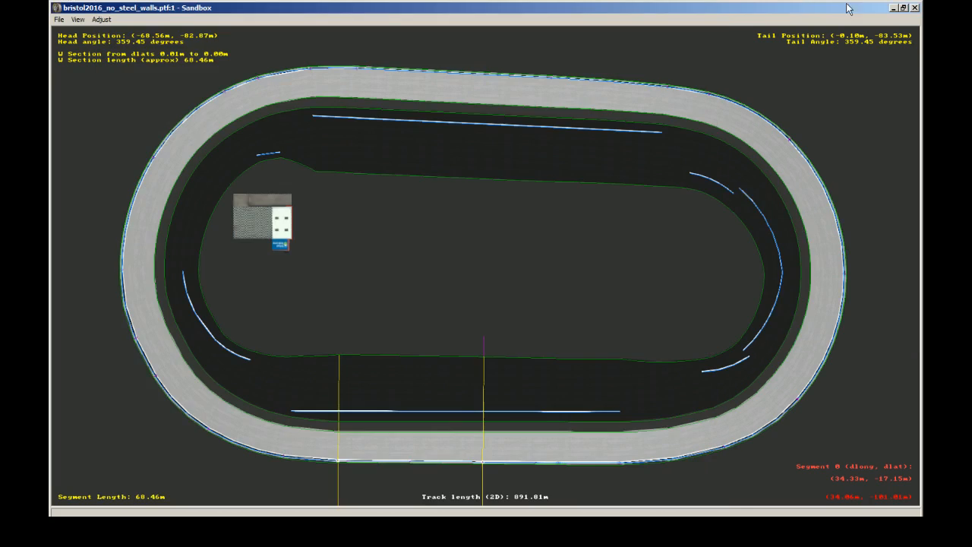
left_click(915, 8)
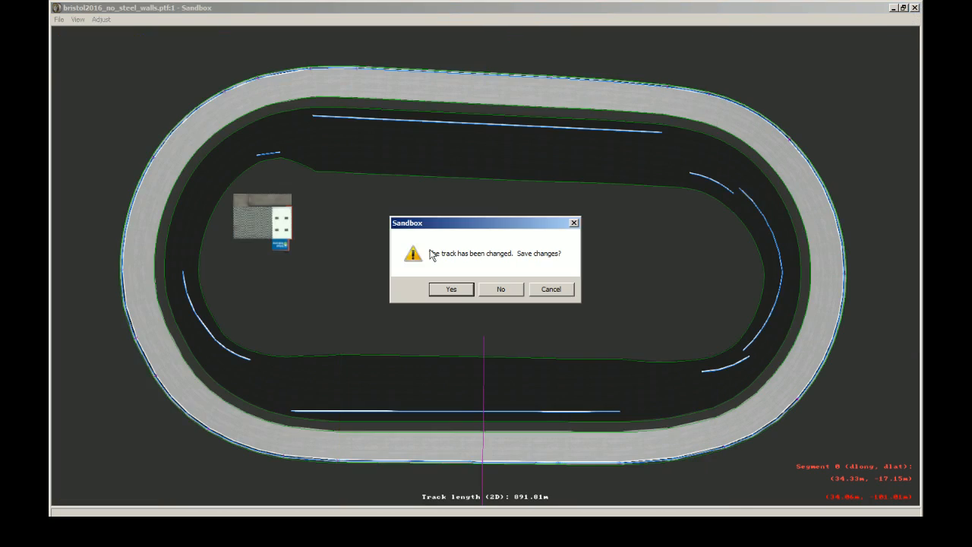
left_click(506, 290)
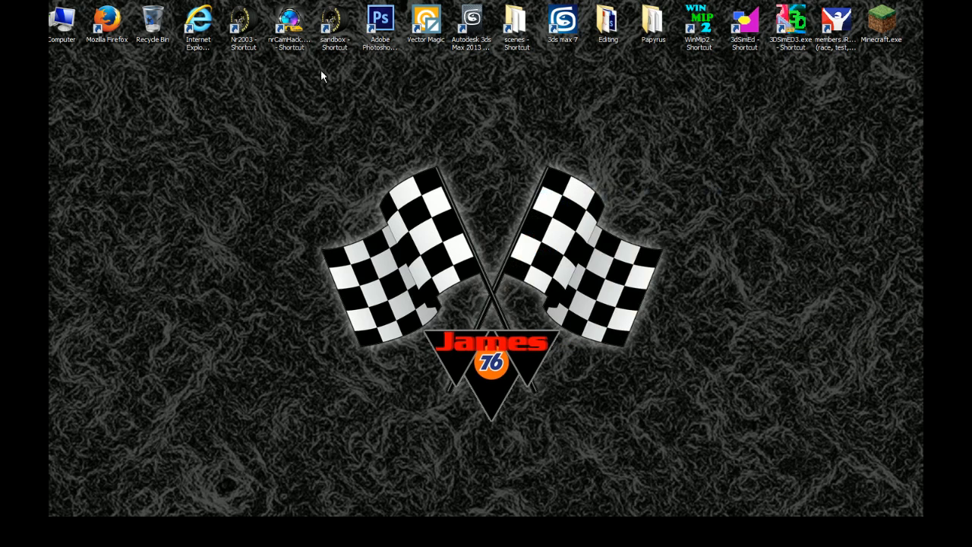
Step: Launch 3DSimED3 and open its Import Options
left_click(792, 42)
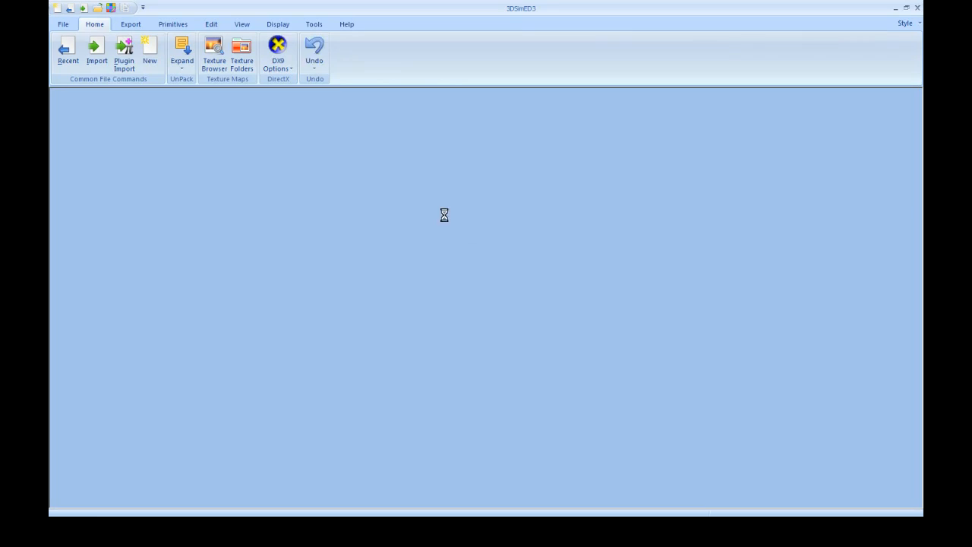
left_click(65, 24)
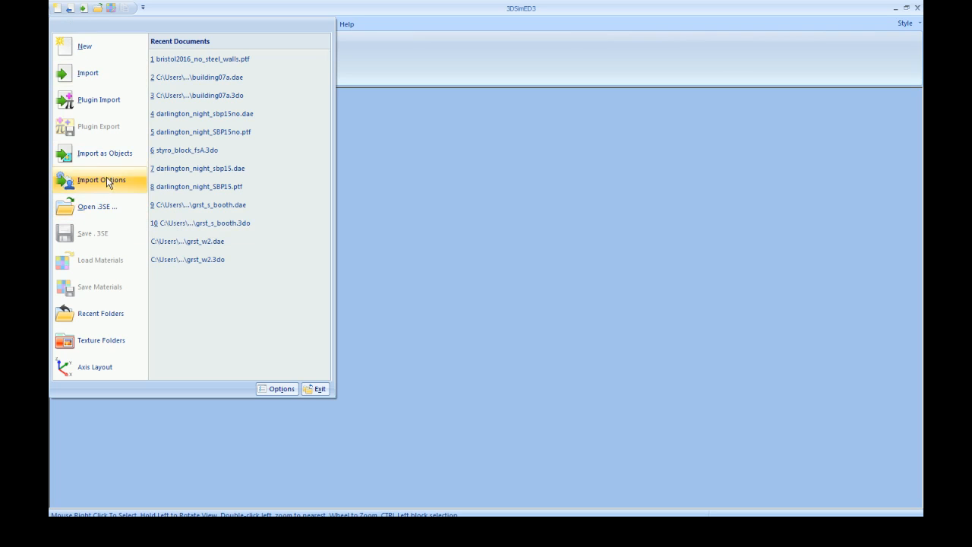
left_click(523, 3)
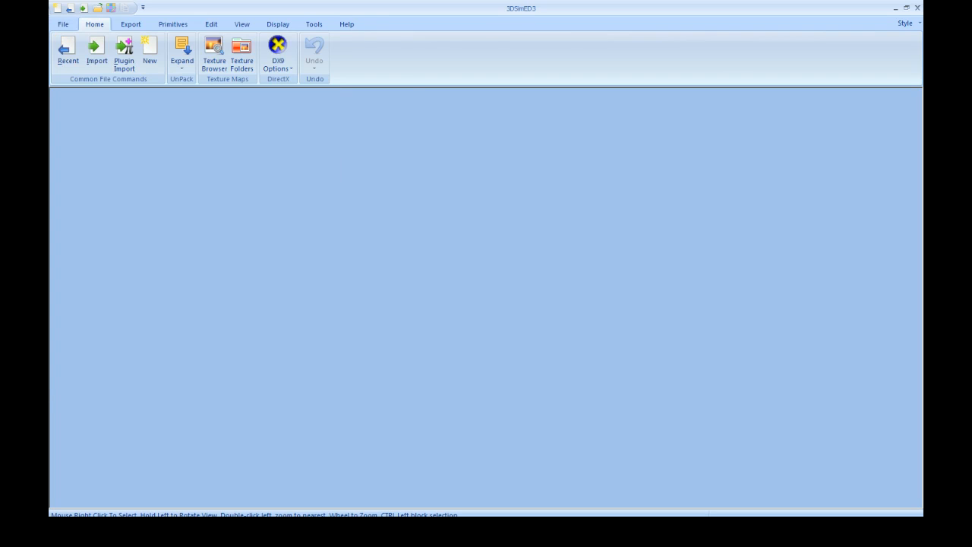
left_click(66, 24)
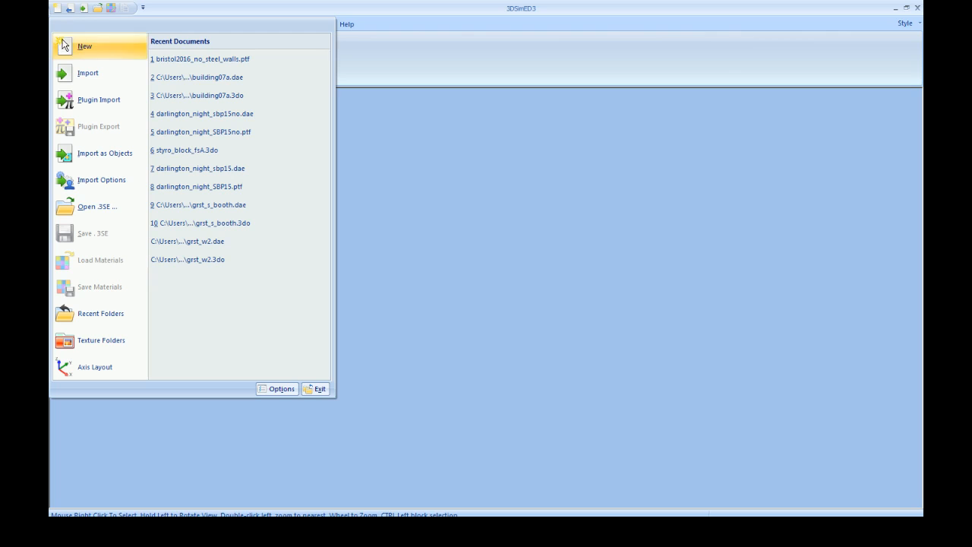
left_click(110, 181)
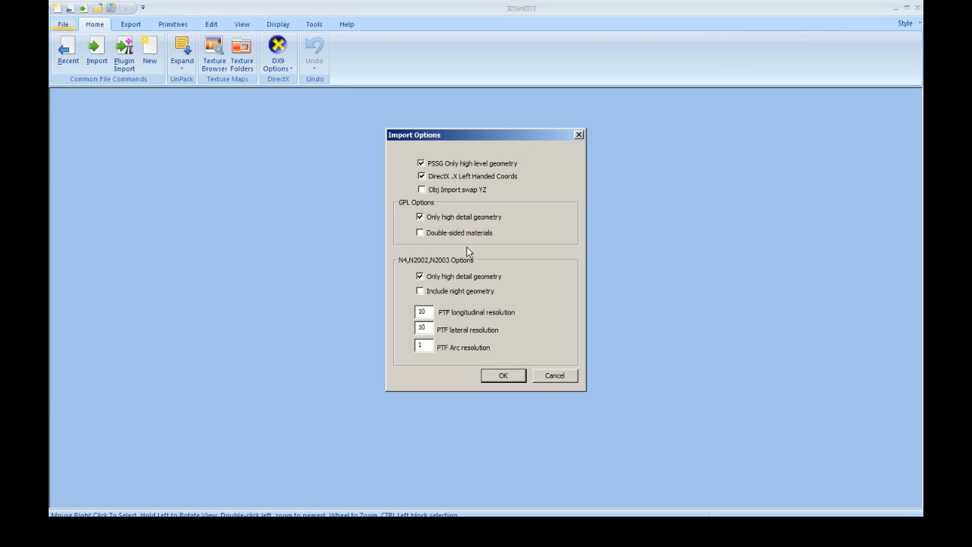
Step: Accept the import options with PTF longitudinal resolution 10, lateral resolution 10 and Arc resolution 1
left_click_drag(513, 133, 503, 185)
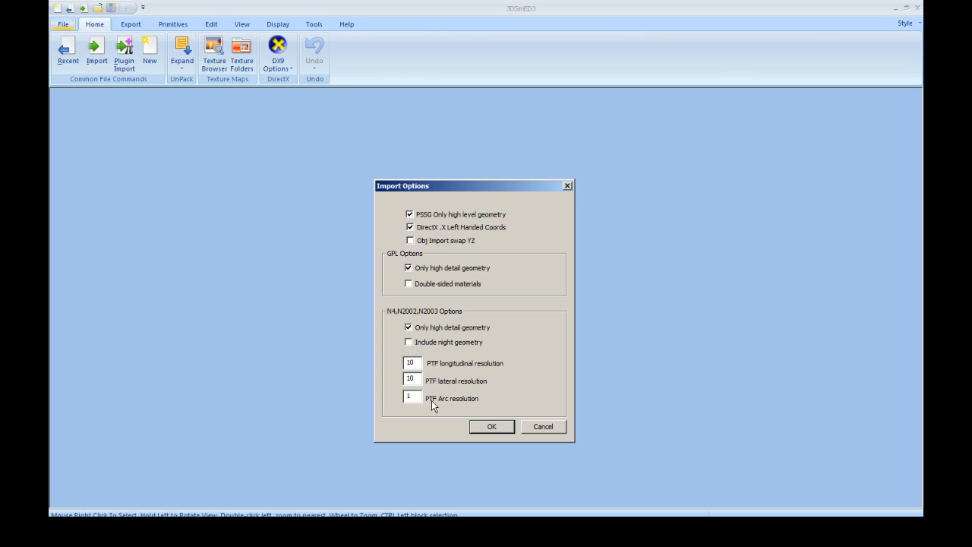
left_click(417, 364)
left_click(481, 426)
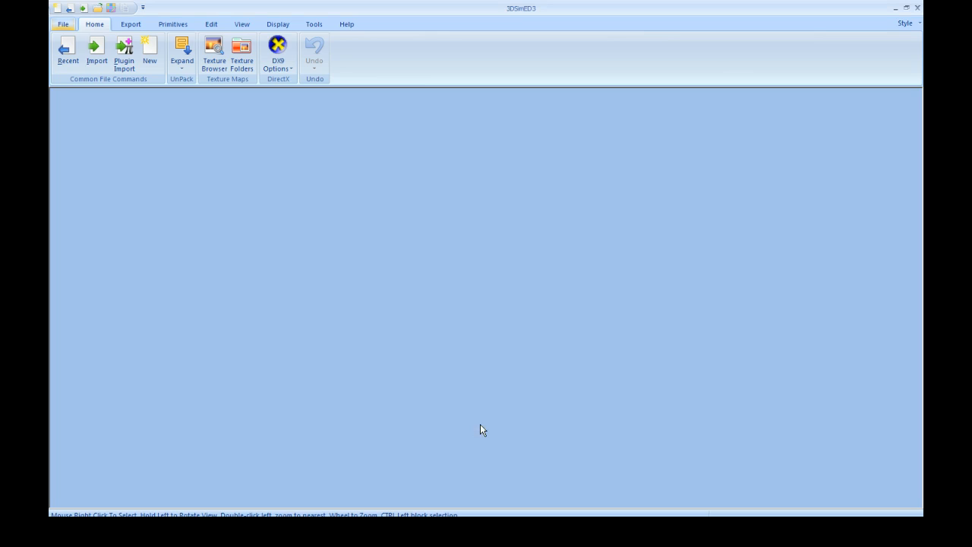
Step: Import bristol2016_no_steel_walls.ptf from the bristol2016 track folder without loading the TSOs
left_click(63, 23)
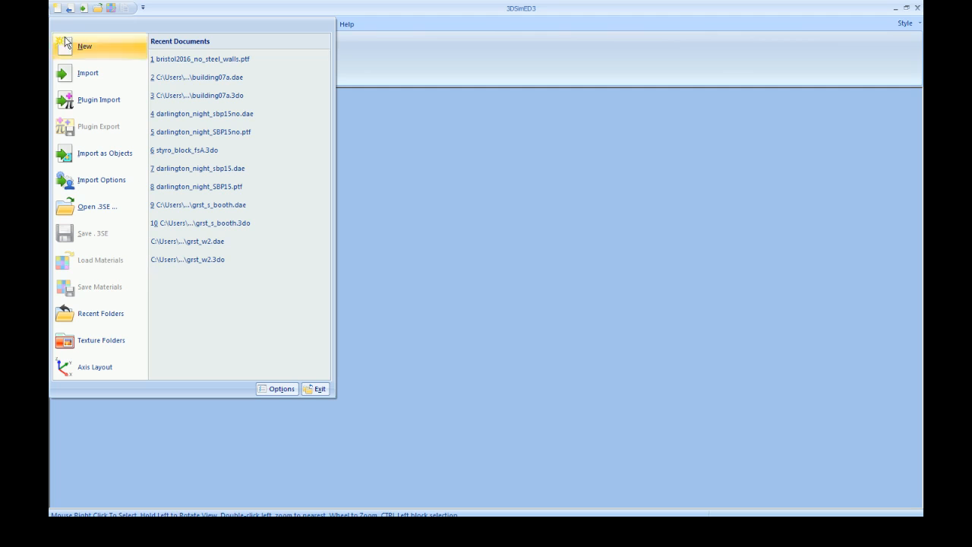
left_click(89, 76)
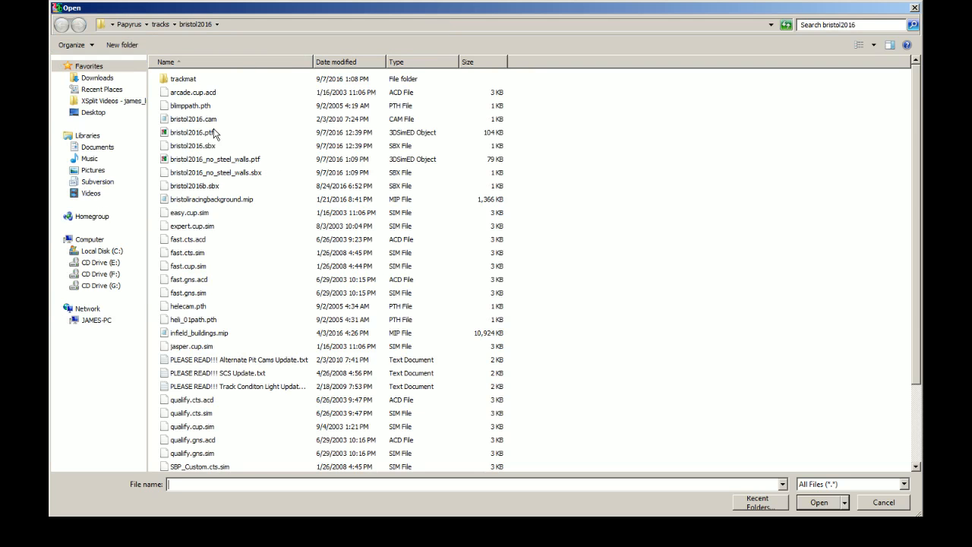
left_click(233, 161)
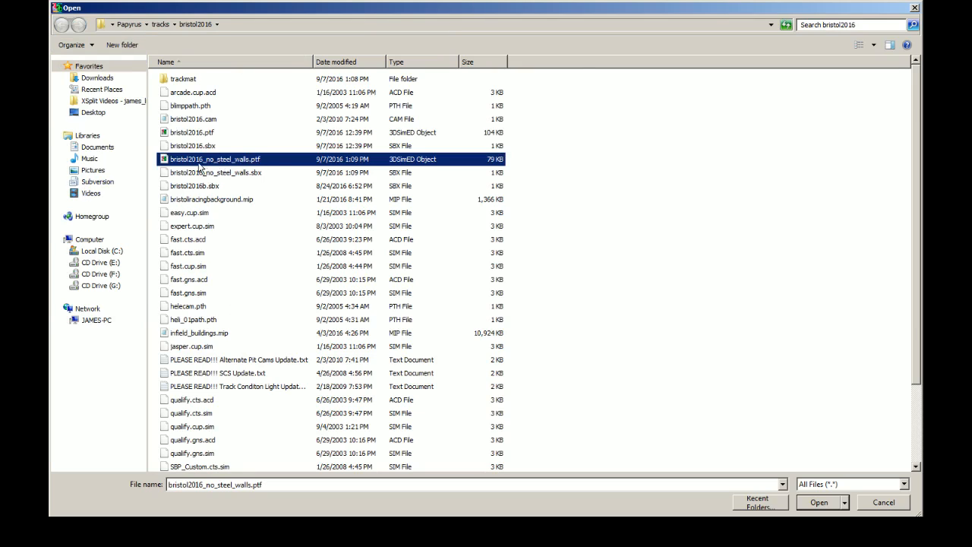
left_click(819, 502)
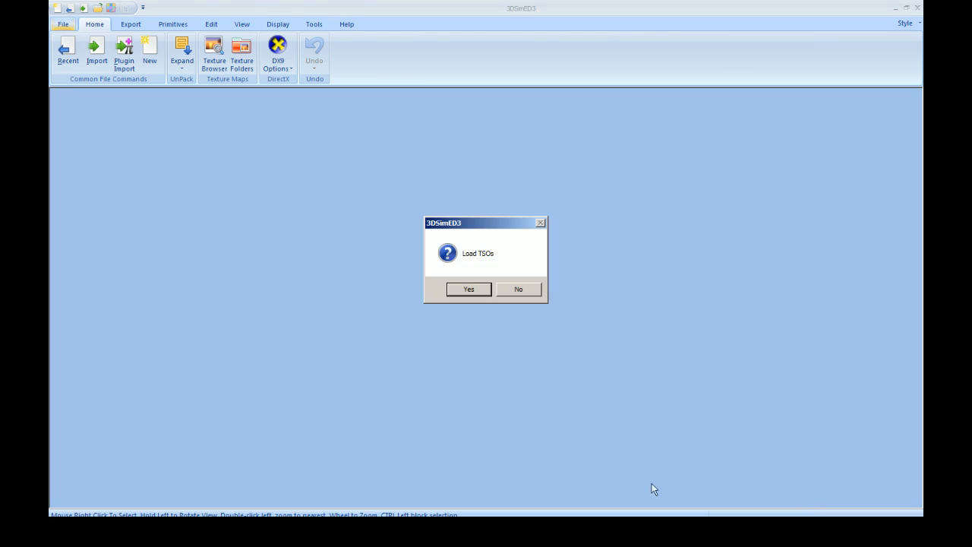
left_click(519, 291)
left_click_drag(585, 352, 627, 356)
scroll(429, 271, "up", 2)
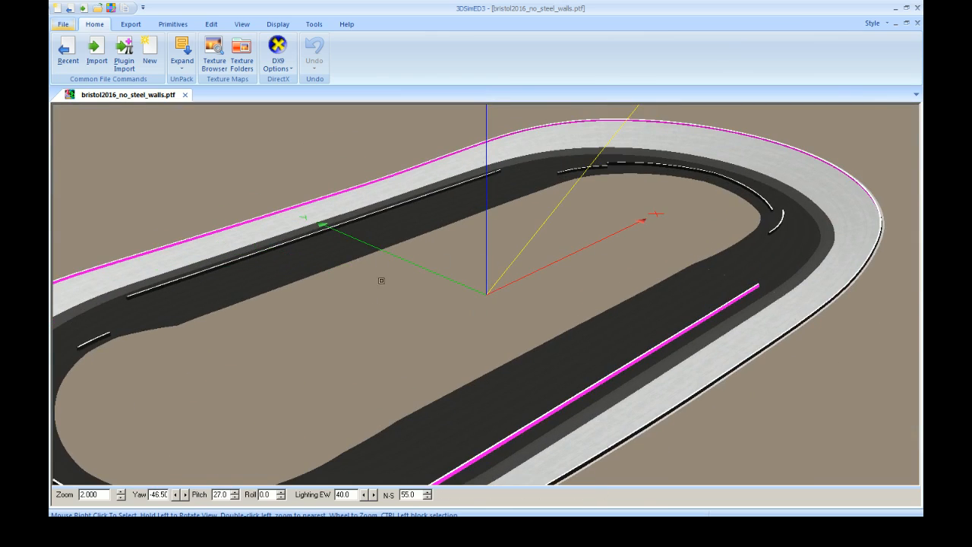
Step: Plugin-export the track to the Desktop as the Collada file bristol2016_no_steel_walls.dae, with all texture coordinate channels and without Windows pathnames
left_click(131, 25)
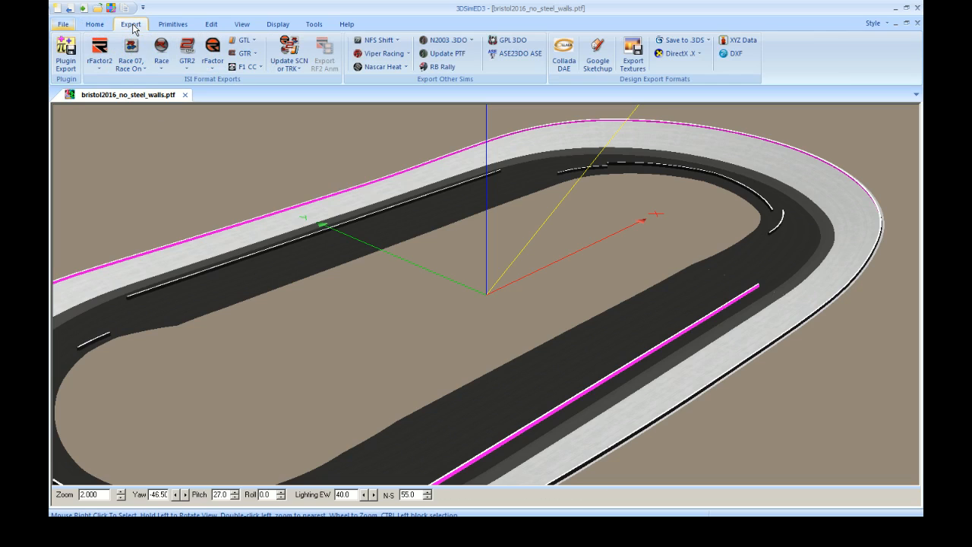
left_click(69, 58)
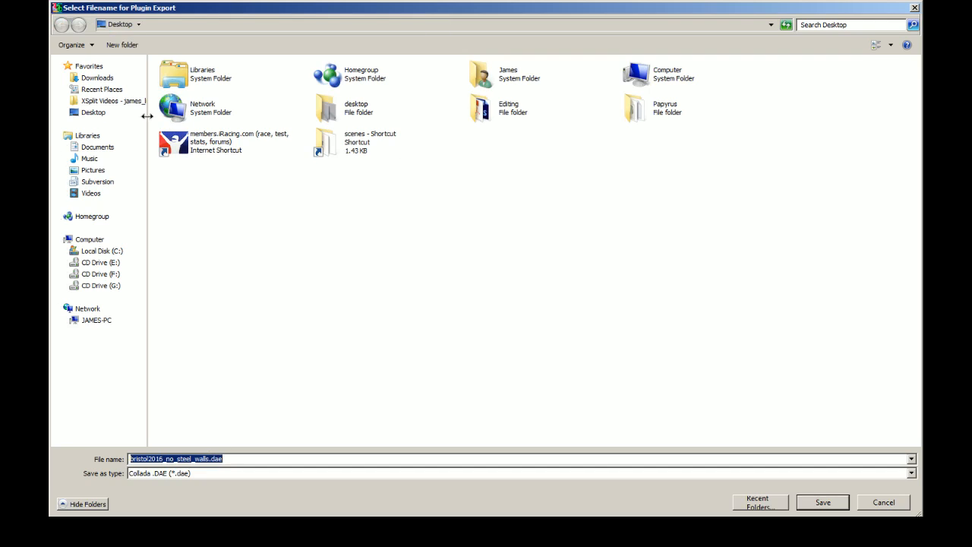
left_click(831, 507)
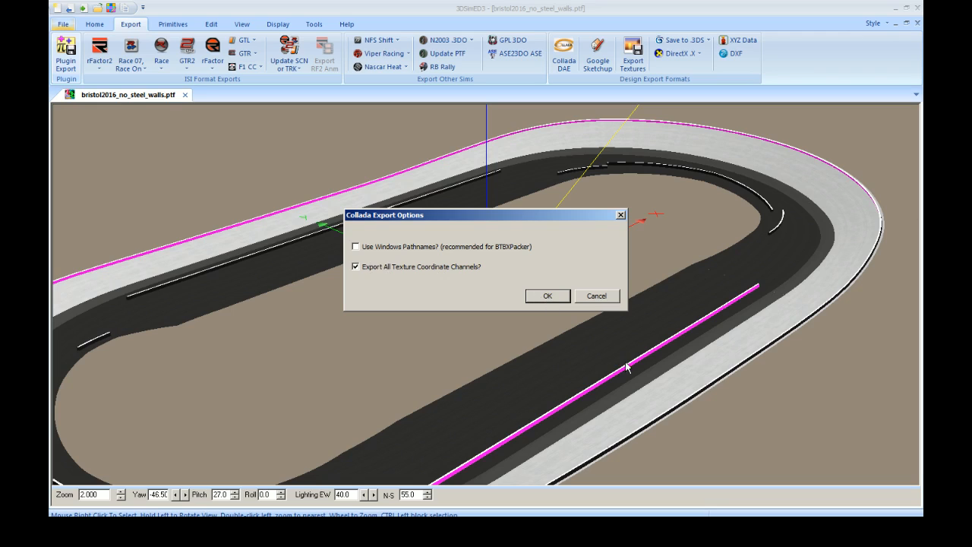
left_click(538, 298)
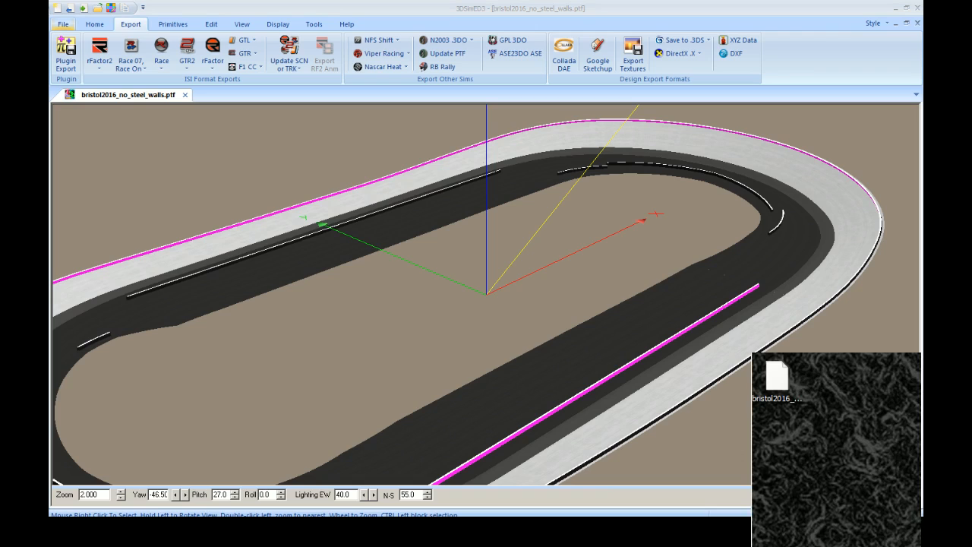
left_click(773, 383)
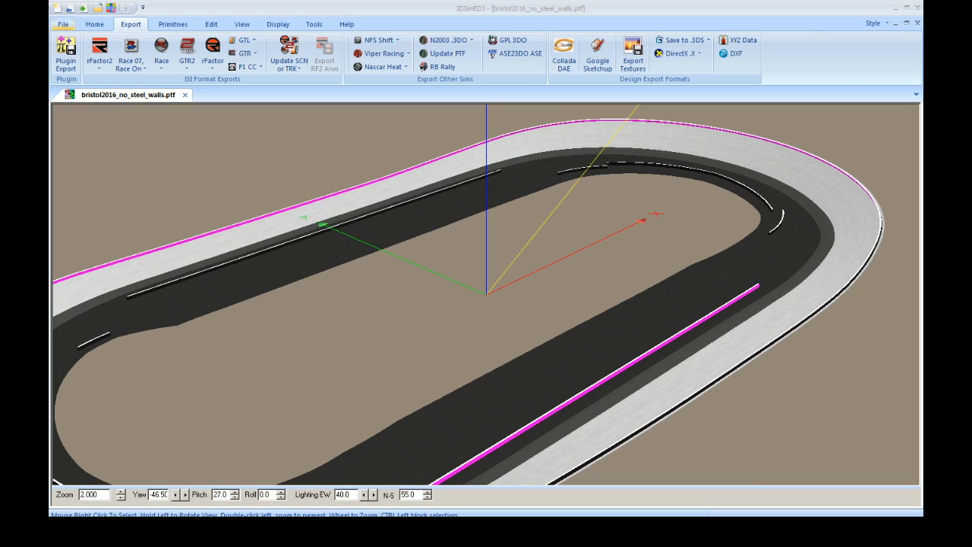
Step: Close 3DSimED3, switch to Autodesk 3ds Max and reset the scene
left_click(919, 10)
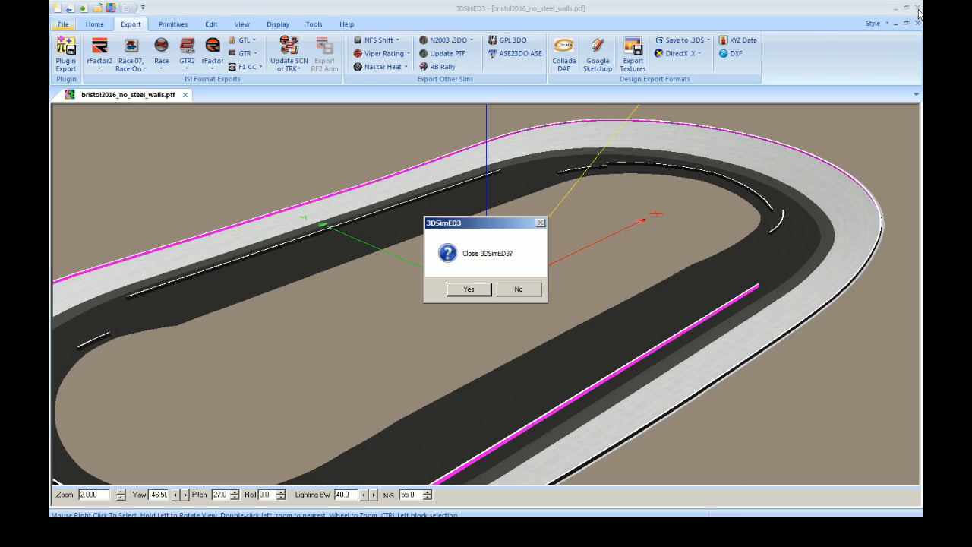
left_click(469, 290)
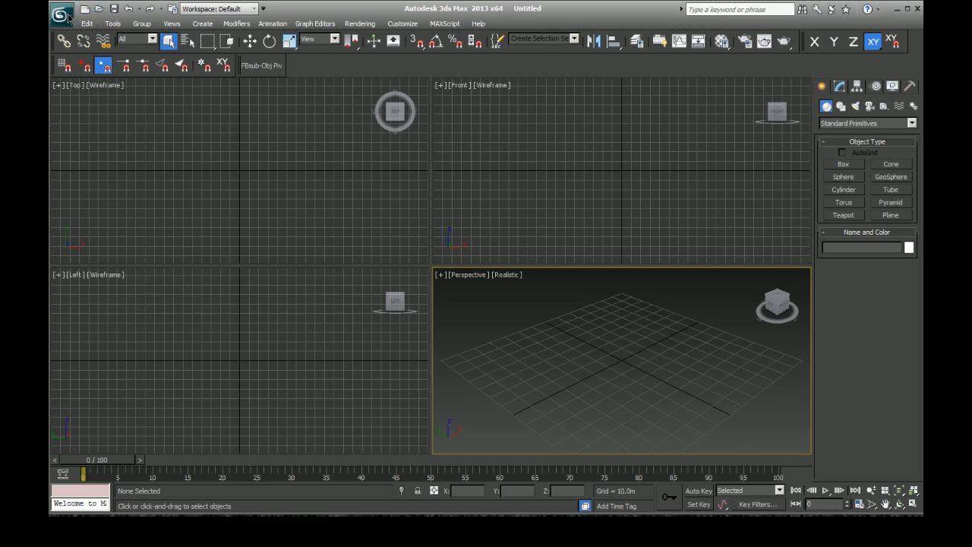
left_click(60, 15)
left_click(92, 66)
left_click(464, 284)
Step: Import bristol2016_no_steel_walls.dae from the Desktop with the Autodesk Media & Entertainment preset and dismiss the import warnings
left_click(61, 14)
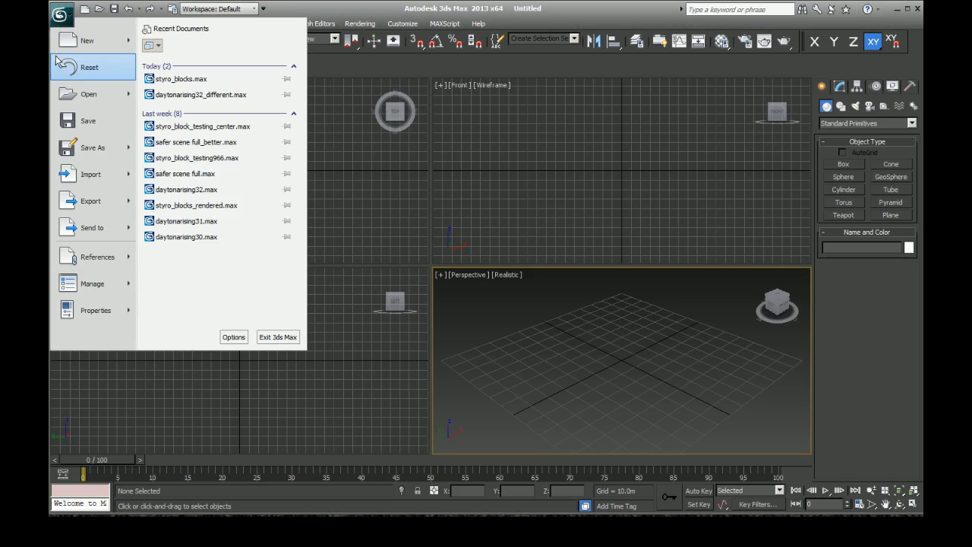
left_click(86, 175)
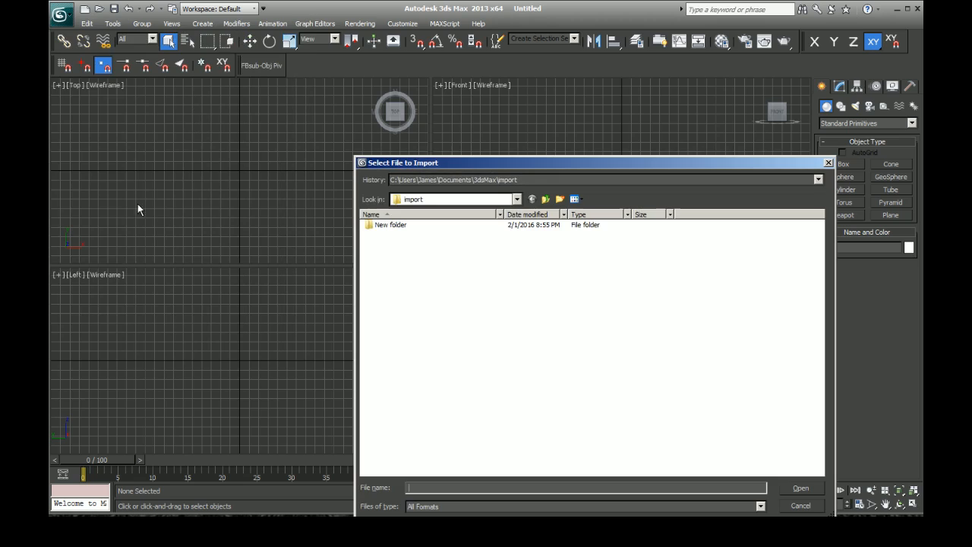
left_click(547, 199)
left_click(547, 199)
left_click(547, 199)
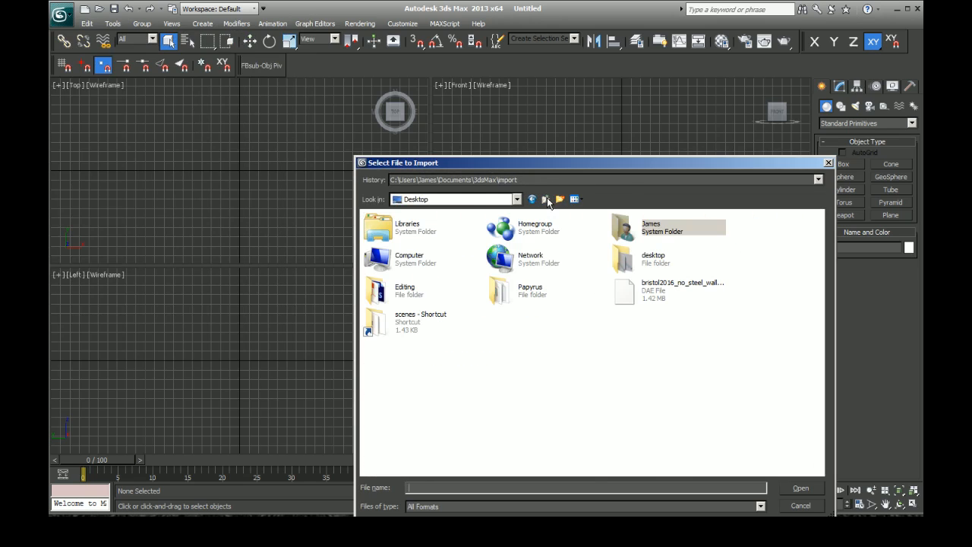
left_click(661, 298)
left_click(817, 487)
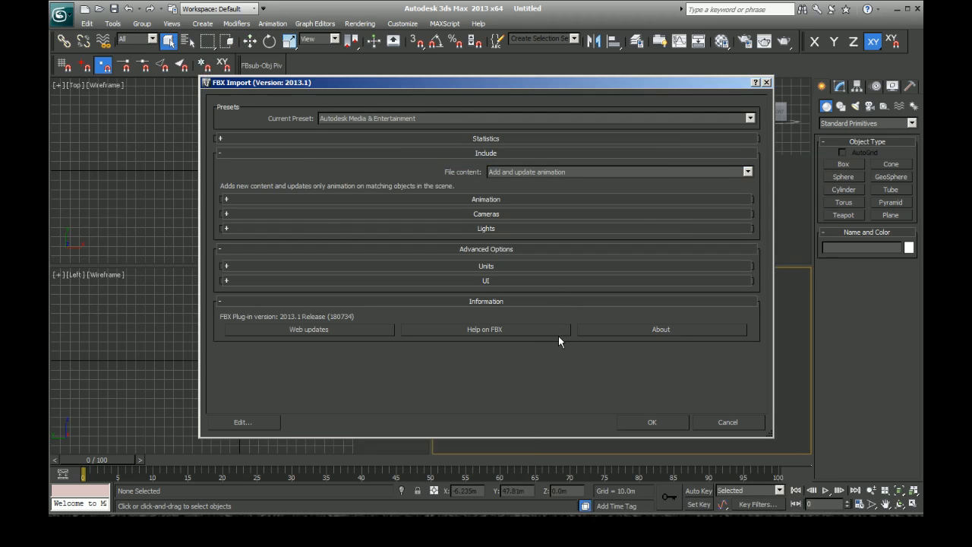
left_click(637, 421)
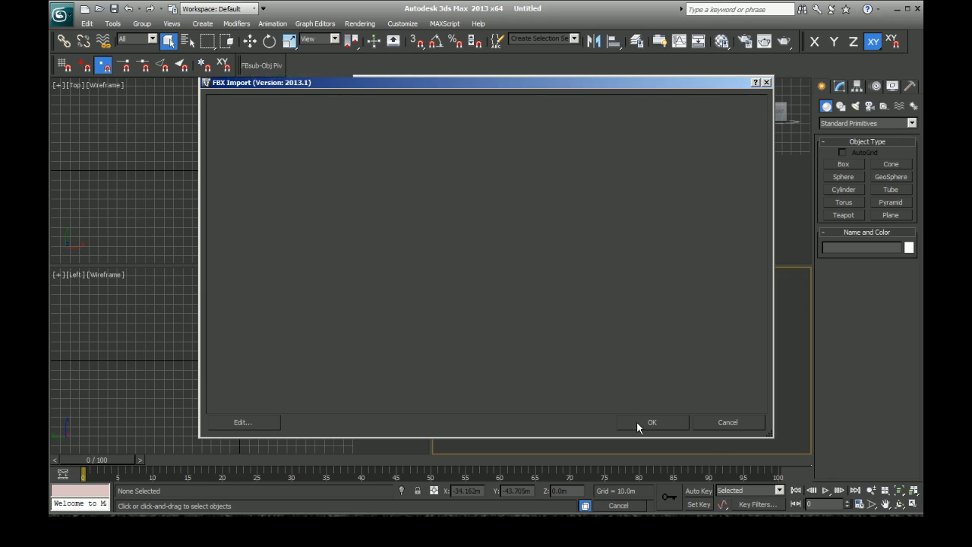
right_click(544, 381)
left_click(532, 194)
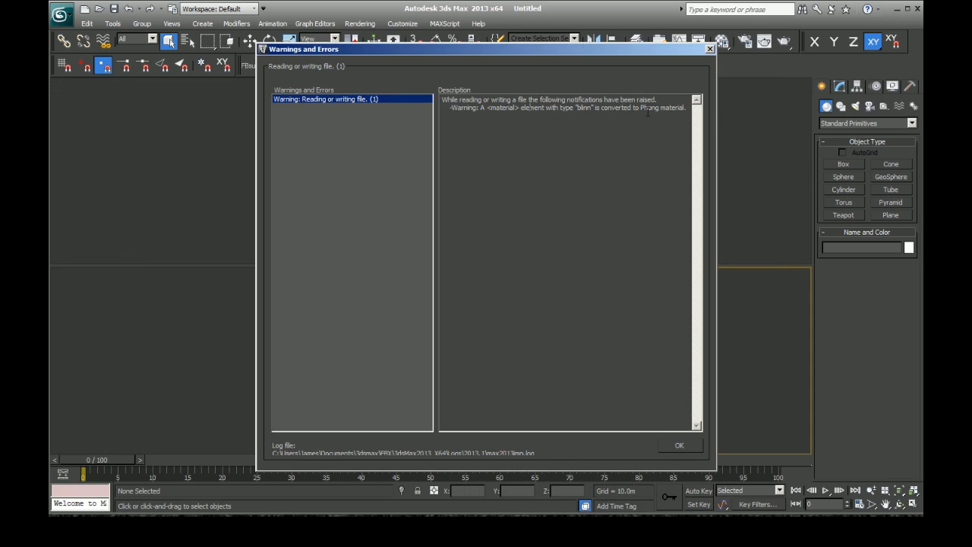
left_click(682, 446)
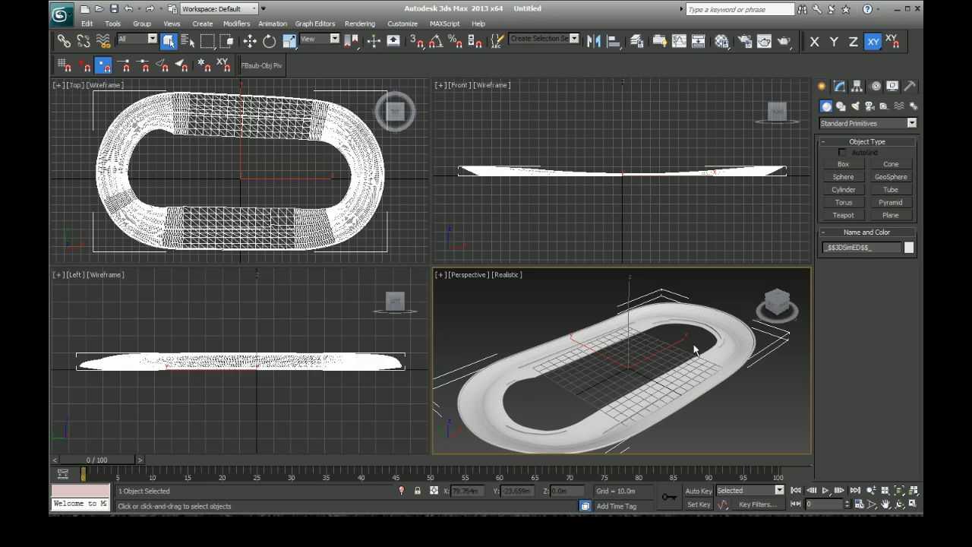
Step: Maximize the Perspective viewport and switch it to an Orthographic view fitted to the whole track
left_click(914, 504)
left_click(92, 85)
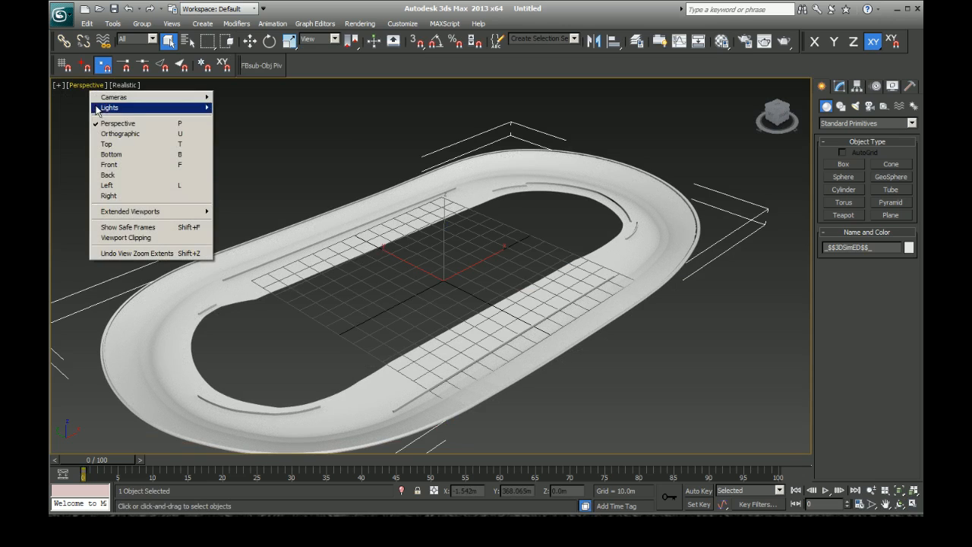
left_click(117, 133)
left_click(656, 333)
key("z")
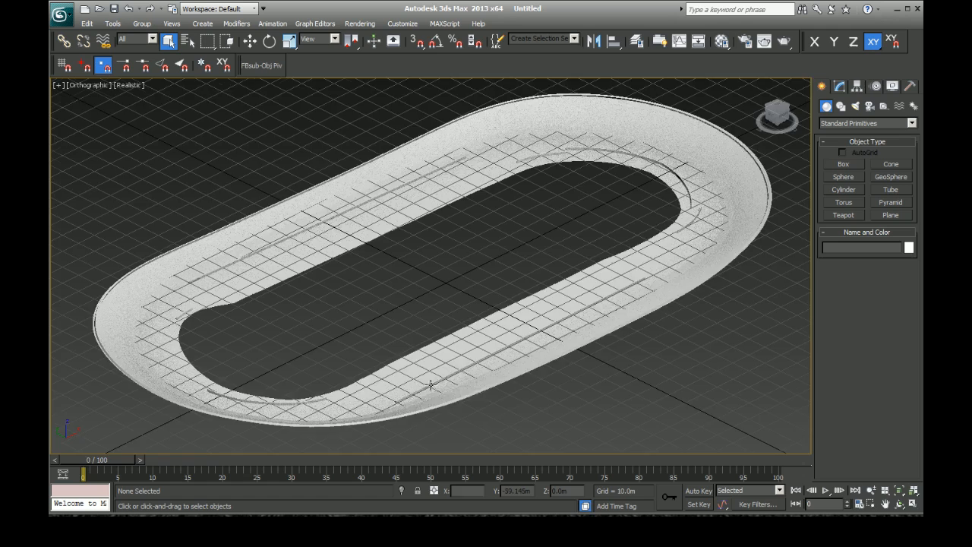
Step: Hide the home grid in the Orthographic viewport
scroll(569, 296, "up", 3)
scroll(514, 302, "down", 2)
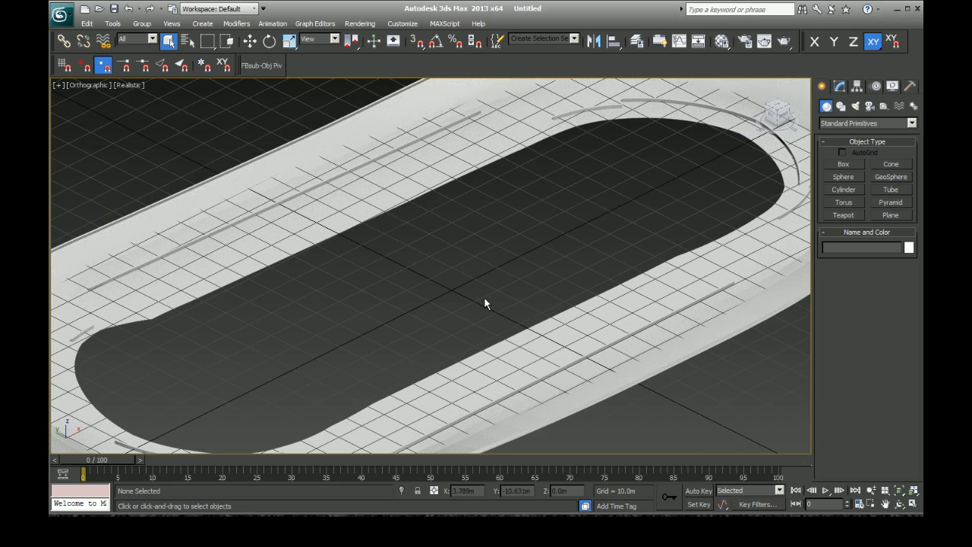
scroll(478, 304, "down", 4)
key("g")
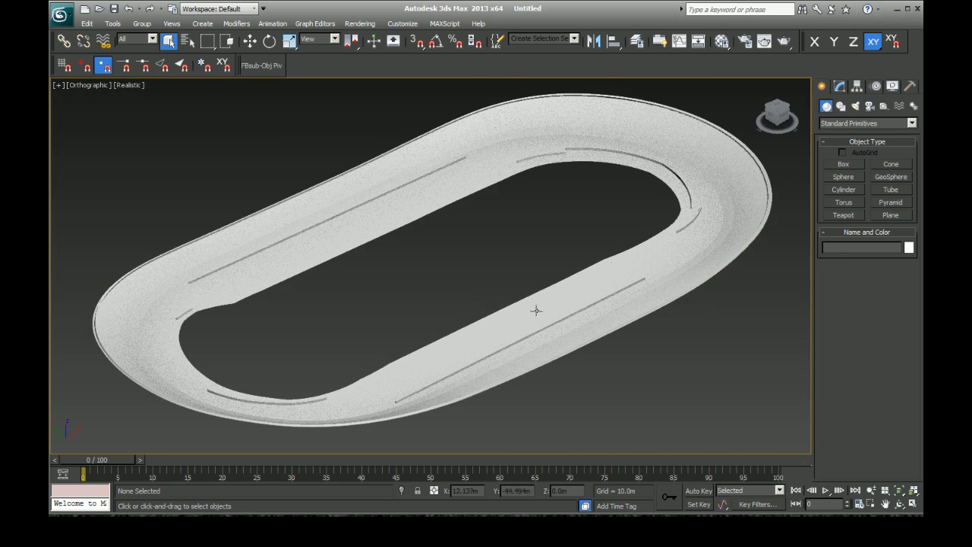
Step: Select the track mesh and sample its multi/sub-object material into the first Material Editor slot
left_click(537, 312)
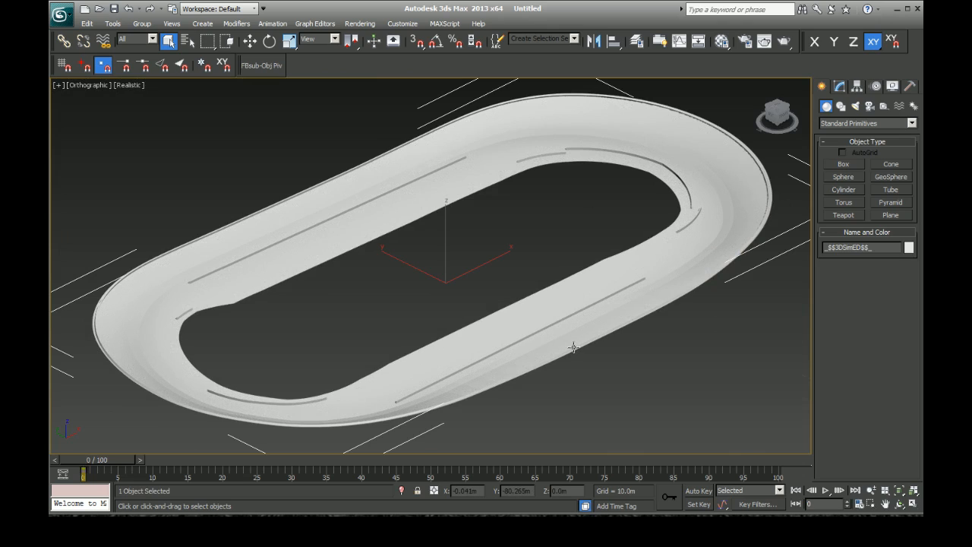
key("m")
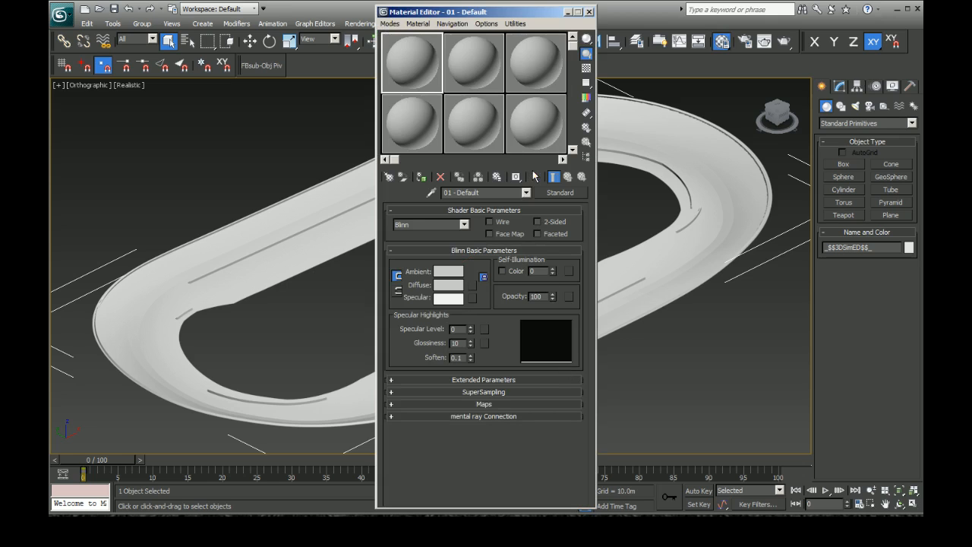
left_click(432, 194)
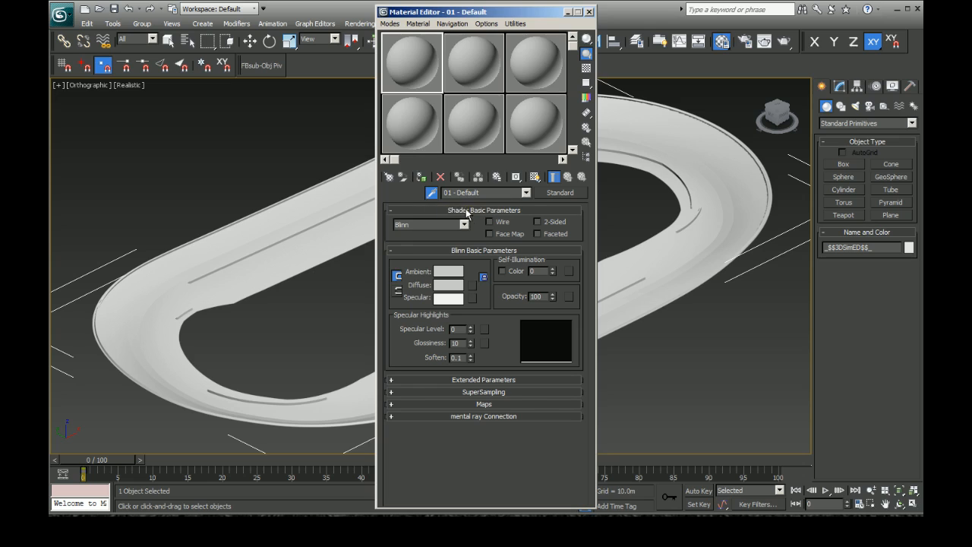
left_click(298, 209)
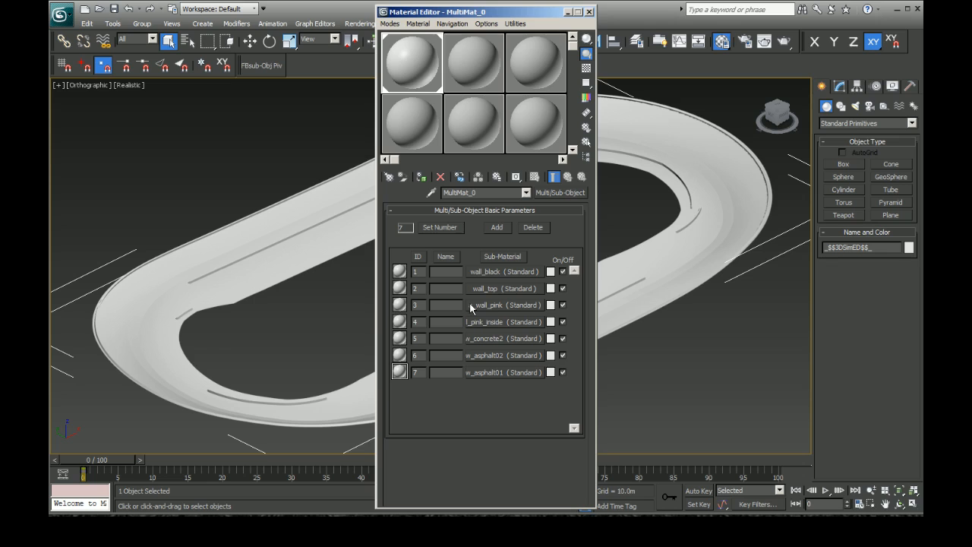
Step: Convert the imported track mesh to an Editable Poly
right_click(673, 253)
mouse_move(751, 370)
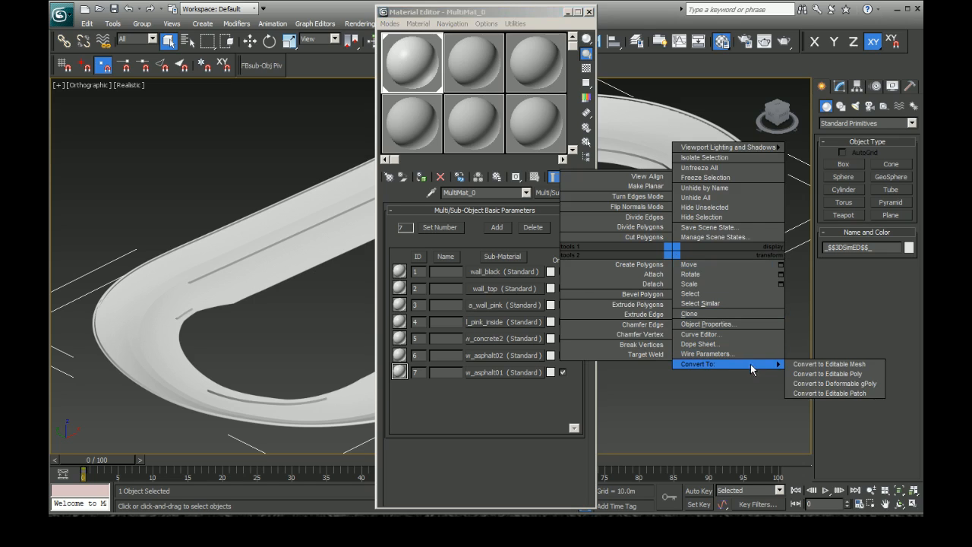
left_click(829, 374)
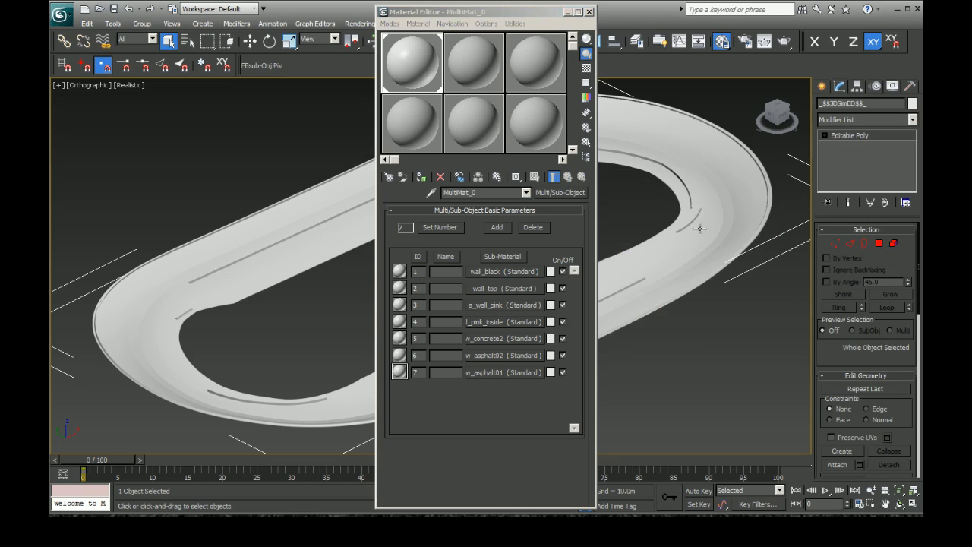
Step: Select the track mesh's polygons with material ID 3, the a_wall_pink sub-material
left_click(826, 135)
left_click(842, 175)
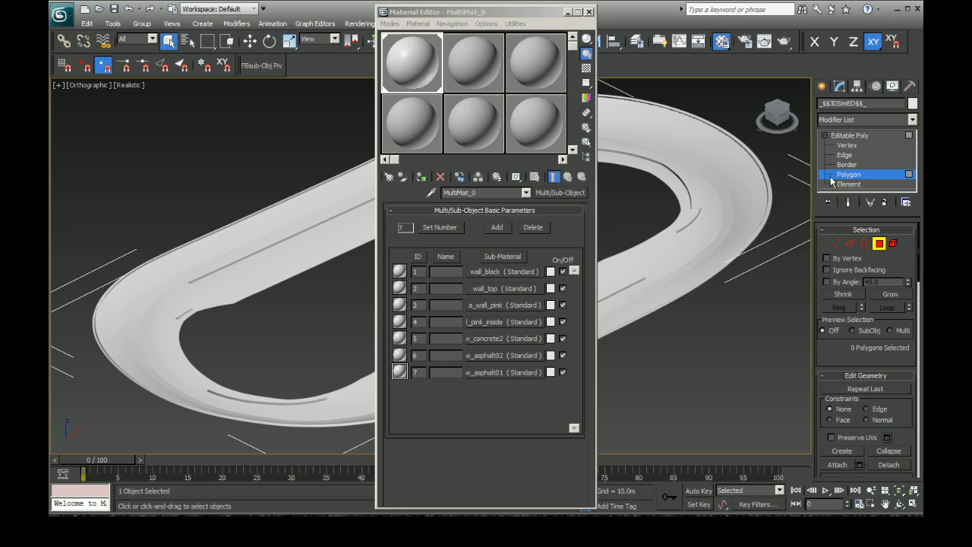
scroll(817, 385, "down", 4)
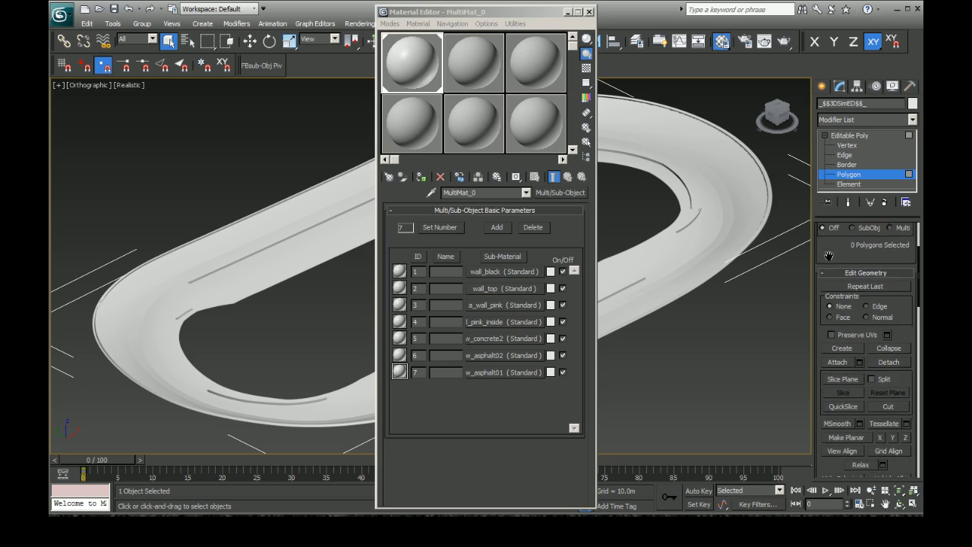
scroll(830, 415, "down", 3)
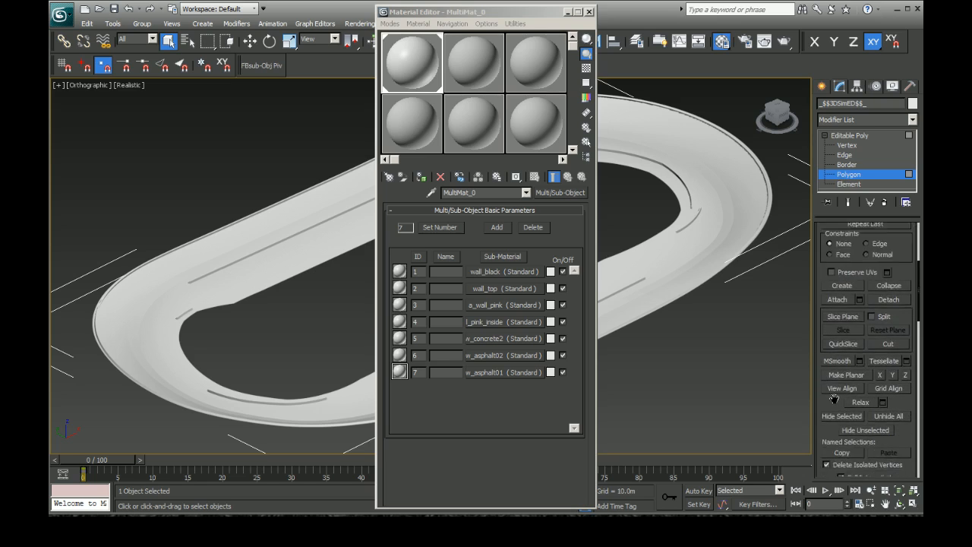
scroll(830, 413, "up", 4)
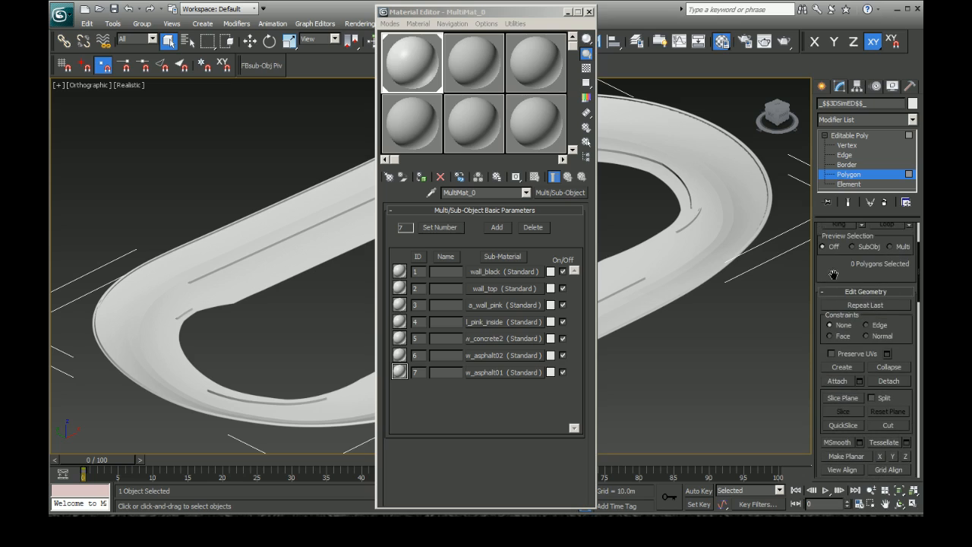
scroll(839, 340, "down", 5)
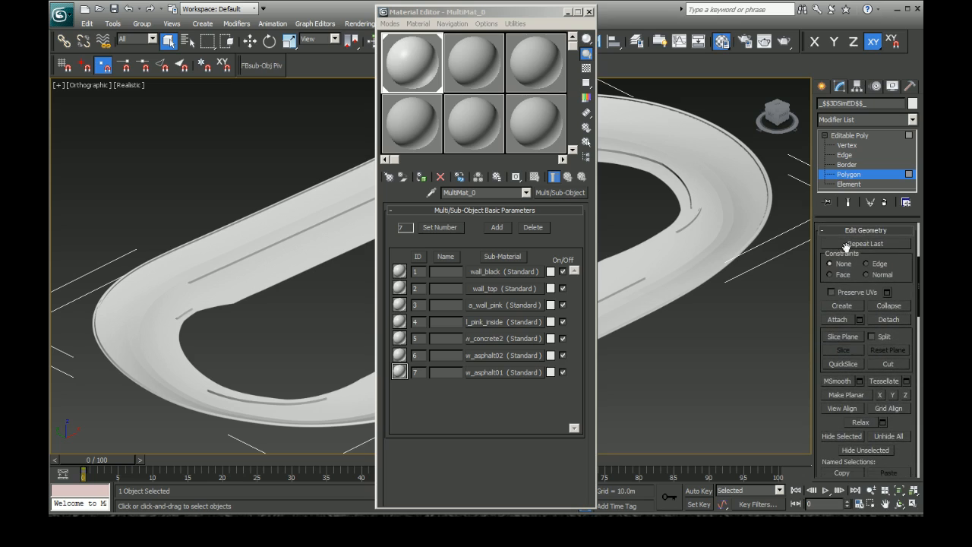
scroll(829, 388, "down", 4)
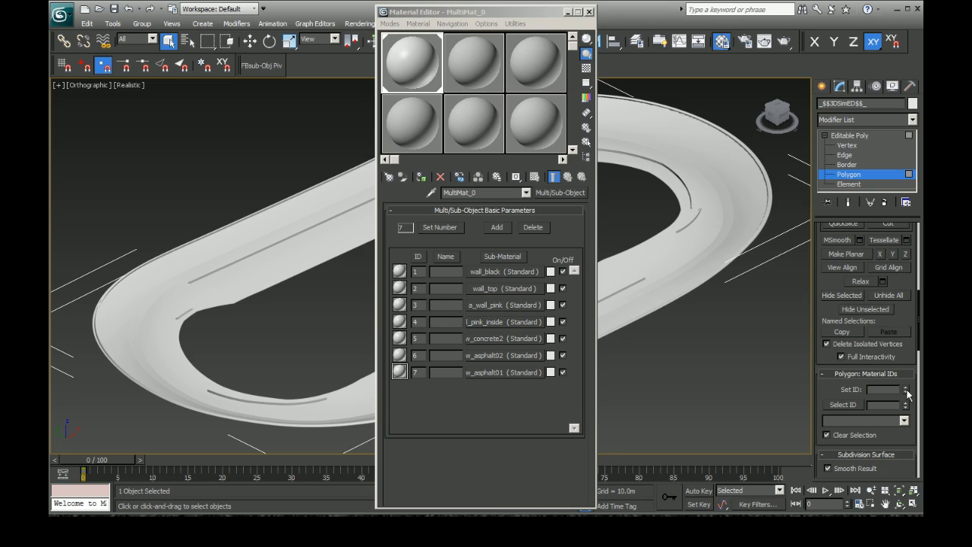
left_click(876, 421)
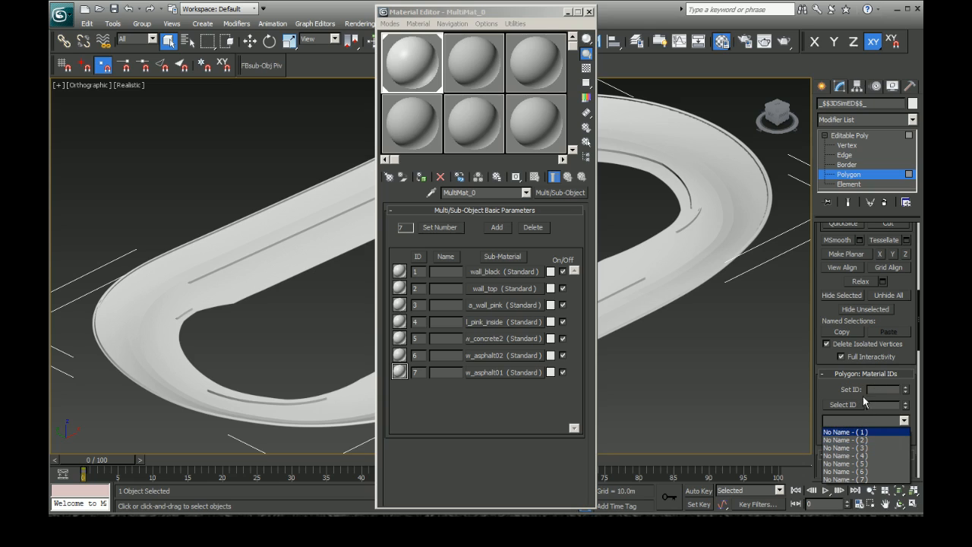
left_click(857, 448)
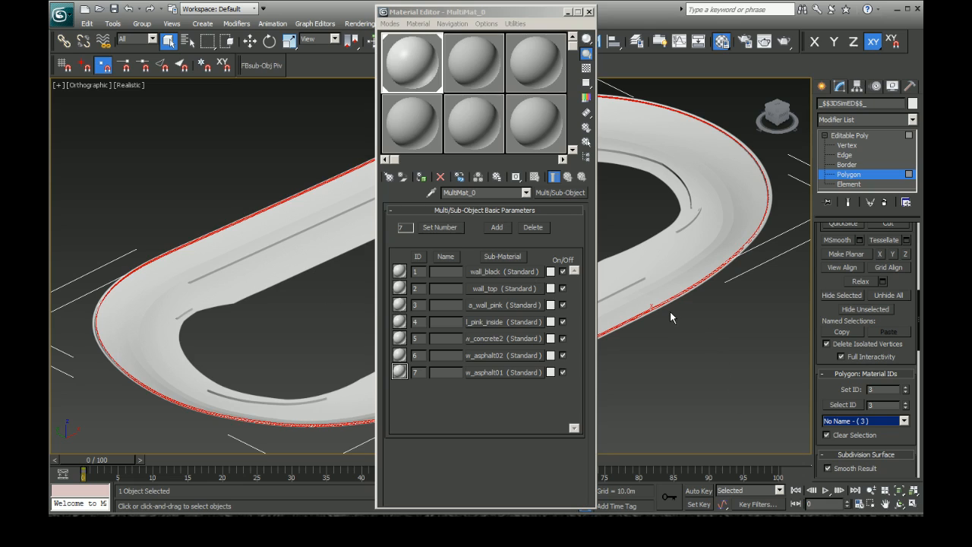
Step: Detach the selected outer wall polygons from the track mesh as a separate object
scroll(890, 439, "up", 3)
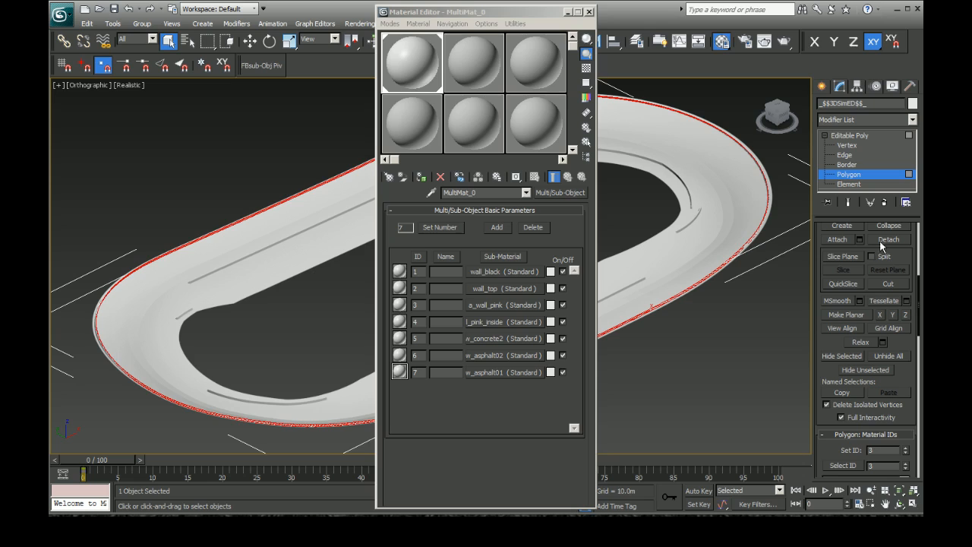
scroll(828, 344, "up", 5)
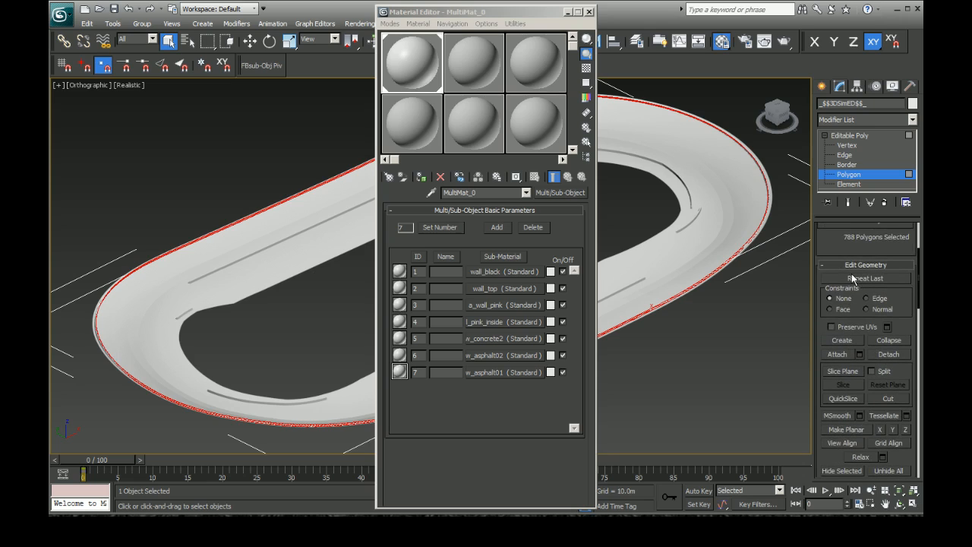
left_click(893, 355)
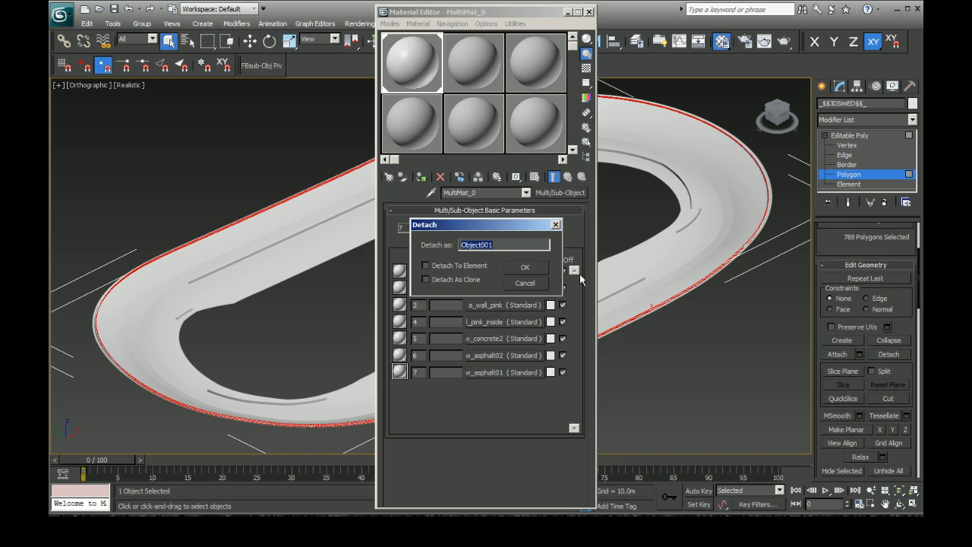
left_click_drag(472, 228, 662, 287)
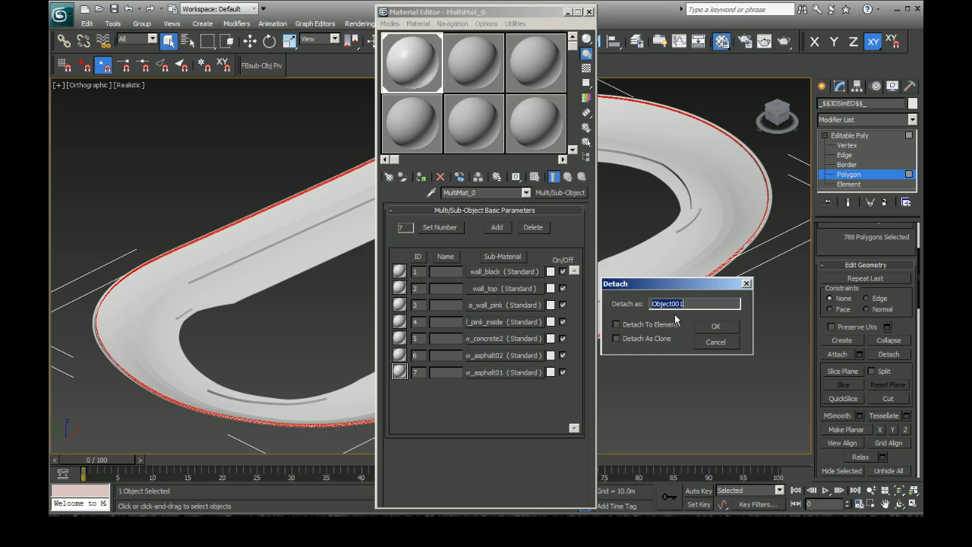
left_click(715, 327)
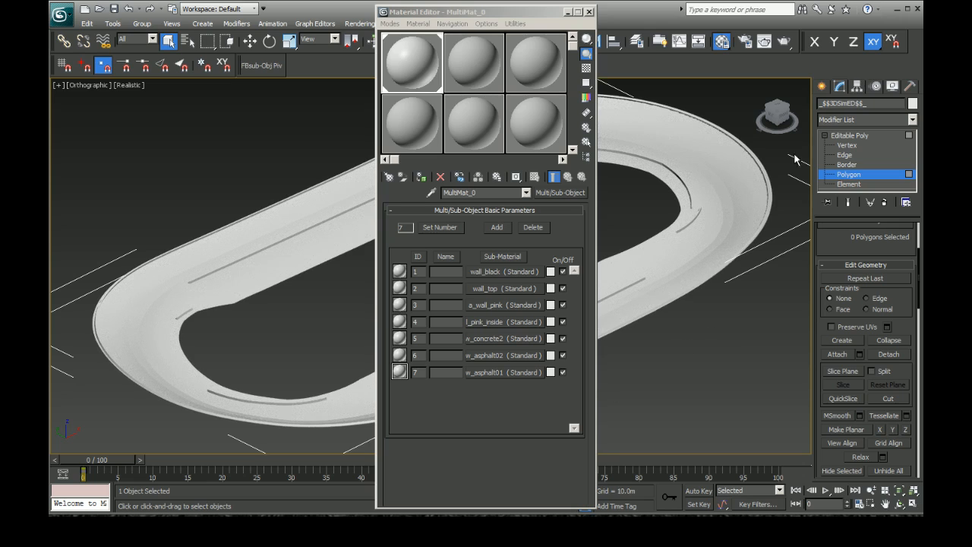
Step: Close the Material Editor and hide the remaining track mesh, leaving only the detached wall
left_click(826, 87)
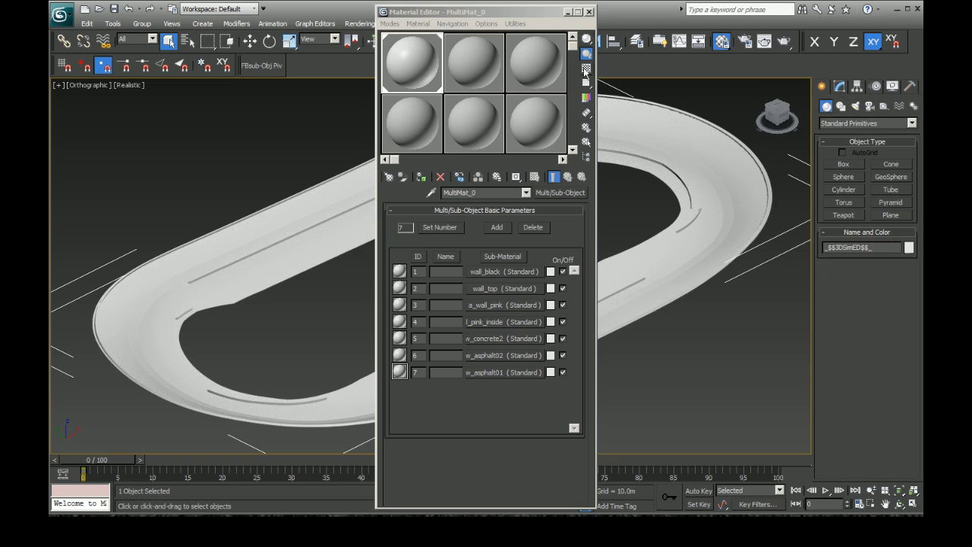
left_click(591, 11)
right_click(683, 238)
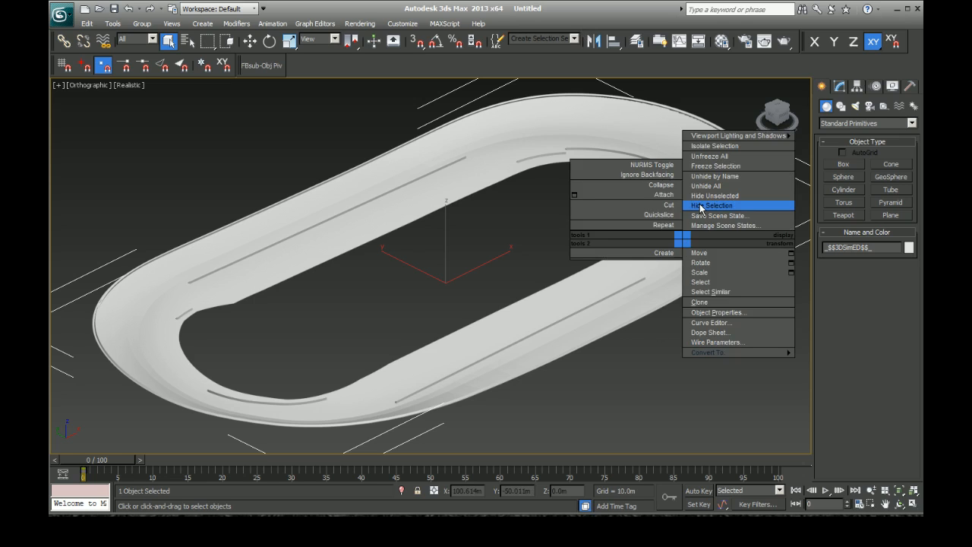
left_click(701, 209)
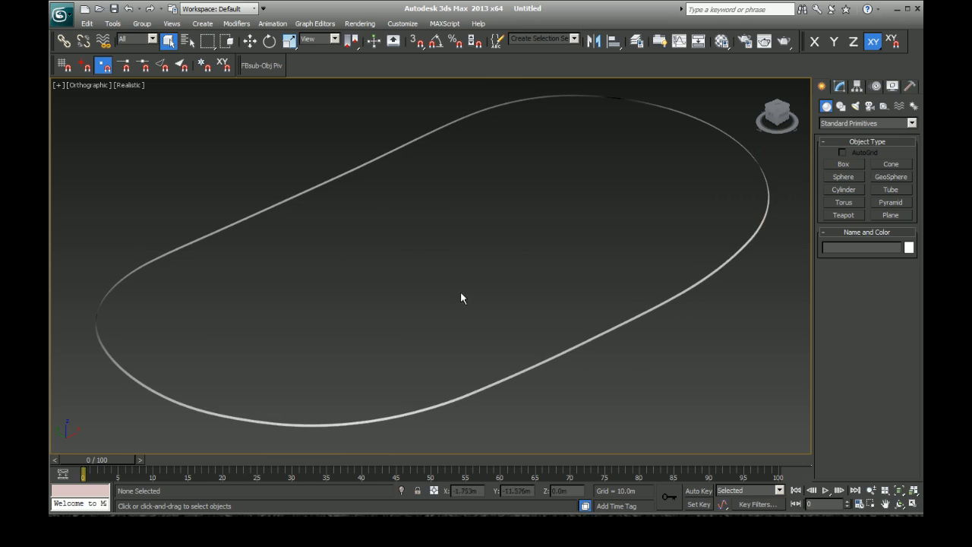
Step: Select the detached wall and convert it to an Editable Poly
left_click(358, 168)
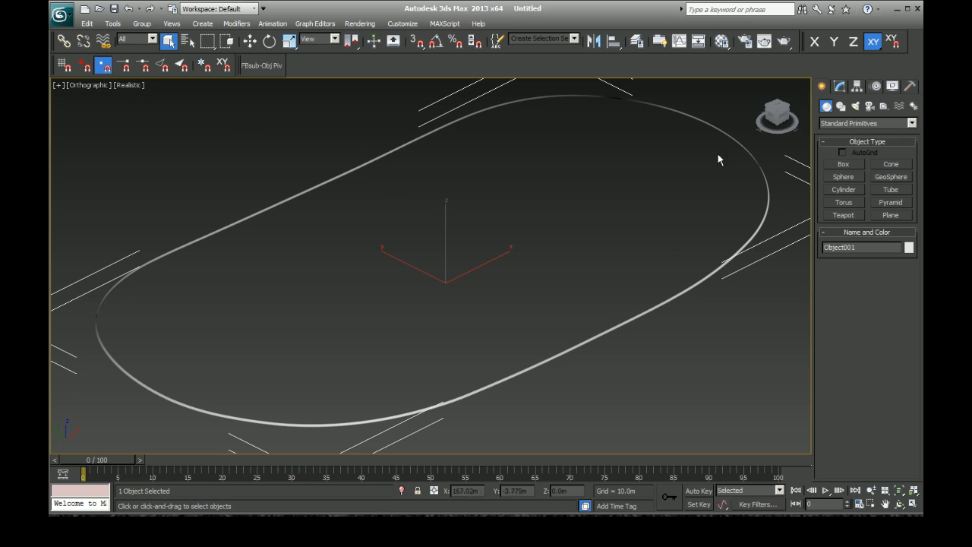
left_click(839, 86)
right_click(693, 154)
mouse_move(799, 264)
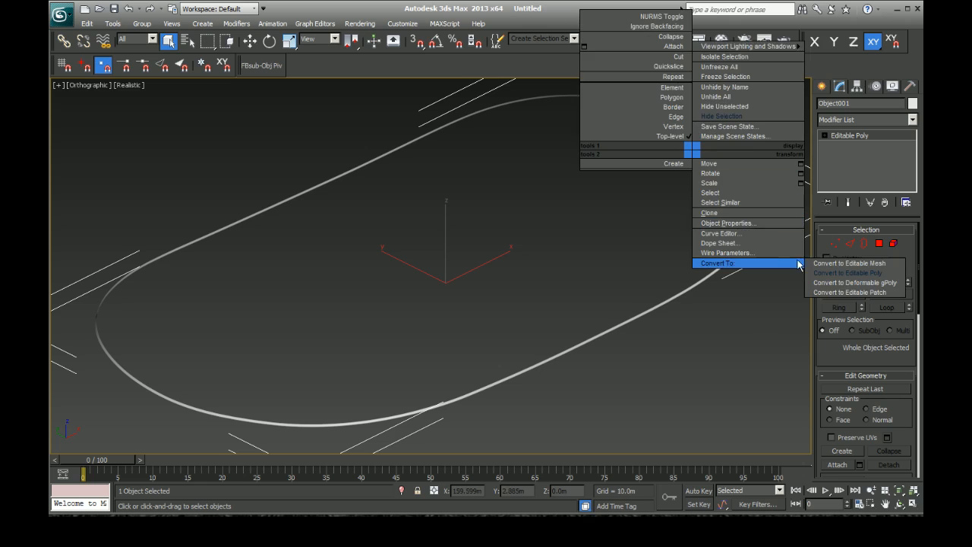
left_click(845, 272)
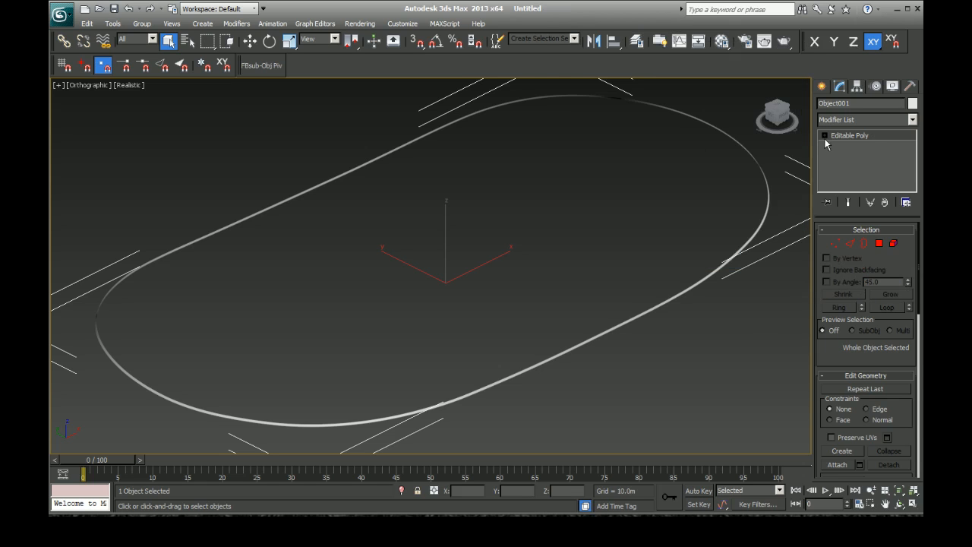
Step: Weld all vertices of the detached wall and clear the vertex selection
left_click(825, 135)
left_click(845, 145)
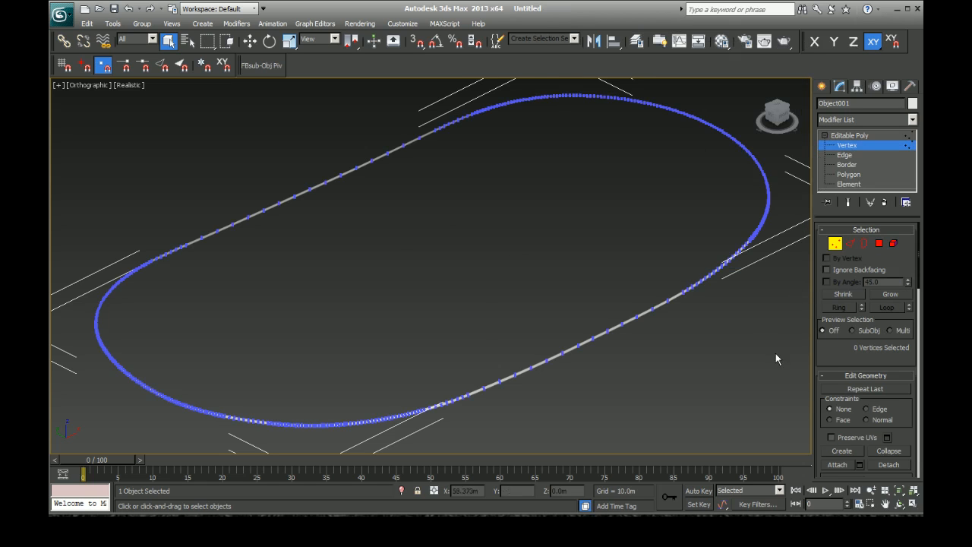
scroll(712, 421, "down", 3)
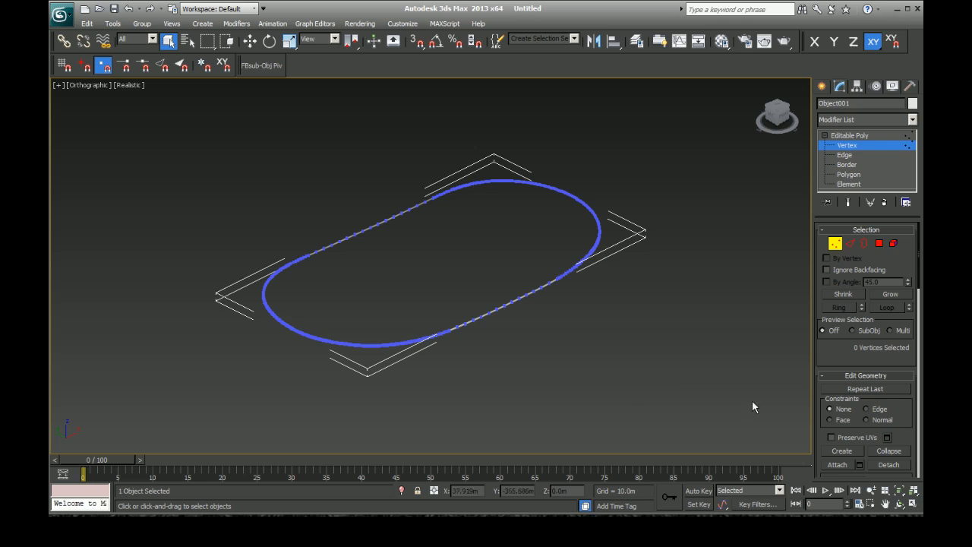
left_click_drag(725, 431, 191, 98)
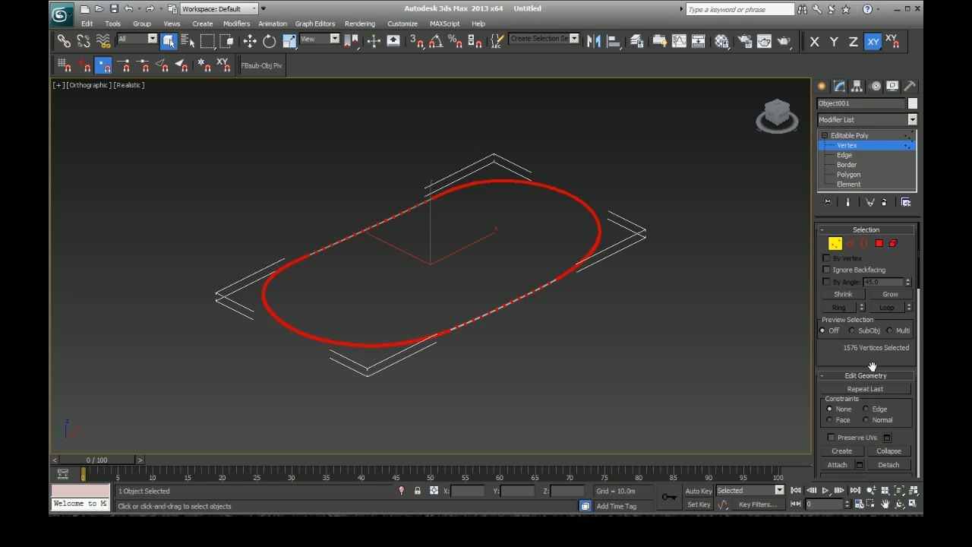
scroll(891, 453, "down", 5)
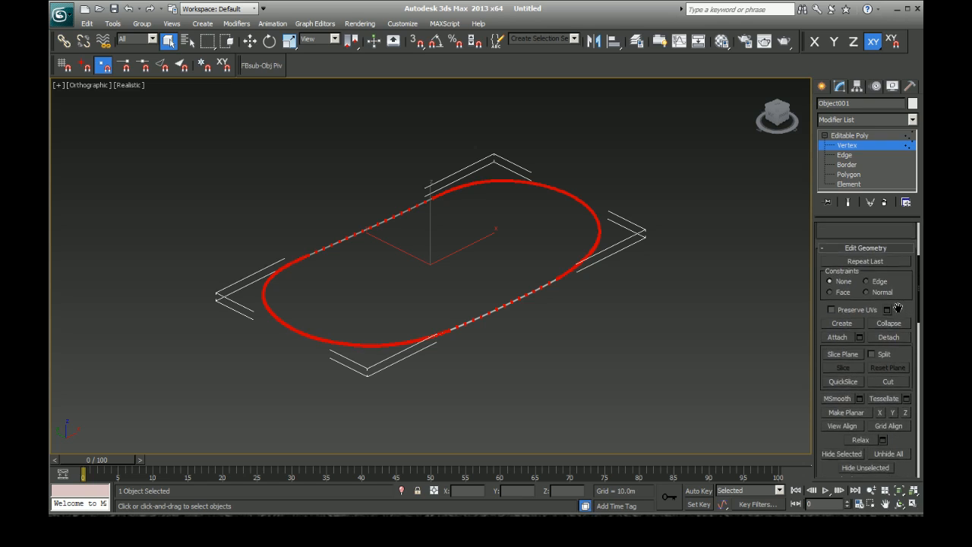
scroll(896, 364, "down", 4)
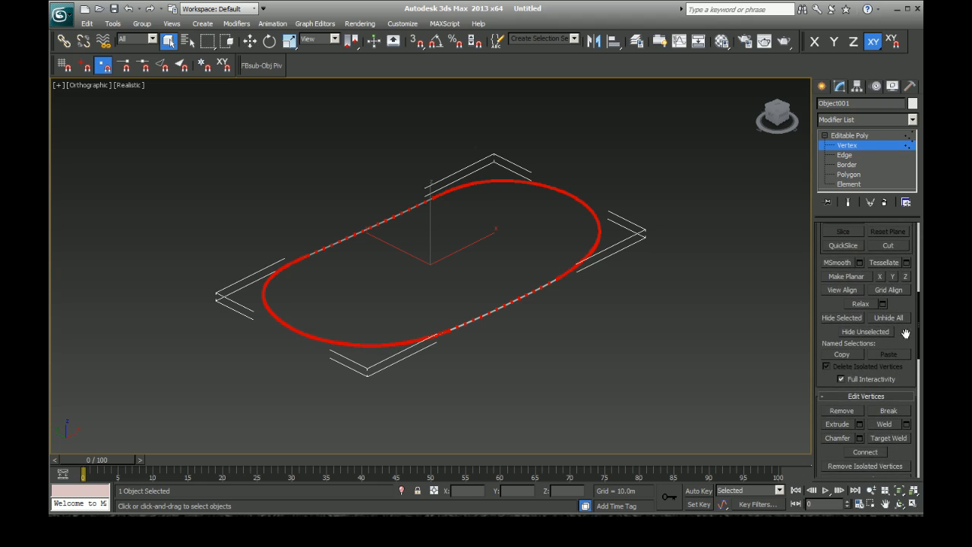
left_click(885, 426)
scroll(904, 304, "up", 4)
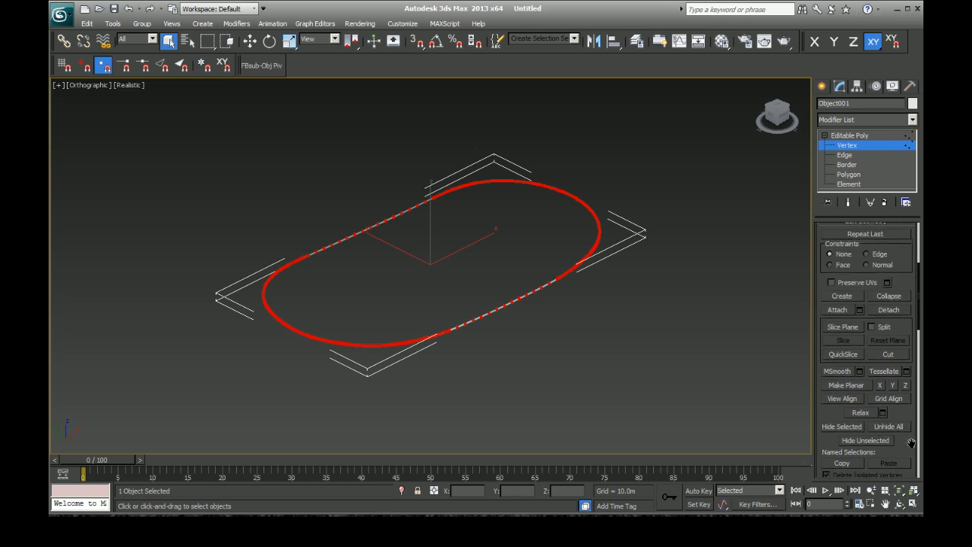
scroll(910, 236, "up", 3)
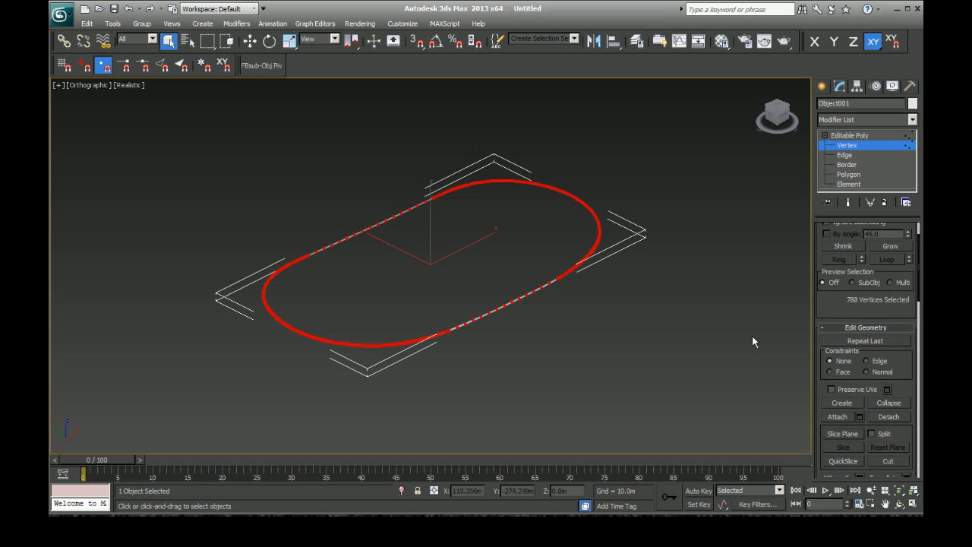
left_click(607, 334)
Step: Select the open border loop along the wall's lower rim and switch to Edge level with that loop selected
scroll(622, 206, "up", 10)
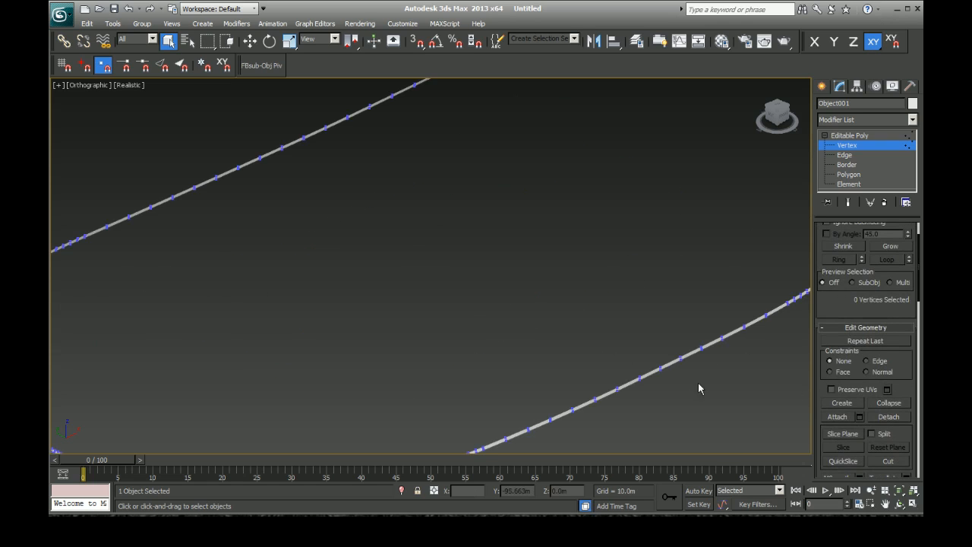
scroll(703, 391, "down", 9)
left_click_drag(728, 319, 619, 140)
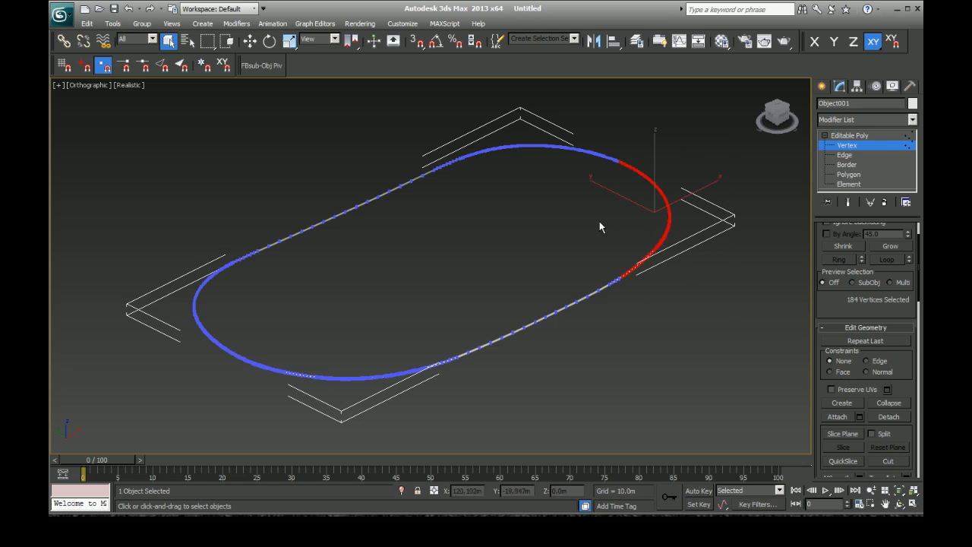
scroll(599, 245, "up", 5)
scroll(625, 228, "up", 2)
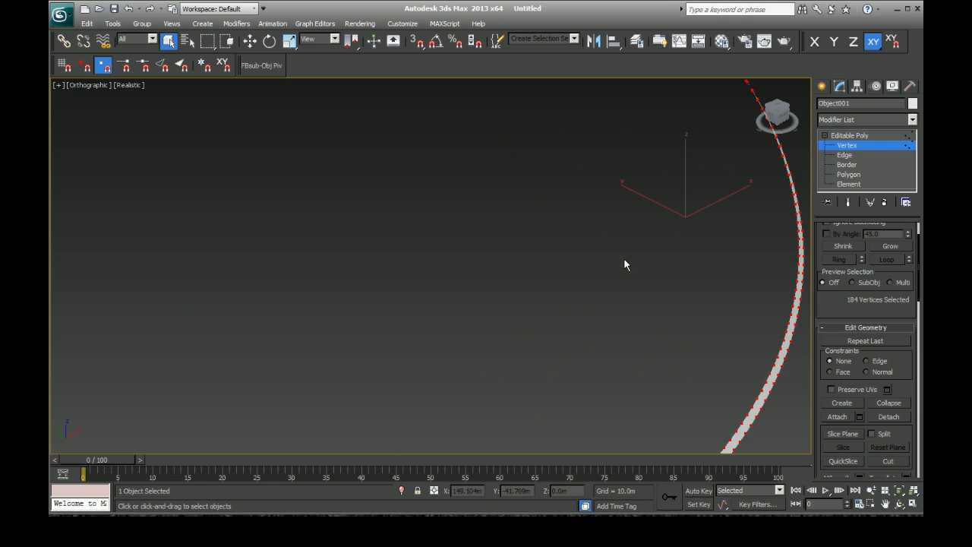
key("ctrl+r")
left_click_drag(488, 266, 568, 250)
right_click(555, 260)
left_click(540, 281)
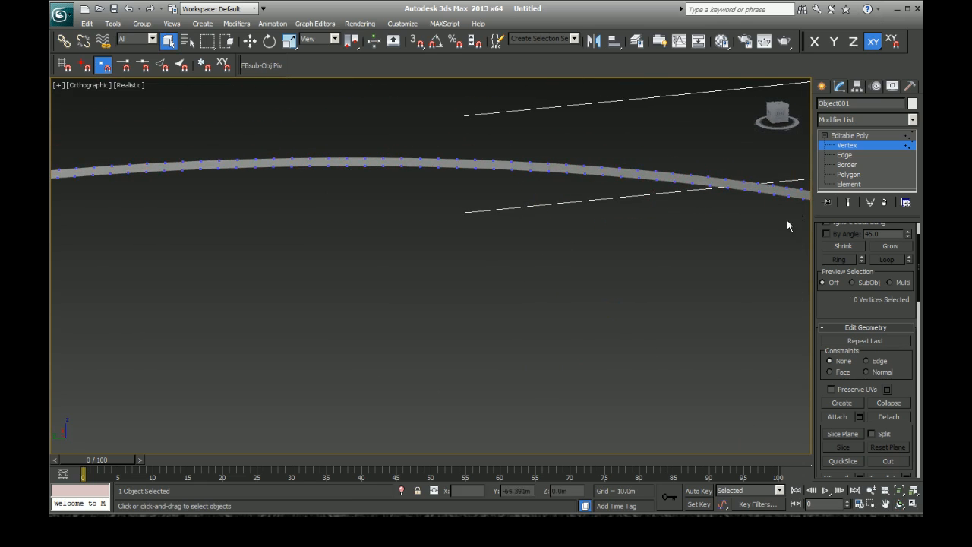
left_click(847, 164)
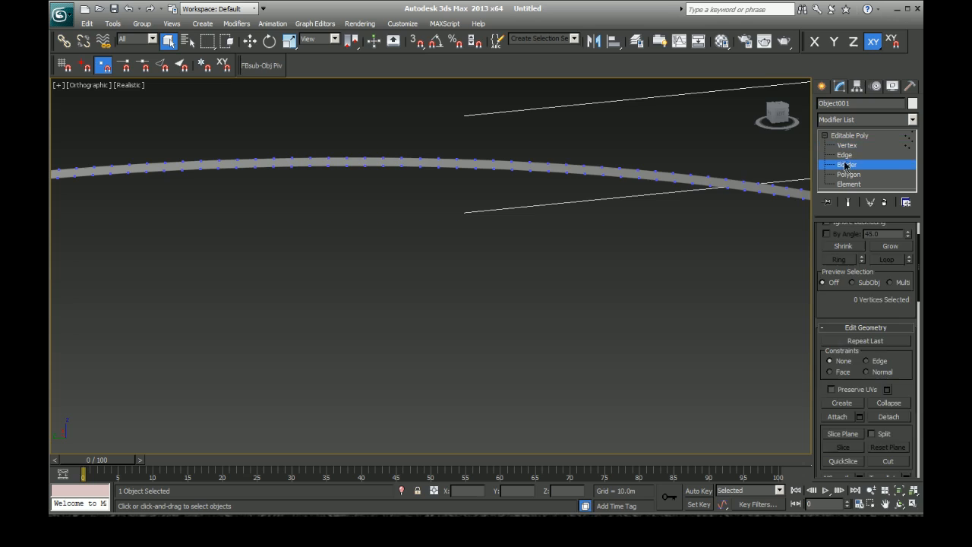
left_click(653, 179)
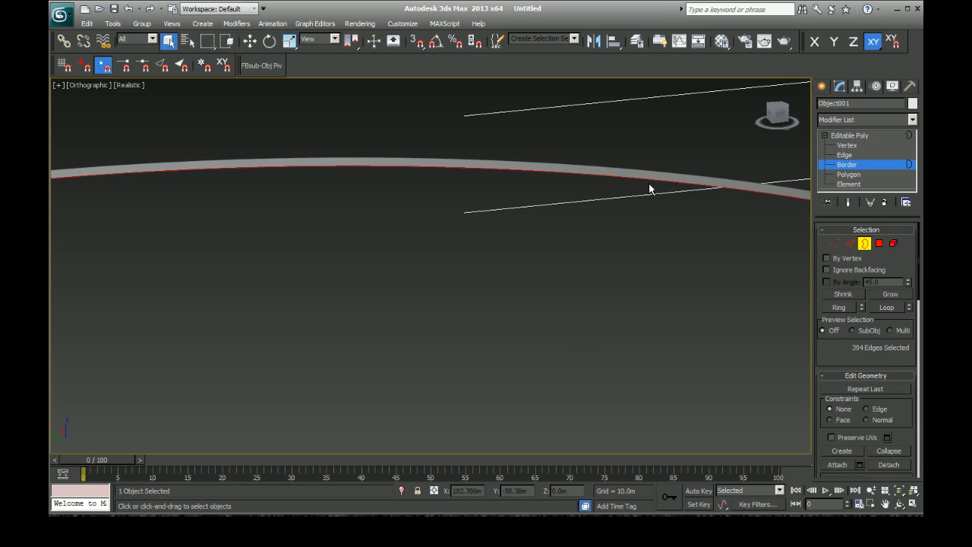
middle_click_drag(525, 235, 481, 257, "alt")
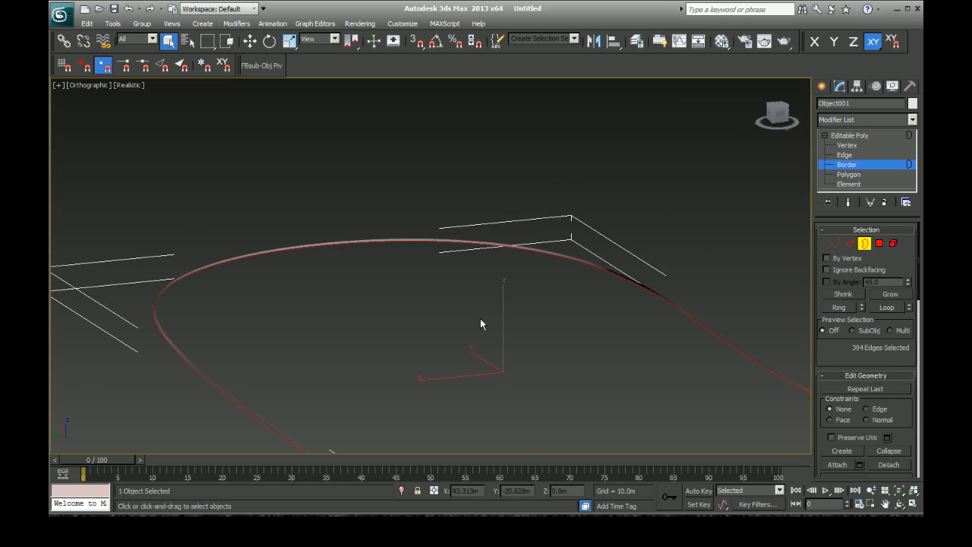
scroll(486, 314, "down", 2)
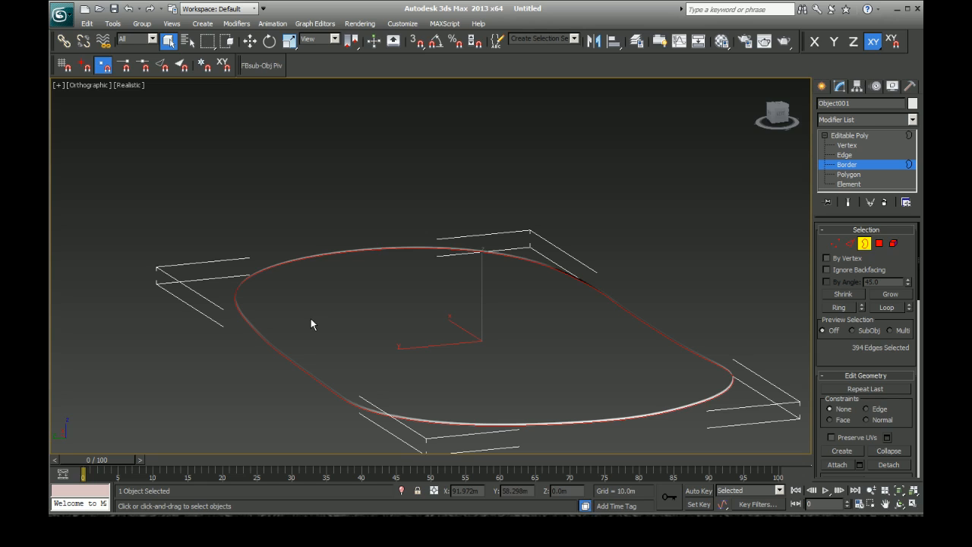
left_click(845, 156)
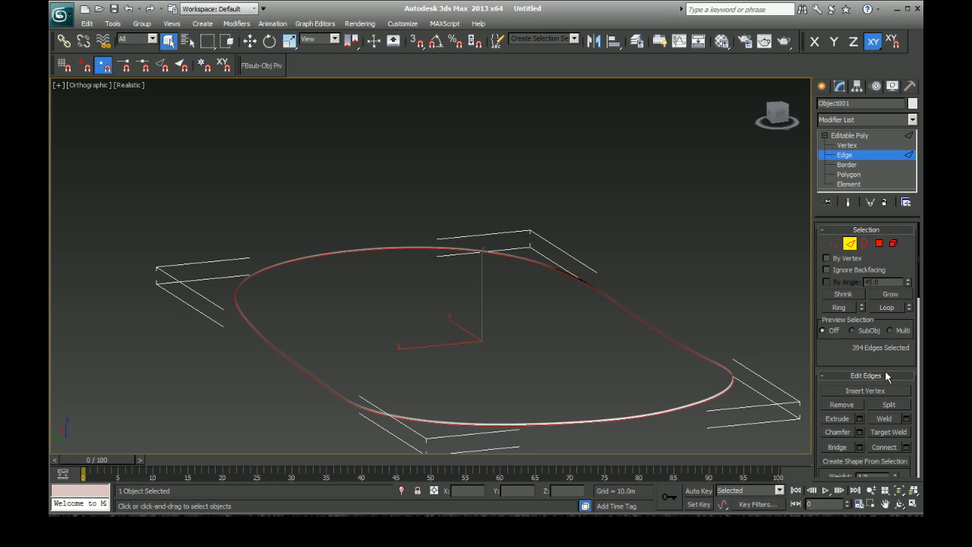
Step: Create a Smooth shape from the selected edge loop along the wall's lower rim
scroll(866, 380, "down", 3)
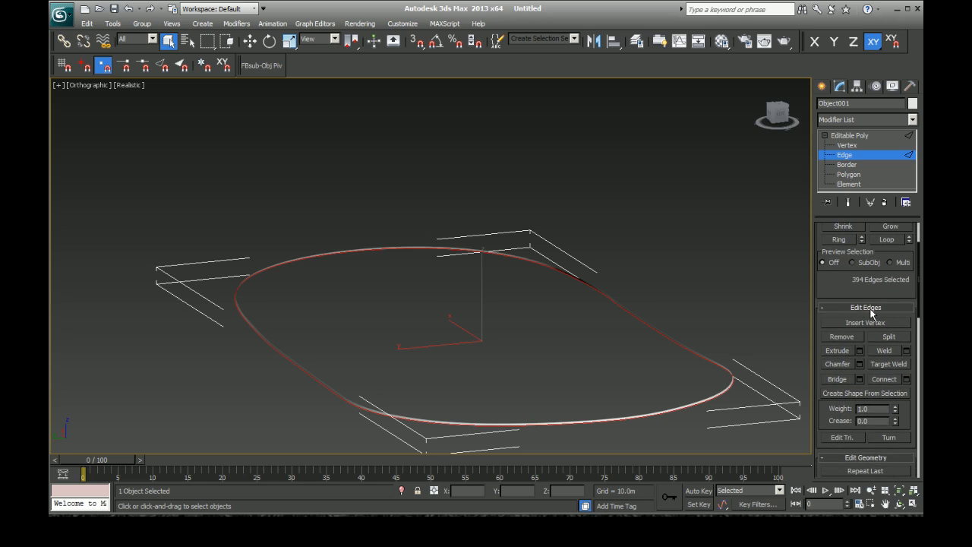
left_click(851, 393)
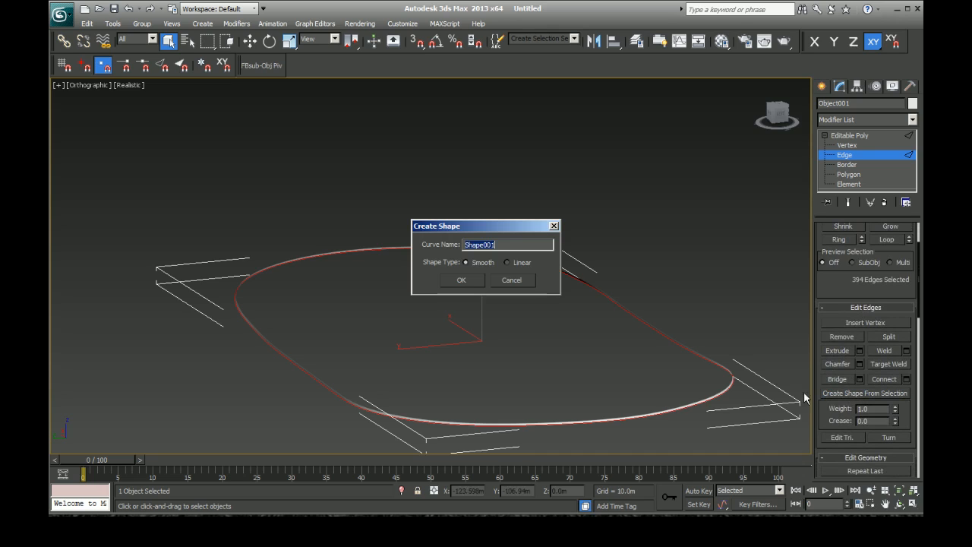
left_click(464, 280)
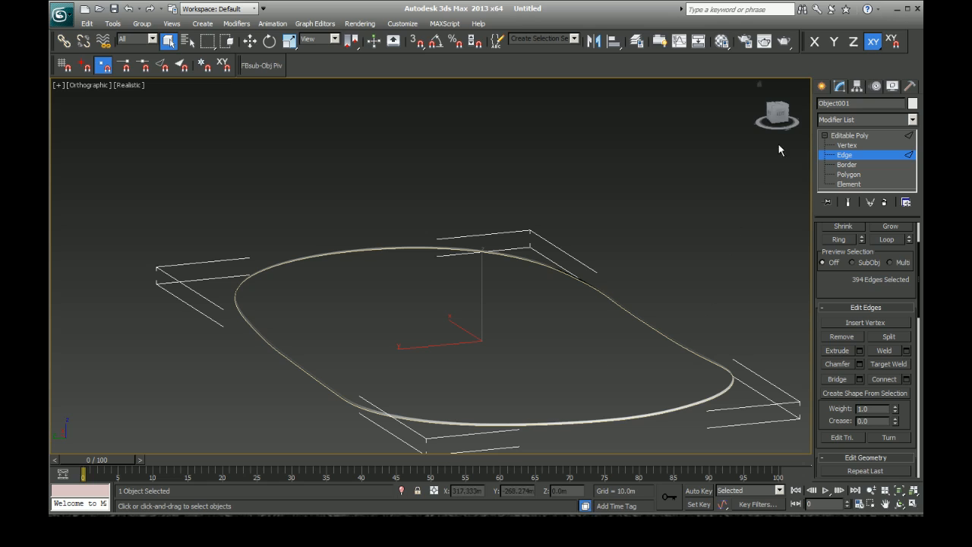
Step: Leave edge editing, hide the detached wall, and select the spline loop created from its lower edge
left_click(822, 86)
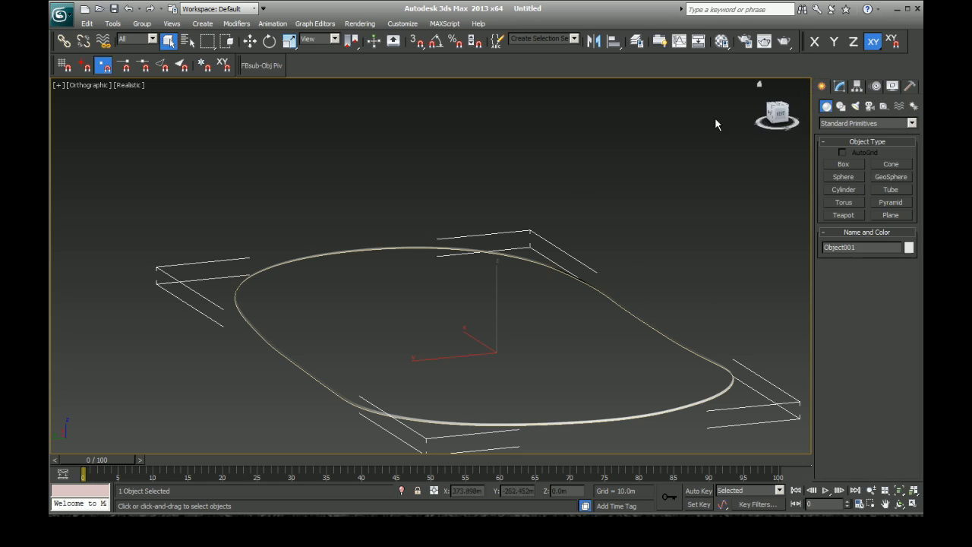
right_click(555, 264)
left_click(589, 221)
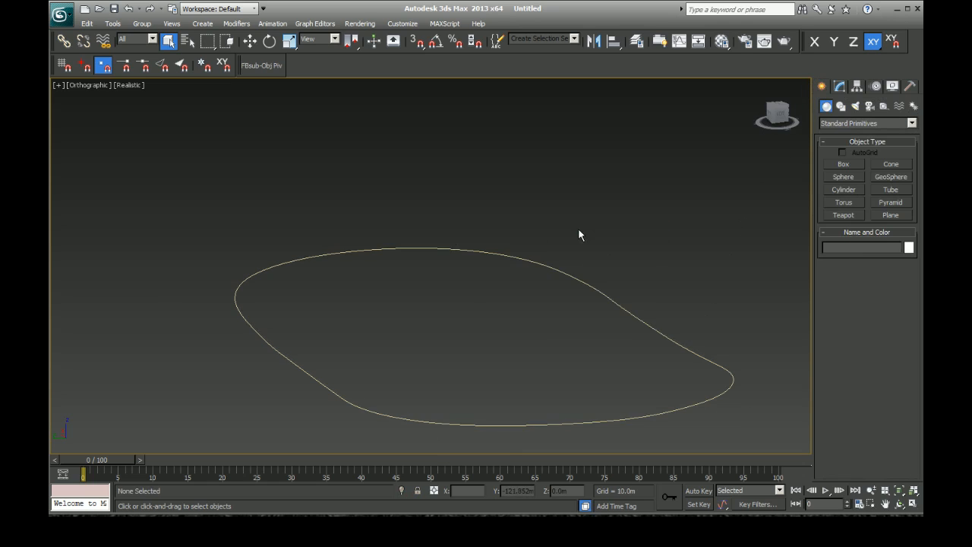
left_click_drag(494, 312, 492, 410)
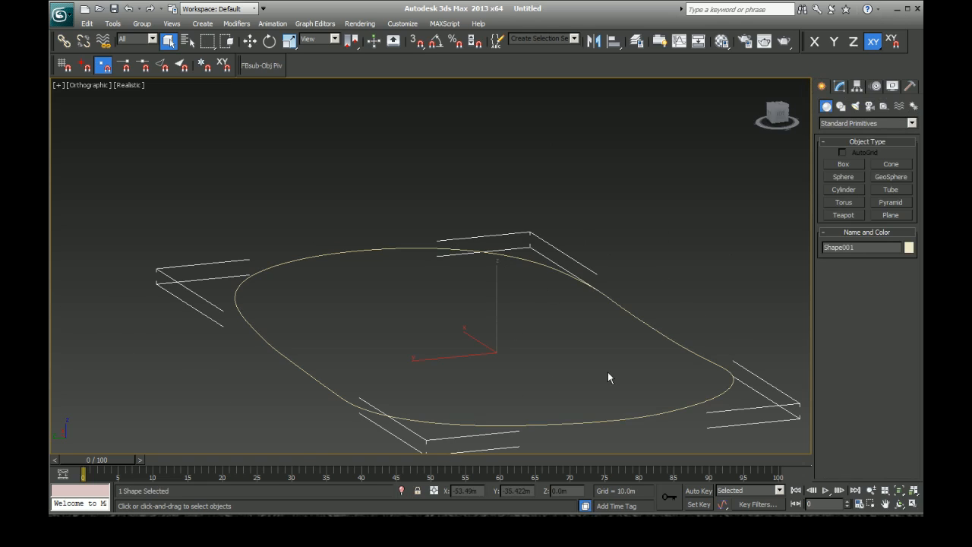
scroll(608, 371, "up", 4)
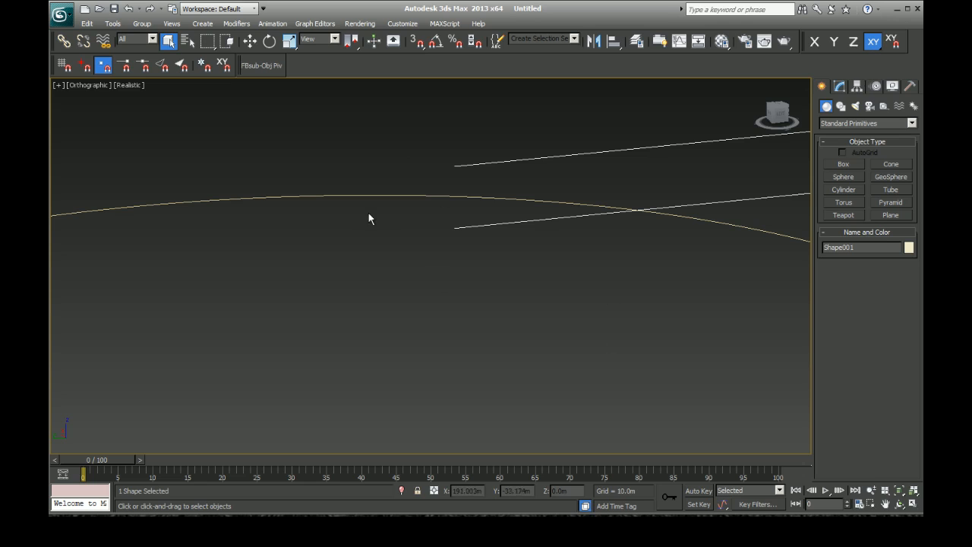
scroll(399, 239, "down", 3)
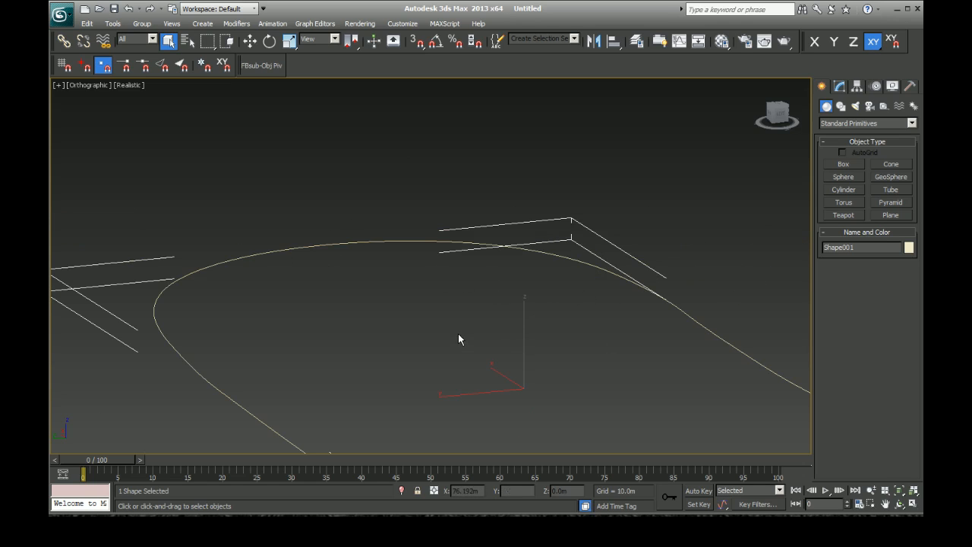
scroll(456, 331, "down", 2)
scroll(456, 331, "up", 1)
scroll(458, 338, "down", 2)
Step: Save the scene in the Bristol folder as 3dfoam_startingscene
left_click(67, 15)
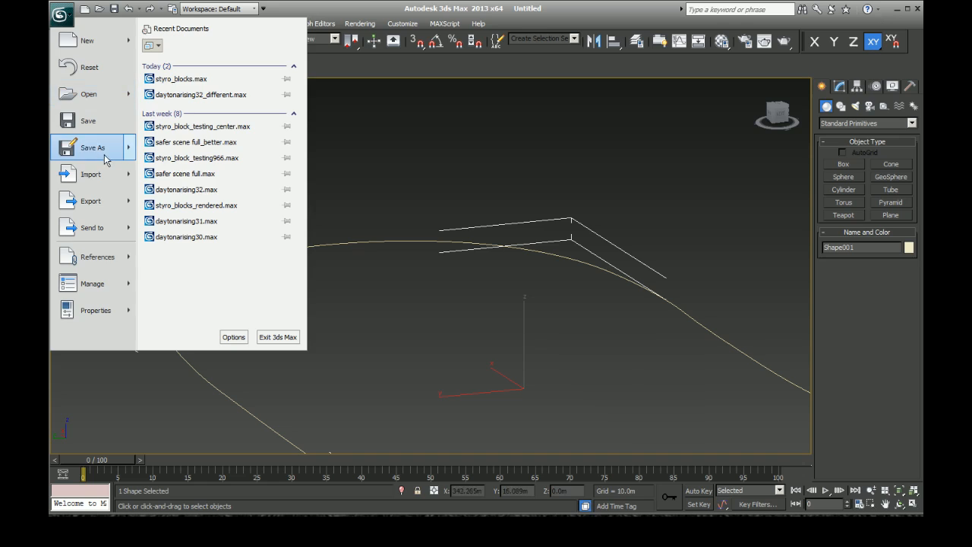
left_click(83, 147)
double_click(282, 187)
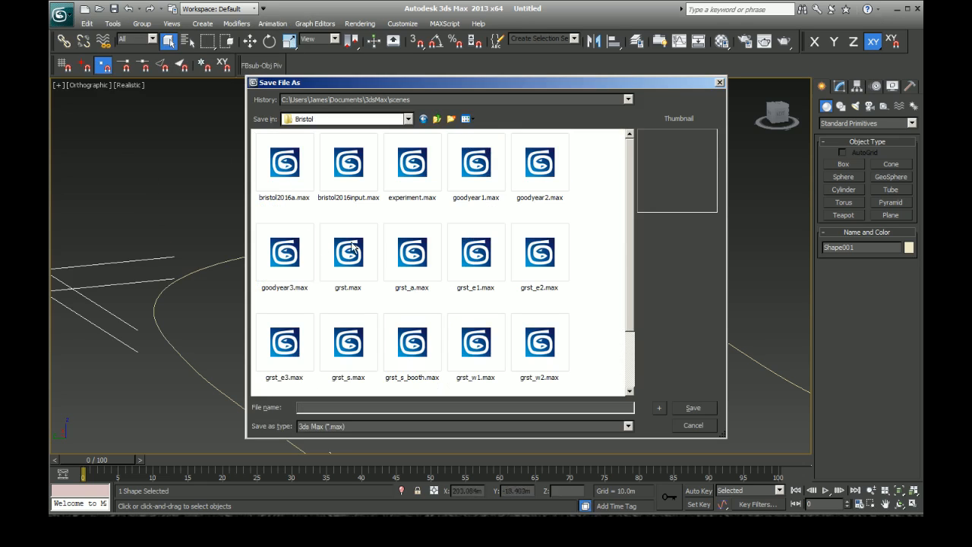
left_click(338, 408)
type("3dfoam_startingscene")
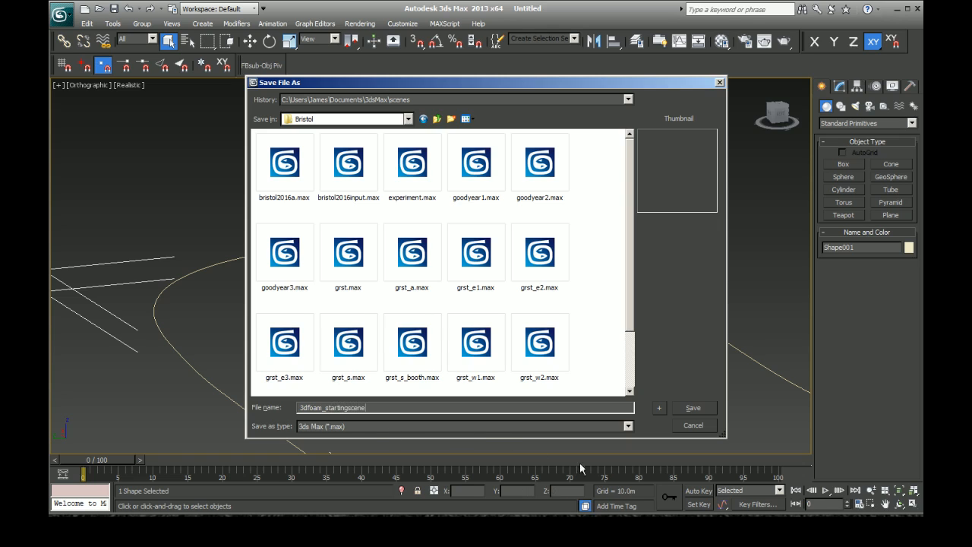
left_click(691, 408)
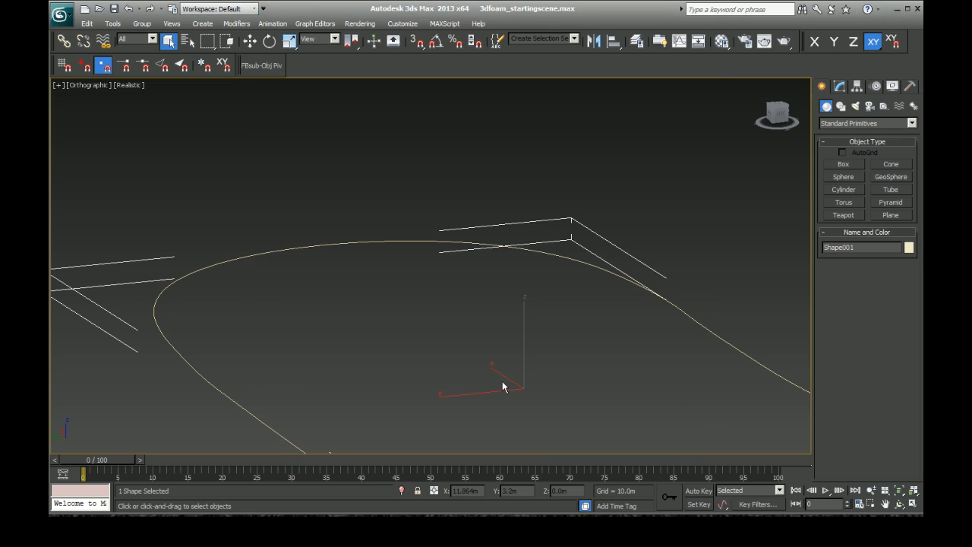
Step: Import styro_block_corrected_mapping.3ds from Papyrus > Misc and tools, merging it with the current scene with Convert units turned off
left_click(63, 18)
left_click(80, 173)
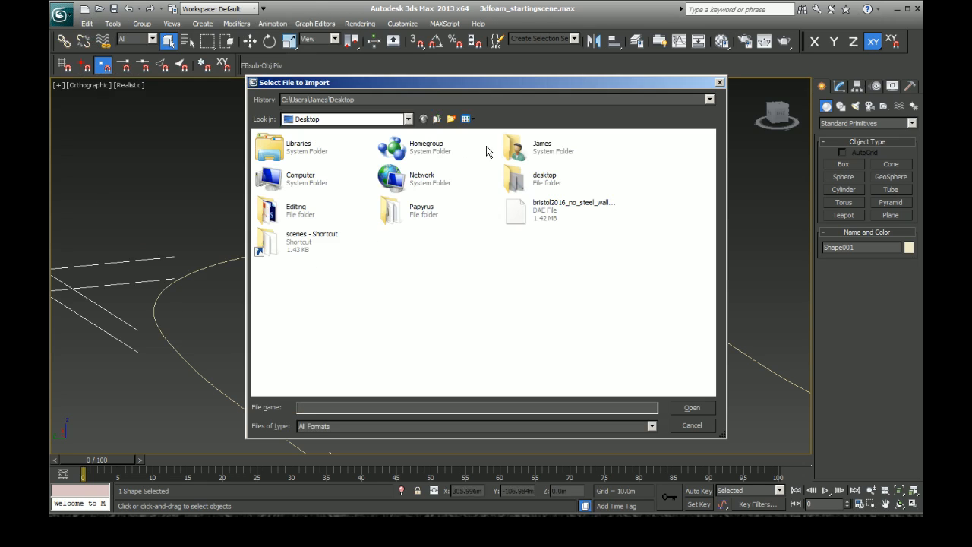
double_click(411, 211)
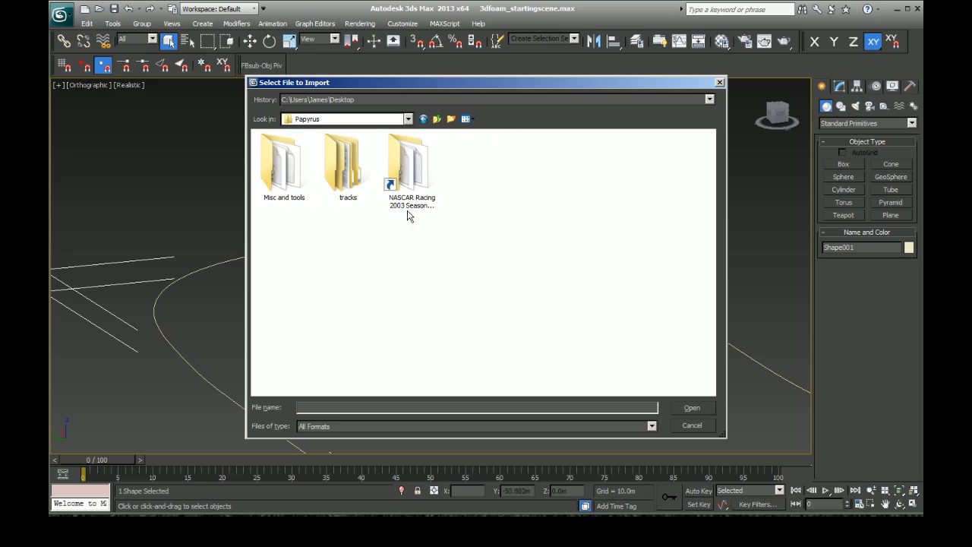
double_click(299, 181)
left_click(535, 204)
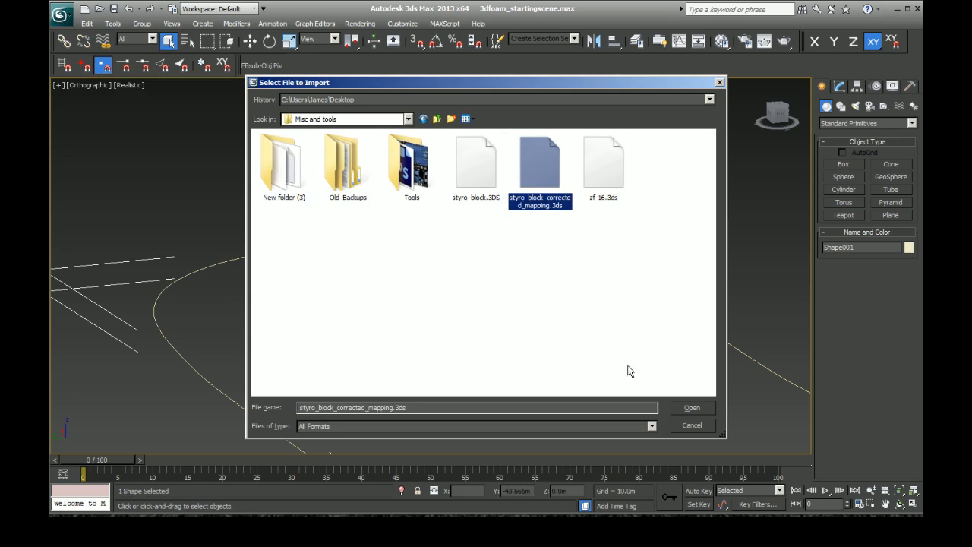
left_click(692, 409)
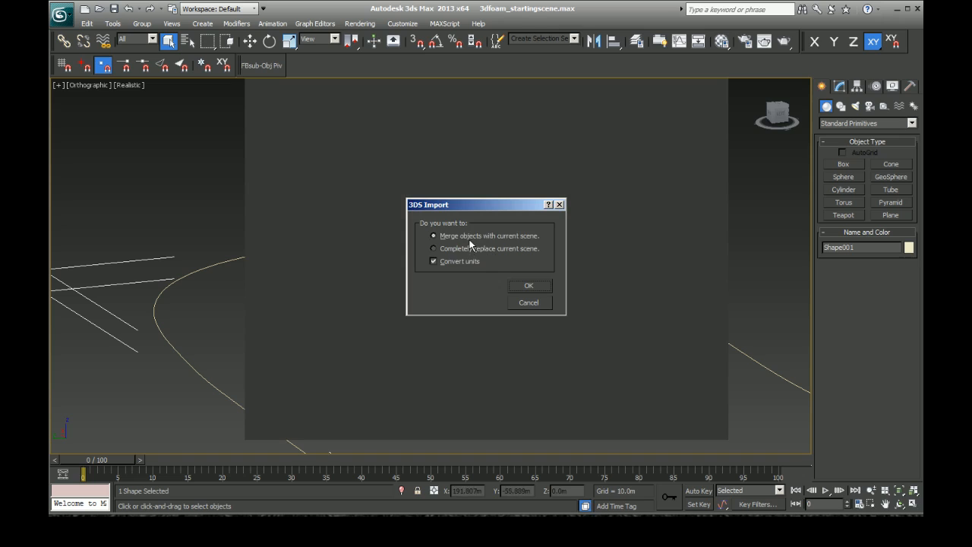
left_click(450, 264)
left_click(529, 286)
Step: Examine the imported foam block's size and position relative to the track spline
left_click(334, 282)
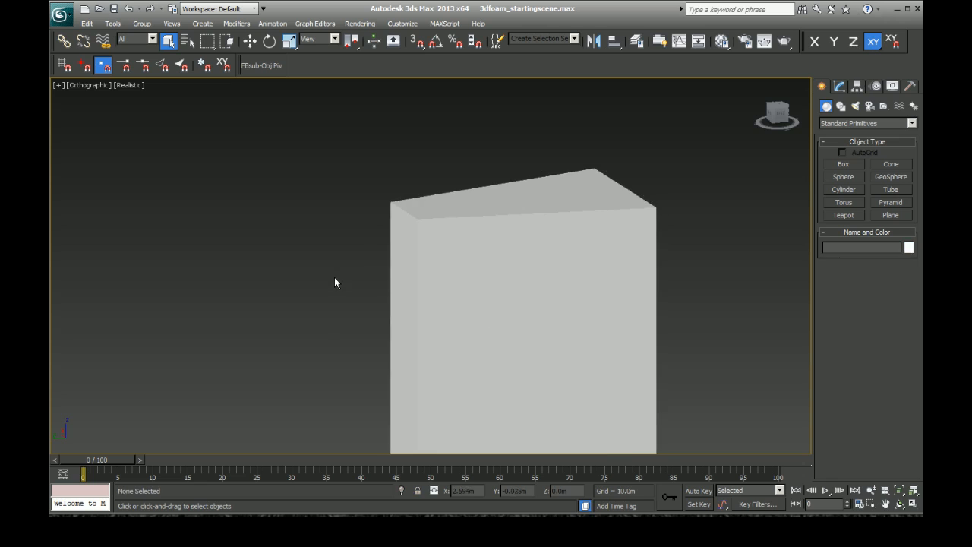
scroll(335, 285, "down", 5)
scroll(335, 285, "up", 8)
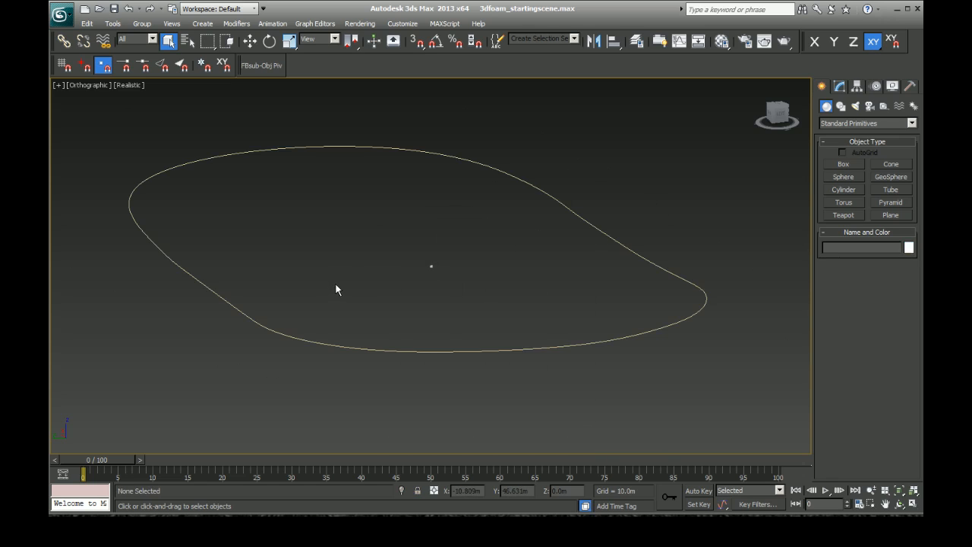
left_click(434, 269)
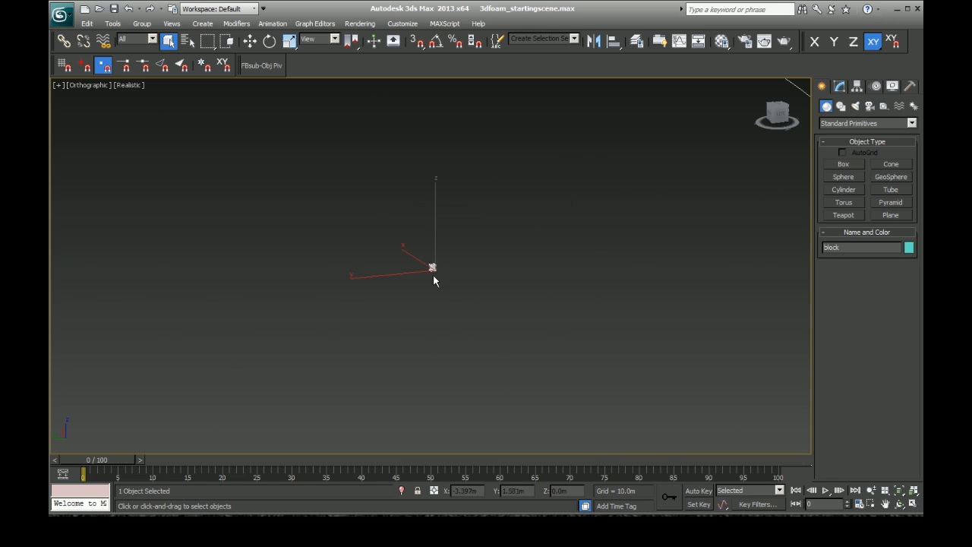
scroll(453, 292, "down", 5)
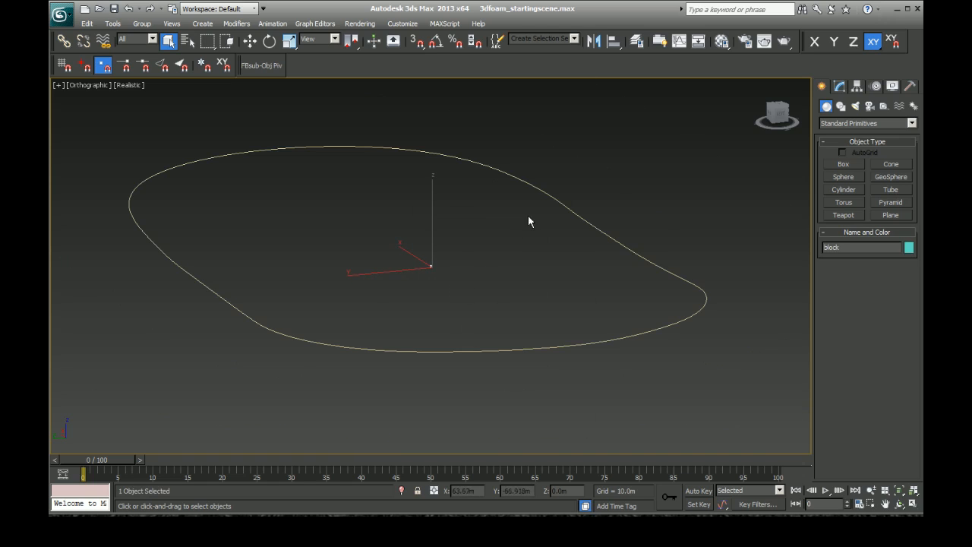
left_click(582, 206)
left_click(436, 270)
scroll(435, 270, "up", 4)
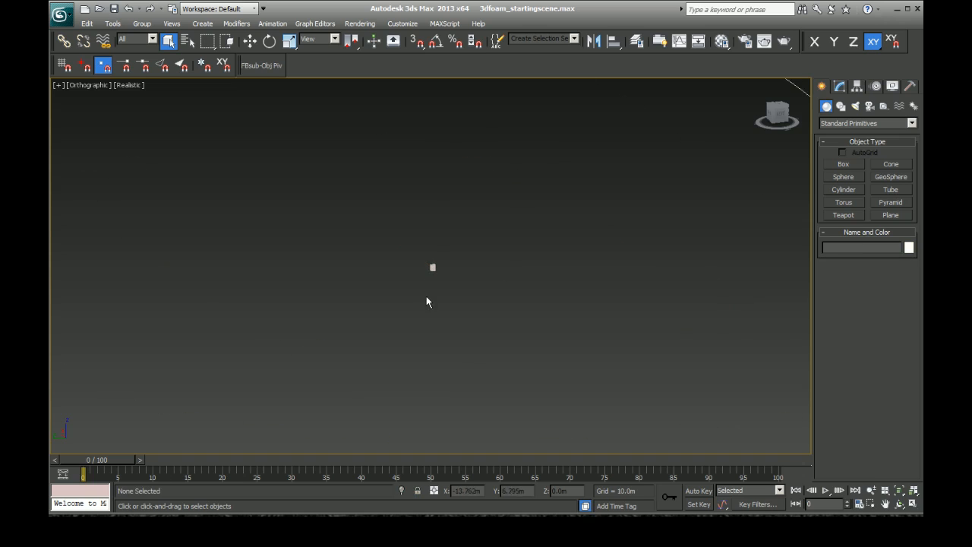
scroll(415, 242, "up", 5)
Step: Start a Bitmap map for the diffuse channel of the unused 02 - Default material
key("m")
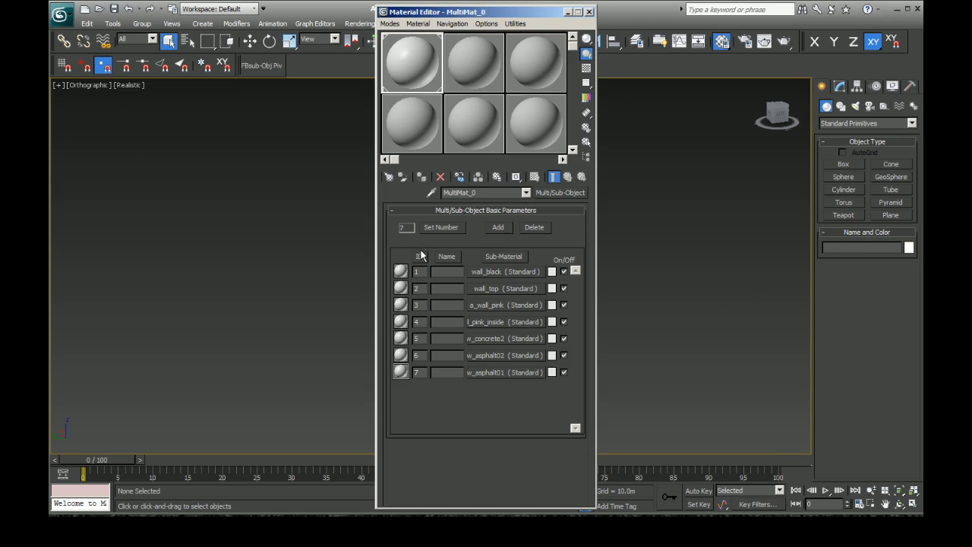
left_click(465, 72)
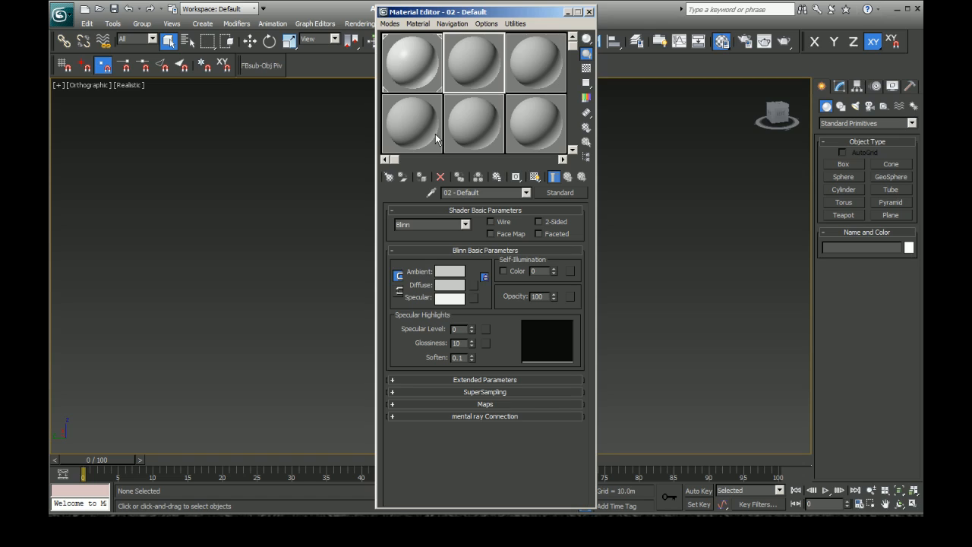
left_click(472, 283)
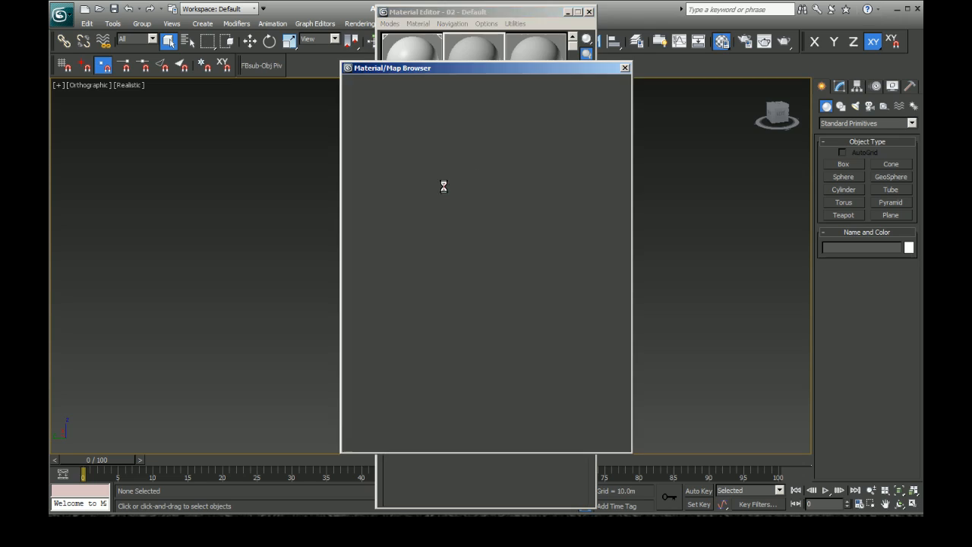
double_click(410, 124)
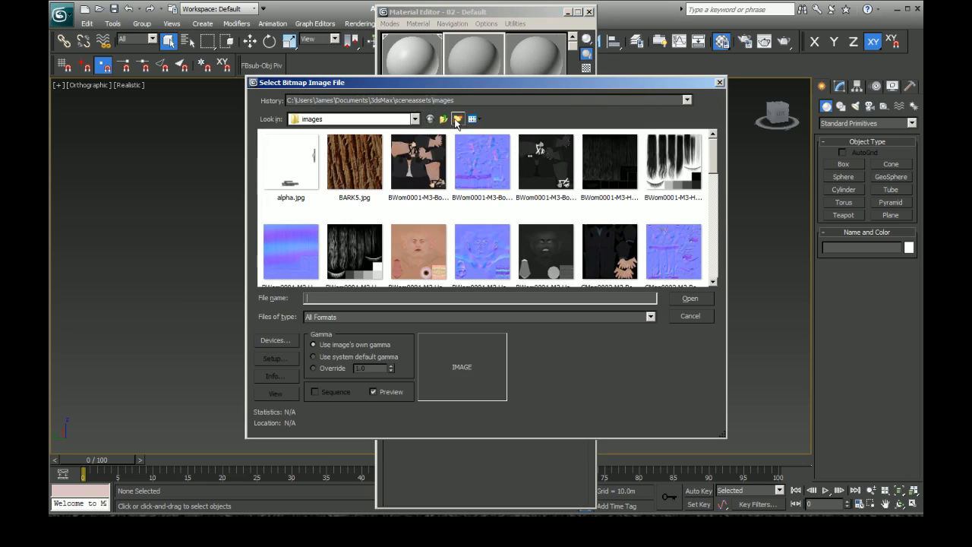
Step: Load styro_block.bmp from the Papyrus > Misc and tools folder as the material's diffuse bitmap
left_click(445, 119)
left_click(449, 118)
left_click(449, 118)
left_click(449, 118)
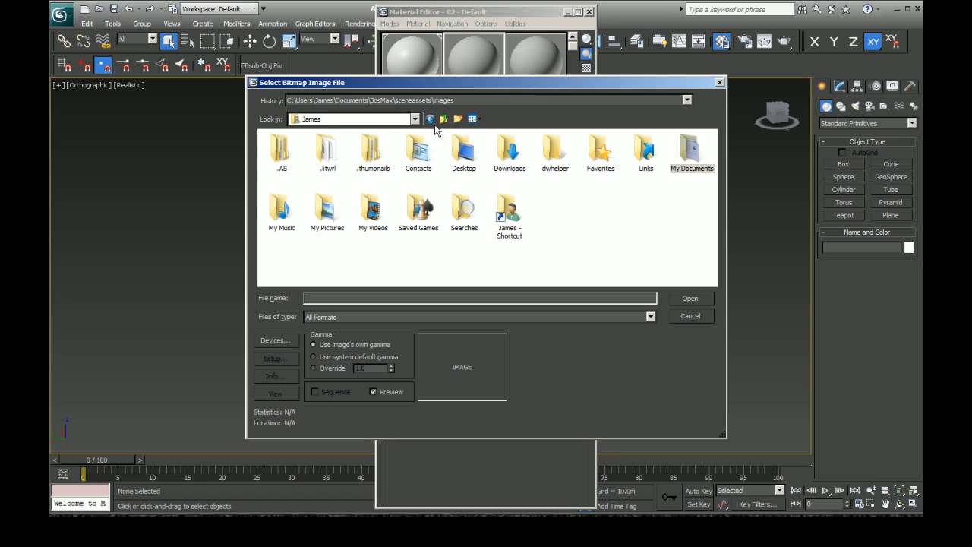
left_click(446, 120)
double_click(422, 214)
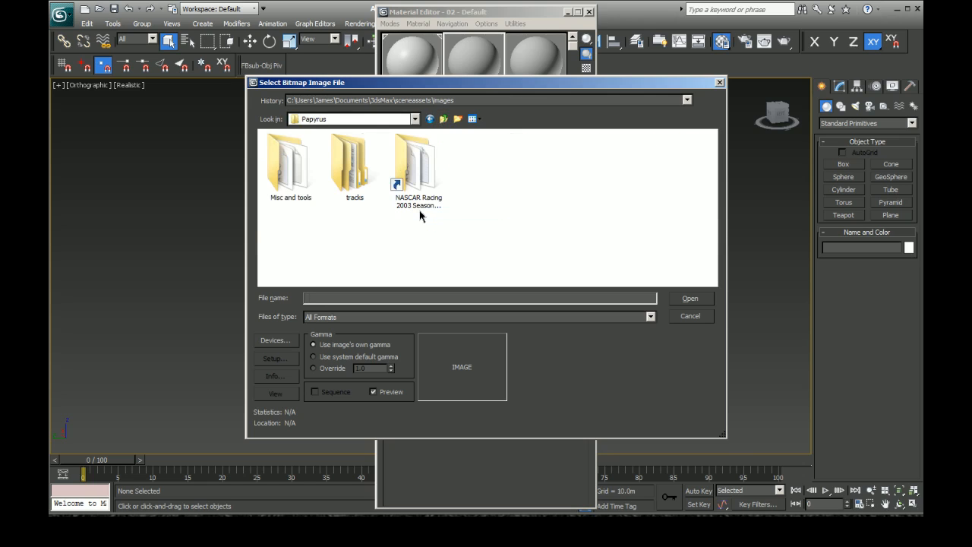
left_click(350, 181)
double_click(276, 185)
left_click(610, 163)
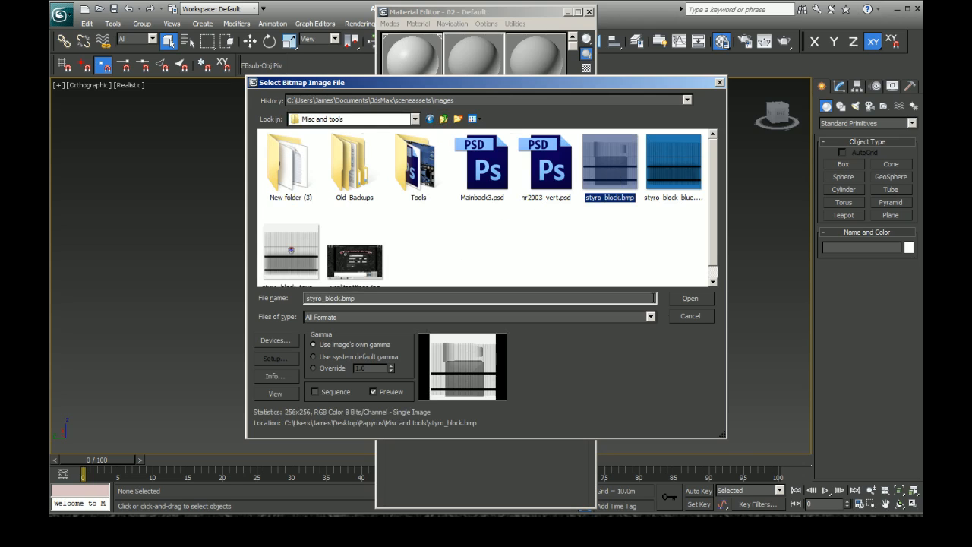
left_click(688, 304)
Step: Assign the styro_block material to the foam block, show its texture in the viewport, and close the Material Editor
left_click_drag(516, 12, 688, 17)
mouse_move(653, 67)
left_mouse_down()
mouse_move(495, 261)
mouse_move(444, 282)
left_mouse_up()
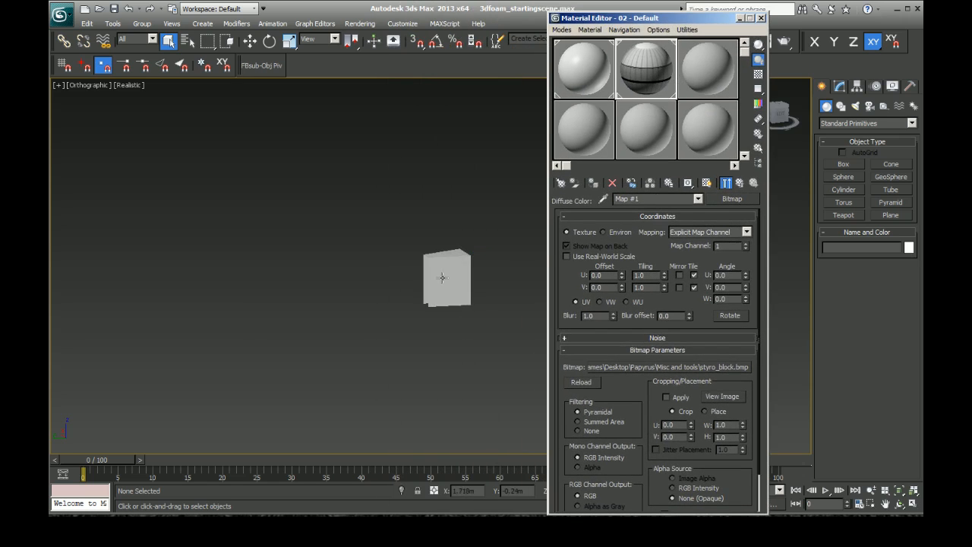
left_click(706, 184)
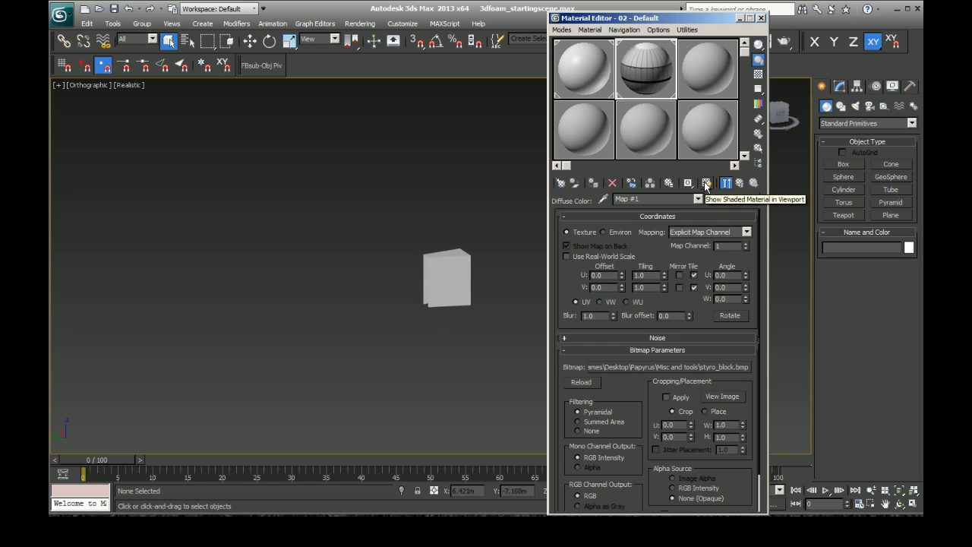
left_click(761, 18)
left_click(448, 271)
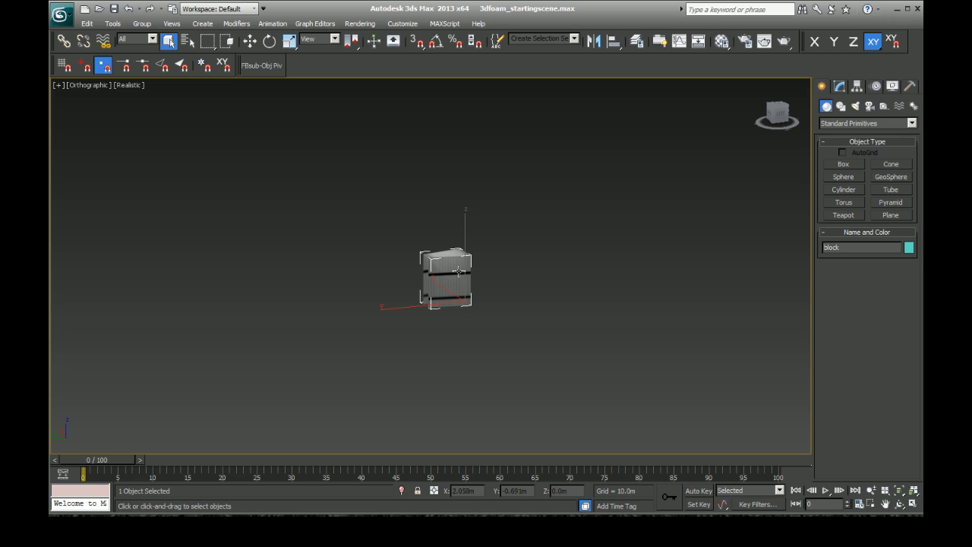
left_click(599, 324)
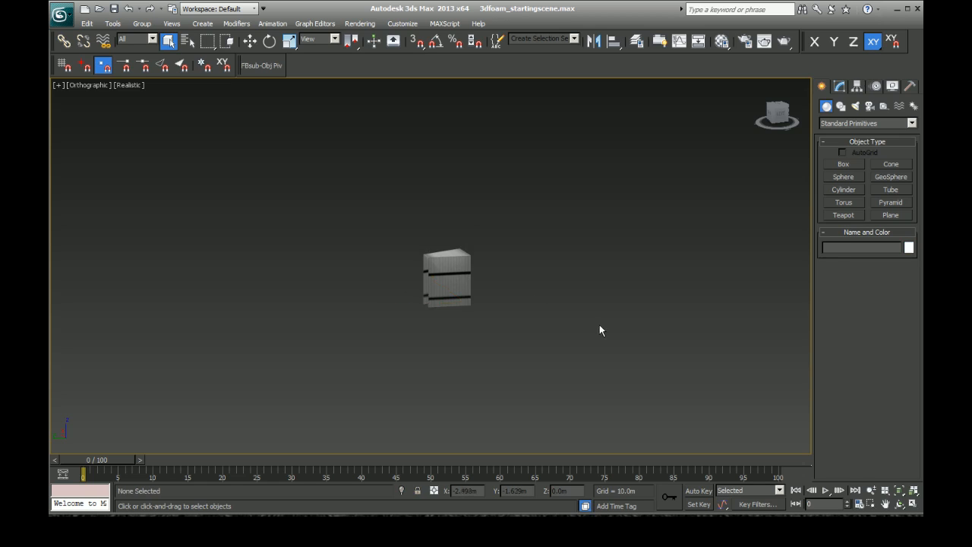
Step: Save the 3dfoam_startingscene file with the textured foam block
scroll(477, 339, "down", 10)
scroll(441, 303, "up", 4)
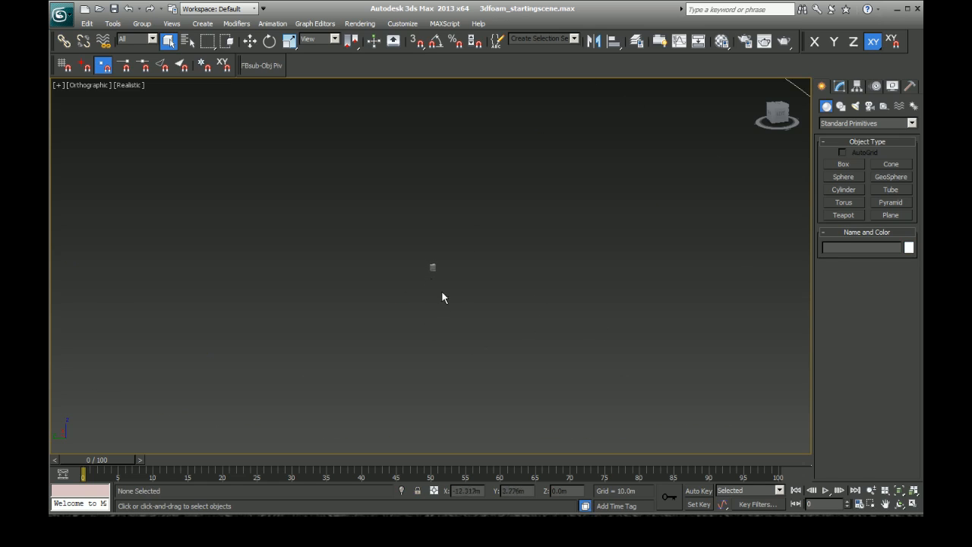
left_click(66, 13)
left_click(88, 121)
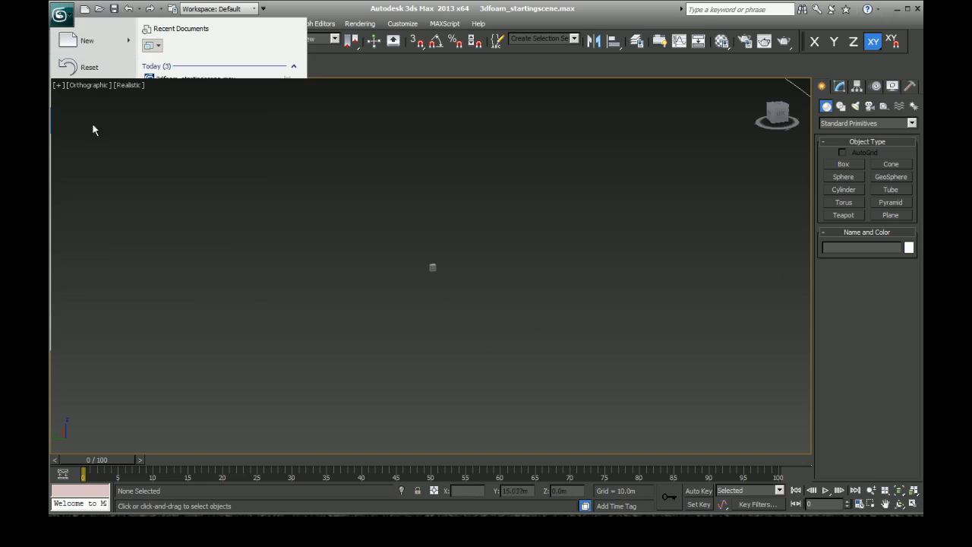
Step: Frame the foam block together with the whole wall spline and select each object in turn to identify them
left_click_drag(408, 242, 448, 288)
key("z")
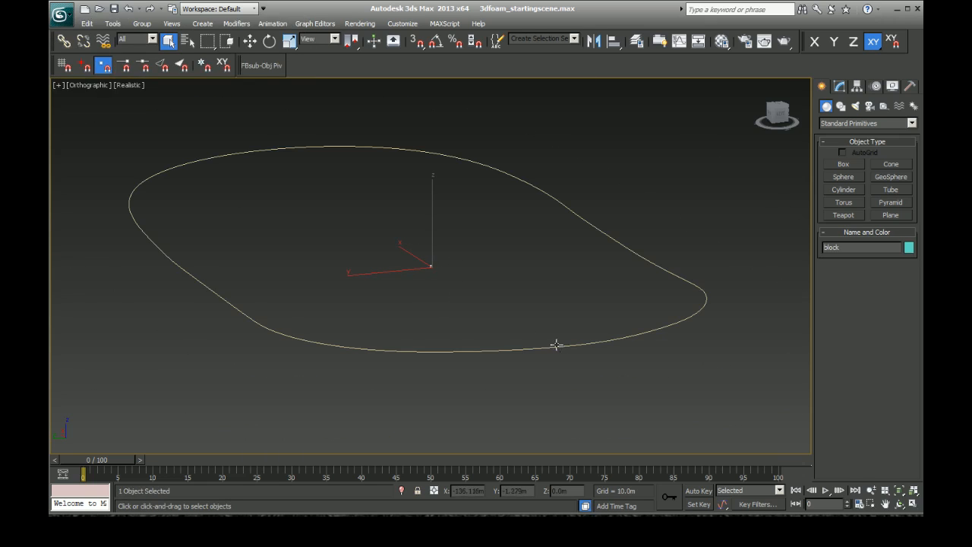
left_click(384, 241)
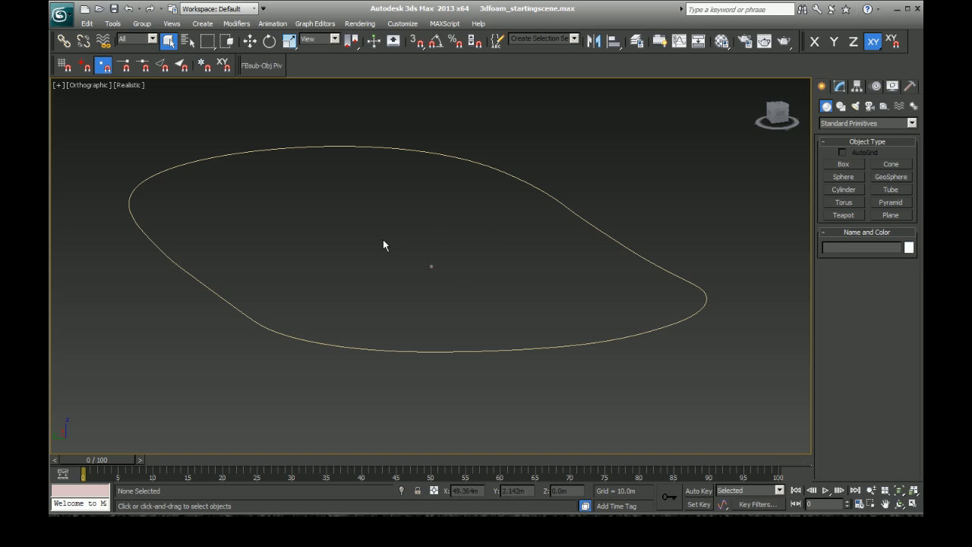
left_click_drag(398, 245, 452, 291)
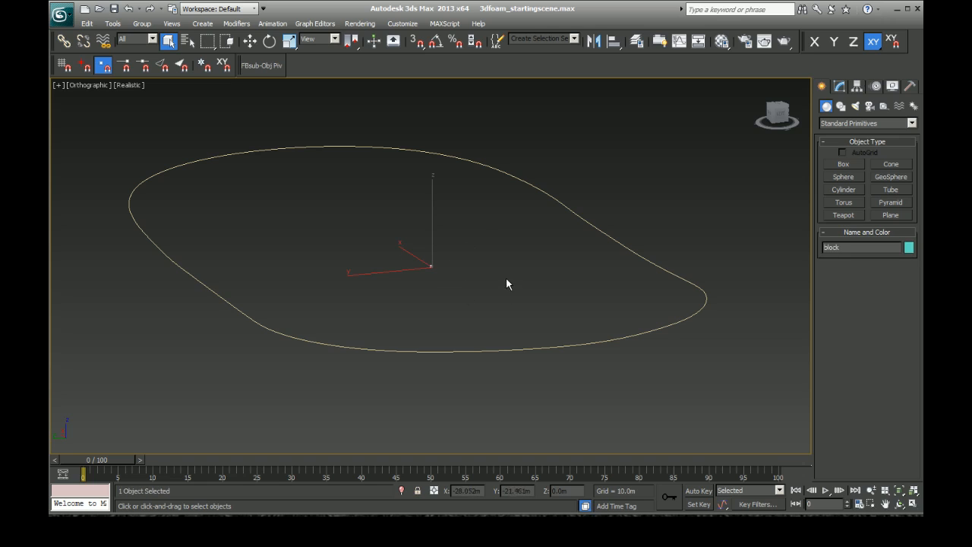
left_click(575, 213)
left_click_drag(405, 248, 453, 290)
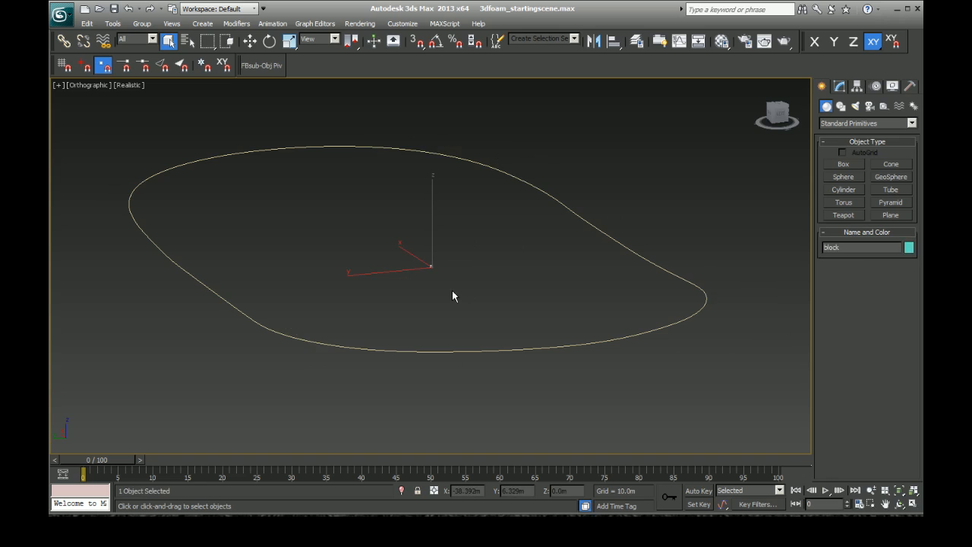
Step: Change the wall spline's object color to dark pink from the 3ds Max palette and deselect it
left_click(610, 231)
left_click(909, 247)
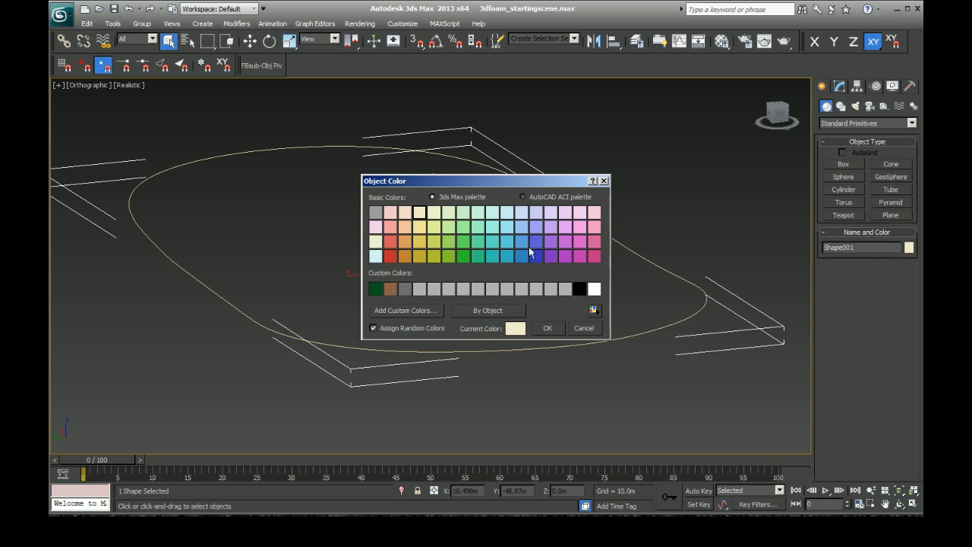
left_click(579, 256)
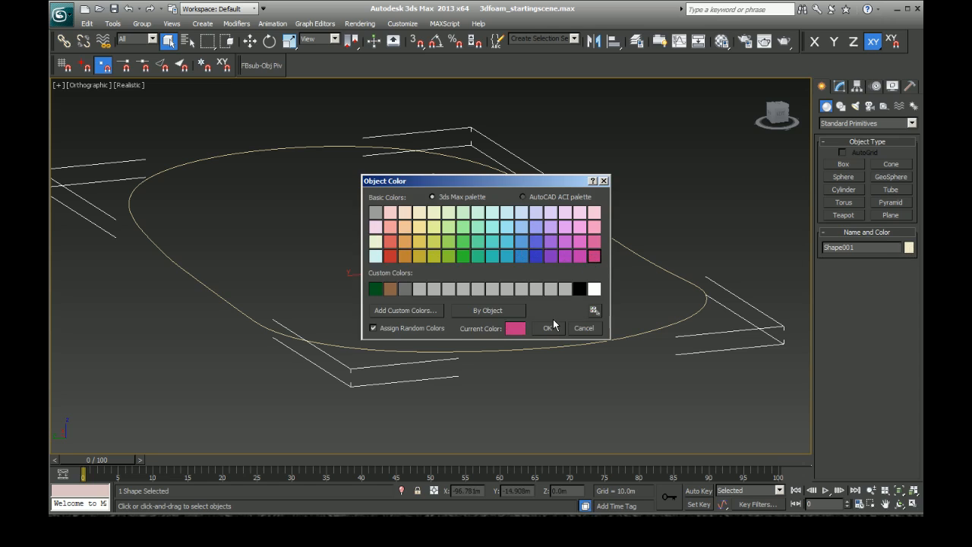
left_click(546, 327)
left_click(524, 257)
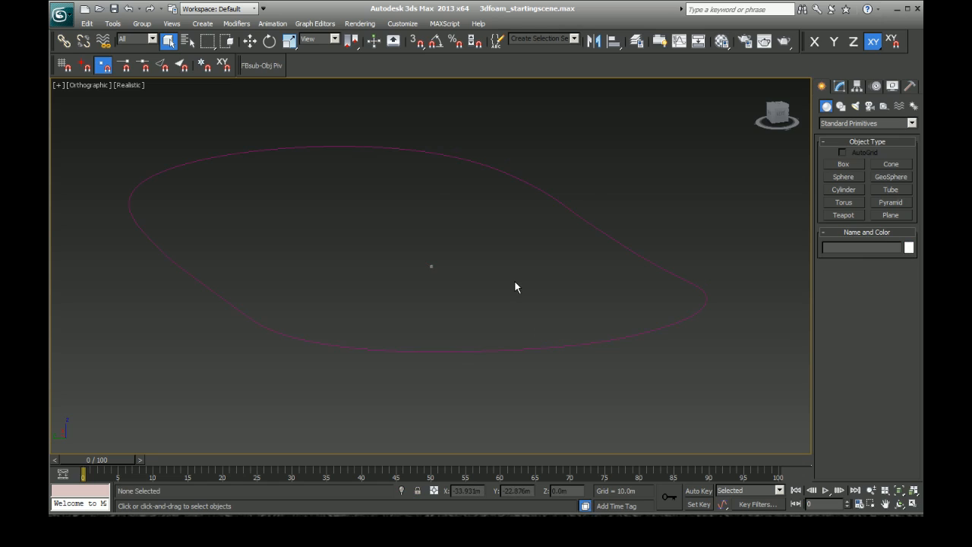
Step: Select the foam block inside the spline and save the scene
left_click_drag(406, 238, 447, 275)
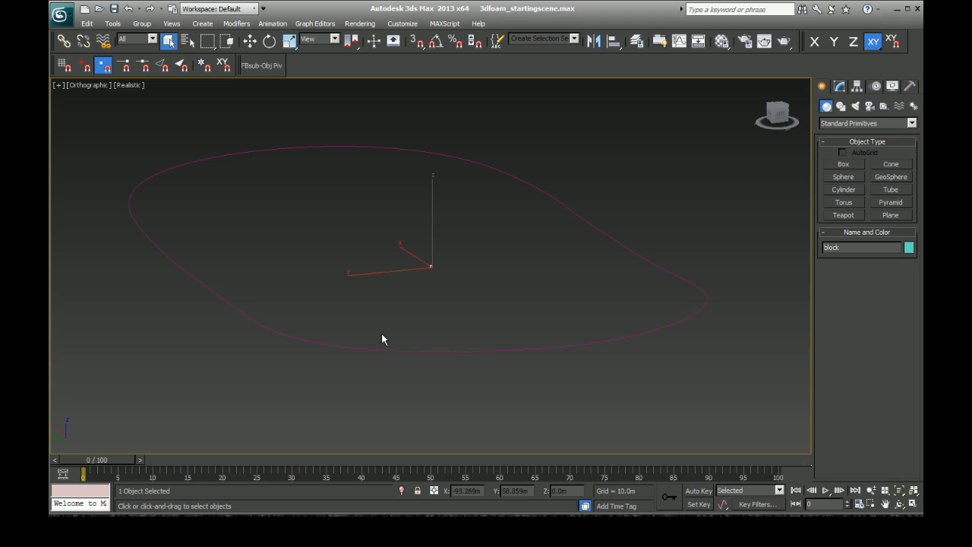
left_click(61, 14)
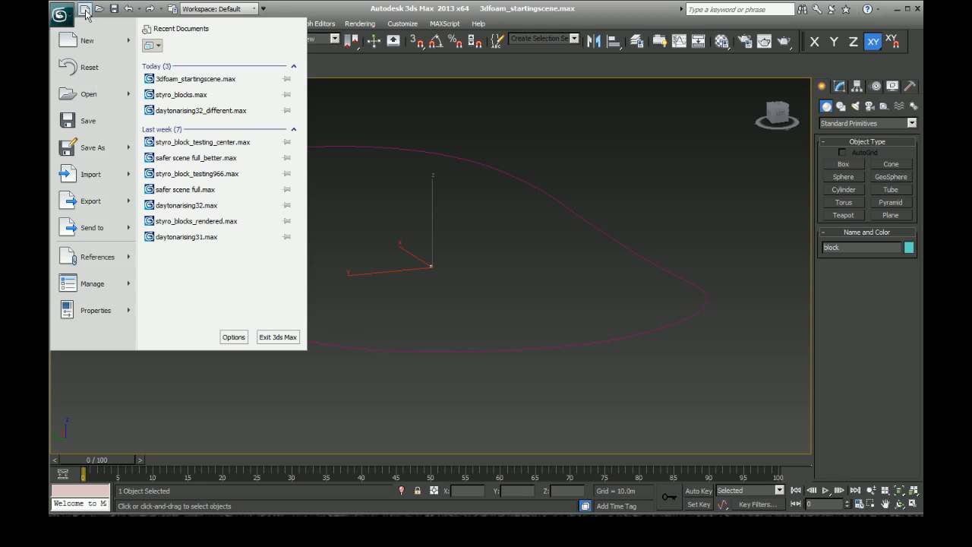
left_click(69, 18)
left_click(68, 18)
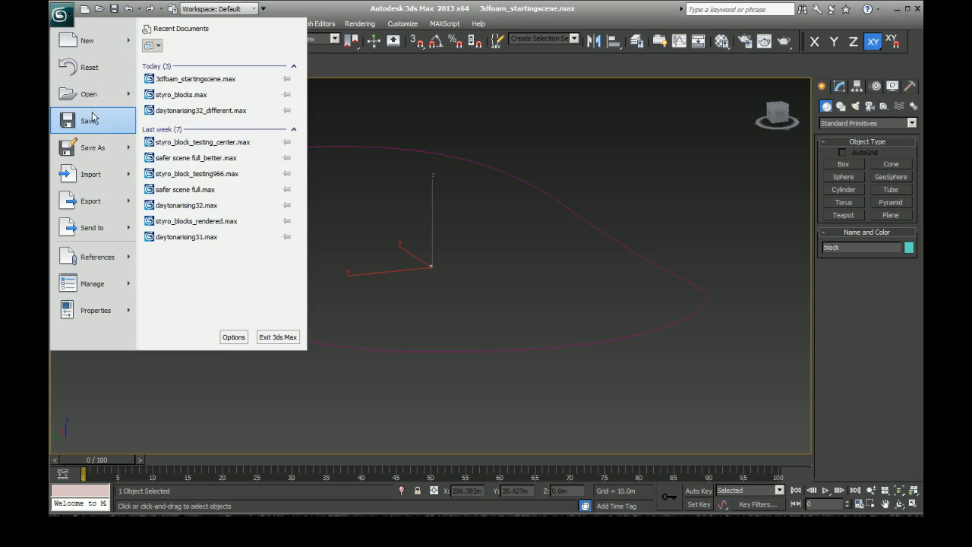
left_click(91, 115)
Step: Start the Spacing Tool for the selected foam block and enable a spacing of 2.0 m between objects
left_click(112, 24)
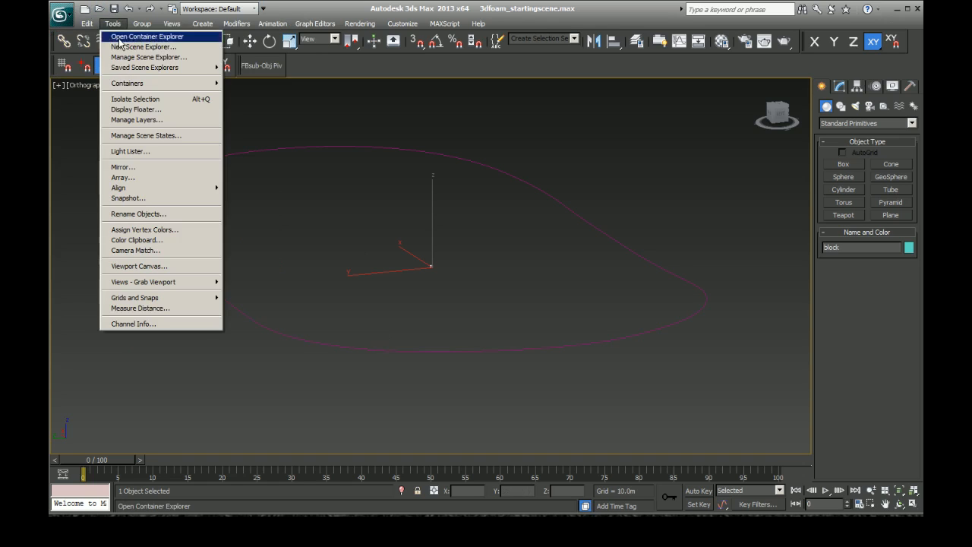
left_click(113, 24)
left_click(112, 24)
mouse_move(203, 189)
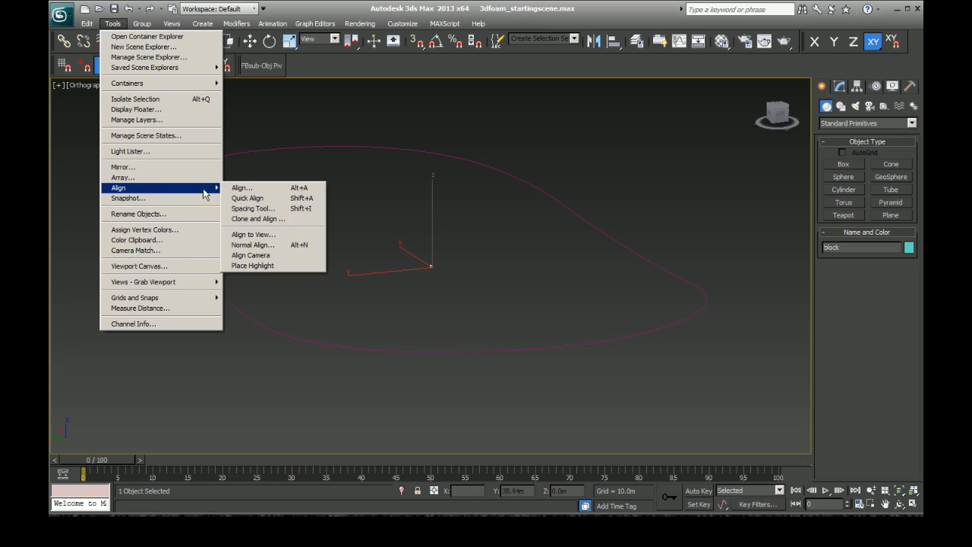
left_click(248, 208)
left_click_drag(496, 161, 622, 184)
left_click(571, 234)
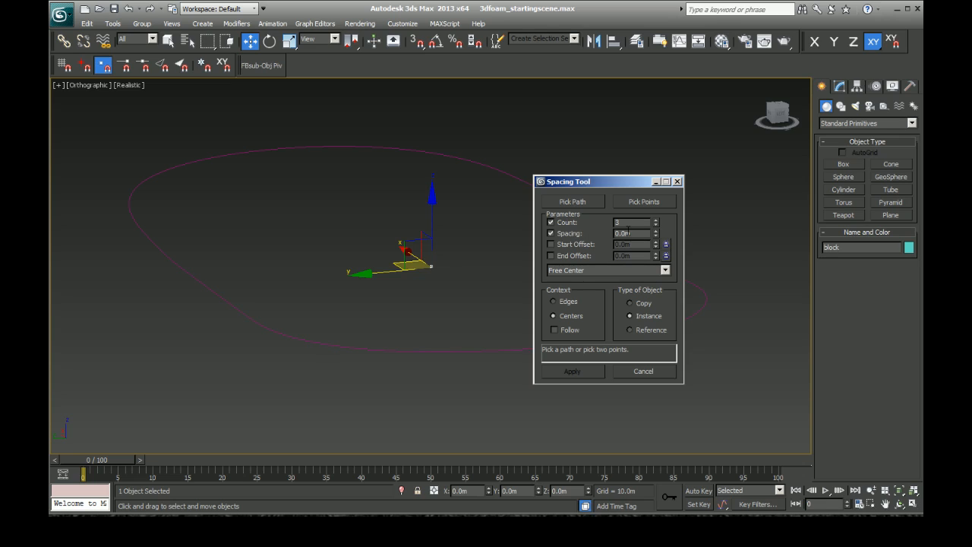
left_click_drag(626, 233, 612, 233)
type("2.0m")
Step: Turn off the Count parameter, enable Follow, and set the type of object to Copy for the block spacing
left_click(635, 222)
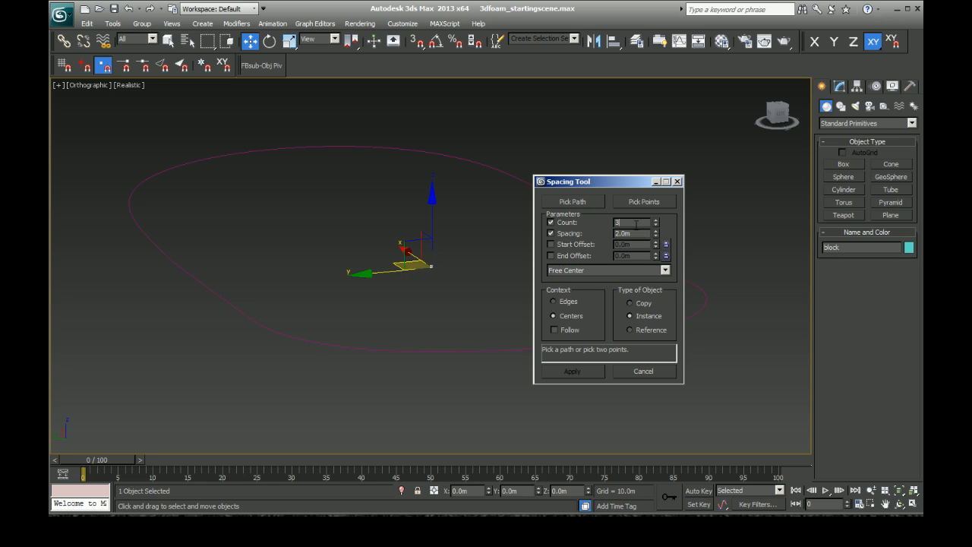
left_click(551, 222)
left_click(563, 329)
left_click(646, 304)
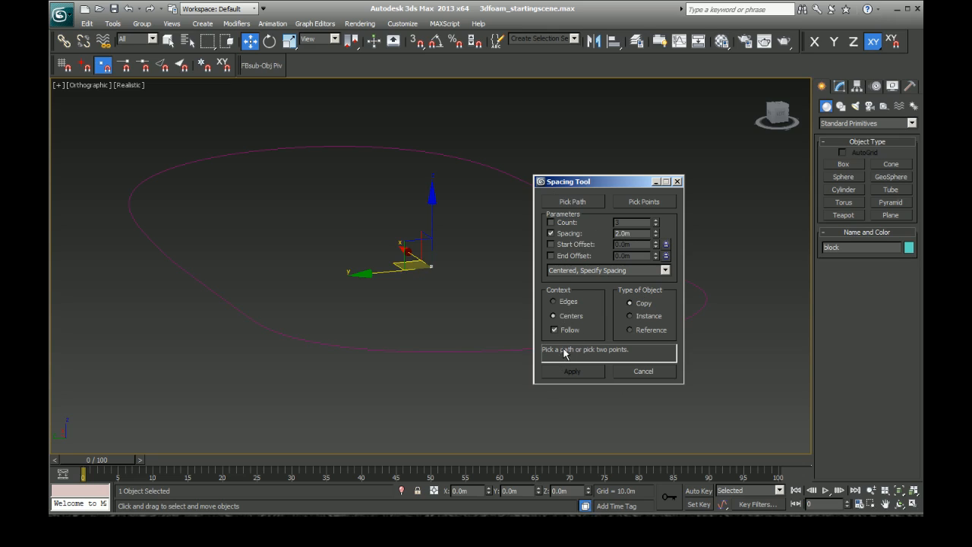
Step: Distribute copies of the foam block along the wall spline at 2.0 m spacing and close the Spacing Tool
left_click(577, 204)
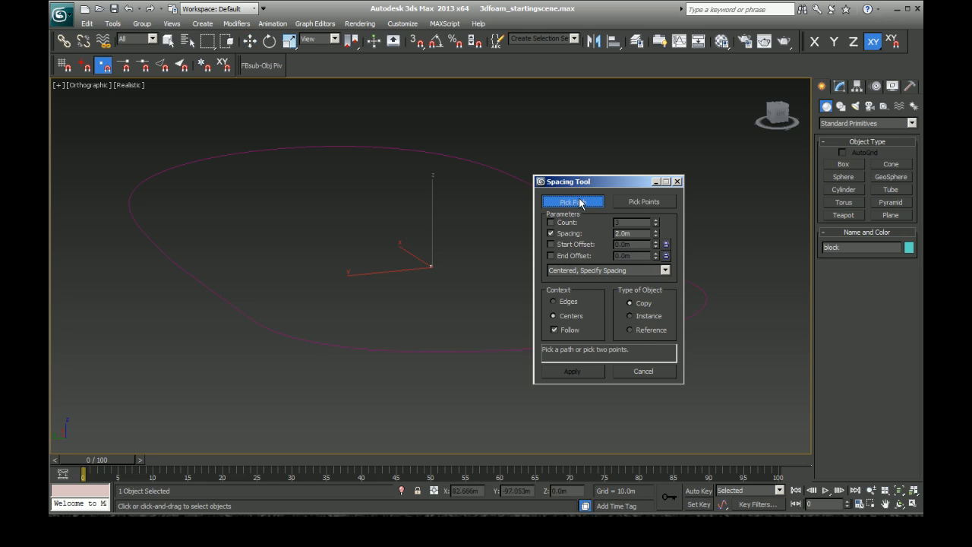
left_click(517, 179)
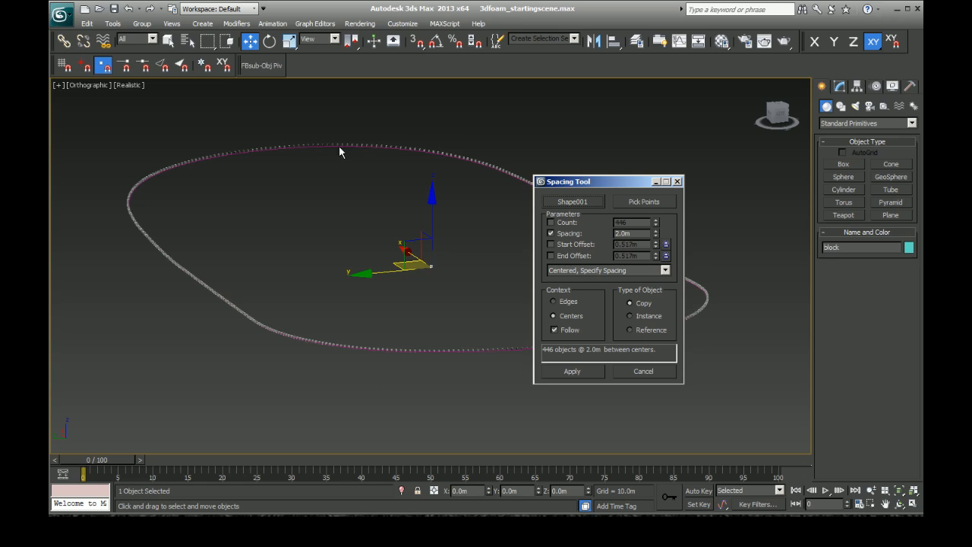
left_click(593, 370)
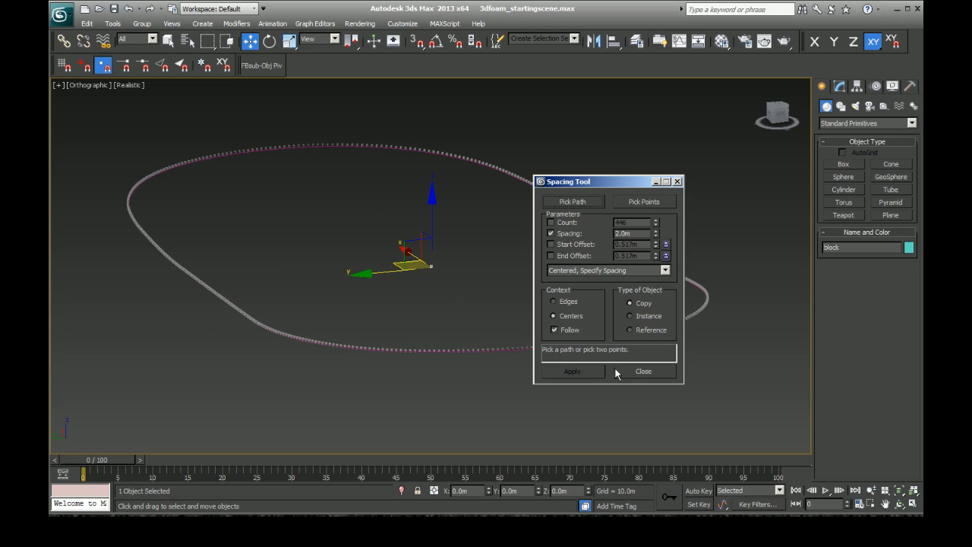
left_click(651, 370)
Step: Examine the distributed foam blocks up close along the far side of the wall spline to check which way they face
left_click(886, 505)
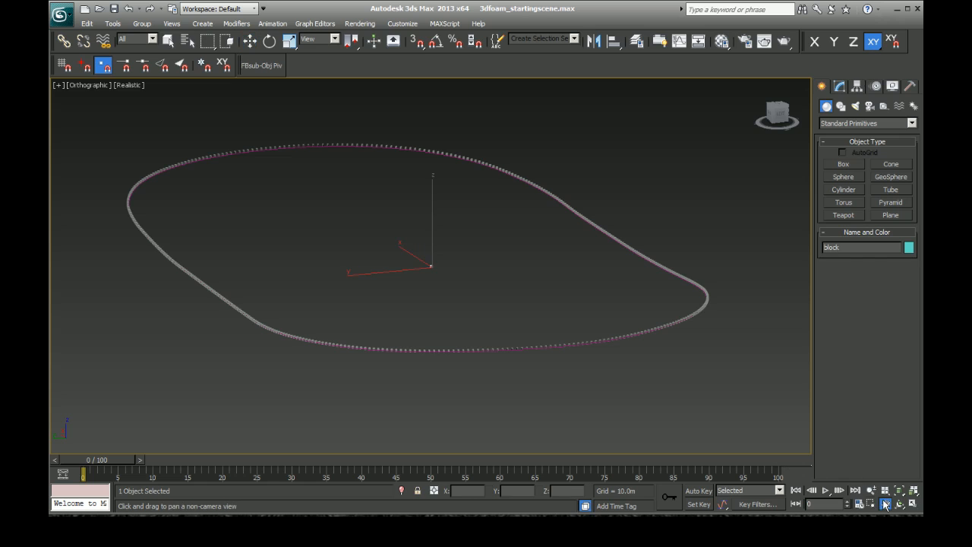
left_click_drag(589, 227, 547, 311)
scroll(555, 290, "up", 8)
scroll(555, 290, "up", 3)
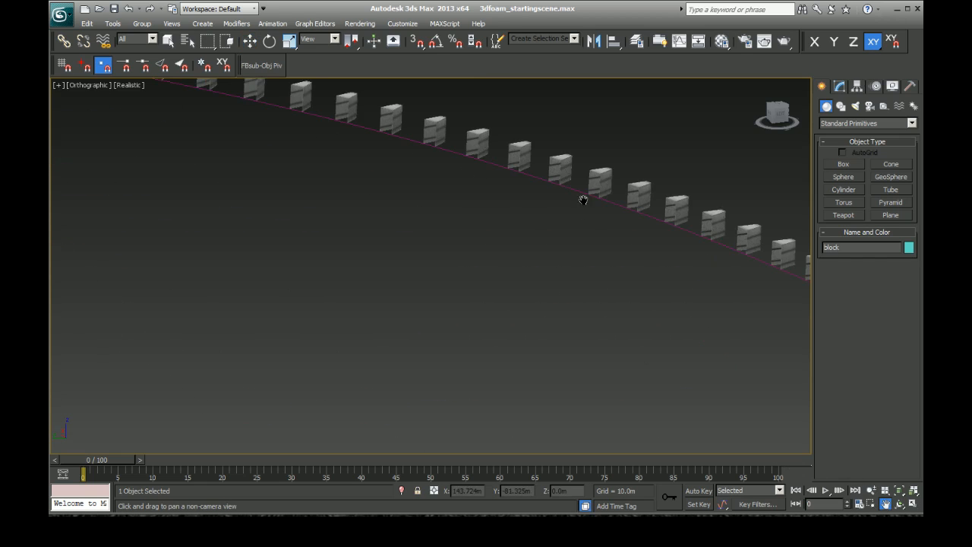
left_click_drag(582, 198, 453, 311)
key("w")
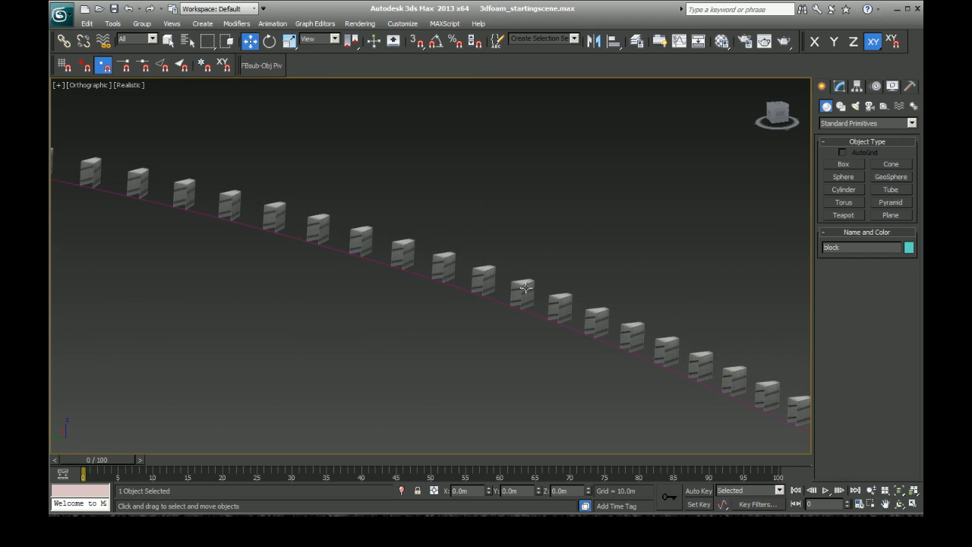
left_click(523, 285)
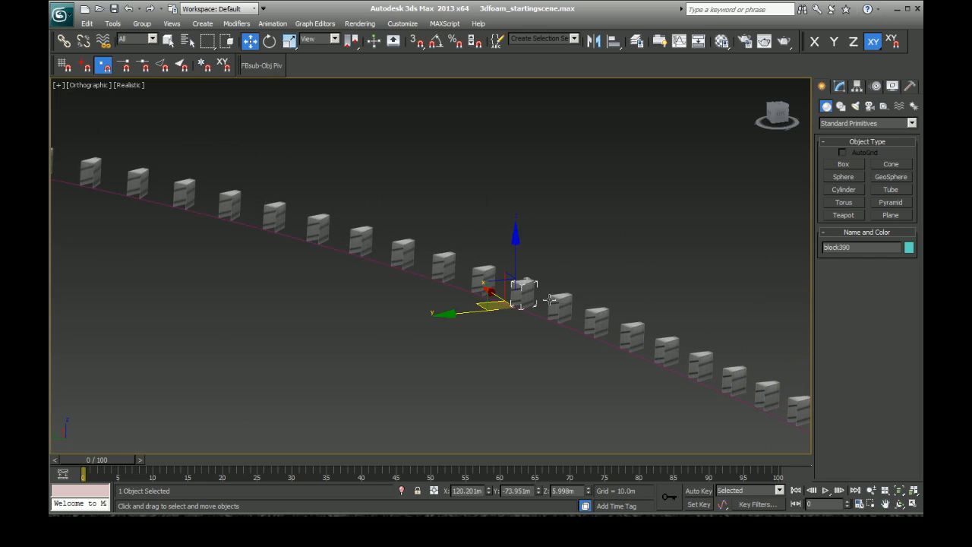
scroll(523, 328, "down", 8)
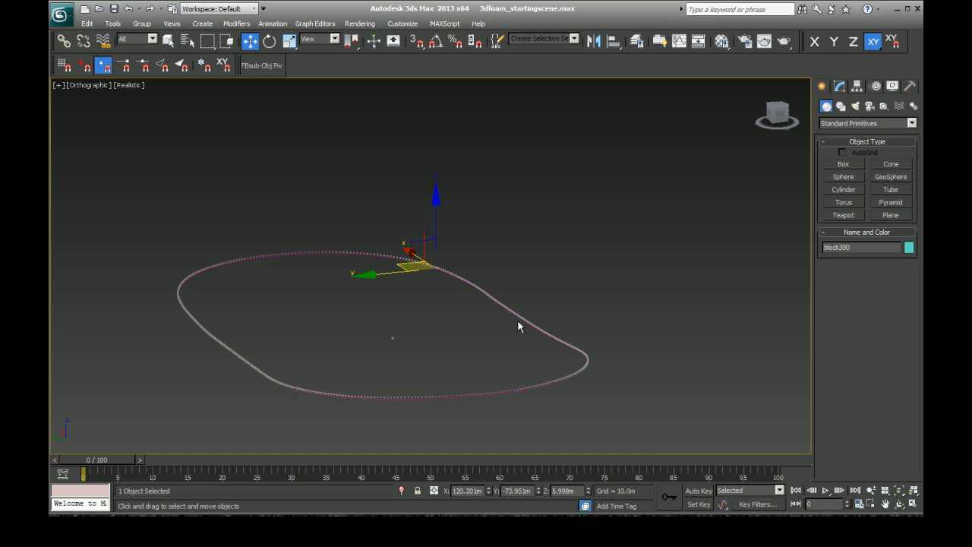
Step: Undo the block distribution and dismiss the reopened Spacing Tool without applying it
key("ctrl+z")
key("ctrl+z")
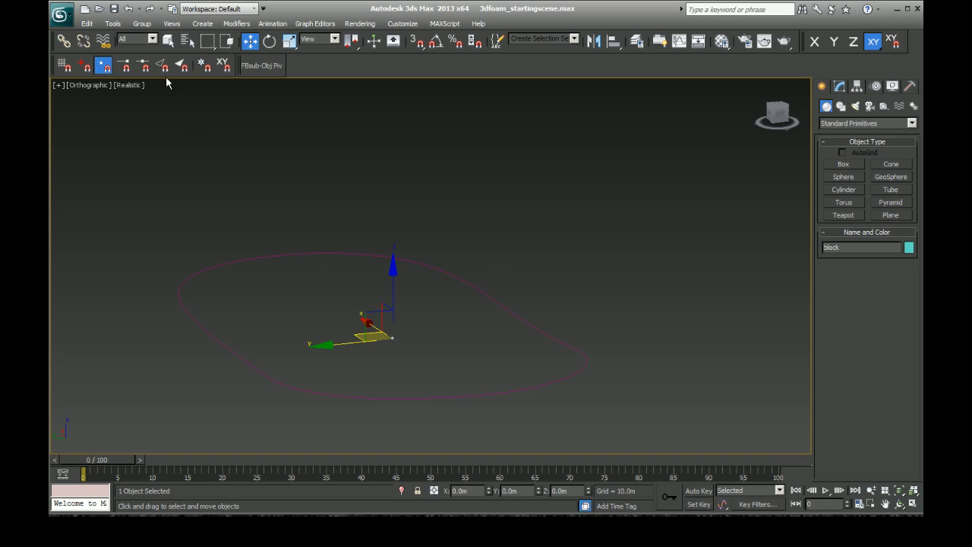
left_click(113, 24)
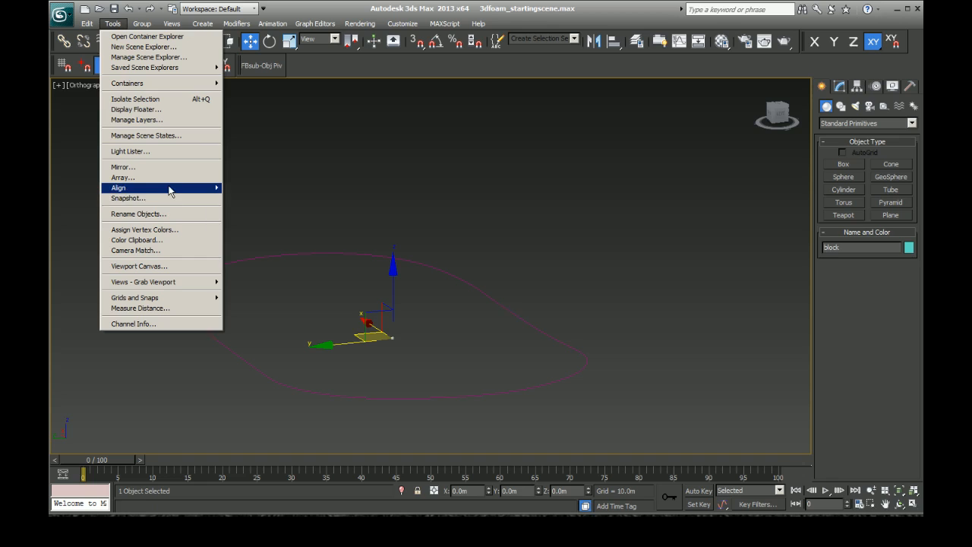
mouse_move(168, 190)
left_click(262, 207)
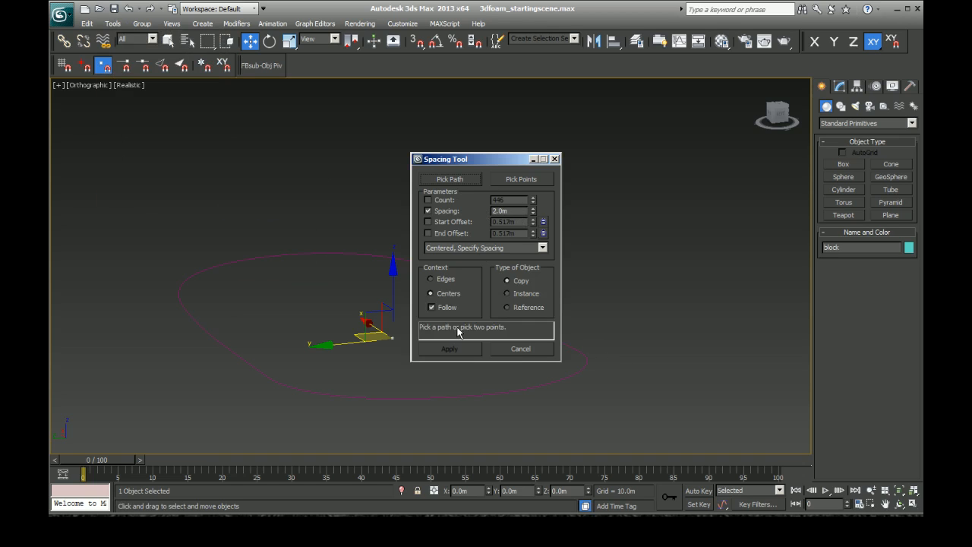
left_click(519, 348)
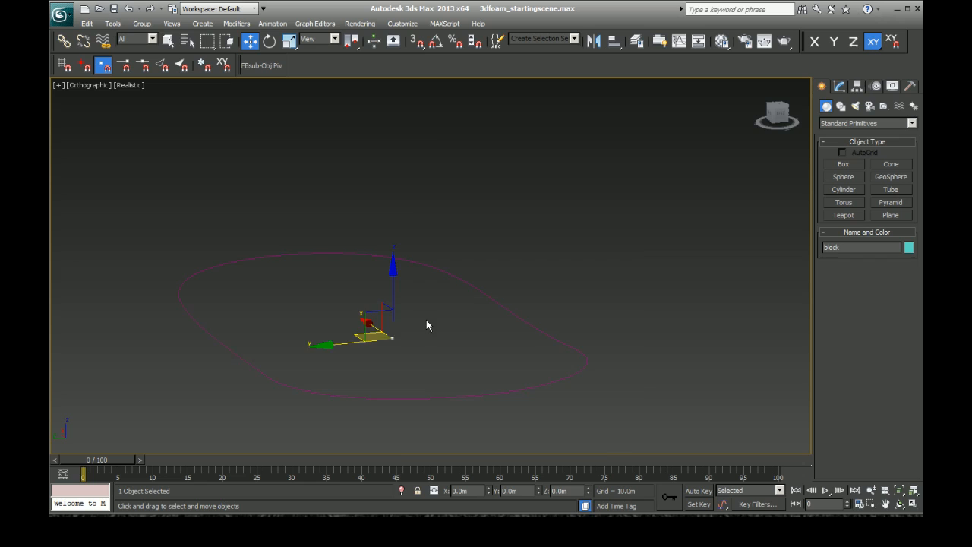
Step: Turn on angle snap, rotate the original foam block 180 degrees about the Z axis, and deselect it
key("z")
scroll(517, 358, "down", 5)
scroll(536, 343, "down", 8)
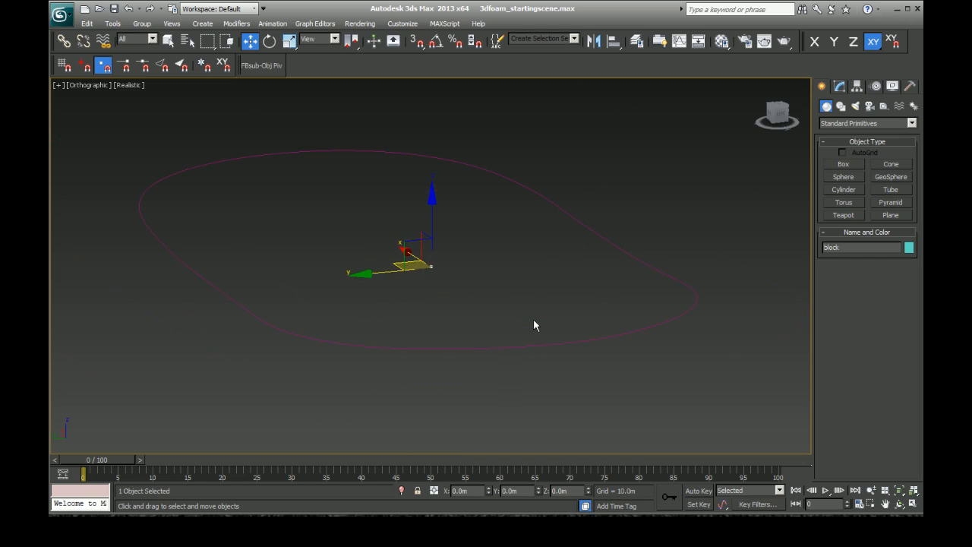
scroll(457, 306, "up", 10)
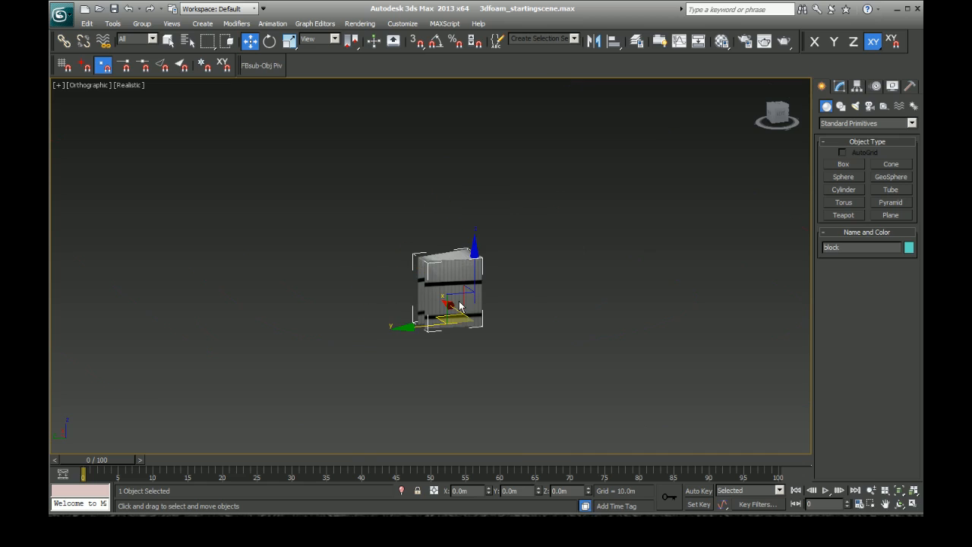
left_click(270, 44)
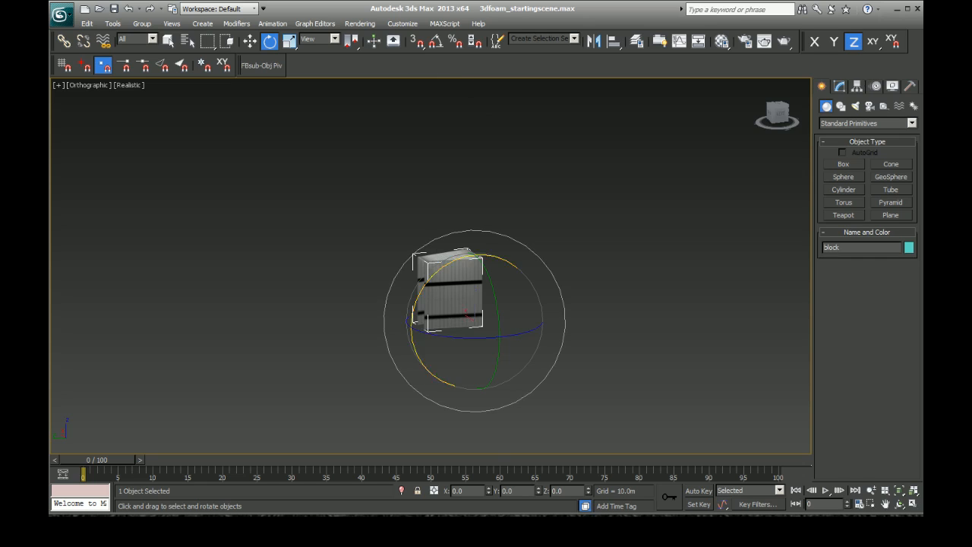
left_click(438, 44)
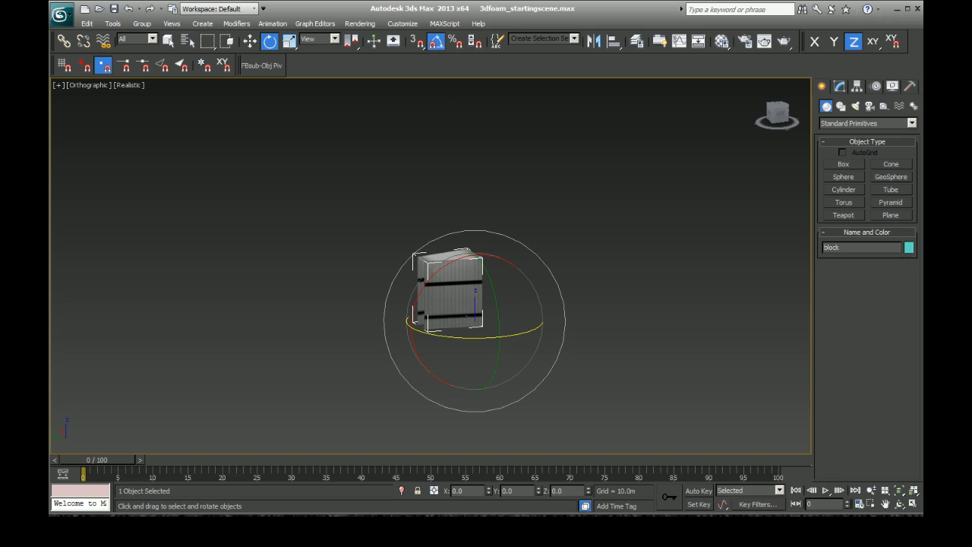
left_click_drag(466, 337, 567, 334)
left_click(323, 290)
Step: Reselect the rotated foam block and distribute copies of it along the wall spline with the Spacing Tool at 2.0 m spacing
scroll(417, 299, "down", 5)
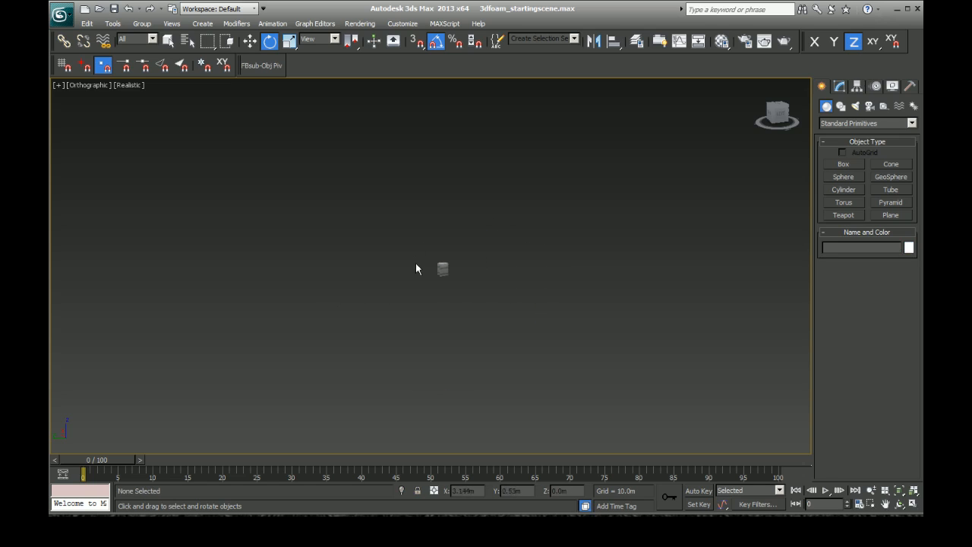
left_click_drag(413, 233, 503, 308)
scroll(465, 358, "down", 4)
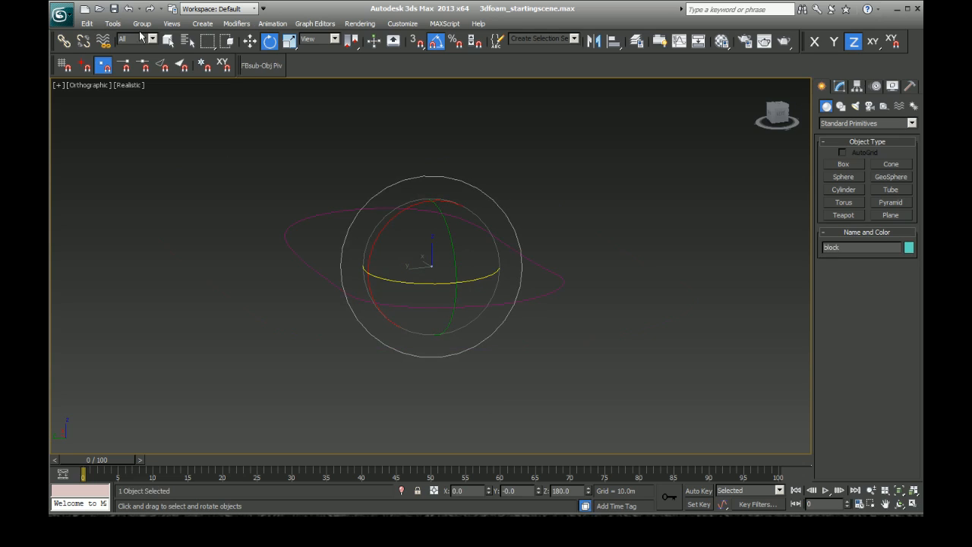
left_click(250, 41)
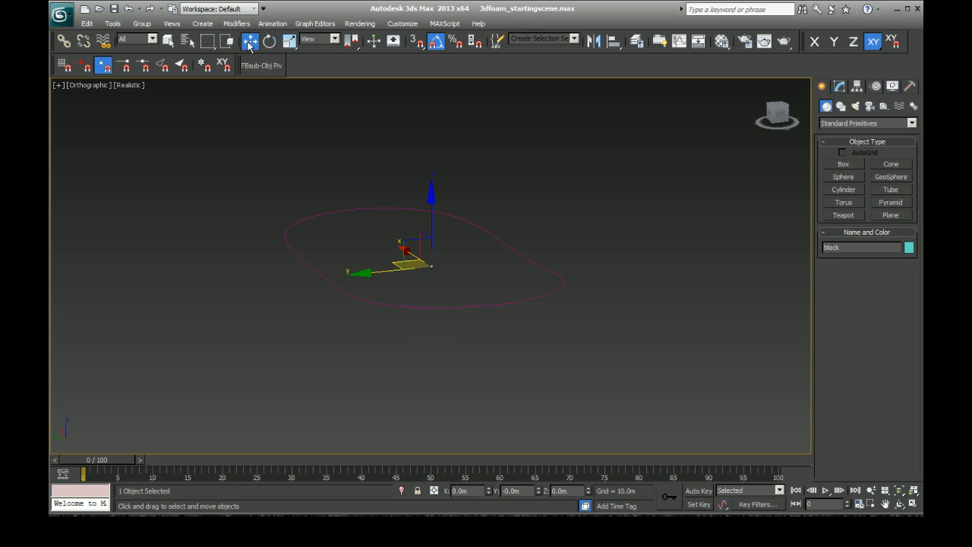
left_click(113, 23)
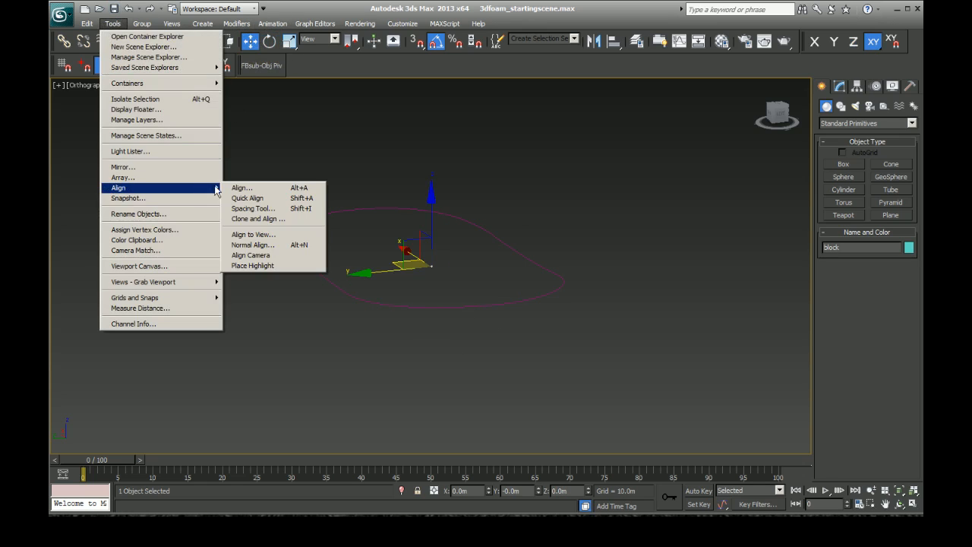
mouse_move(204, 190)
left_click(259, 208)
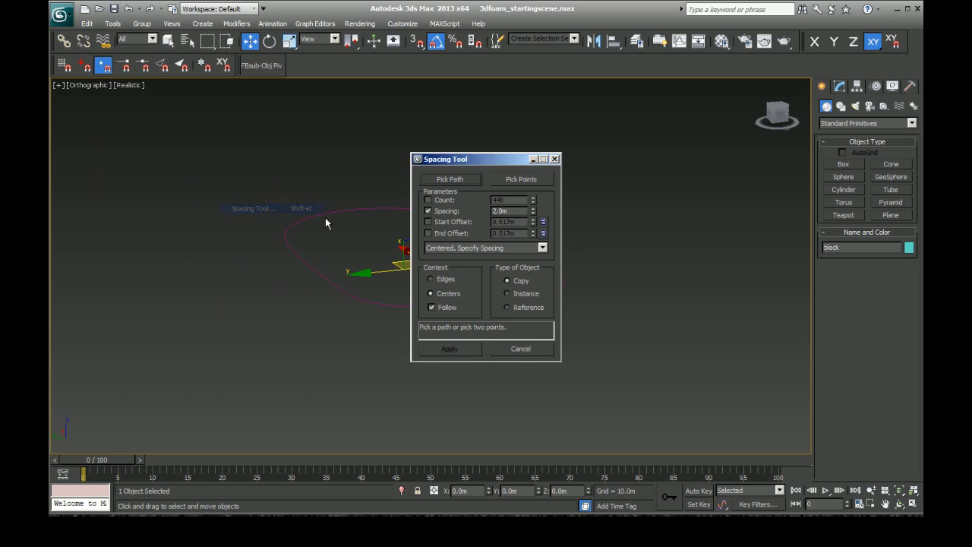
left_click_drag(503, 163, 581, 187)
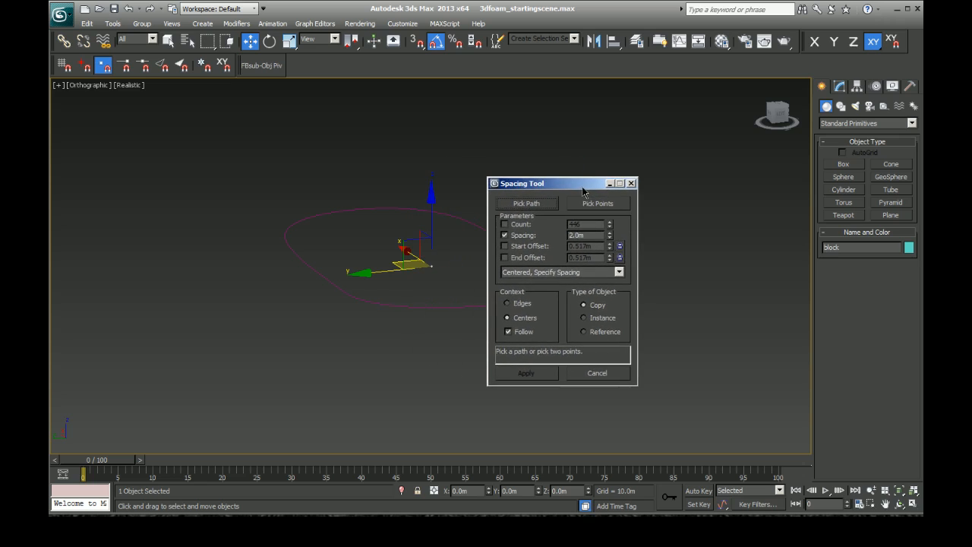
left_click(527, 203)
left_click(485, 309)
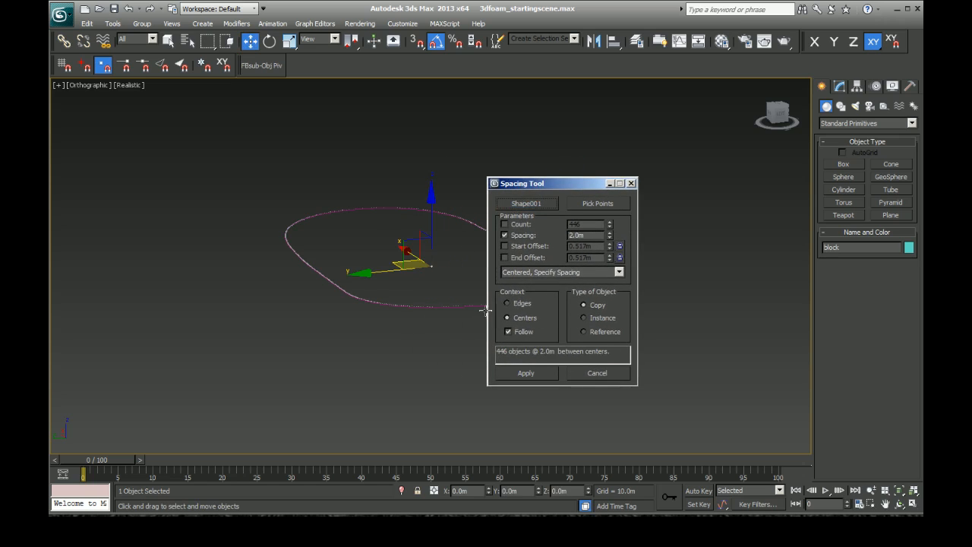
left_click(526, 373)
left_click(592, 373)
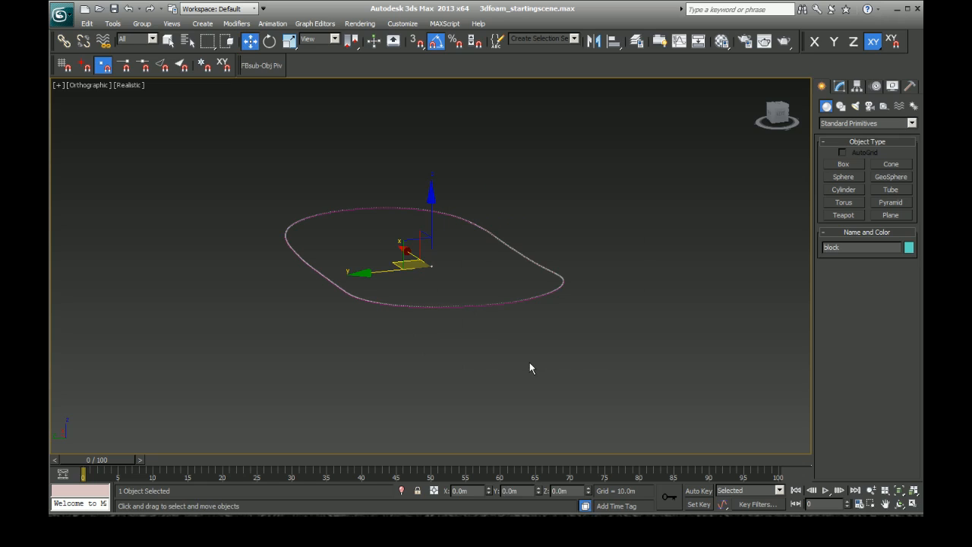
Step: Select one of the new block copies on the spline and examine its orientation up close from several angles
scroll(536, 348, "up", 4)
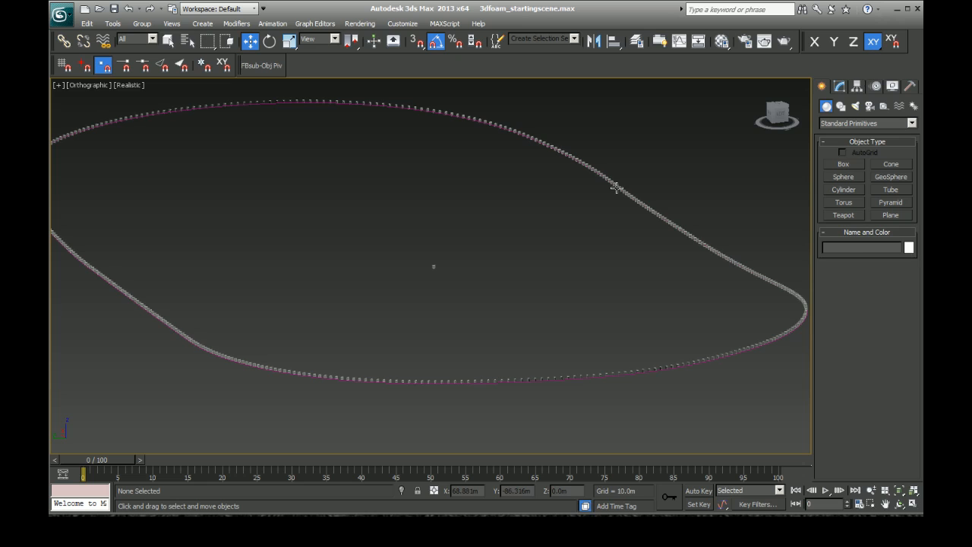
left_click(616, 187)
key("z")
scroll(486, 301, "down", 5)
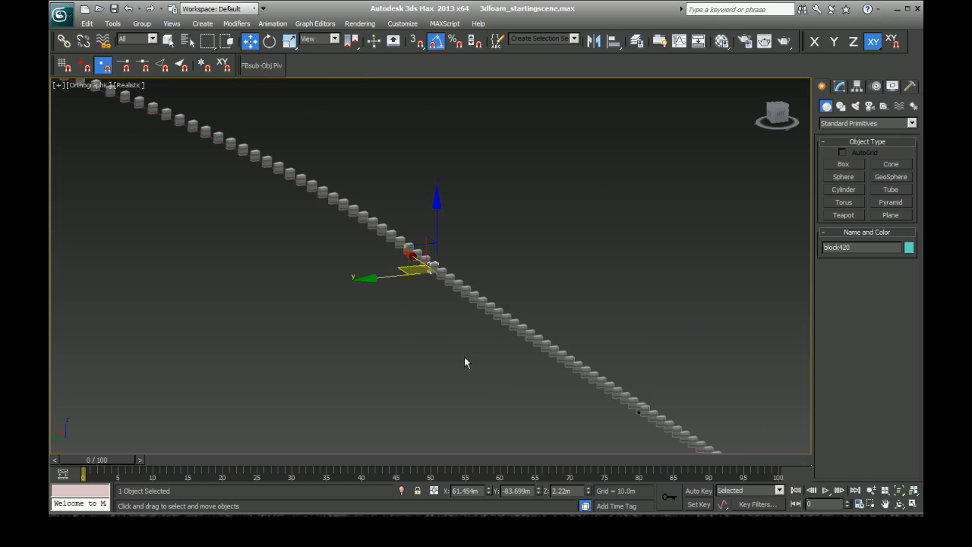
scroll(464, 355, "down", 4)
scroll(465, 354, "up", 5)
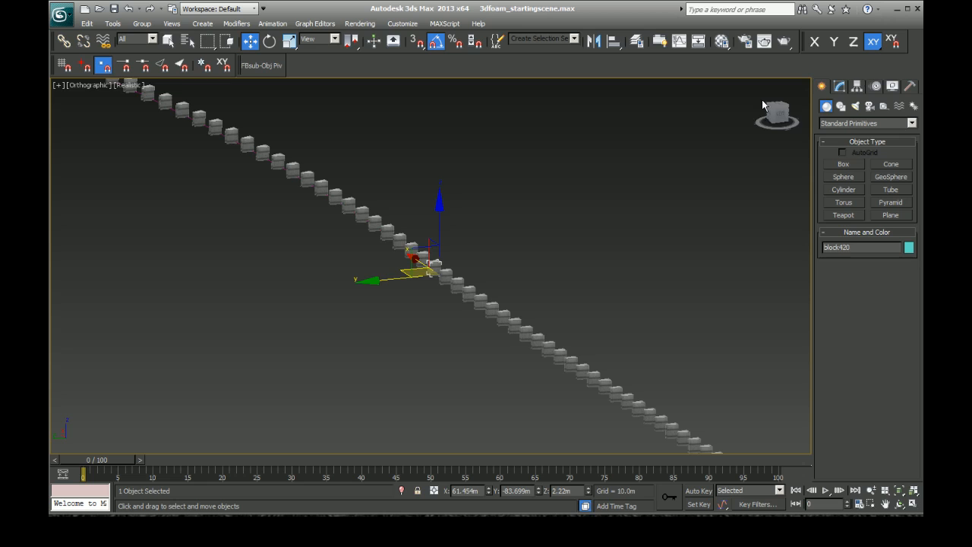
left_click_drag(776, 114, 833, 116)
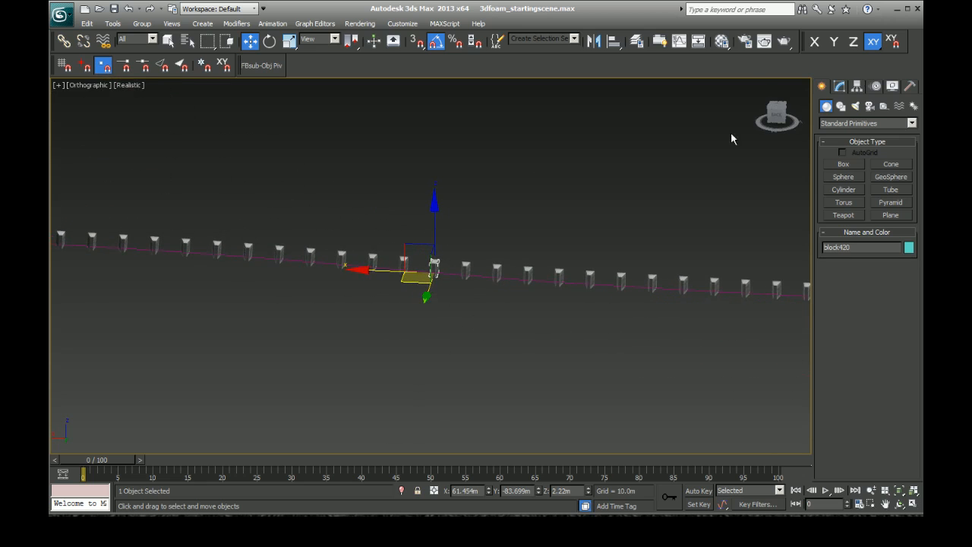
scroll(497, 304, "up", 8)
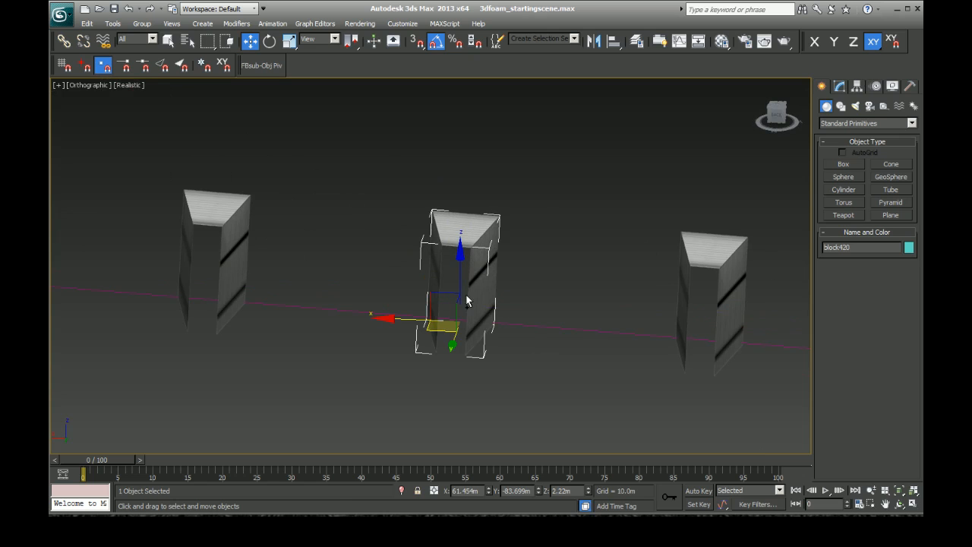
key("ctrl+r")
left_click_drag(454, 284, 347, 287)
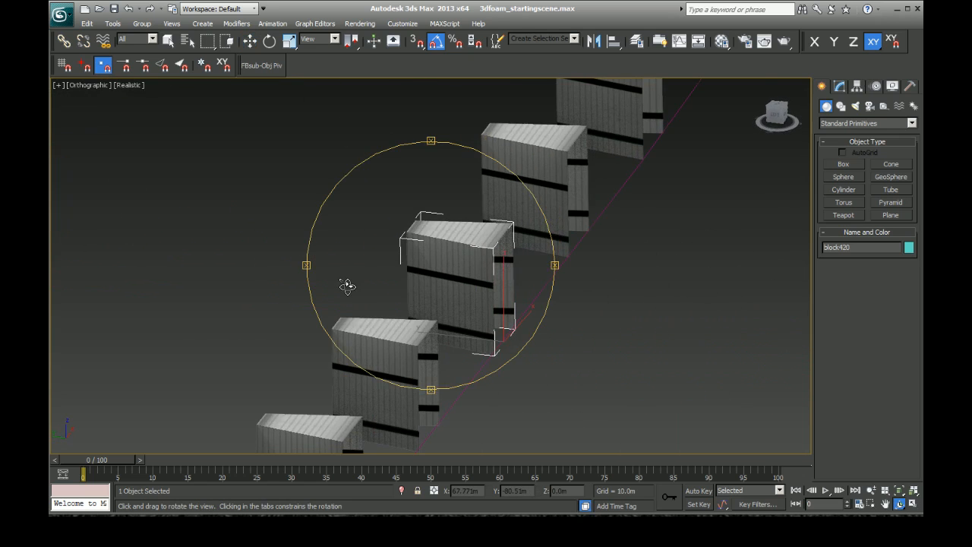
scroll(463, 319, "up", 2)
key("w")
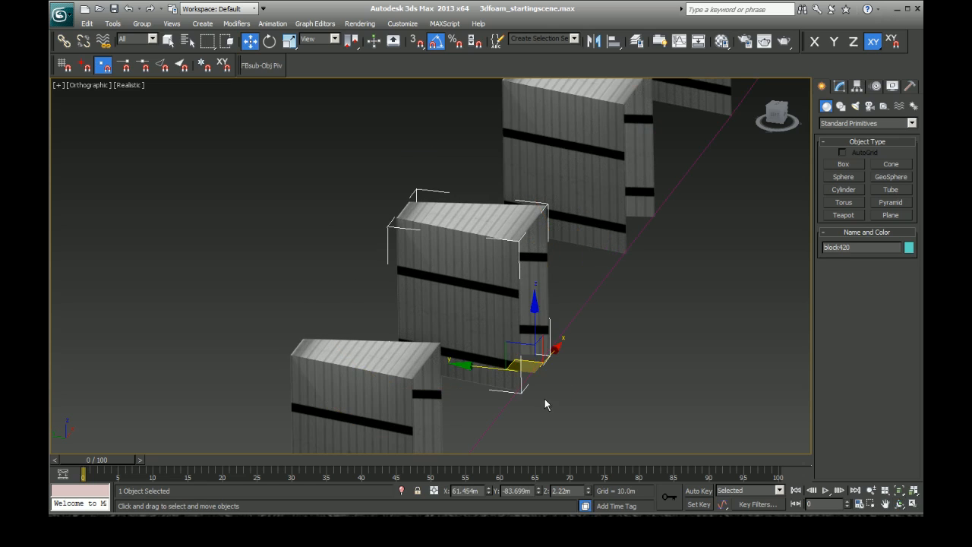
Step: Select the wall spline and the middle block copy in turn to compare the block's pivot with the path
left_click(616, 367)
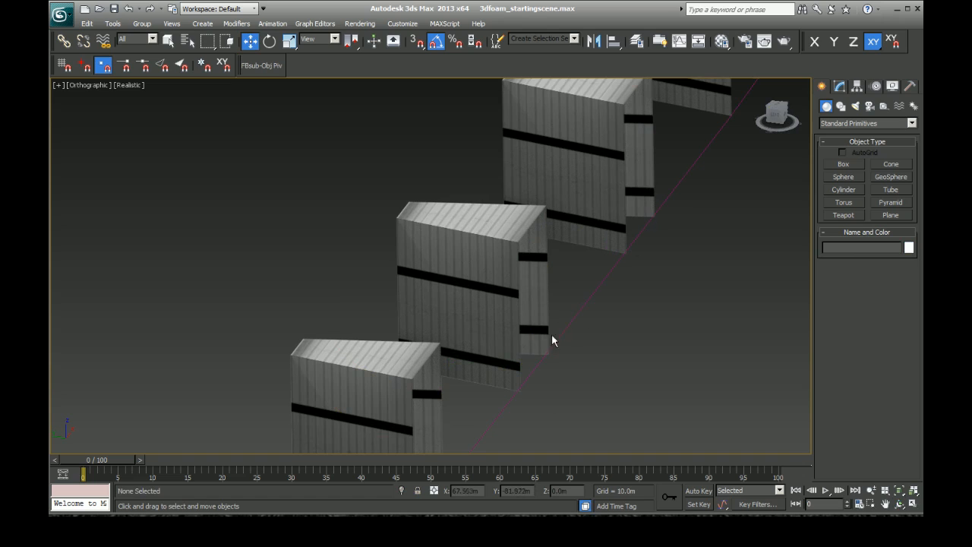
left_click(475, 303)
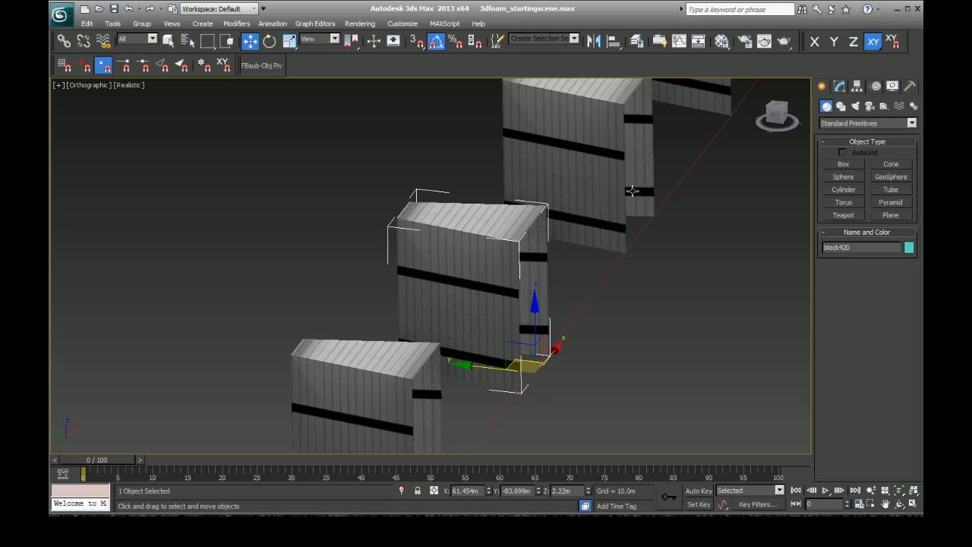
left_click(687, 175)
left_click(597, 304)
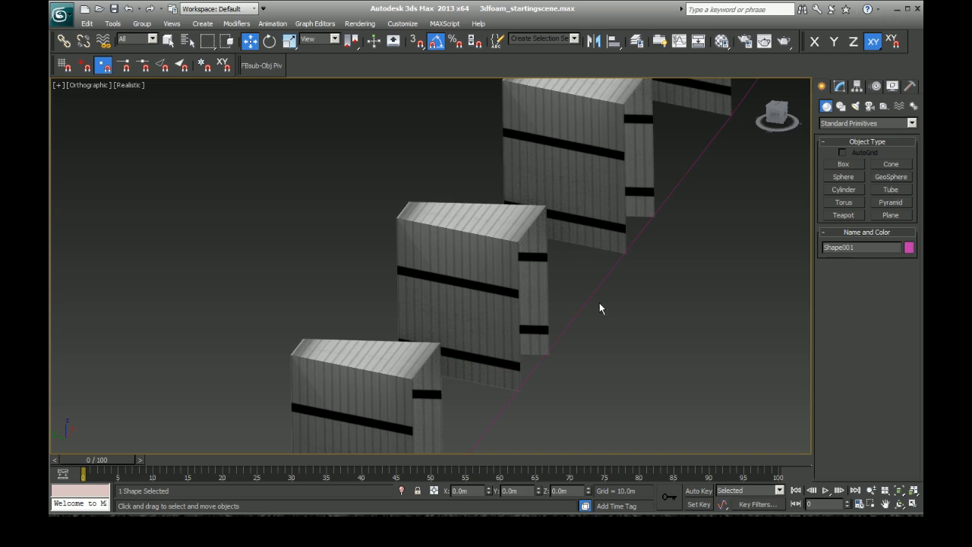
left_click(484, 292)
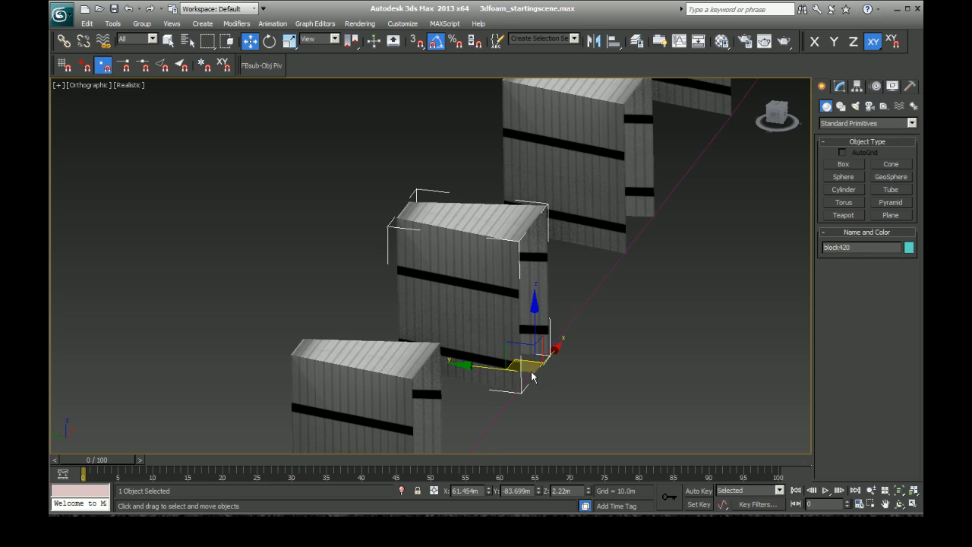
Step: Select a foam block on the far curve of the wall spline and examine its orientation up close
scroll(535, 364, "down", 10)
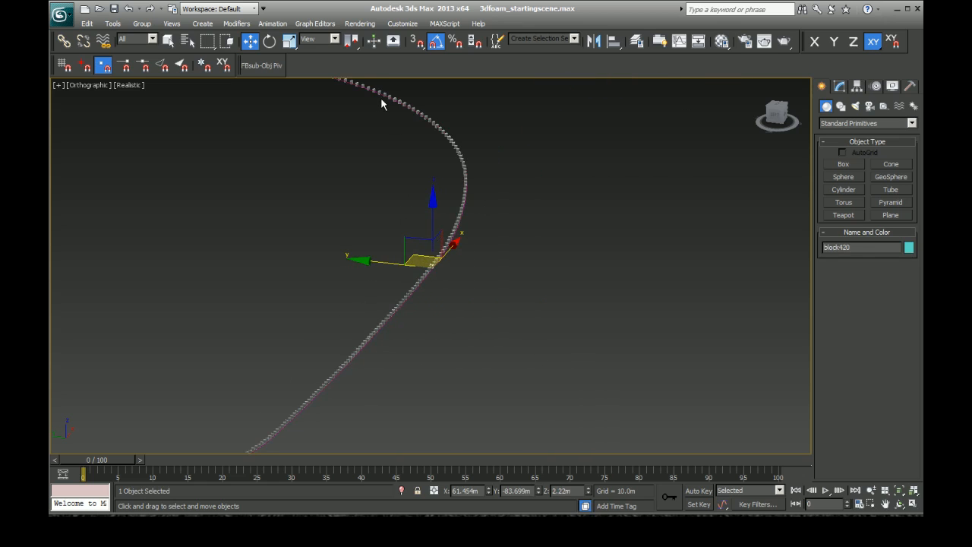
middle_click_drag(336, 157, 280, 151, "alt")
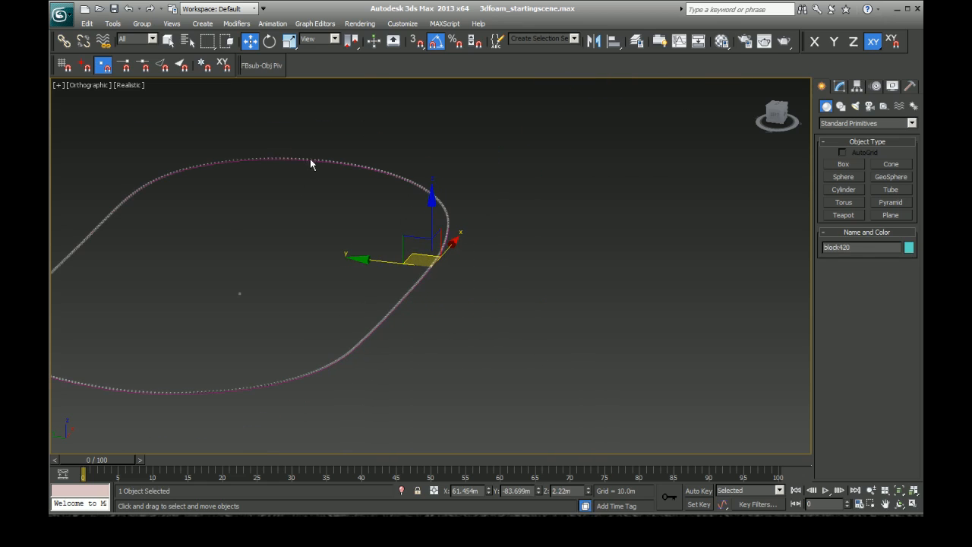
left_click(310, 158)
key("z")
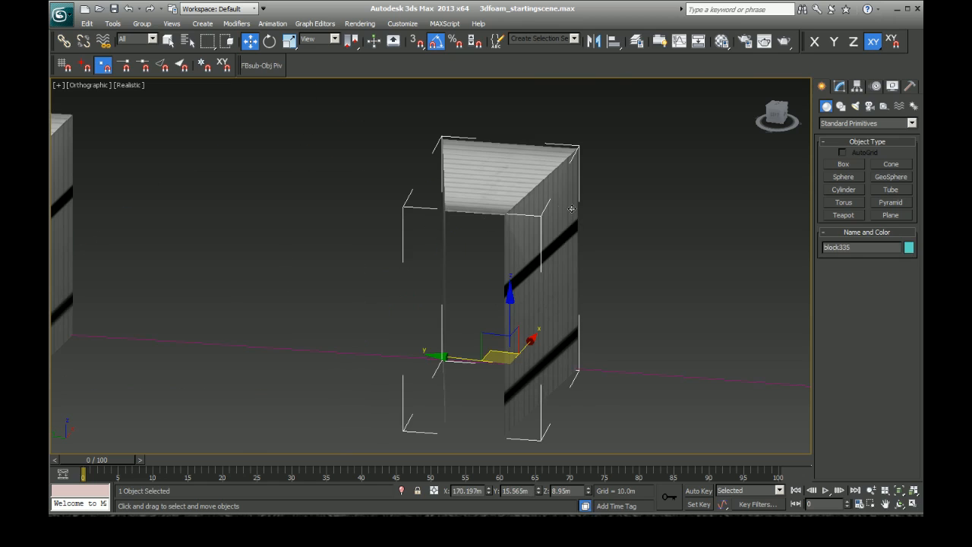
middle_click_drag(532, 224, 454, 237, "alt")
scroll(454, 237, "down", 6)
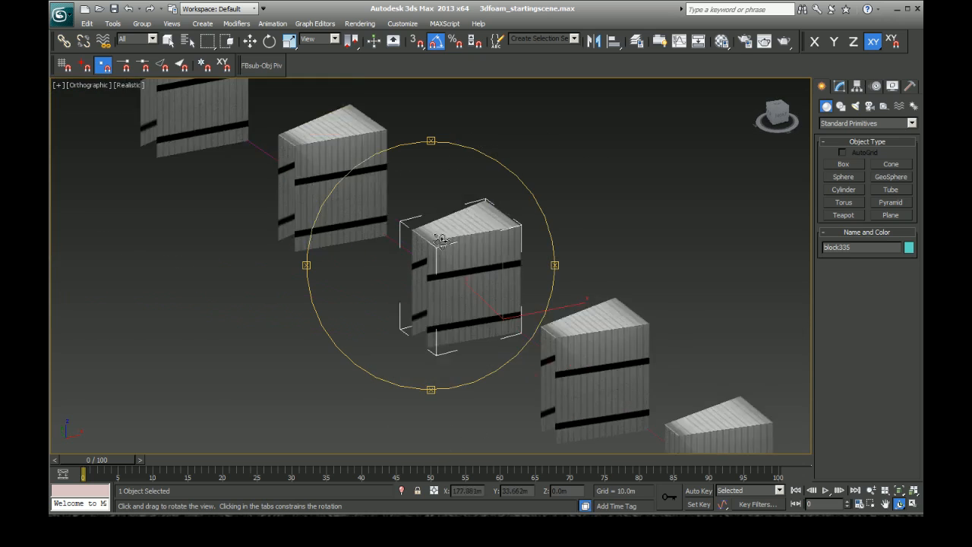
key("w")
Step: Unhide all scene objects, and hide the large pale surface surrounding the blocks so the wall stays displayed
right_click(525, 183)
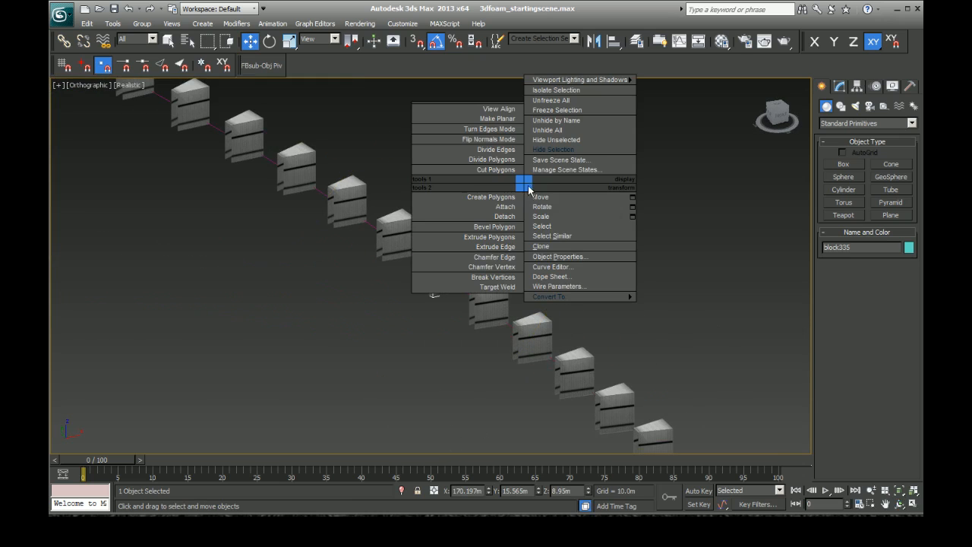
left_click(564, 130)
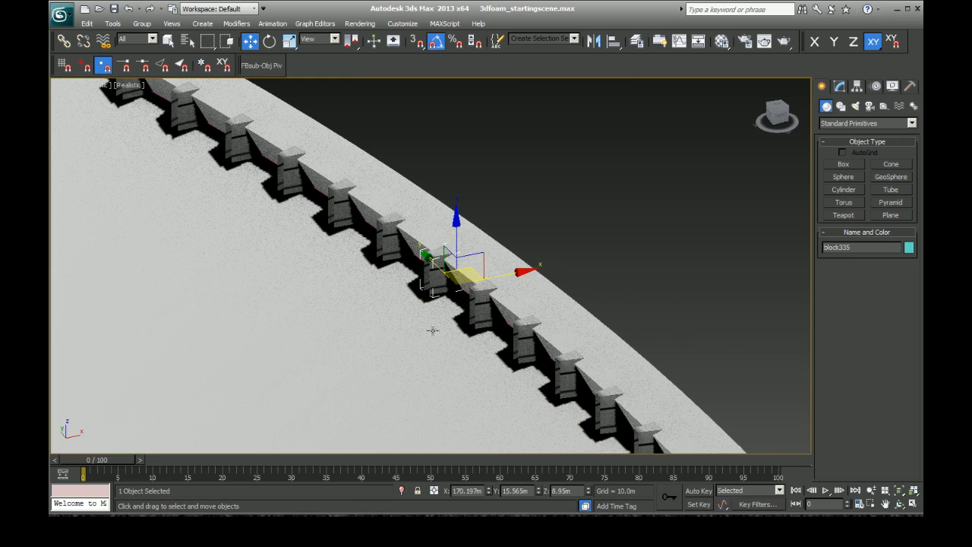
left_click(360, 337)
right_click(361, 335)
left_click(388, 301)
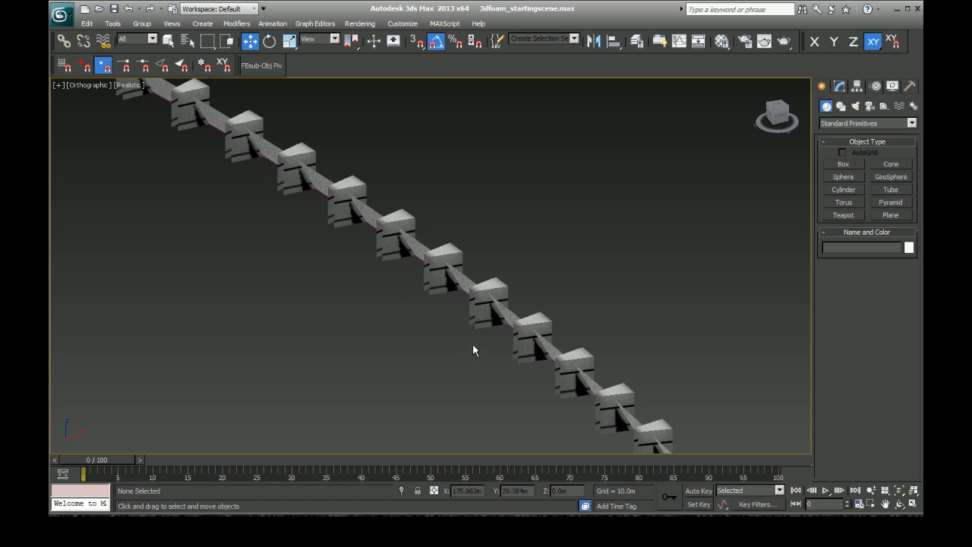
Step: Select a foam block on the curved wall and examine from several angles how the blocks sit against the wall
left_click(466, 287)
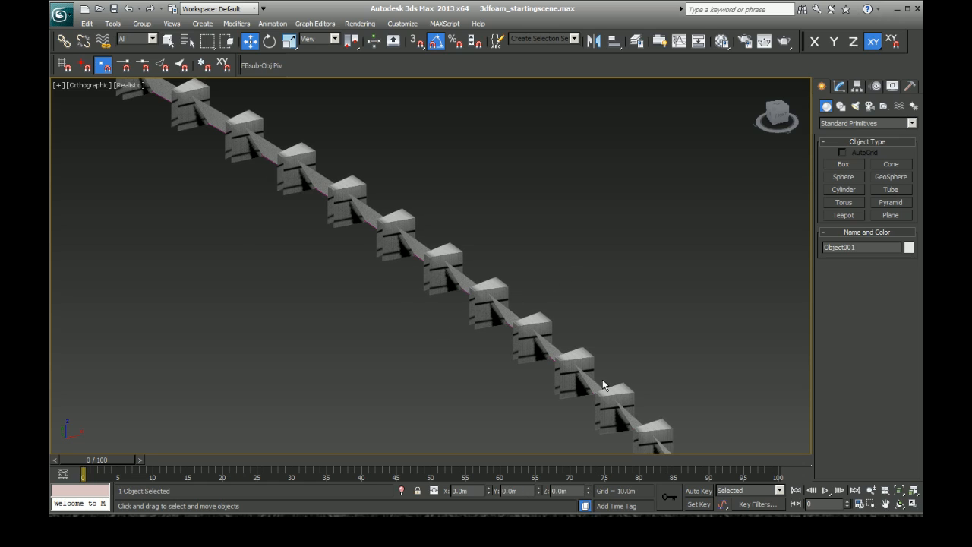
left_click(503, 303)
key("z")
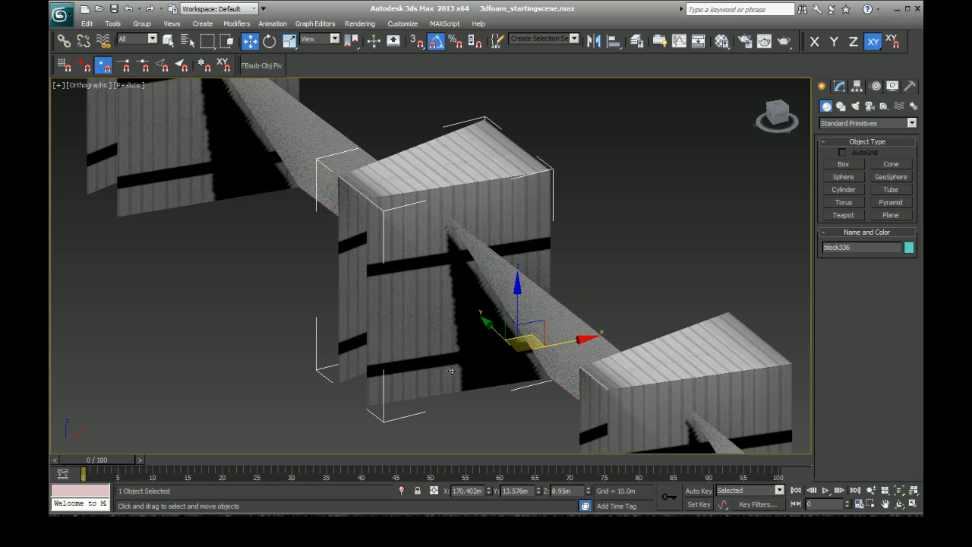
scroll(501, 393, "down", 5)
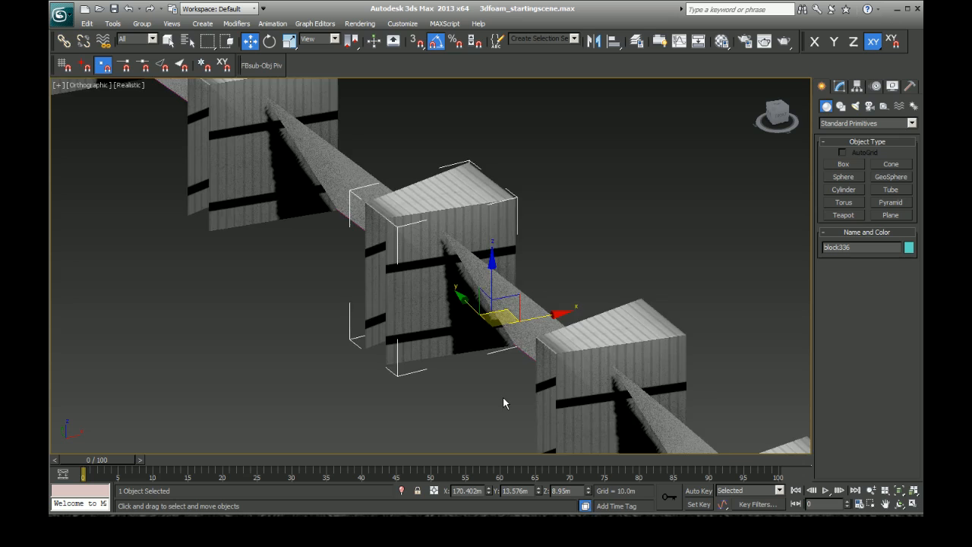
scroll(490, 395, "up", 4)
scroll(487, 388, "down", 2)
scroll(477, 378, "down", 4)
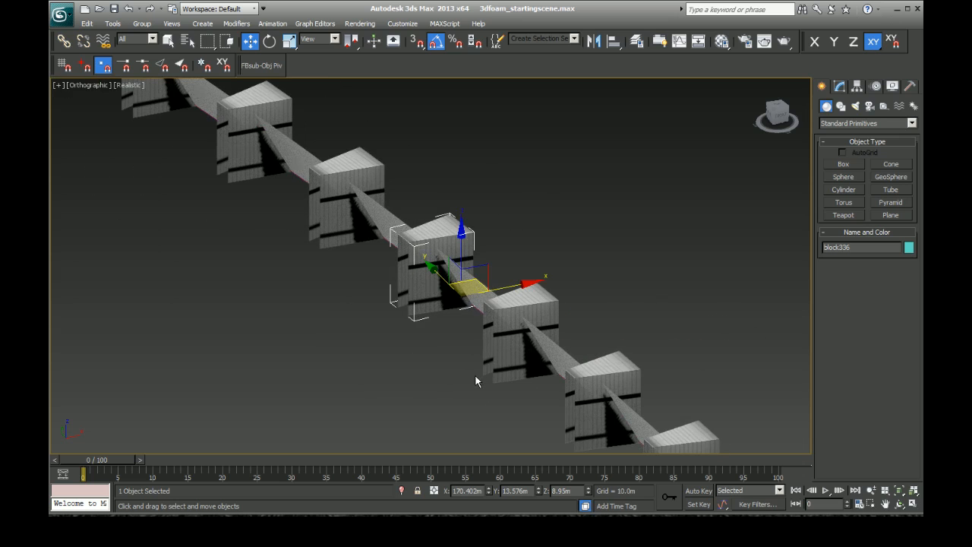
scroll(458, 378, "up", 4)
mouse_move(774, 111)
left_mouse_down()
mouse_move(779, 126)
mouse_move(819, 130)
mouse_move(805, 97)
mouse_move(770, 100)
left_mouse_up()
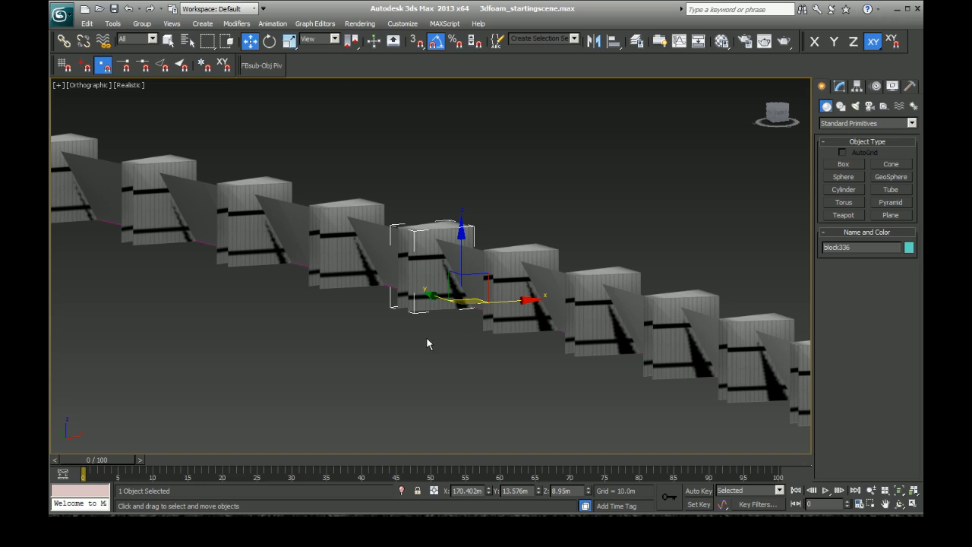
scroll(551, 275, "down", 6)
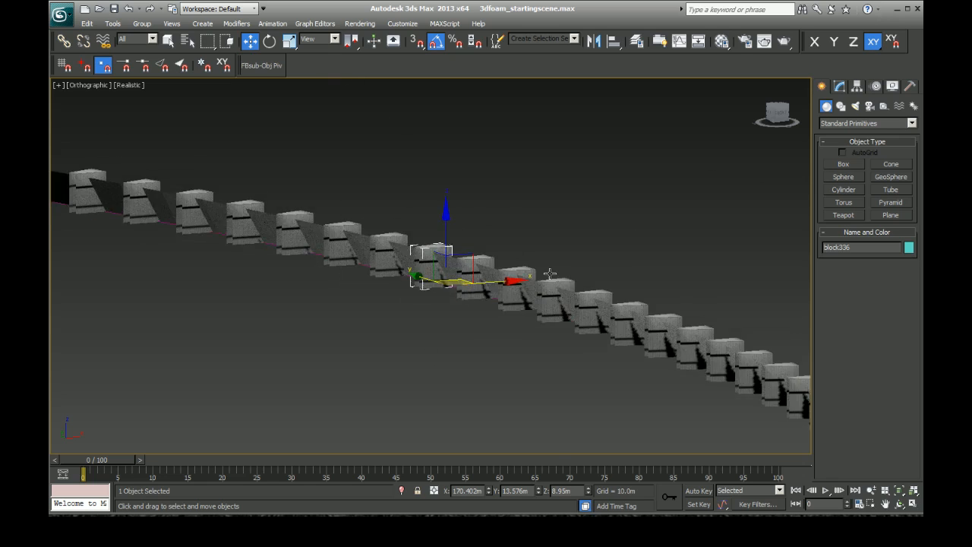
mouse_move(781, 116)
left_mouse_down()
mouse_move(827, 125)
mouse_move(800, 114)
left_mouse_up()
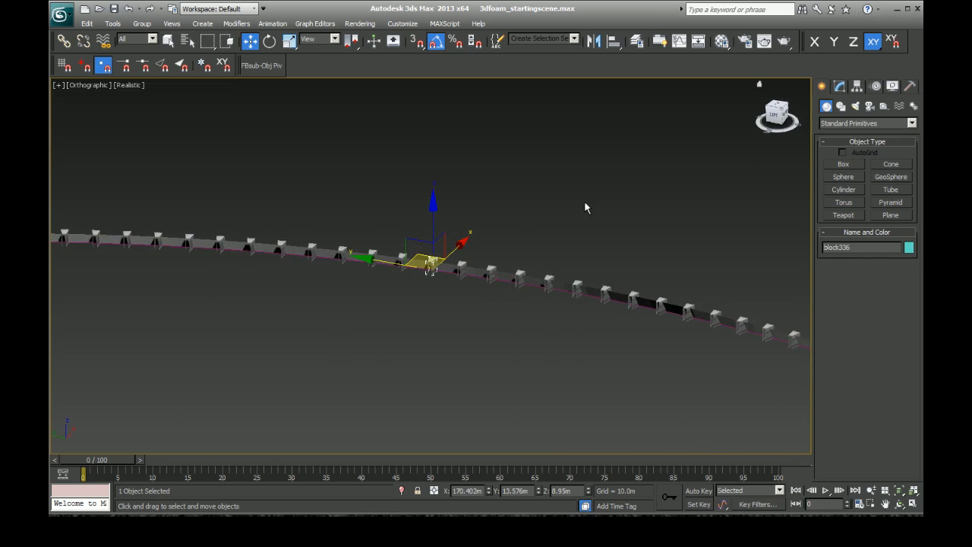
Step: Select the wall and its spline together and hide both
left_click(486, 360)
scroll(519, 317, "up", 5)
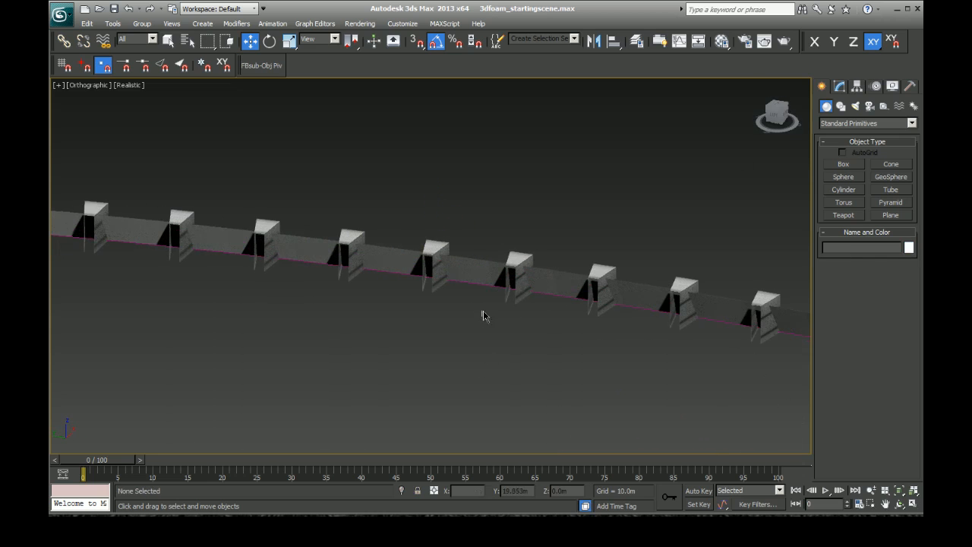
left_click_drag(481, 266, 481, 237)
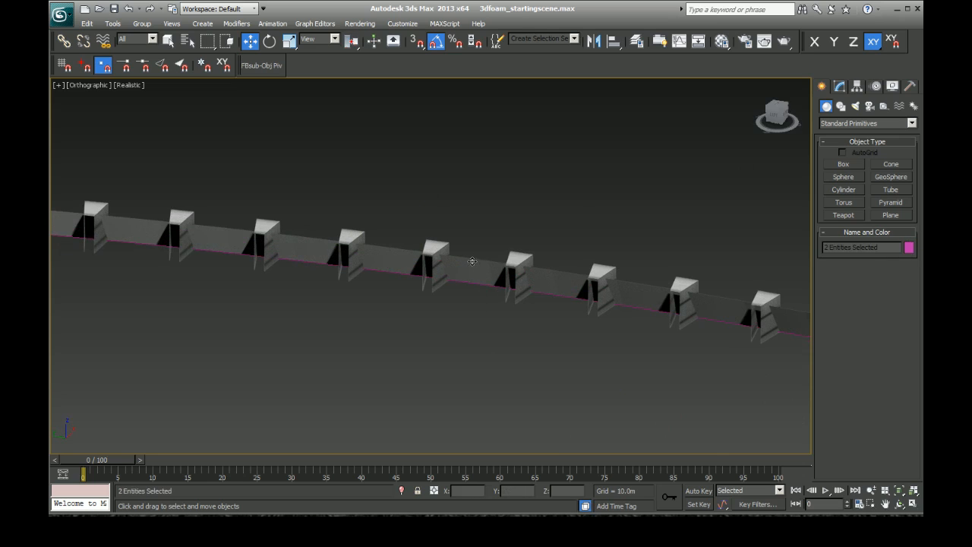
right_click(473, 255)
left_click(490, 239)
scroll(456, 322, "down", 5)
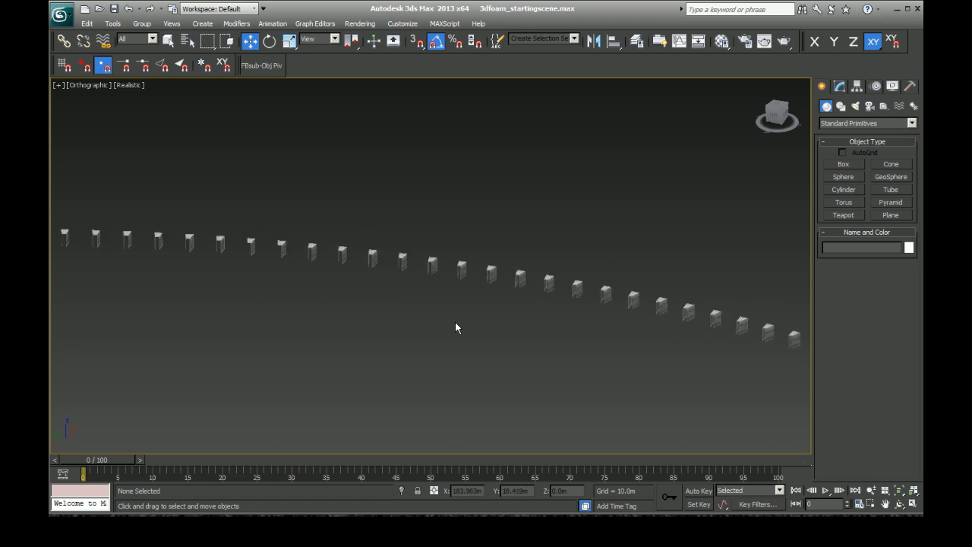
Step: Select a run of foam blocks along the far curve, extend it along the row, and deselect everything
left_click_drag(300, 219, 658, 338)
left_click_drag(658, 336, 656, 338)
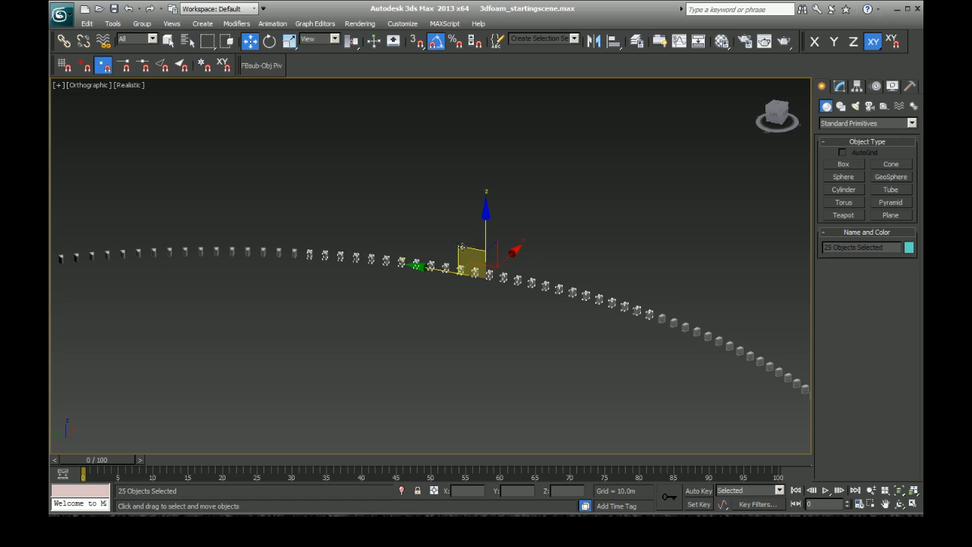
left_click_drag(335, 222, 214, 273)
left_click_drag(235, 218, 183, 273, "ctrl")
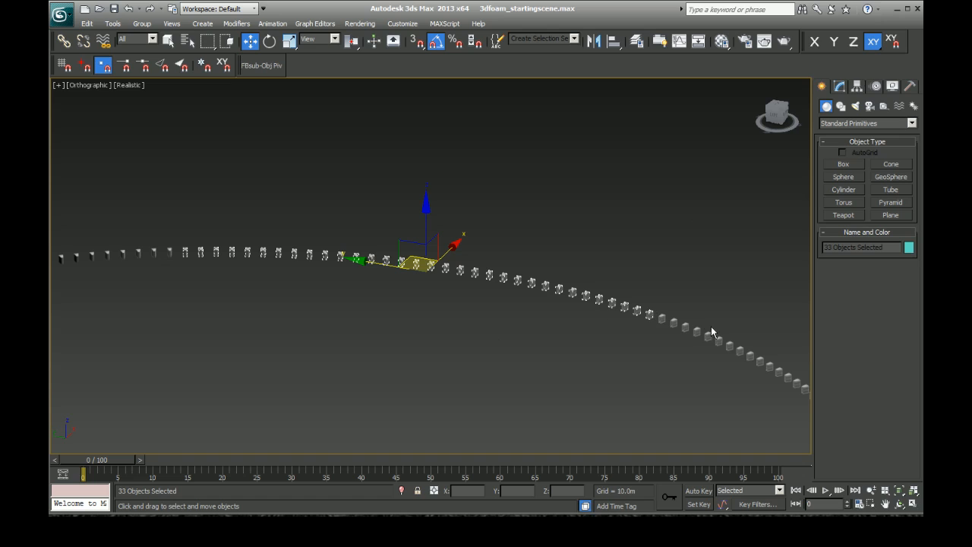
left_click(639, 355)
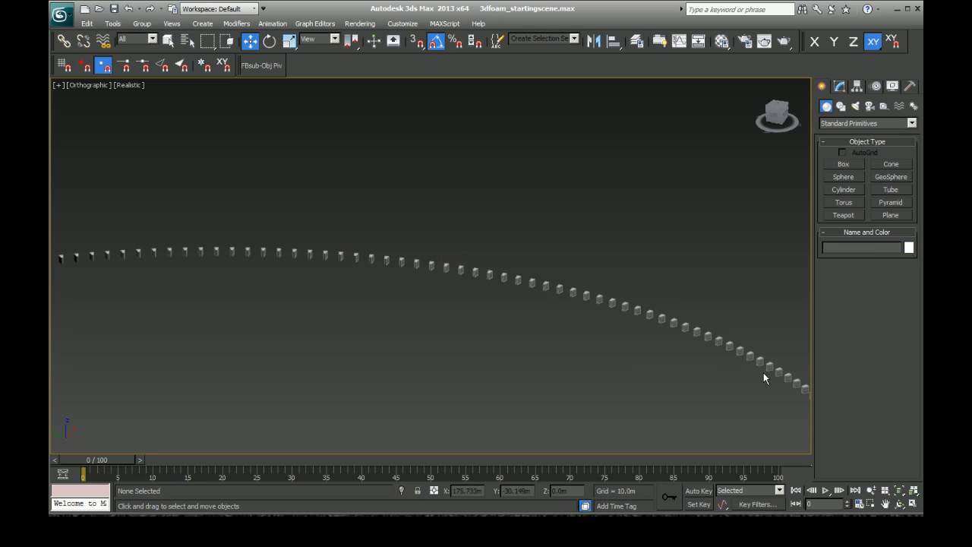
Step: Examine the whole ring of blocks and select two separate blocks on the curve to compare their placement
scroll(752, 371, "down", 6)
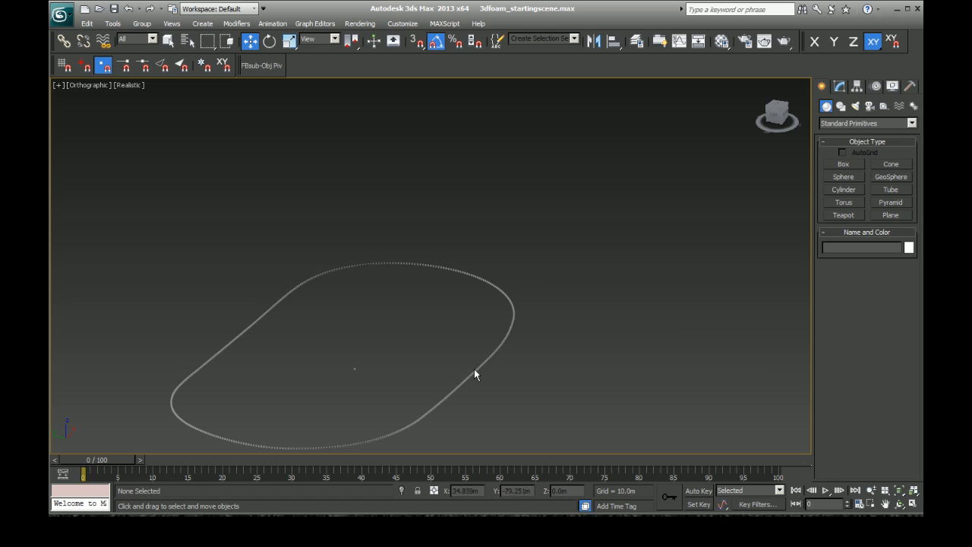
scroll(516, 319, "up", 5)
scroll(493, 304, "up", 5)
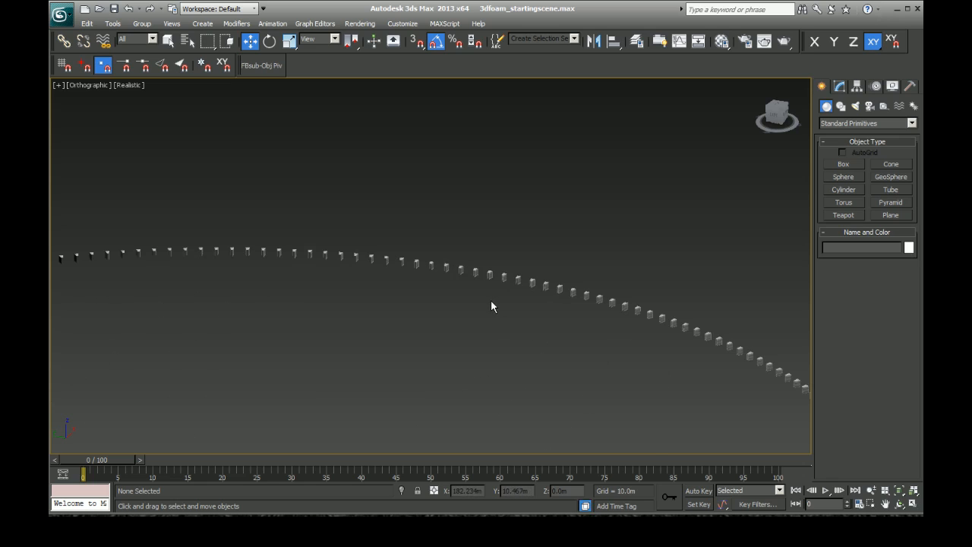
scroll(489, 325, "down", 2)
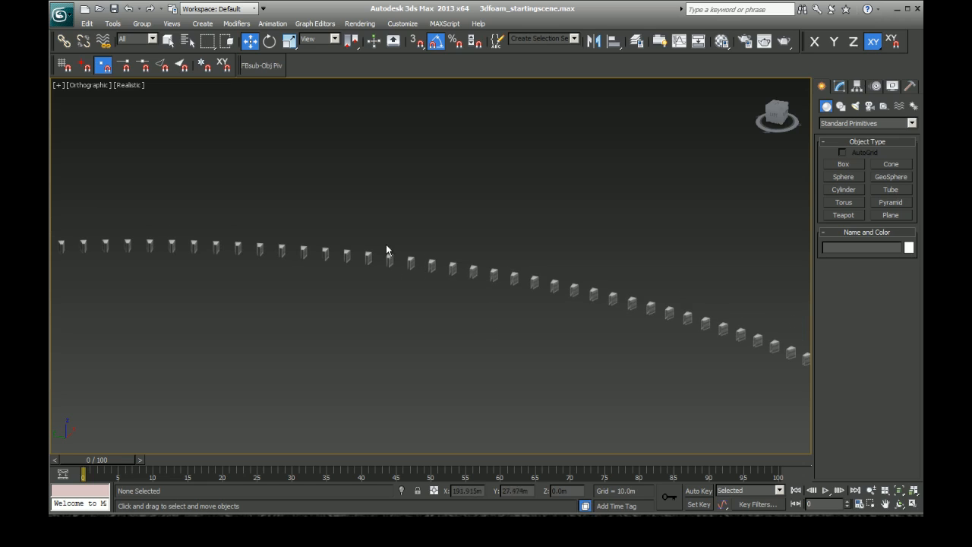
left_click(515, 274)
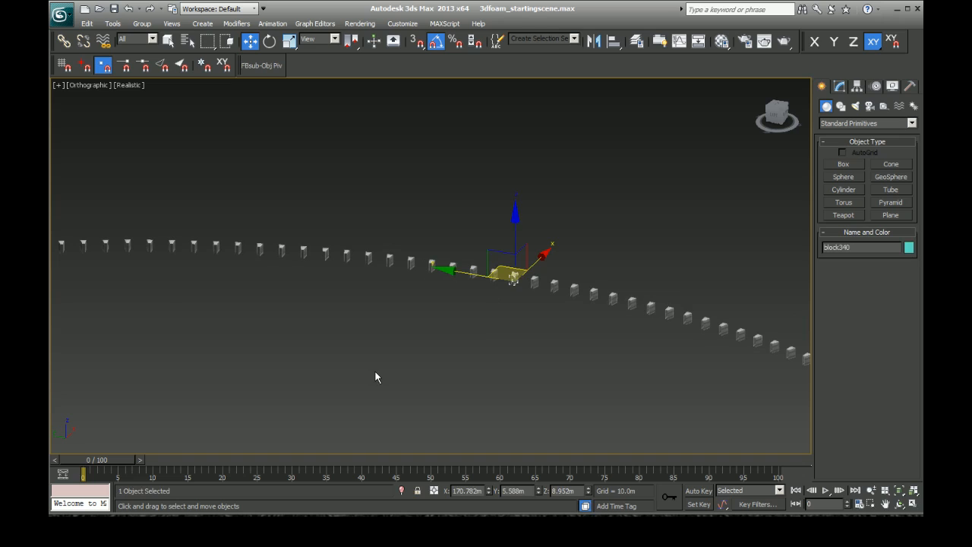
left_click(707, 322)
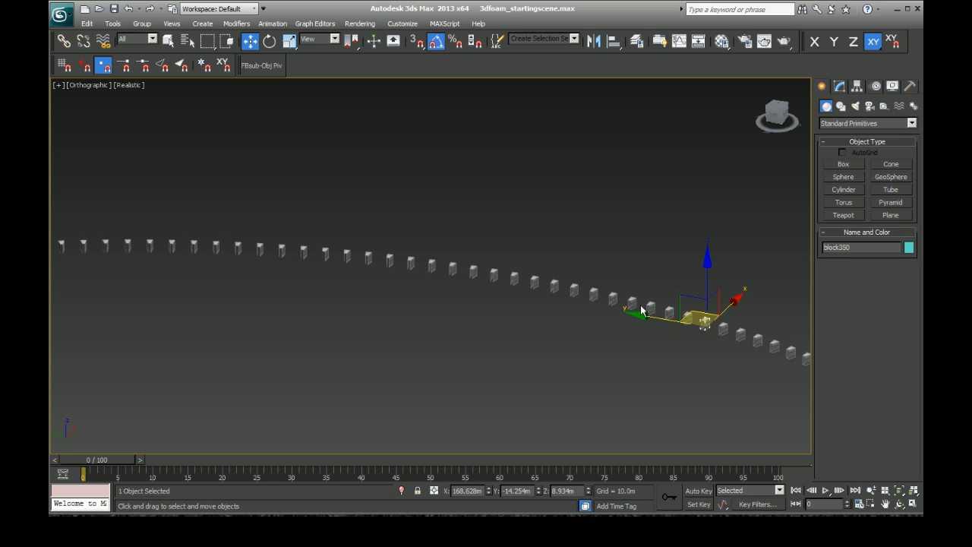
right_click(531, 341)
Step: Undo the block selections and the hiding of the wall and spline, and clear the selection
key("ctrl+z")
key("ctrl+z")
key("ctrl+z")
key("ctrl+z")
key("ctrl+z")
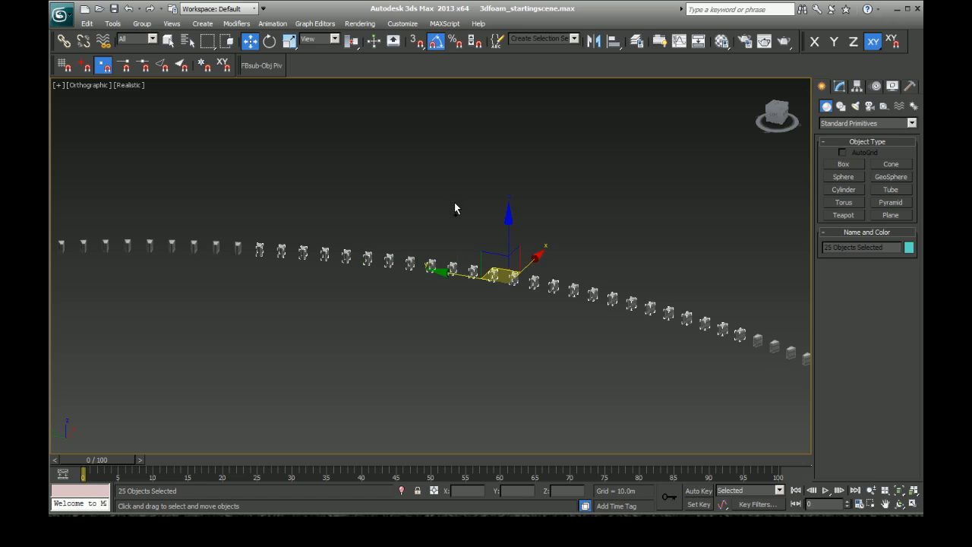
key("ctrl+z")
key("ctrl+z")
left_click(550, 358)
Step: Select a foam block on the curved wall and examine closely how it intersects the wall
scroll(521, 282, "up", 5)
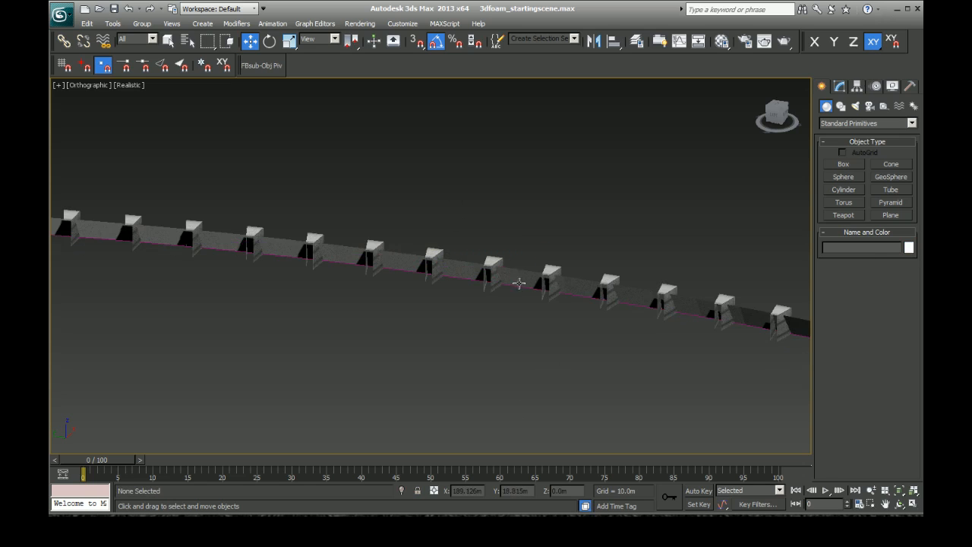
left_click(726, 309)
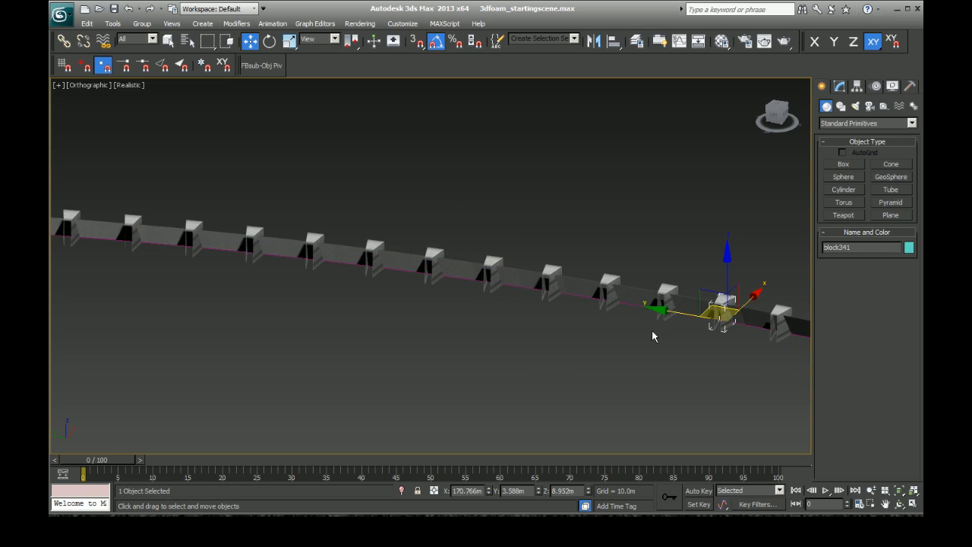
key("z")
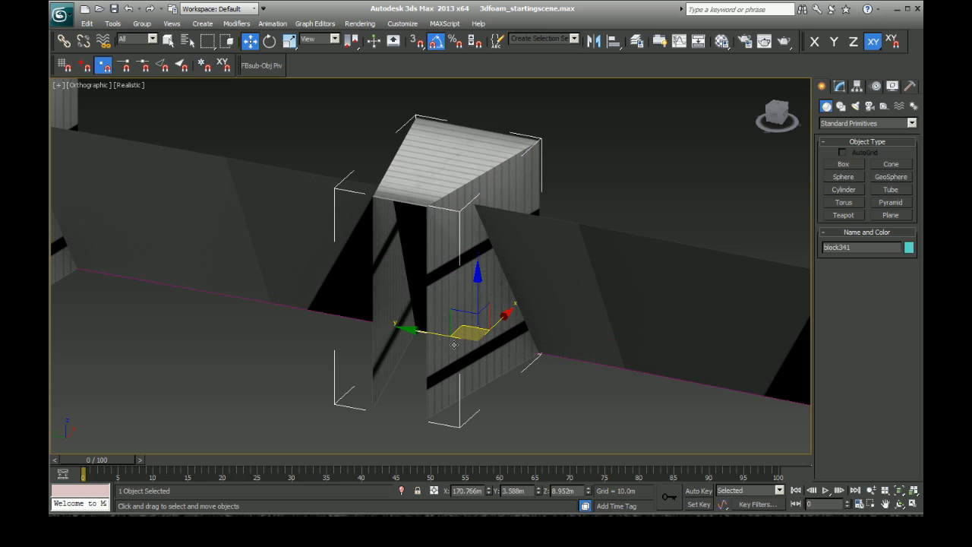
key("ctrl+r")
mouse_move(456, 332)
left_mouse_down()
mouse_move(461, 316)
mouse_move(444, 323)
left_mouse_up()
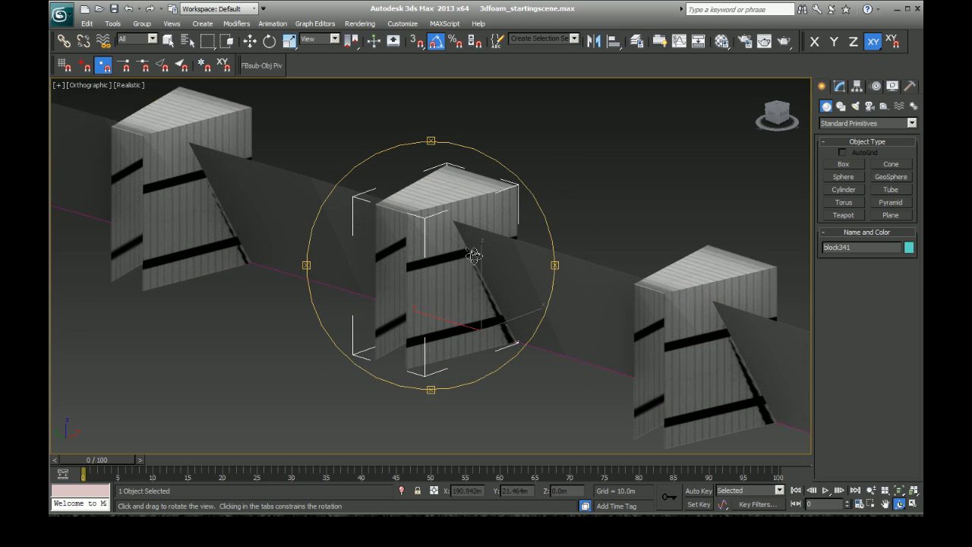
key("w")
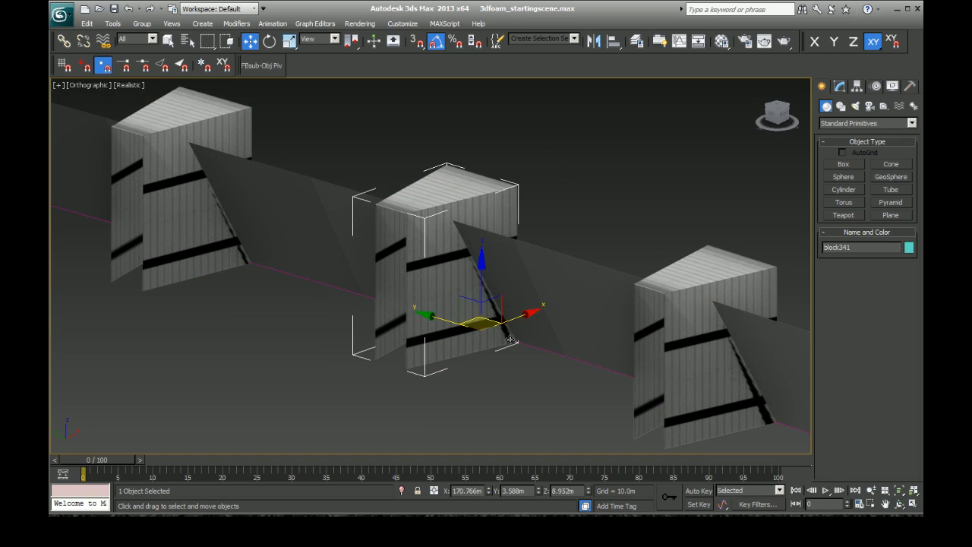
scroll(511, 341, "down", 5)
scroll(346, 290, "down", 5)
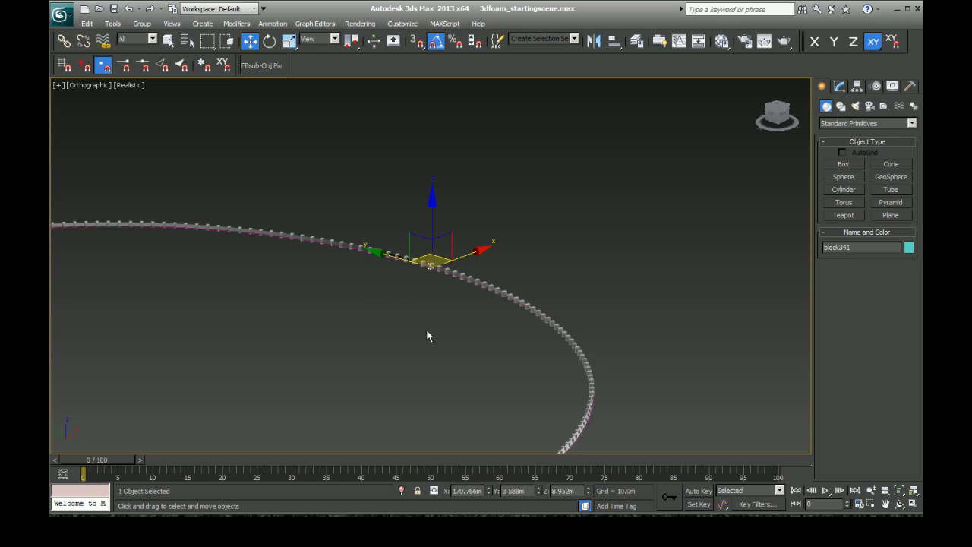
Step: Examine the foam blocks along the wall from the far curve through the straight stretch to the next bend, checking their spacing
left_click(885, 503)
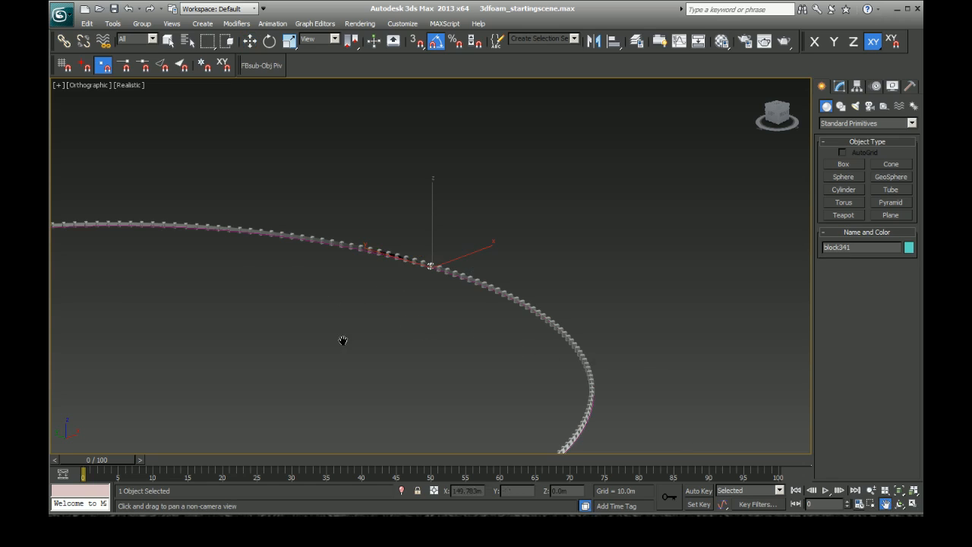
left_click_drag(343, 339, 427, 328)
left_click_drag(271, 364, 430, 328)
left_click_drag(251, 394, 432, 332)
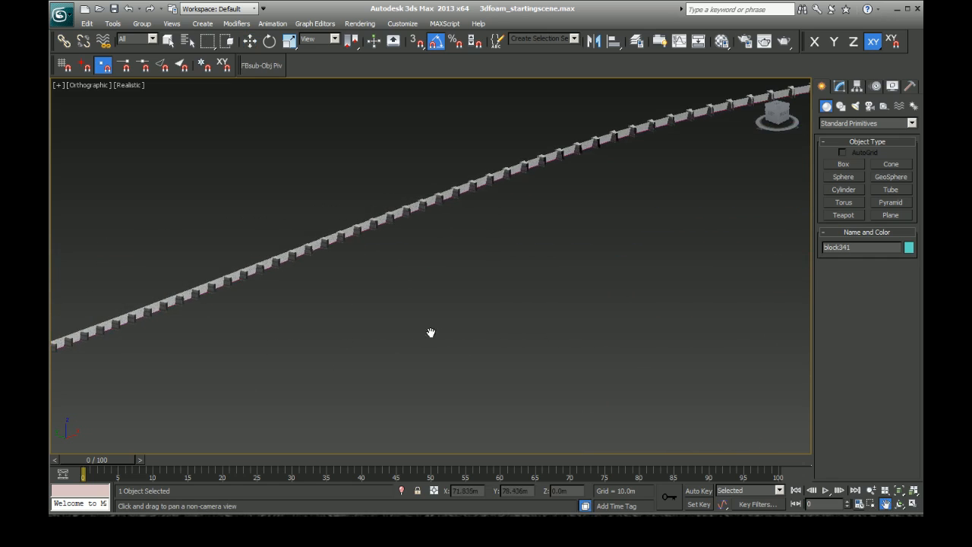
left_click_drag(273, 371, 427, 349)
left_click_drag(277, 391, 416, 355)
left_click_drag(317, 391, 481, 343)
left_click_drag(280, 406, 464, 338)
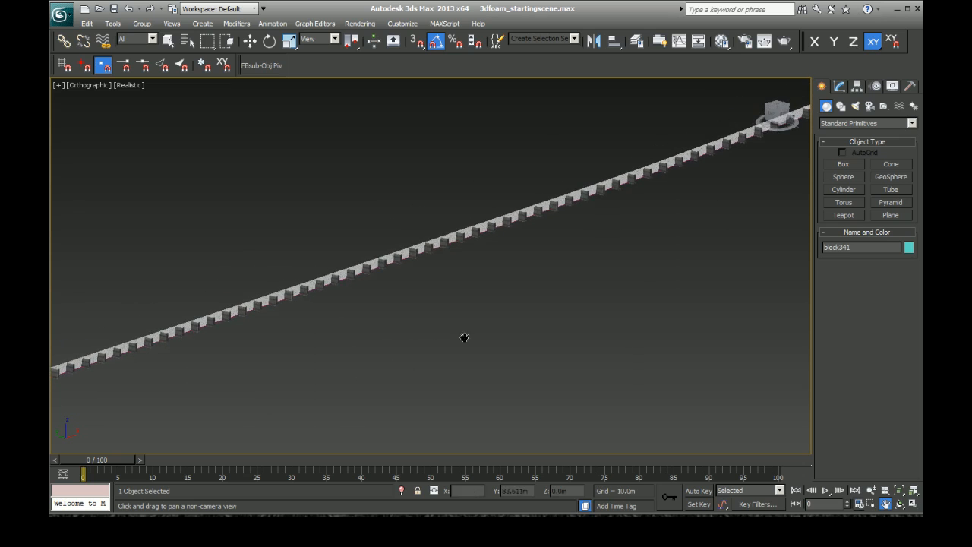
left_click_drag(285, 376, 440, 320)
left_click_drag(777, 113, 745, 113)
left_click_drag(293, 328, 380, 320)
left_click_drag(304, 331, 435, 321)
left_click_drag(295, 333, 402, 317)
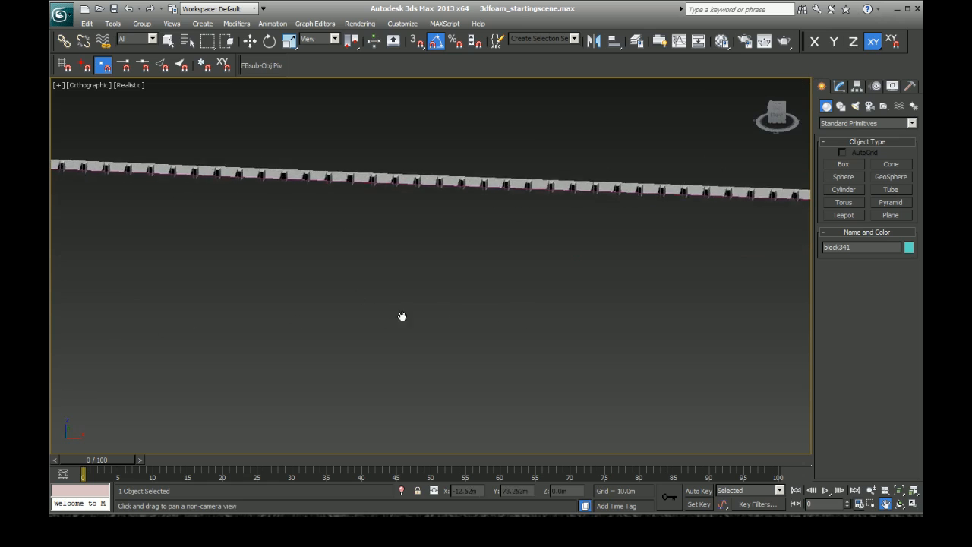
left_click_drag(293, 302, 425, 321)
left_click_drag(182, 313, 373, 319)
left_click_drag(211, 319, 425, 348)
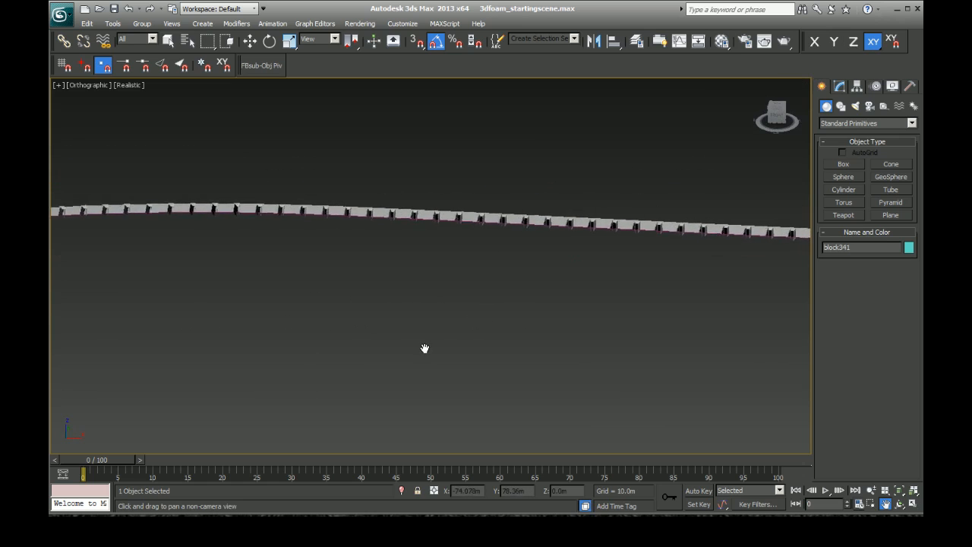
left_click_drag(234, 340, 480, 315)
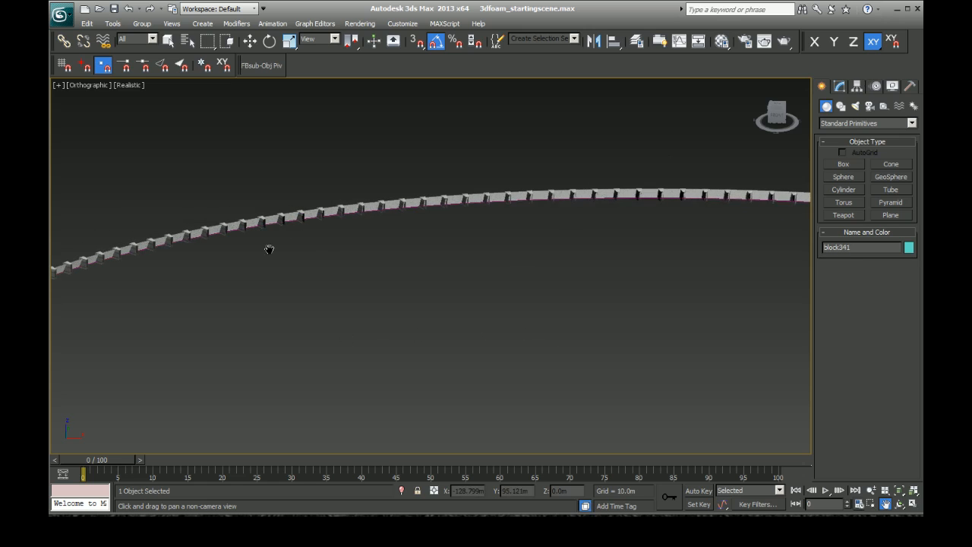
Step: Select a foam block on the bend and inspect the blocks that follow it around the curve
key("w")
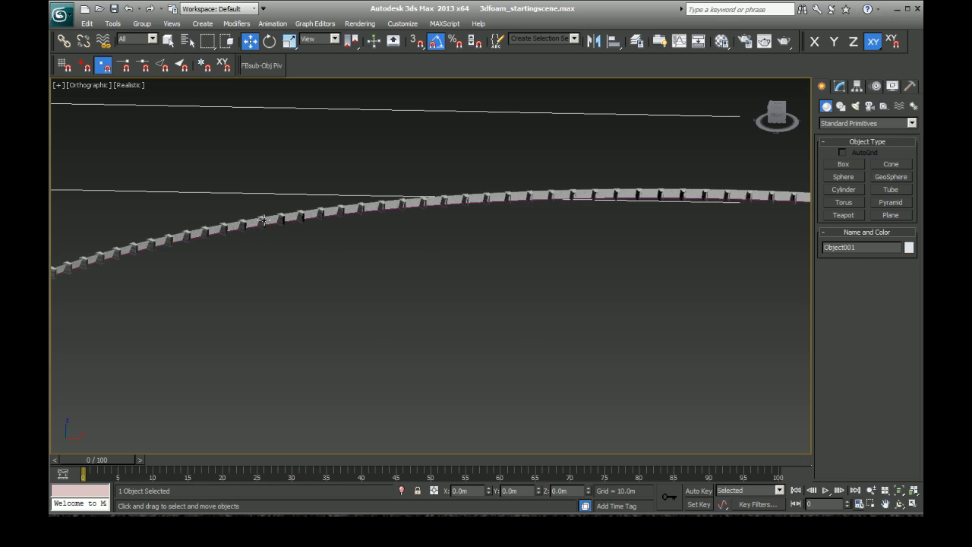
left_click(263, 222)
middle_click_drag(341, 234, 348, 260, "alt")
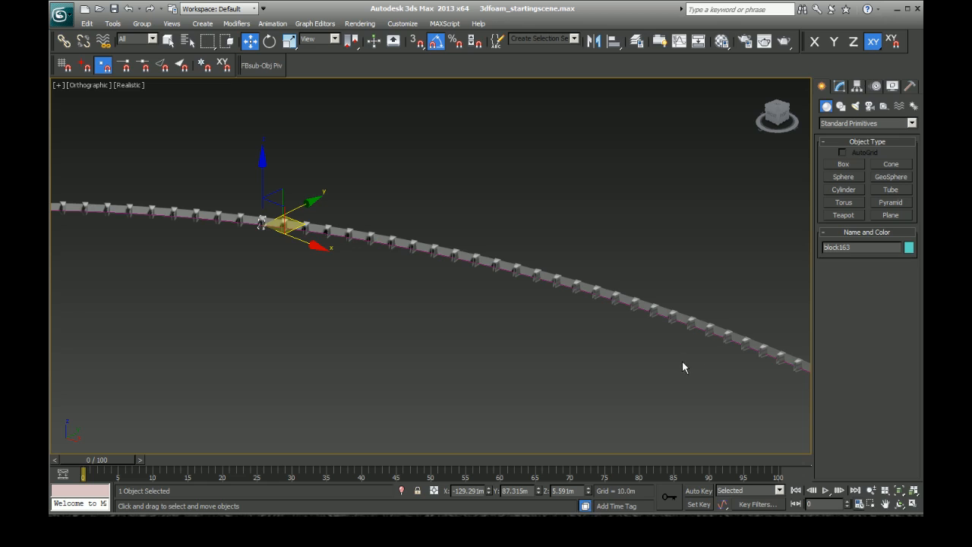
left_click(885, 504)
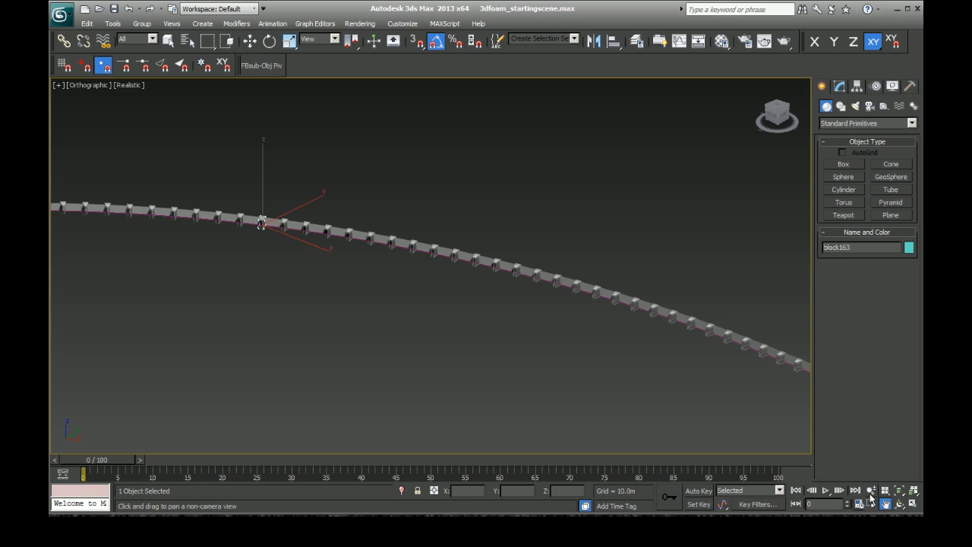
left_click_drag(395, 377, 636, 367)
left_click_drag(237, 363, 455, 347)
left_click_drag(183, 371, 375, 348)
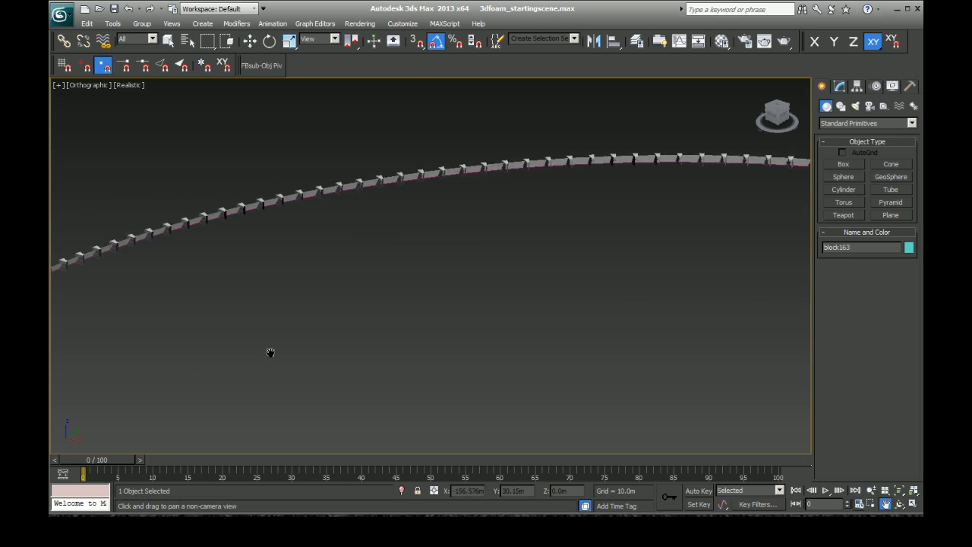
Step: Select a block further along the curve and check the row up to the tighter bend
key("w")
left_click(95, 252)
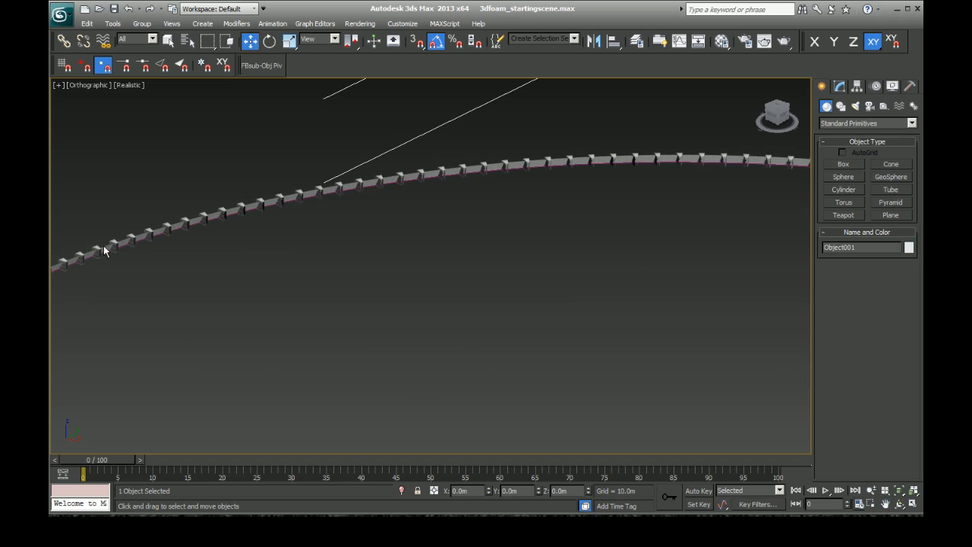
key("ctrl+r")
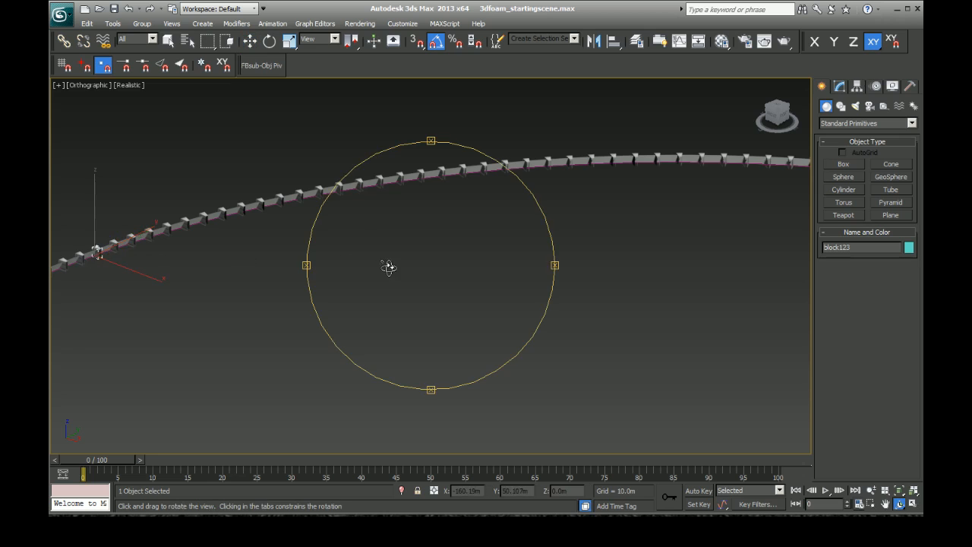
left_click_drag(388, 267, 337, 261)
key("w")
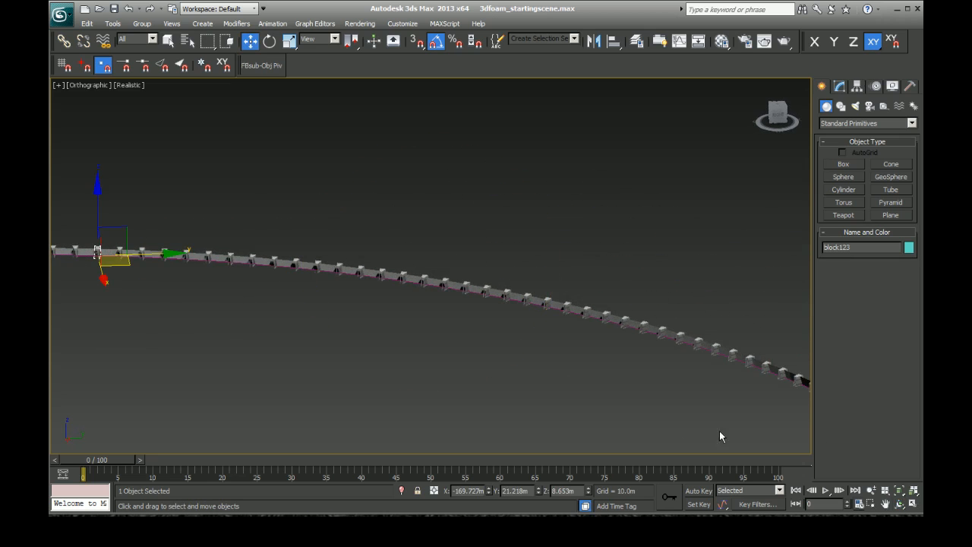
left_click(885, 506)
left_click_drag(152, 368, 485, 337)
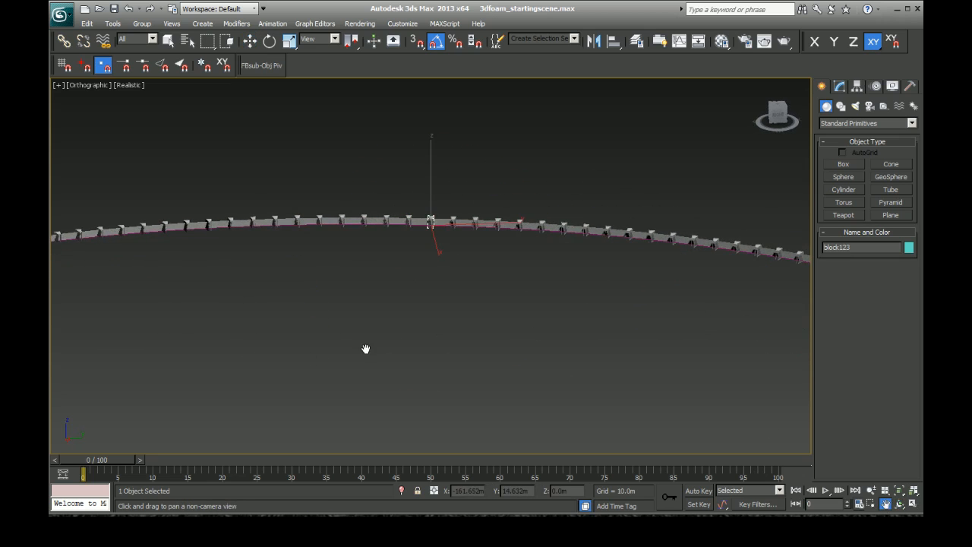
left_click_drag(295, 364, 471, 334)
mouse_move(259, 371)
left_mouse_down()
mouse_move(473, 335)
mouse_move(397, 344)
mouse_move(455, 335)
left_mouse_up()
left_click_drag(279, 325, 390, 305)
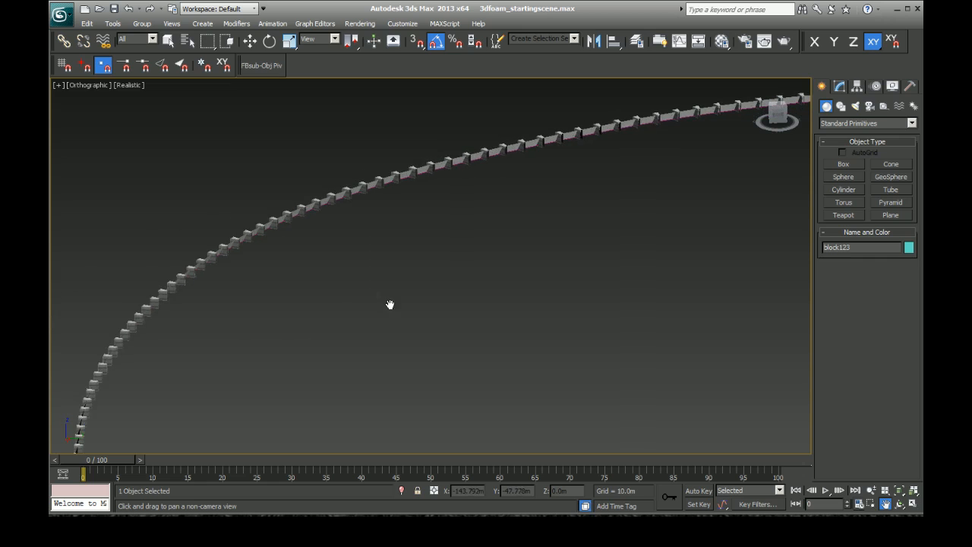
Step: Select a block on the tight bend and check the remaining blocks along the straight wall to where the row starts and ends
key("w")
left_click(248, 235)
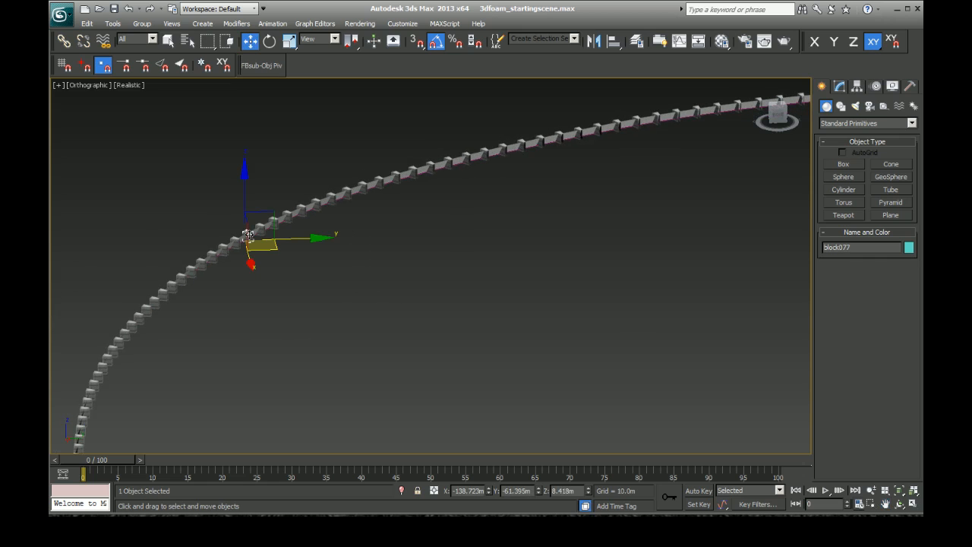
middle_click_drag(298, 258, 356, 267, "alt")
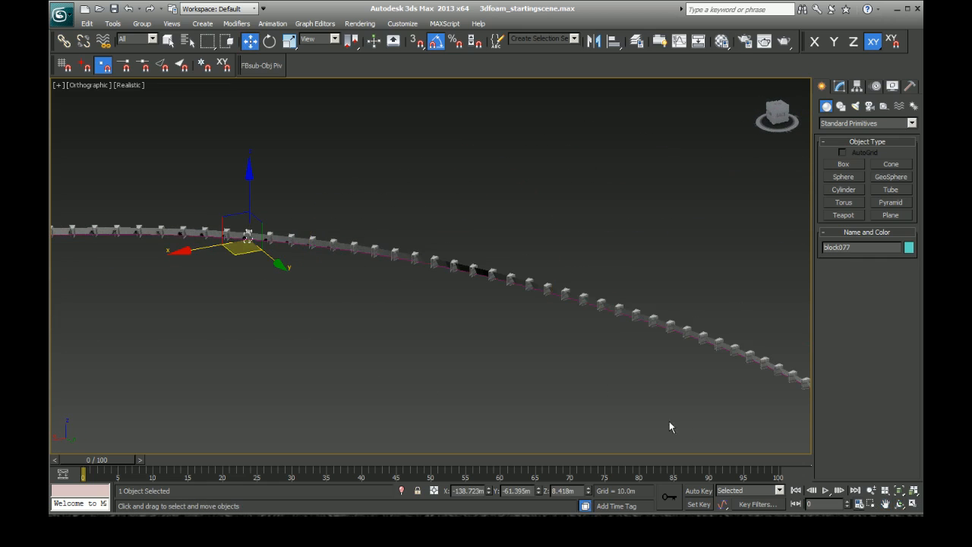
left_click(886, 504)
left_click_drag(231, 319, 509, 302)
left_click_drag(263, 338, 428, 322)
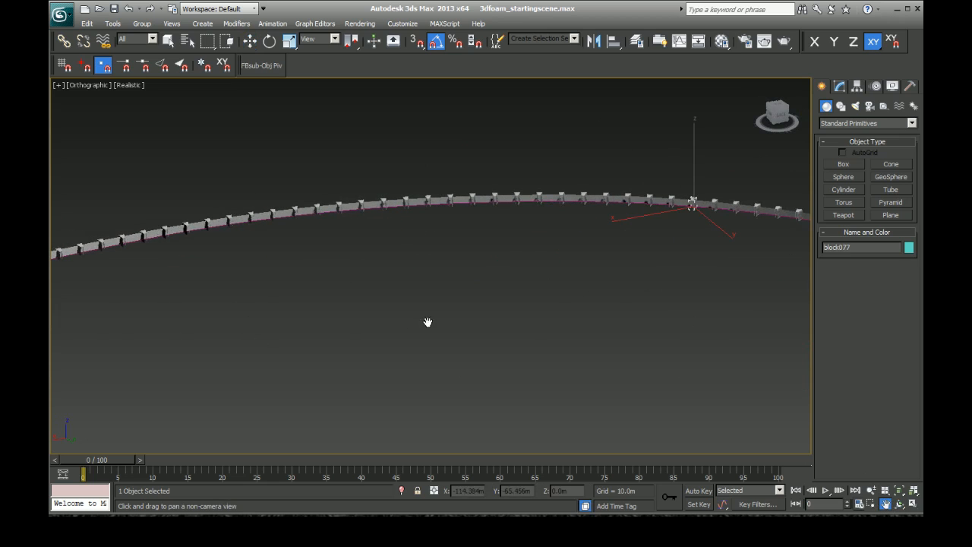
left_click_drag(207, 364, 443, 306)
left_click_drag(187, 381, 408, 326)
left_click_drag(185, 402, 395, 361)
left_click_drag(226, 392, 320, 372)
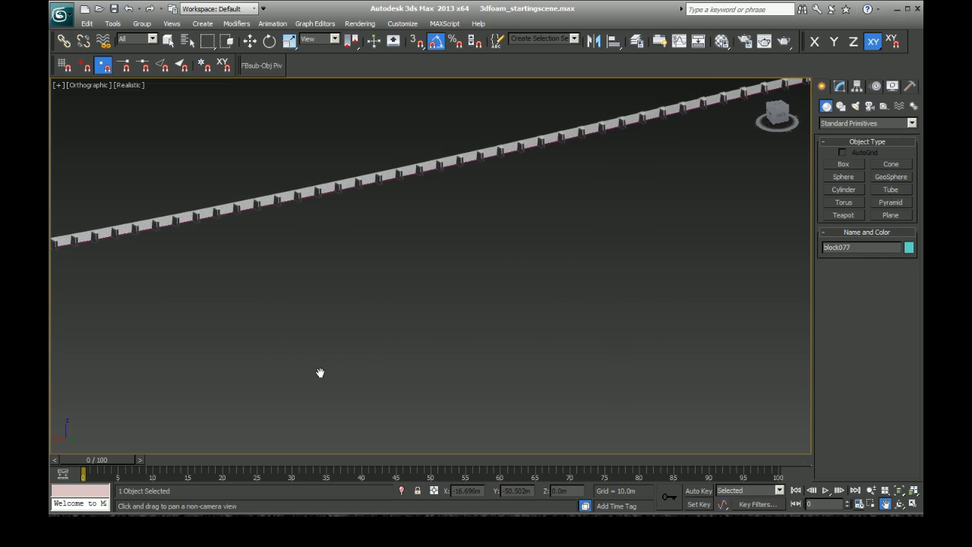
left_click_drag(156, 383, 338, 354)
left_click_drag(132, 389, 259, 337)
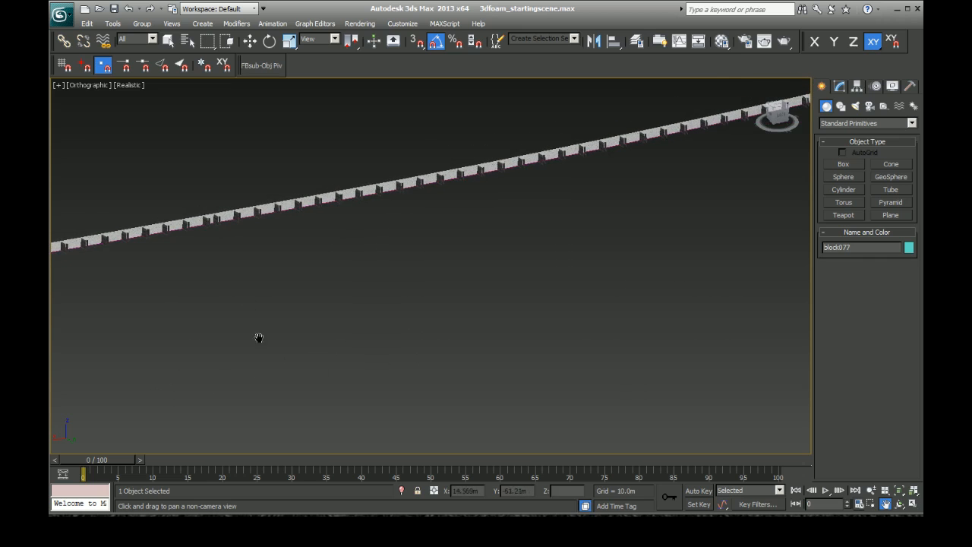
Step: Delete the first foam block, which sits too close to its neighbour where the row starts and ends
key("w")
left_click(218, 220)
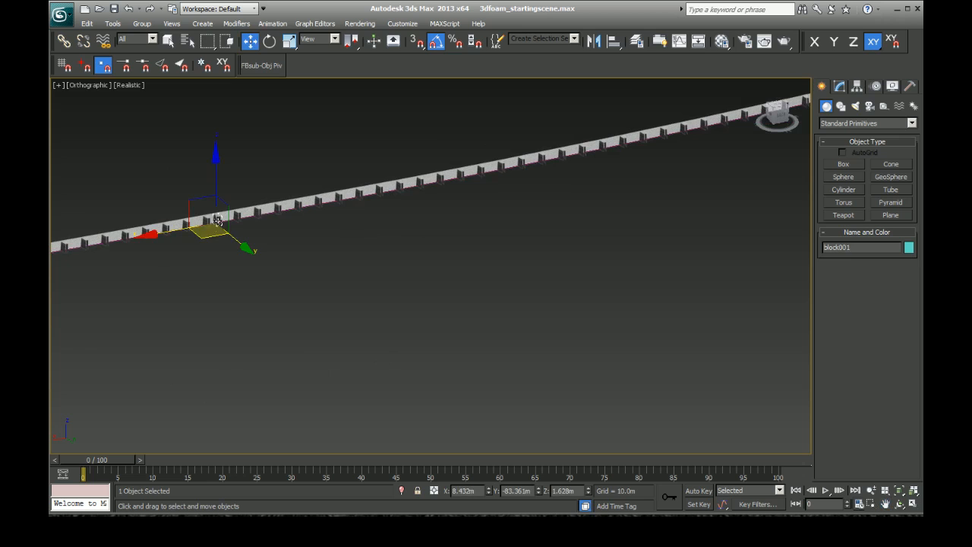
key("z")
scroll(312, 347, "down", 5)
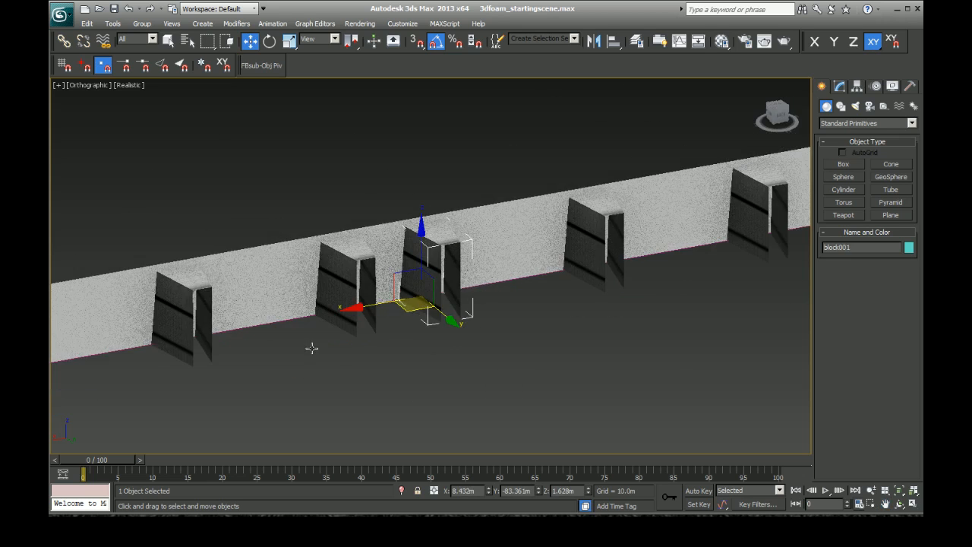
key("ctrl+r")
left_click_drag(415, 302, 365, 305)
scroll(367, 304, "down", 5)
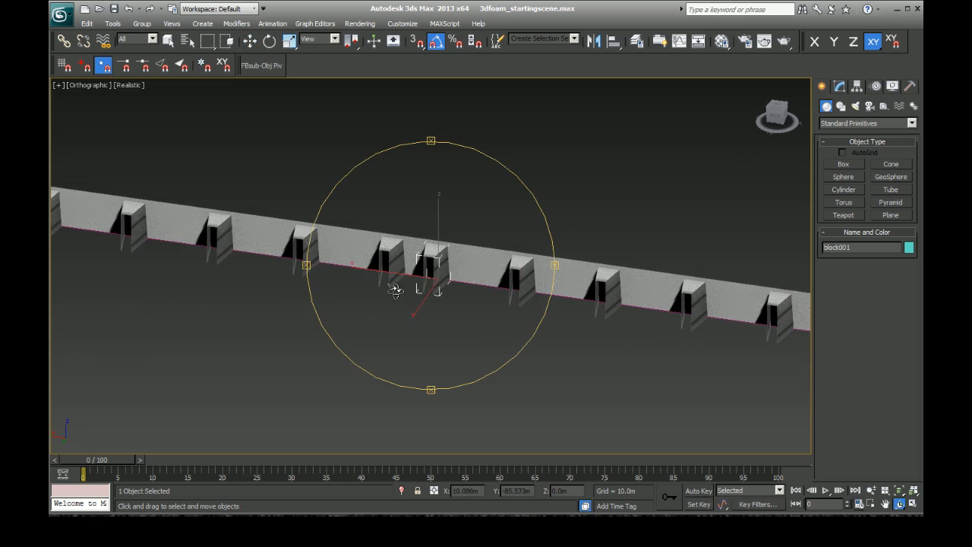
key("w")
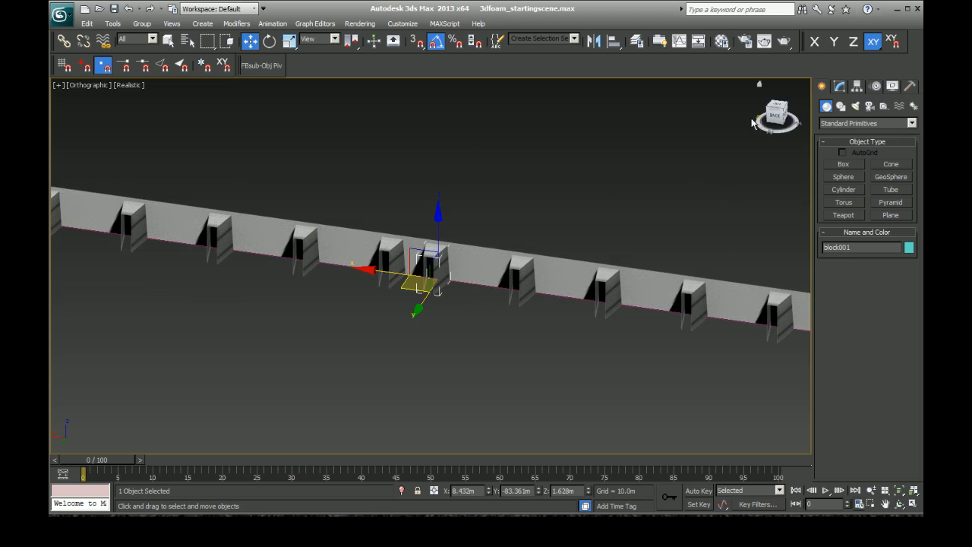
middle_click_drag(453, 241, 499, 270, "alt")
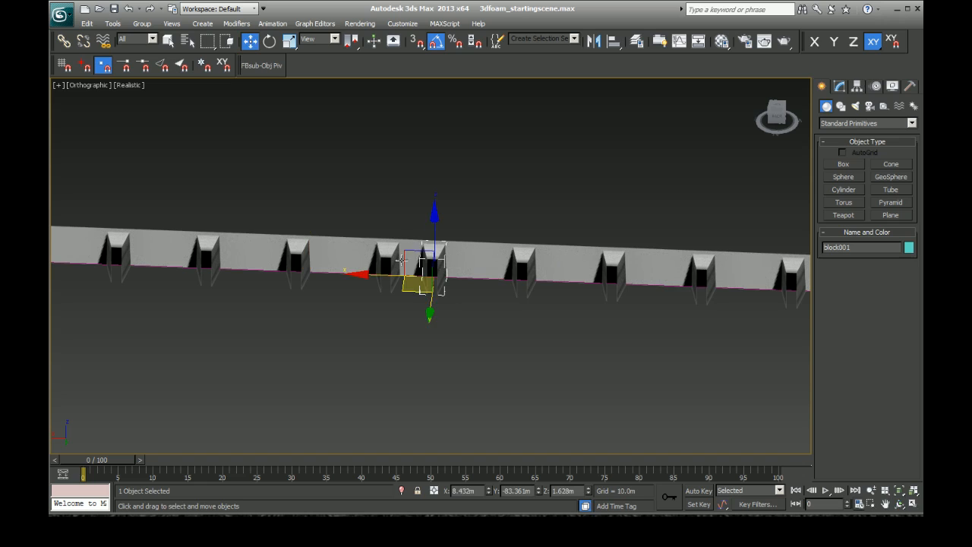
key("Delete")
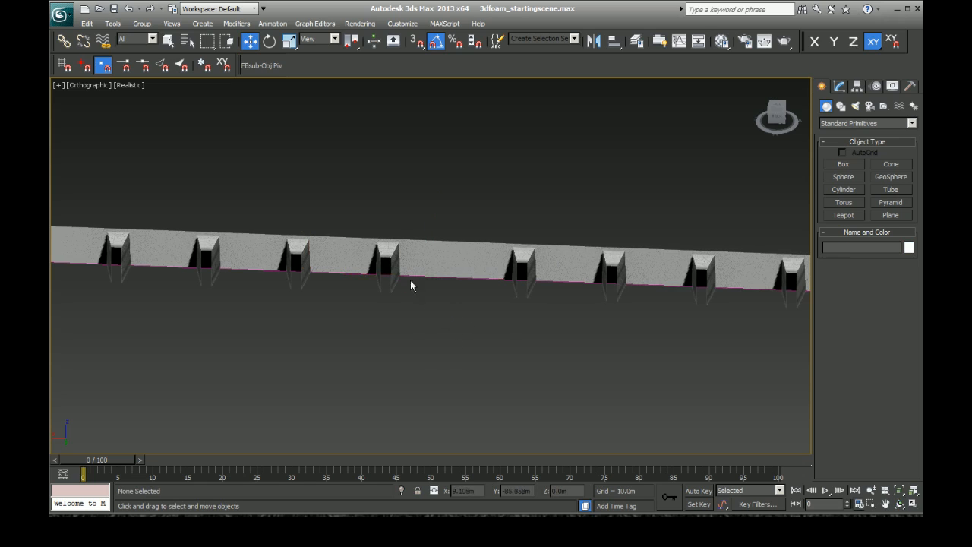
Step: Switch the reference coordinate system to Local and slide the block left of the gap along its X axis into the gap
left_click(386, 264)
left_click(323, 39)
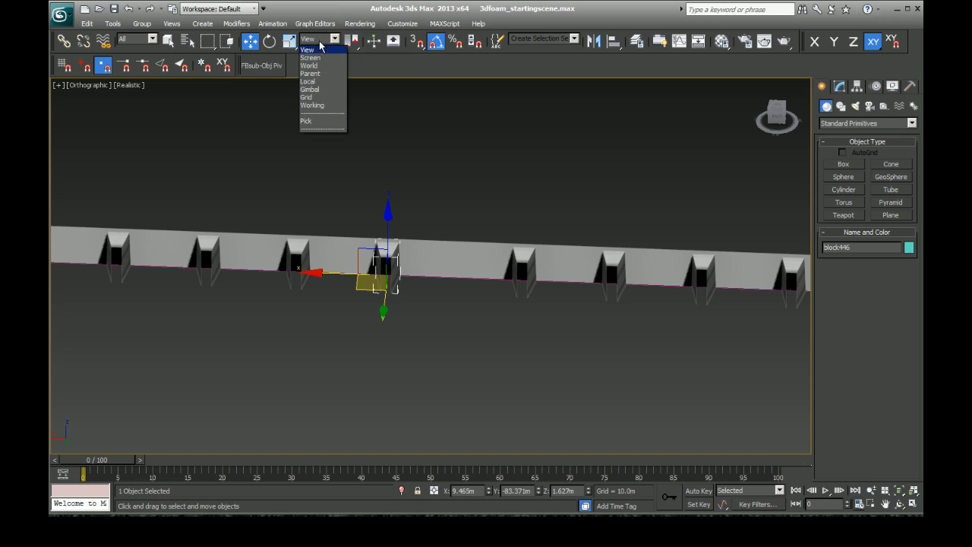
left_click(322, 81)
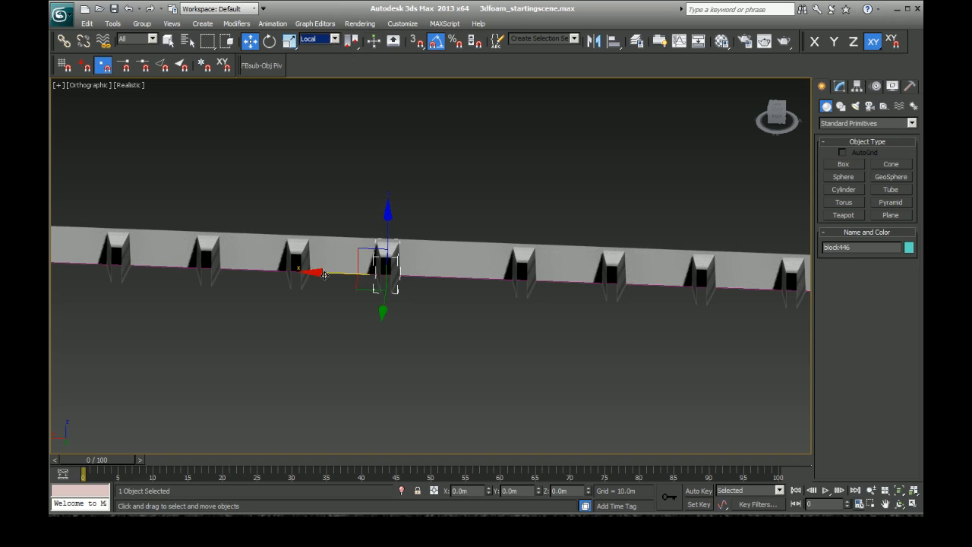
left_click_drag(319, 273, 339, 275)
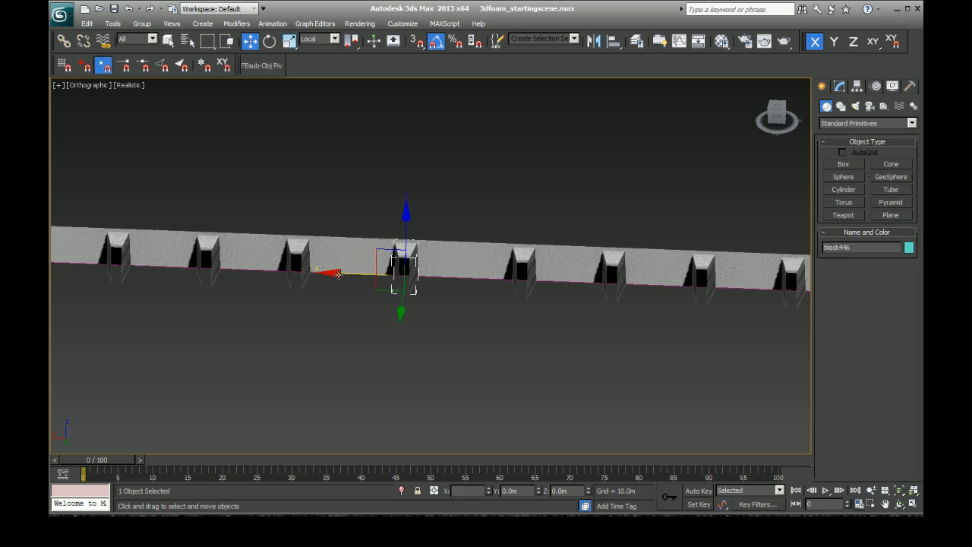
Step: Slide the two nearest blocks right of the gap along their local X axes towards it, moving the second one less
left_click(533, 262)
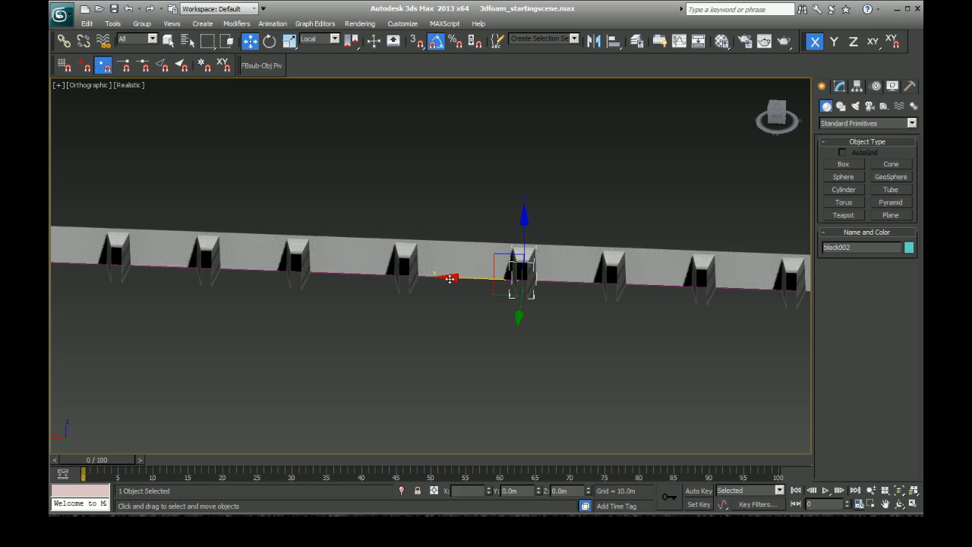
left_click_drag(450, 279, 436, 278)
left_click(617, 267)
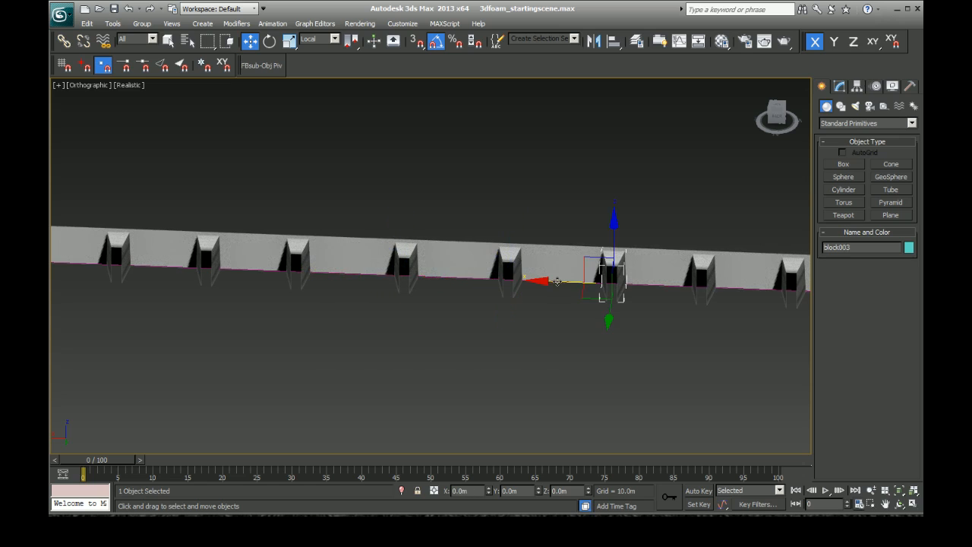
left_click_drag(546, 281, 537, 281)
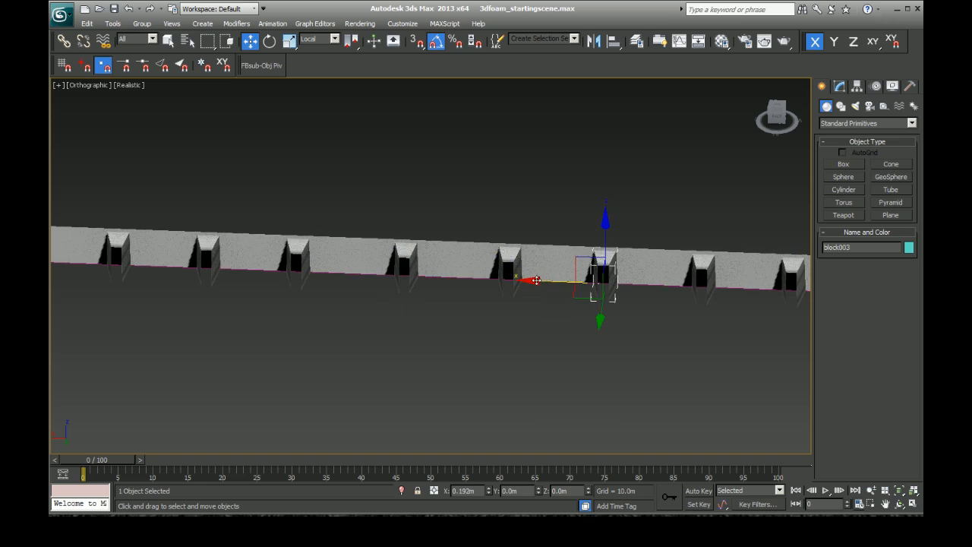
Step: Slide the next two blocks on the left along their local X axes towards the gap to even the spacing, and clear the selection
left_click(299, 253)
left_click_drag(231, 270, 243, 271)
left_click(372, 386)
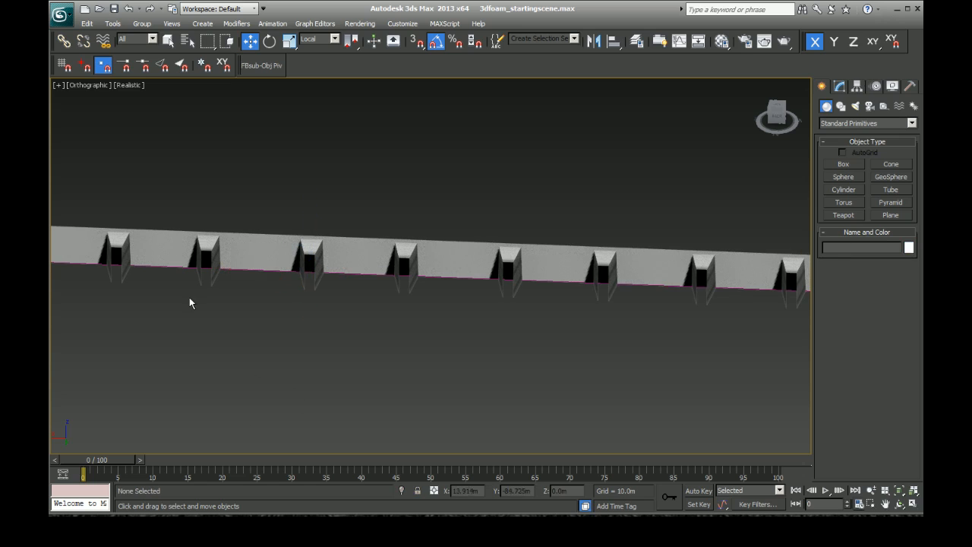
left_click(211, 244)
left_click_drag(133, 268, 141, 269)
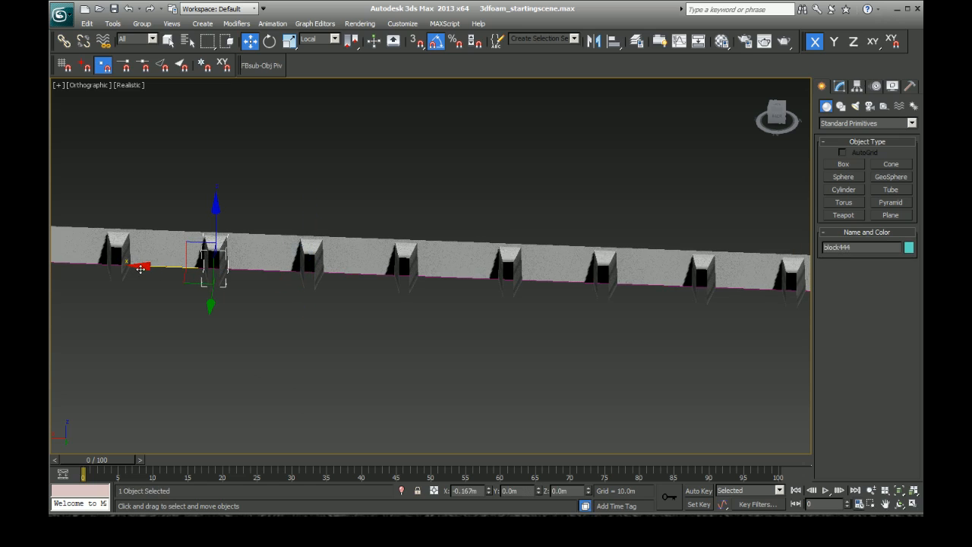
left_click(282, 389)
scroll(281, 394, "down", 5)
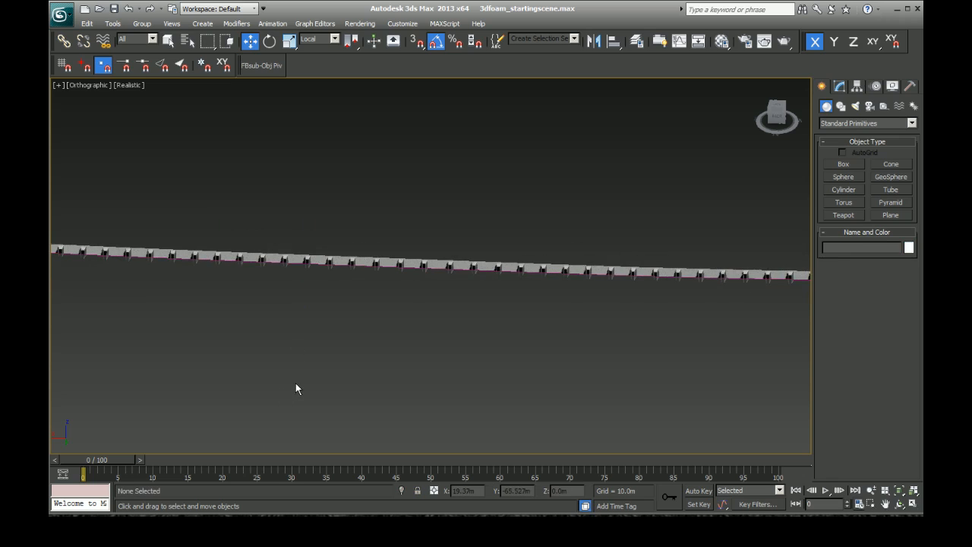
Step: Slide the next three blocks right of the adjusted section along their local X axes to even the spacing, and clear the selection
scroll(399, 311, "up", 5)
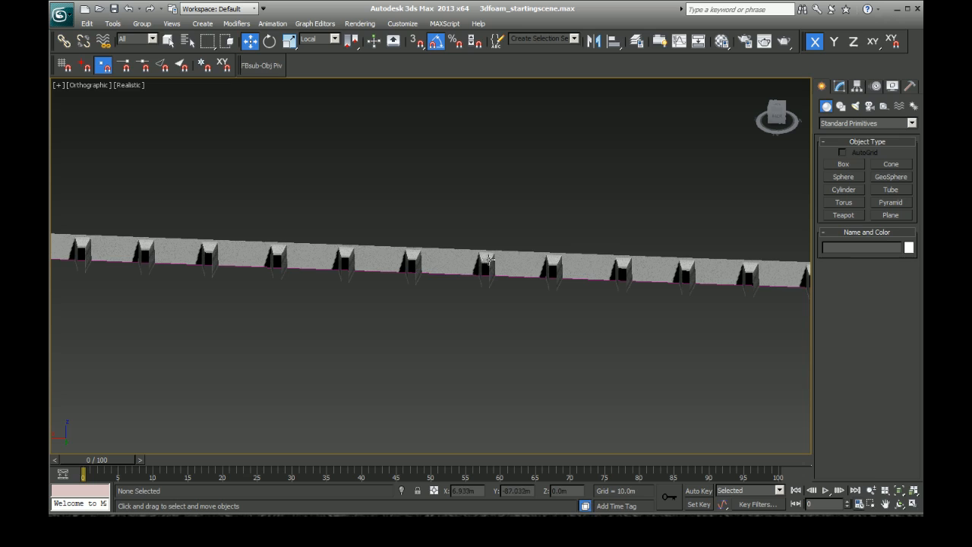
left_click(457, 281)
left_click_drag(420, 273, 414, 272)
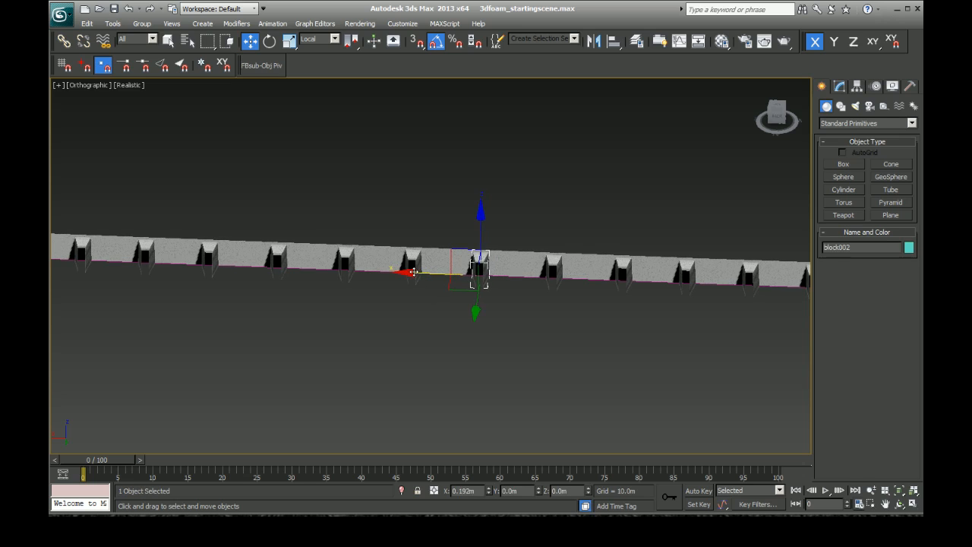
left_click(550, 267)
left_click_drag(479, 274, 475, 274)
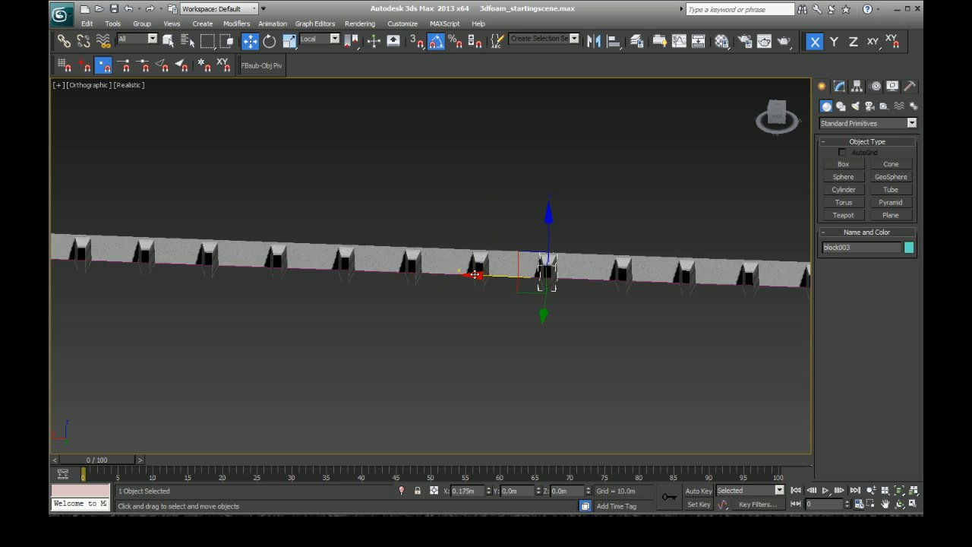
left_click(623, 269)
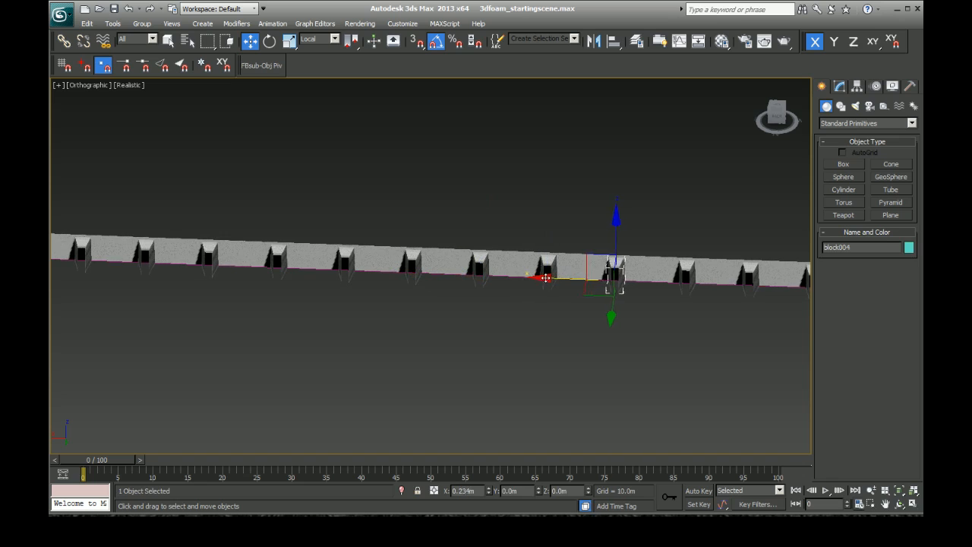
left_click(514, 327)
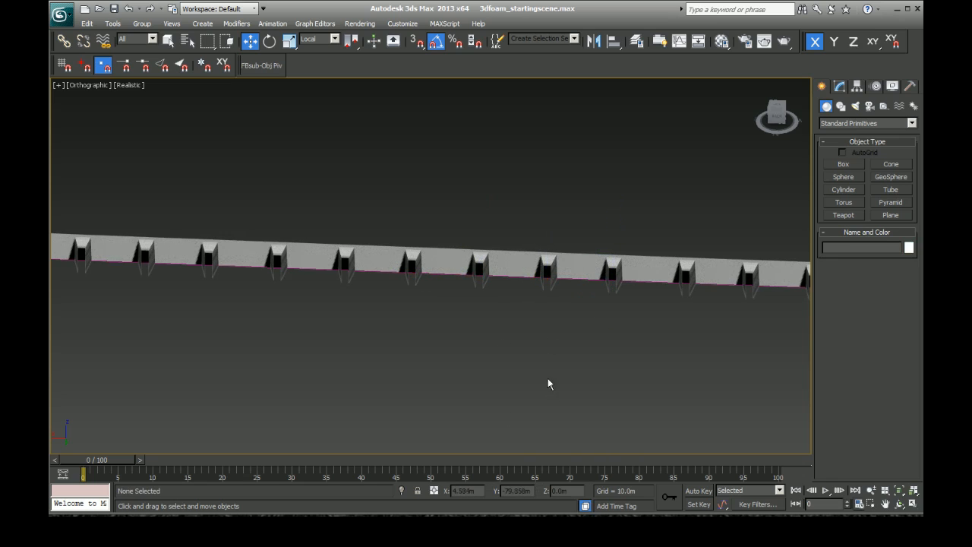
Step: Select the middle one of the three moved blocks, turn on 3D snapping and switch from vertex to Edge/Segment snapping
left_click(543, 272)
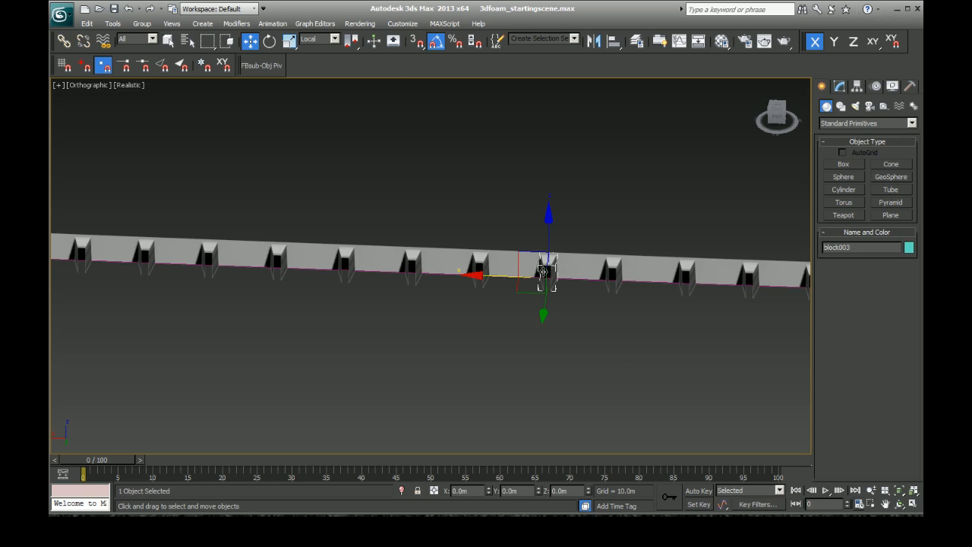
scroll(688, 319, "up", 4)
key("ctrl+r")
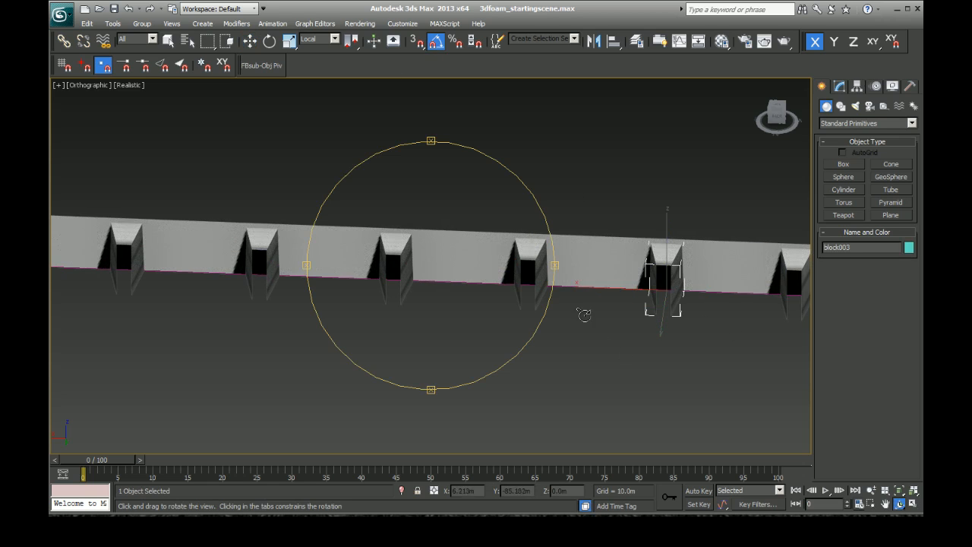
left_click_drag(501, 289, 476, 281)
scroll(481, 290, "down", 2)
scroll(561, 301, "up", 2)
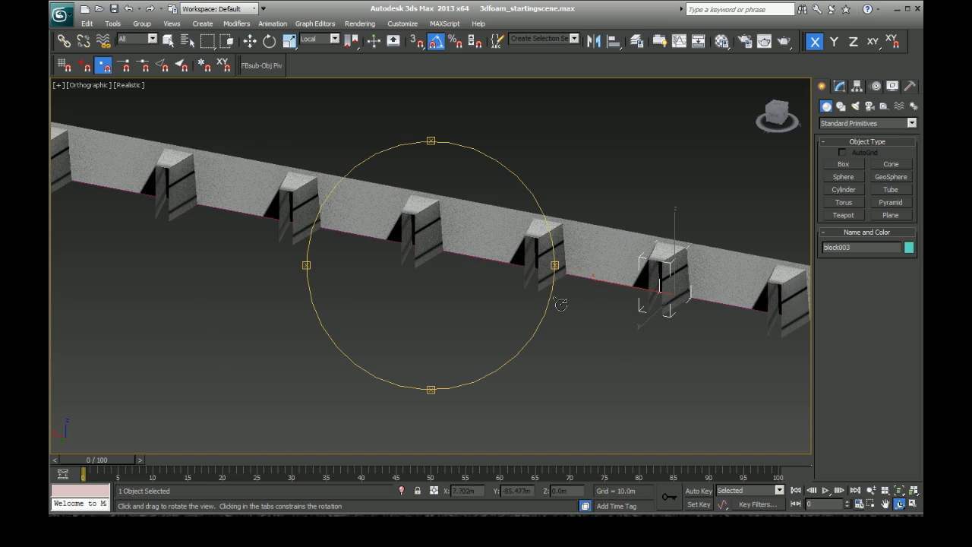
key("w")
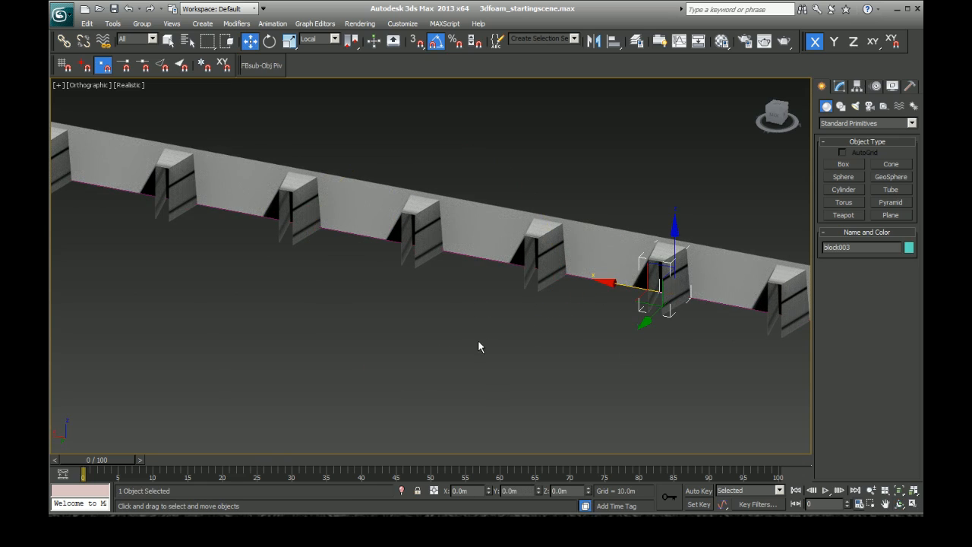
left_click(417, 46)
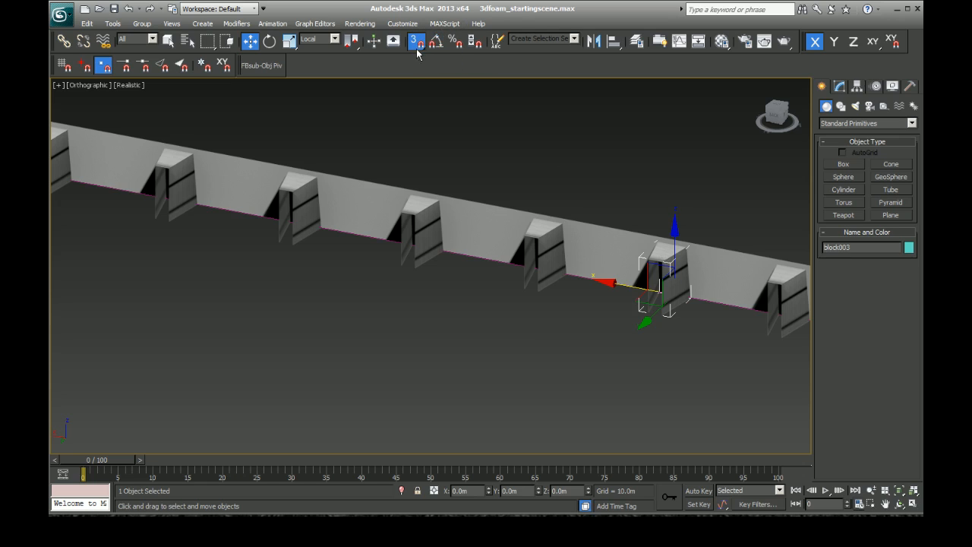
left_click(103, 65)
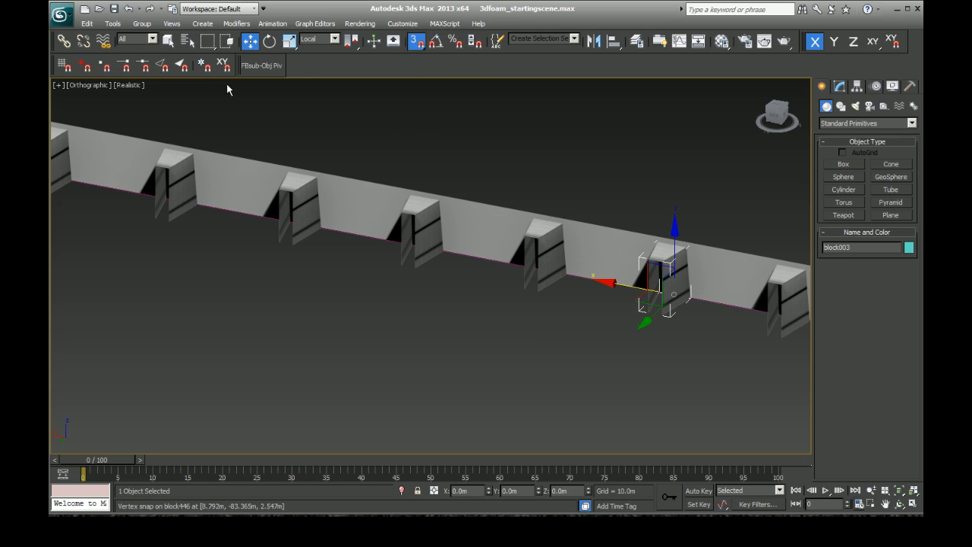
left_click(162, 66)
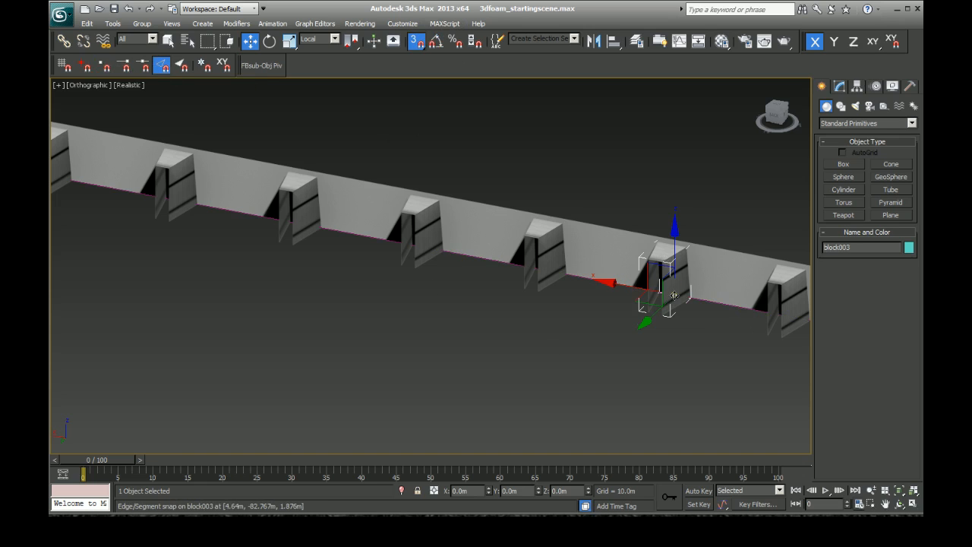
Step: Move the selected block along the wall with edge snapping, bringing it closer to its left neighbour along its local X axis
left_click_drag(673, 293, 700, 312)
left_click_drag(699, 309, 669, 282)
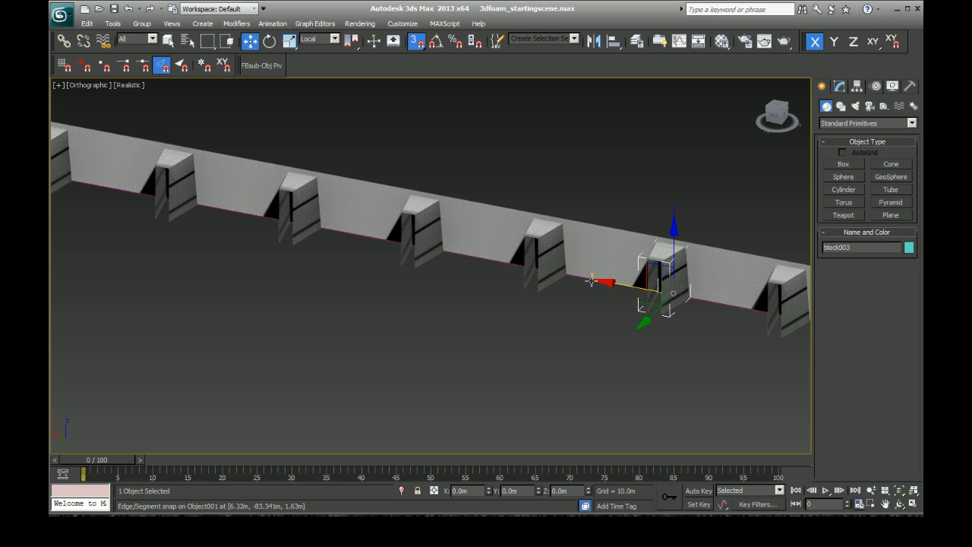
left_click_drag(609, 282, 647, 288)
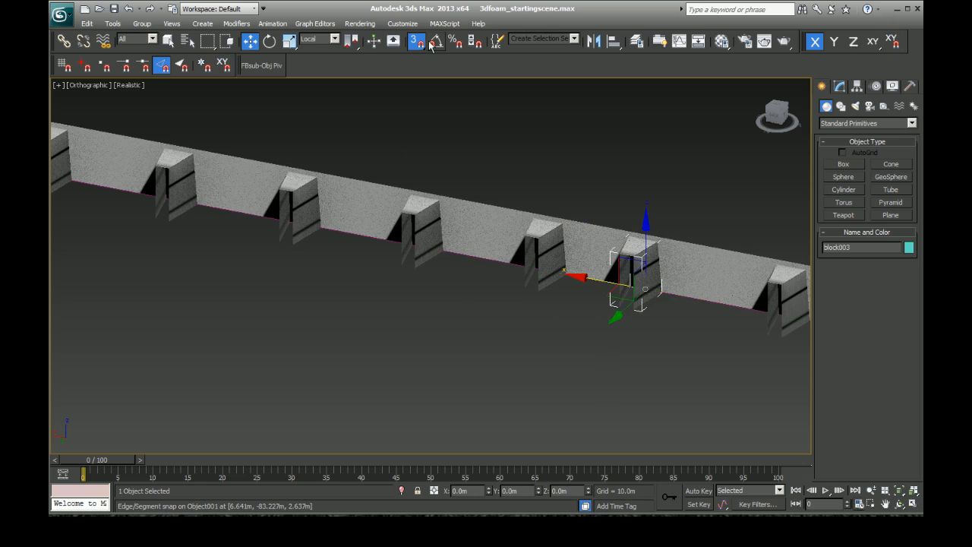
Step: Turn off 3D snapping, slide the block slightly back along its local X axis and clear the selection
left_click(417, 44)
left_click_drag(582, 277, 596, 280)
left_click(579, 392)
Step: Examine the block spacing along the row, from the adjusted block onwards around the curve of the wall
scroll(580, 389, "down", 5)
scroll(580, 379, "down", 3)
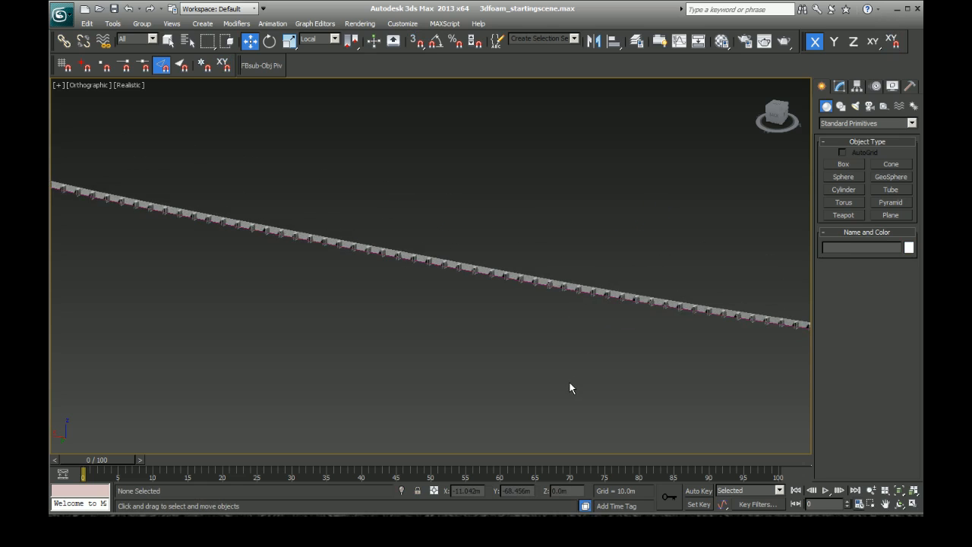
scroll(502, 376, "down", 3)
scroll(538, 349, "up", 2)
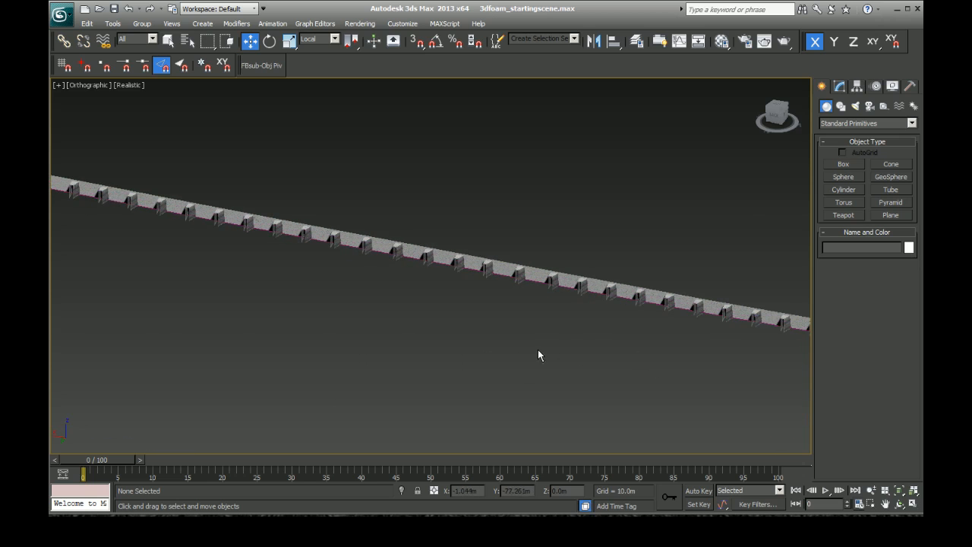
left_click(484, 271)
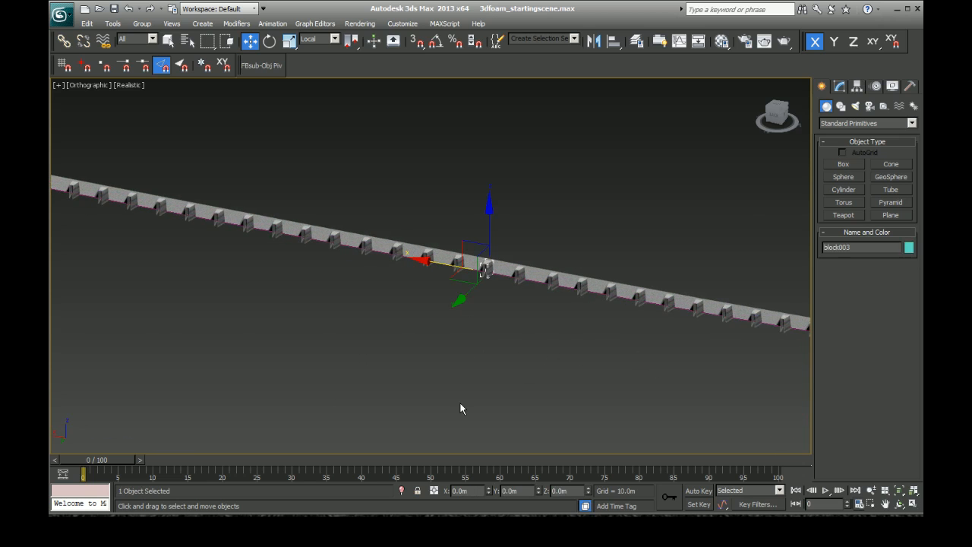
key("z")
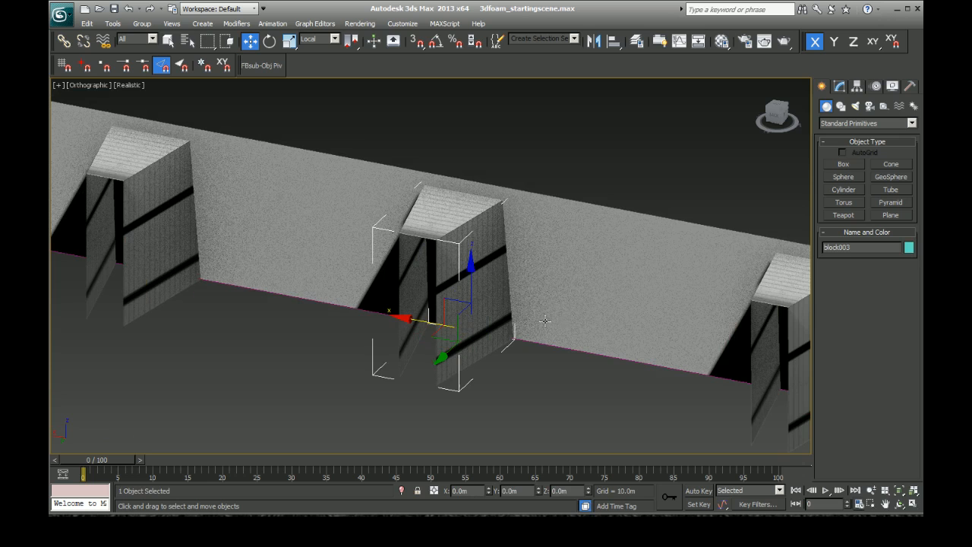
left_click_drag(788, 114, 761, 114)
scroll(551, 253, "down", 8)
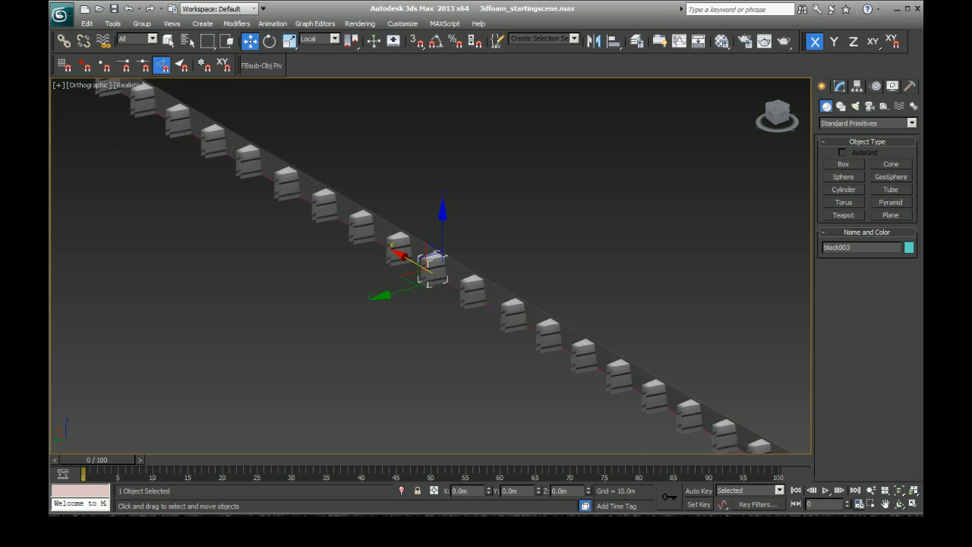
left_click(886, 504)
mouse_move(295, 296)
left_mouse_down()
mouse_move(212, 235)
mouse_move(283, 266)
mouse_move(538, 315)
left_mouse_up()
scroll(296, 259, "down", 10)
mouse_move(290, 324)
left_mouse_down()
mouse_move(487, 326)
mouse_move(417, 338)
left_mouse_up()
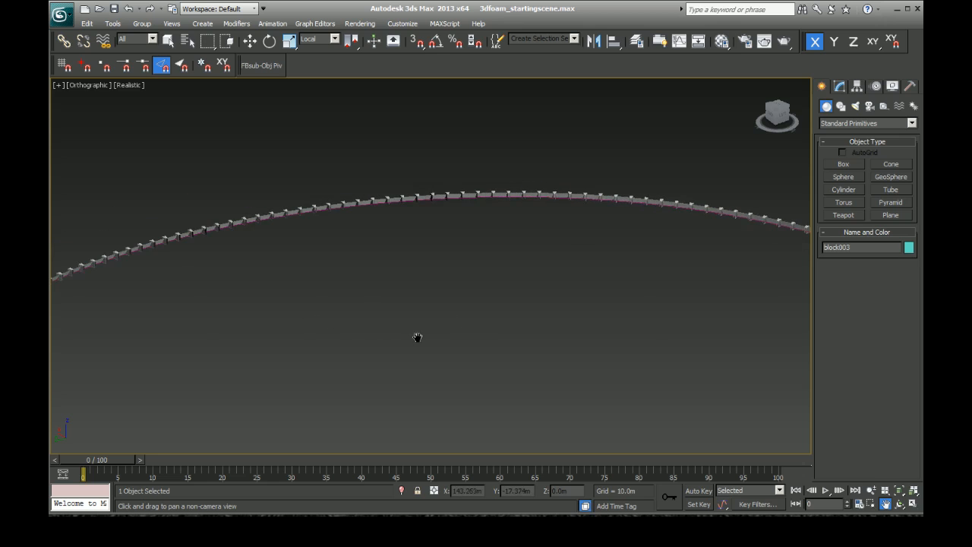
right_click(417, 339)
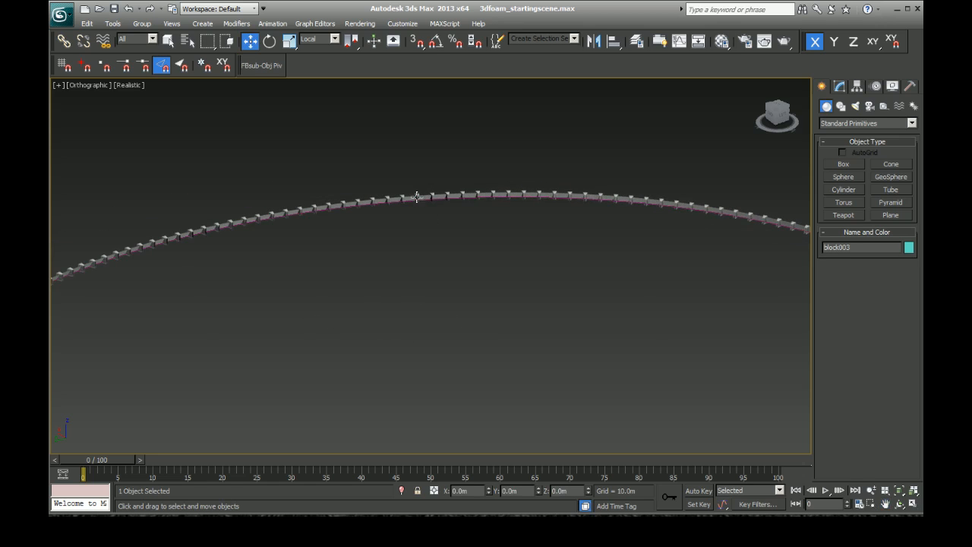
Step: Select a foam block on the curved stretch of the wall and frame it together with its neighbours from an angle
left_click(418, 196)
key("z")
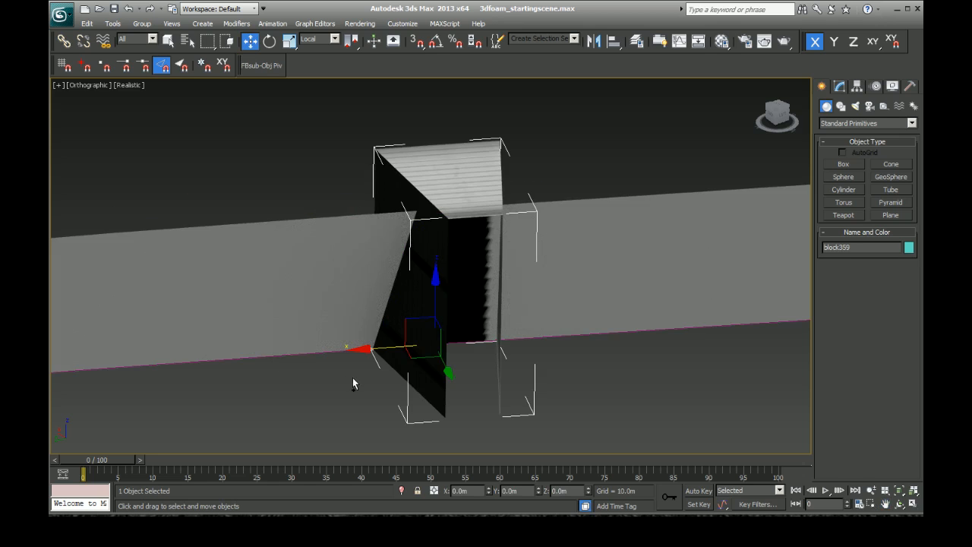
key("ctrl+r")
left_click_drag(431, 306, 375, 299)
scroll(383, 302, "down", 5)
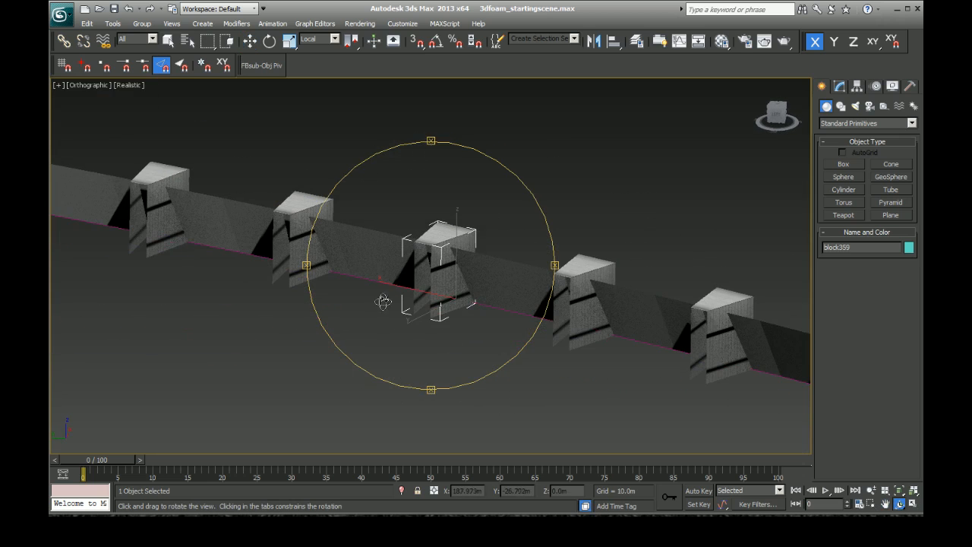
key("w")
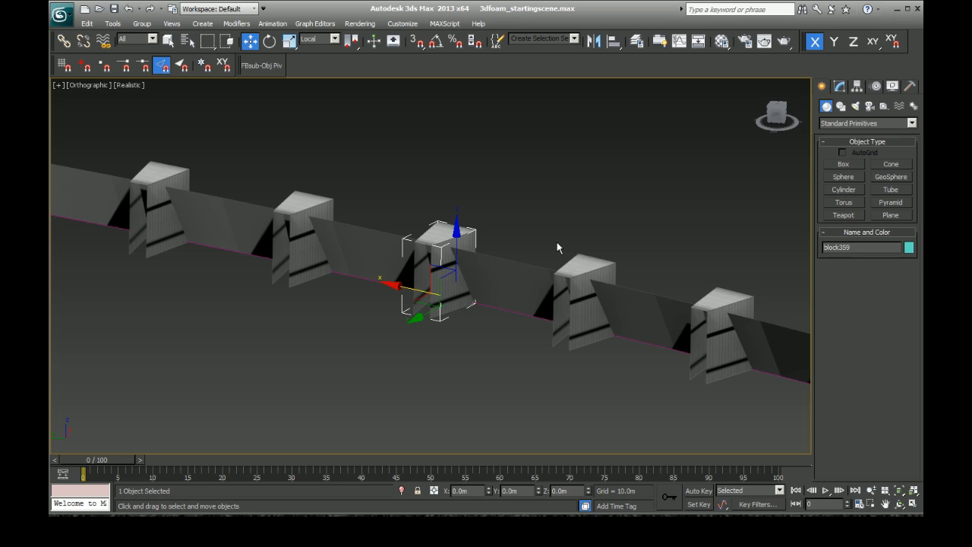
Step: Try rotating the block about the Z axis in the View coordinate system, and undo the rotation
left_click(270, 41)
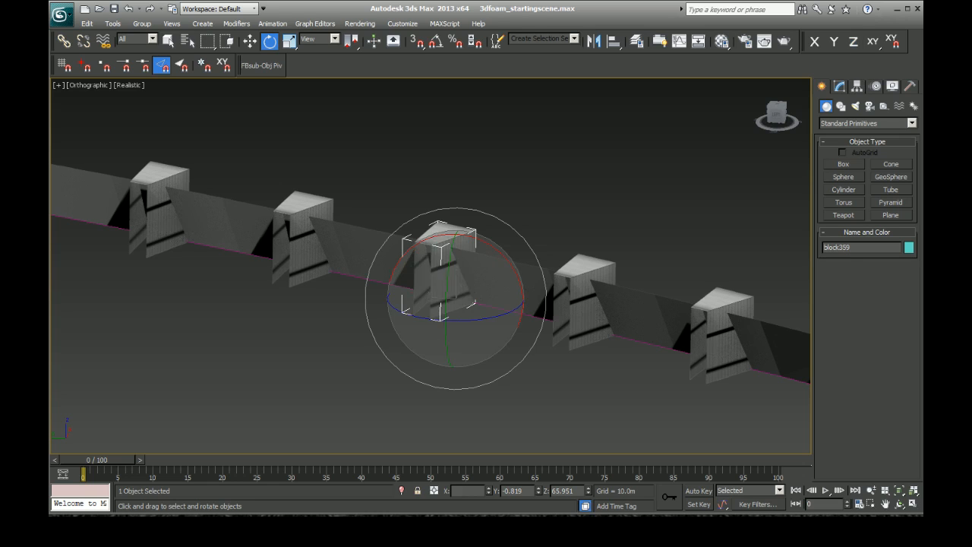
mouse_move(463, 283)
left_mouse_down()
mouse_move(427, 284)
mouse_move(450, 313)
mouse_move(423, 302)
mouse_move(449, 286)
mouse_move(438, 284)
mouse_move(447, 306)
mouse_move(450, 294)
left_mouse_up()
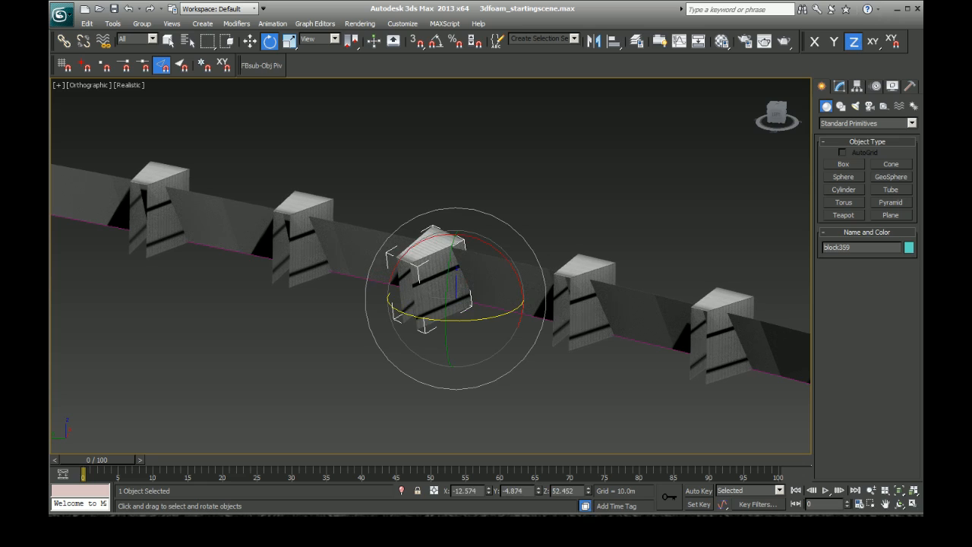
key("ctrl+z")
Step: Set the rotation reference coordinate system to Local and tilt the block about its local X axis so it leans out from the wall
left_click(338, 38)
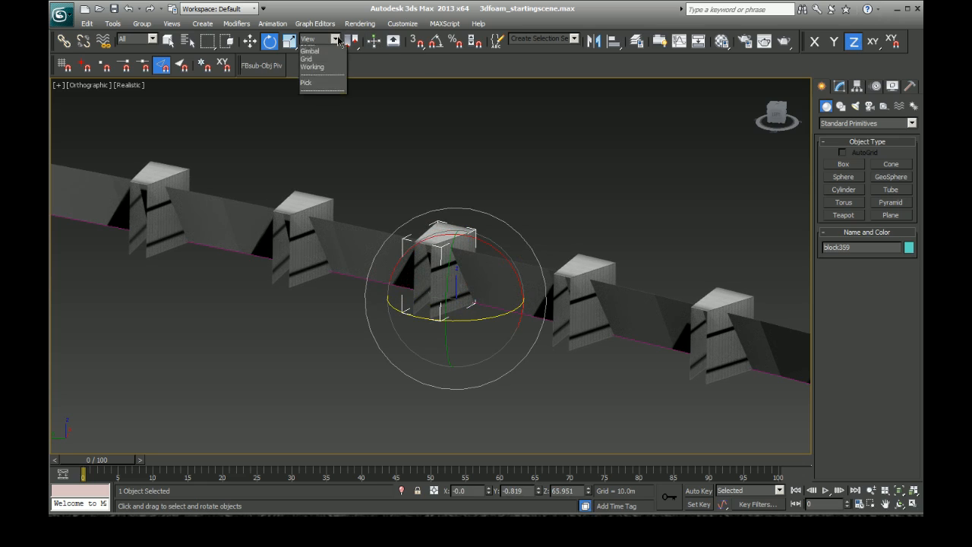
left_click(313, 76)
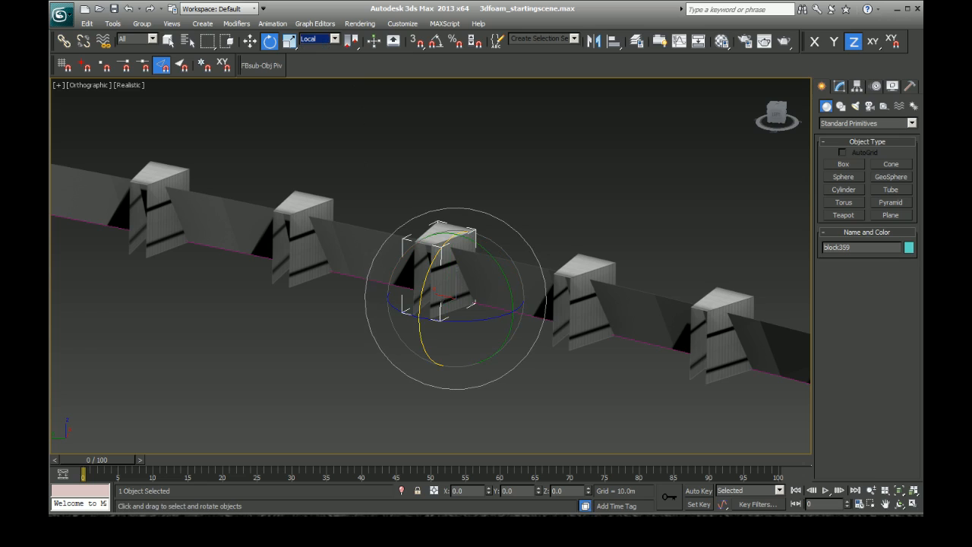
left_click_drag(422, 304, 442, 319)
scroll(431, 310, "up", 4)
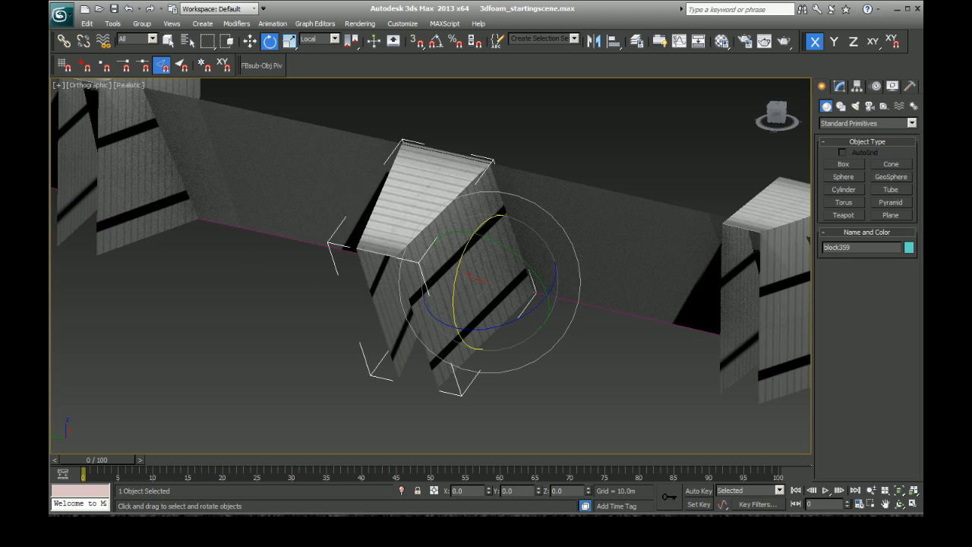
middle_click_drag(521, 261, 461, 284, "alt")
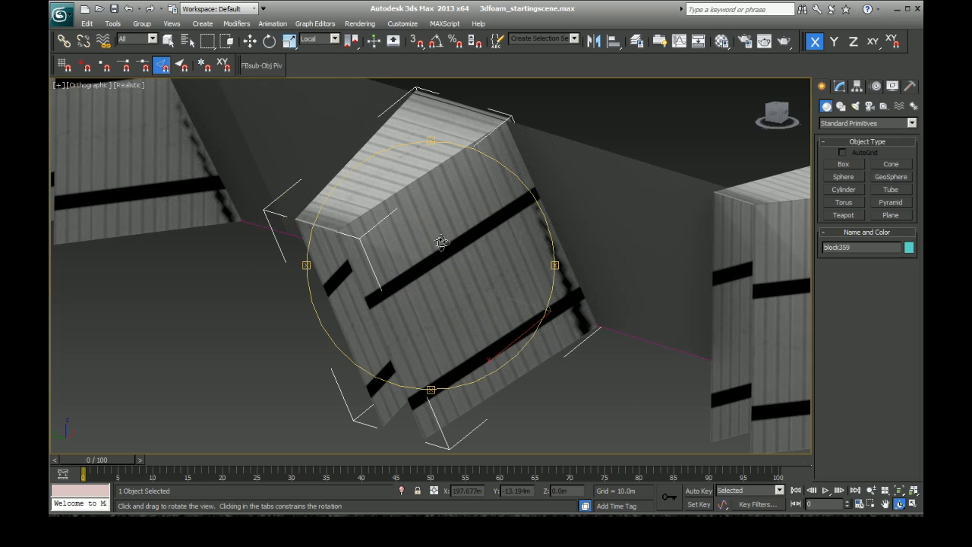
key("e")
left_click_drag(511, 278, 510, 284)
scroll(431, 265, "down", 2)
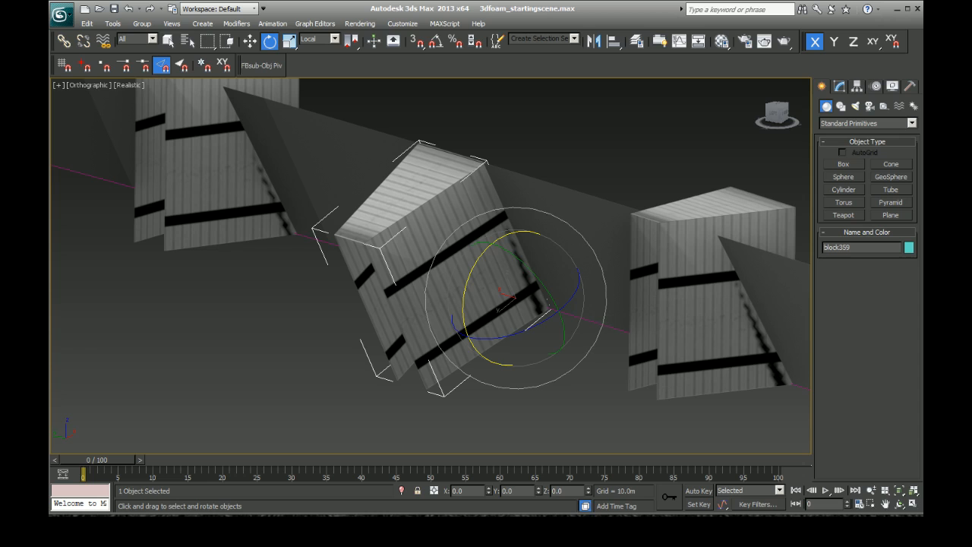
scroll(436, 400, "down", 5)
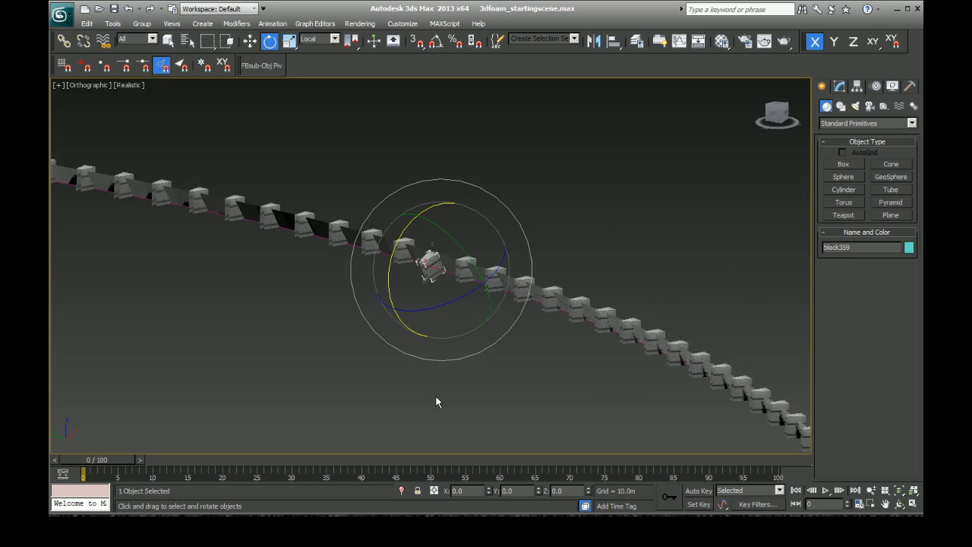
scroll(437, 402, "up", 3)
scroll(436, 399, "up", 3)
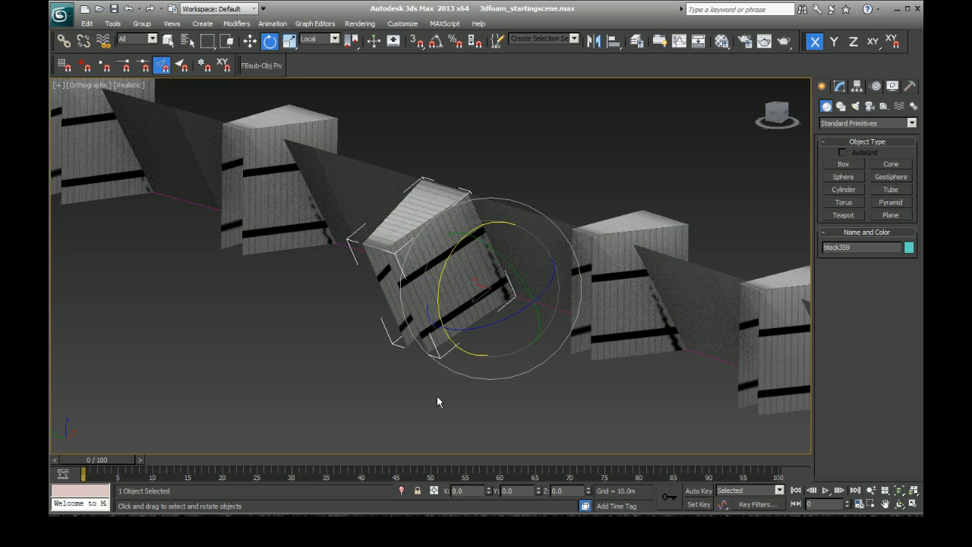
Step: Hide the outer wall behind the foam blocks together with its base line
right_click(524, 403)
left_click(349, 377)
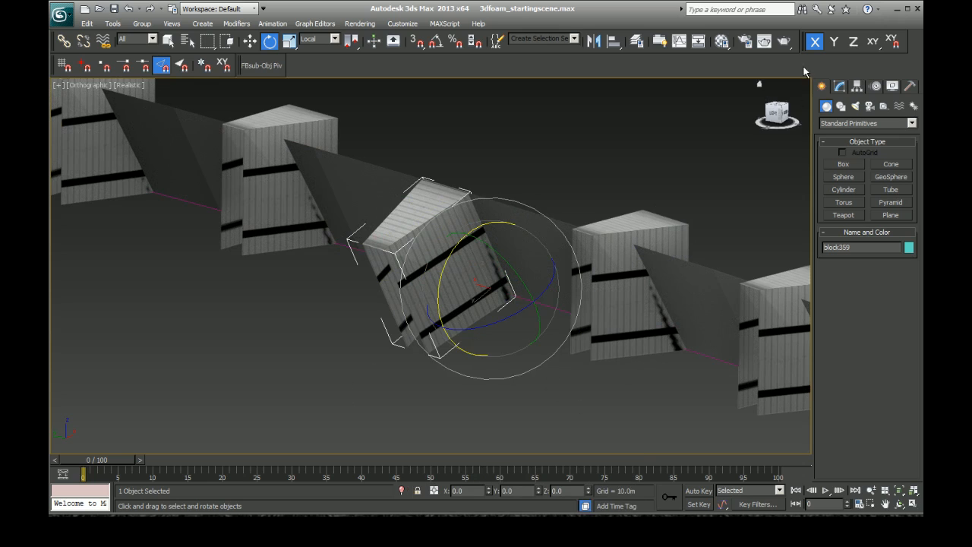
left_click(541, 344)
left_click_drag(541, 344, 544, 281)
right_click(544, 281)
left_click(579, 240)
scroll(448, 362, "down", 8)
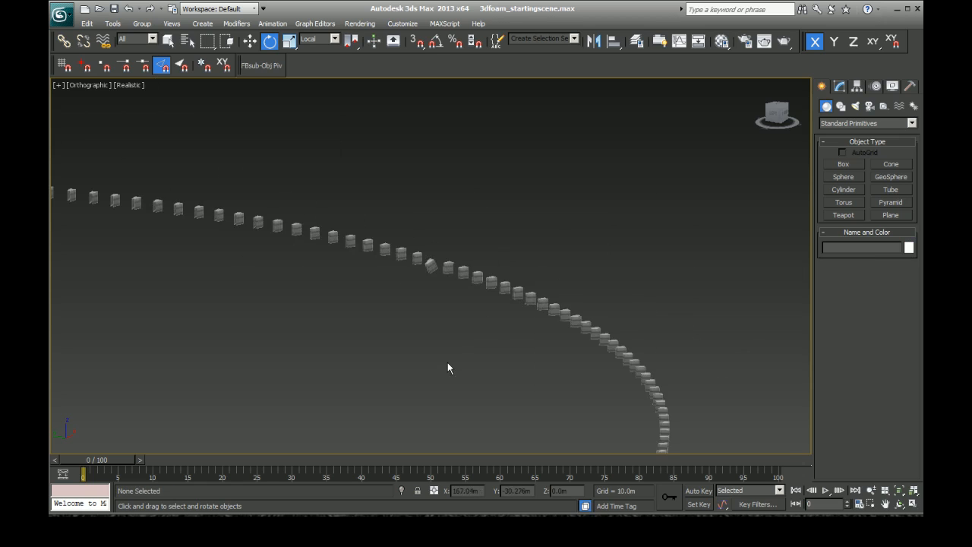
Step: Hide the single original foam block standing in the middle of the ring
scroll(446, 360, "down", 2)
left_click_drag(303, 309, 266, 332)
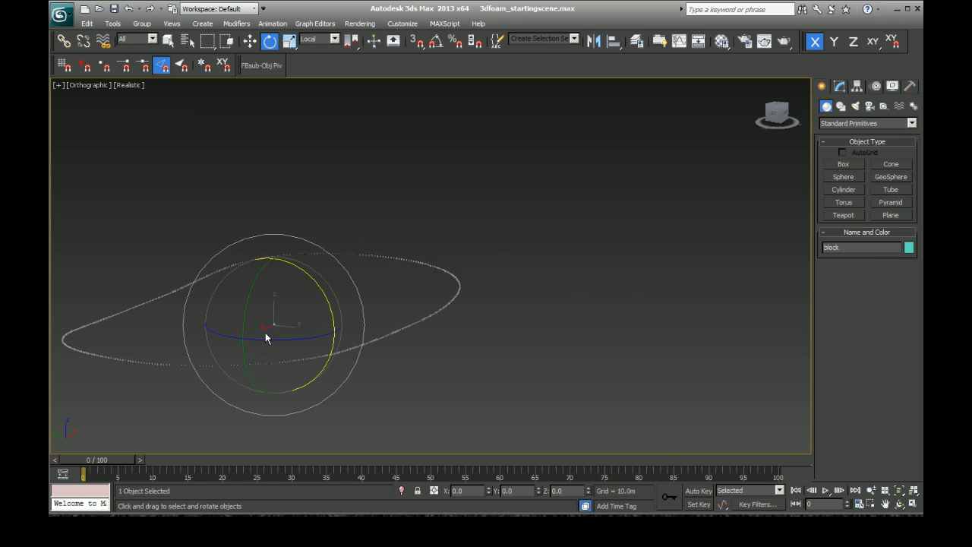
right_click(261, 329)
left_click(316, 294)
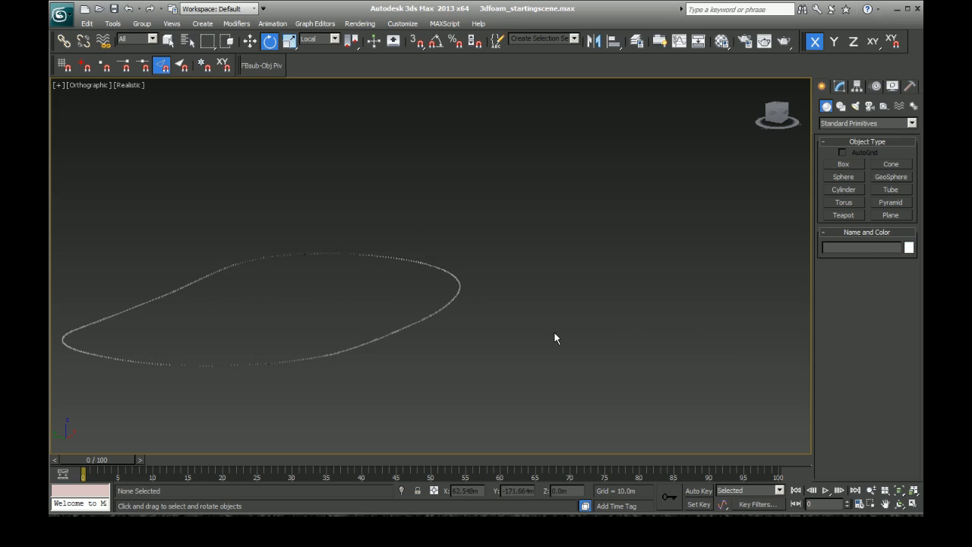
Step: Select all foam blocks around the ring at once to check their number, and clear the selection
scroll(517, 256, "down", 2)
left_click_drag(514, 218, 219, 373)
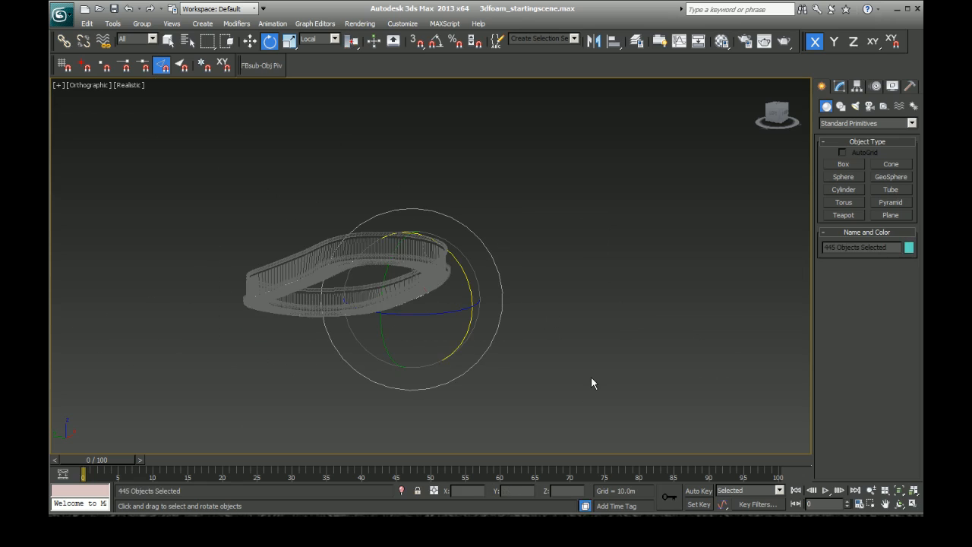
left_click(551, 293)
Step: Compare the tilted foam block's local axes with those of the upright blocks on either side by selecting each
scroll(388, 281, "up", 6)
scroll(429, 265, "up", 10)
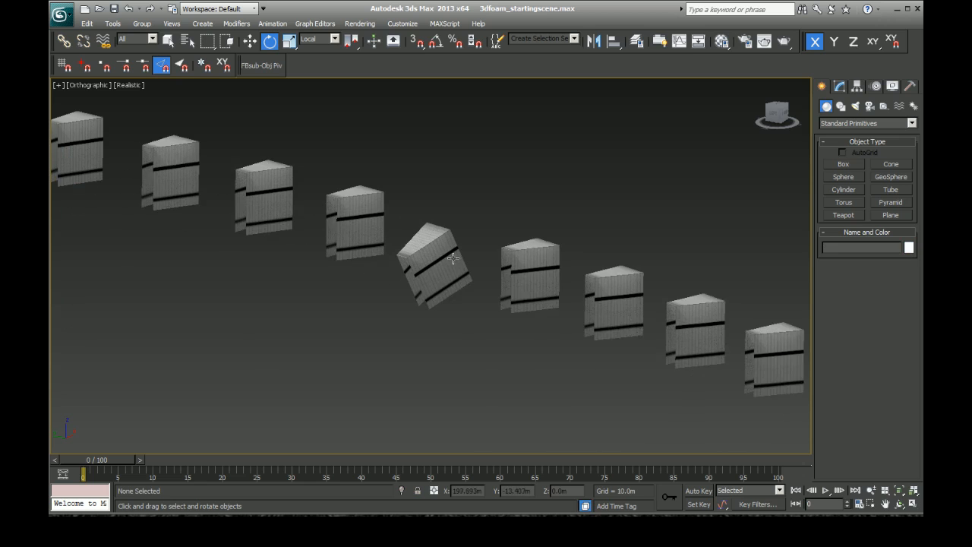
left_click(437, 272)
scroll(430, 257, "up", 5)
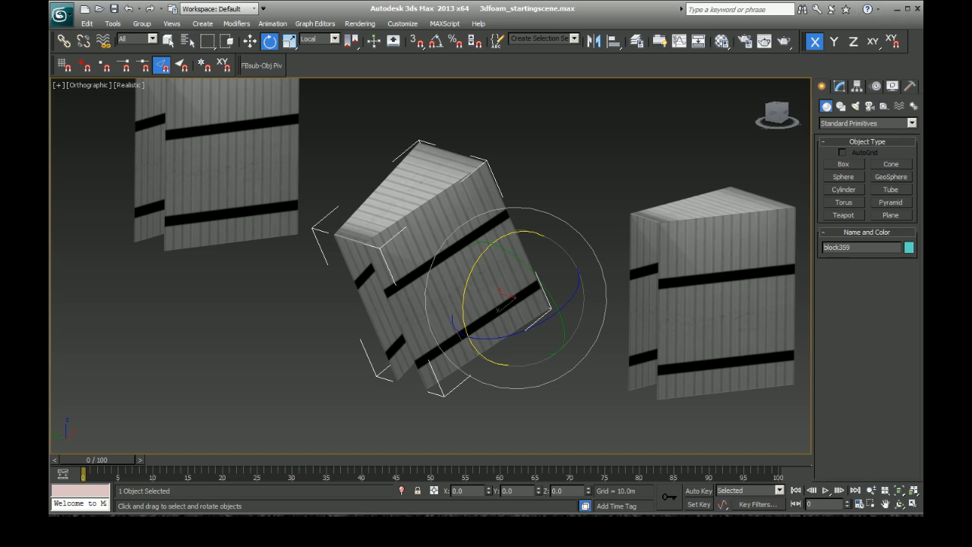
left_click(238, 161)
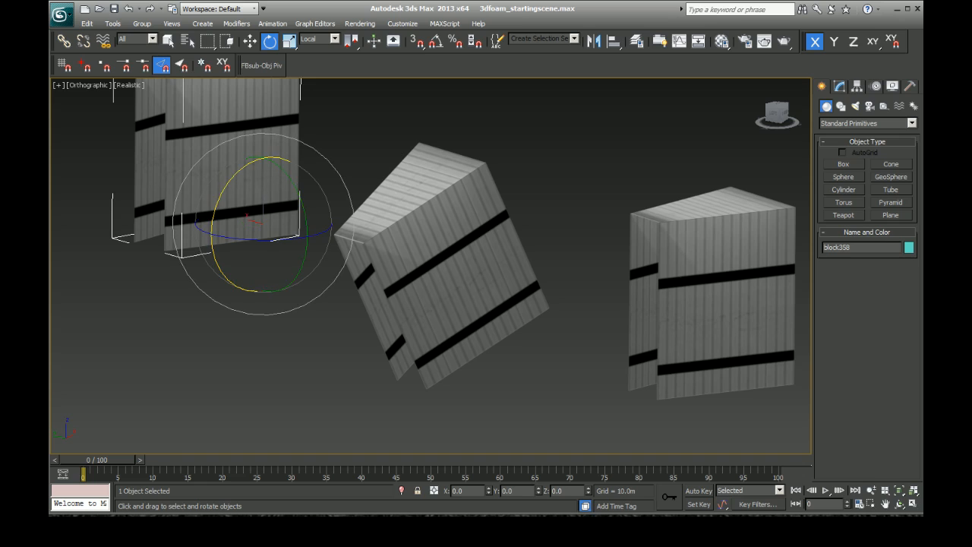
left_click(471, 348)
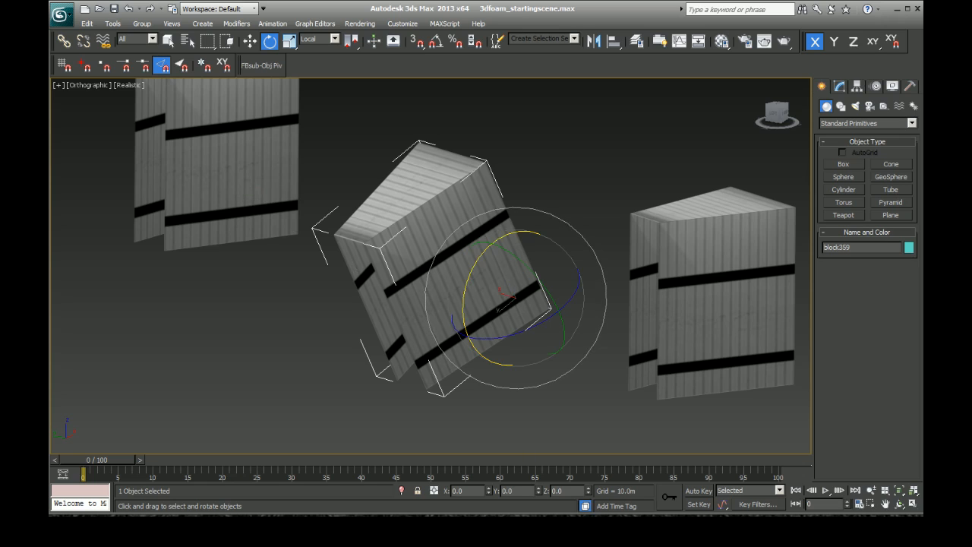
left_click(238, 200)
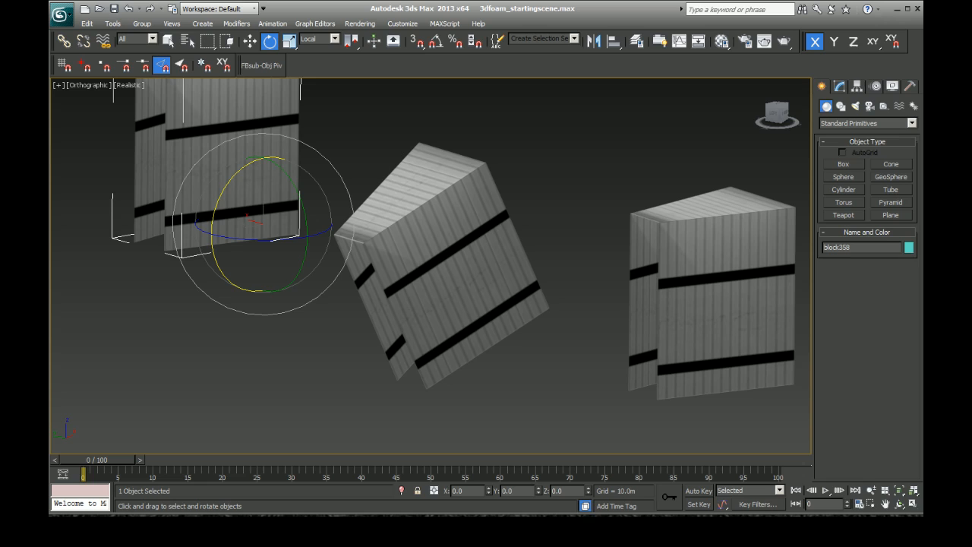
left_click(410, 266)
left_click(646, 305)
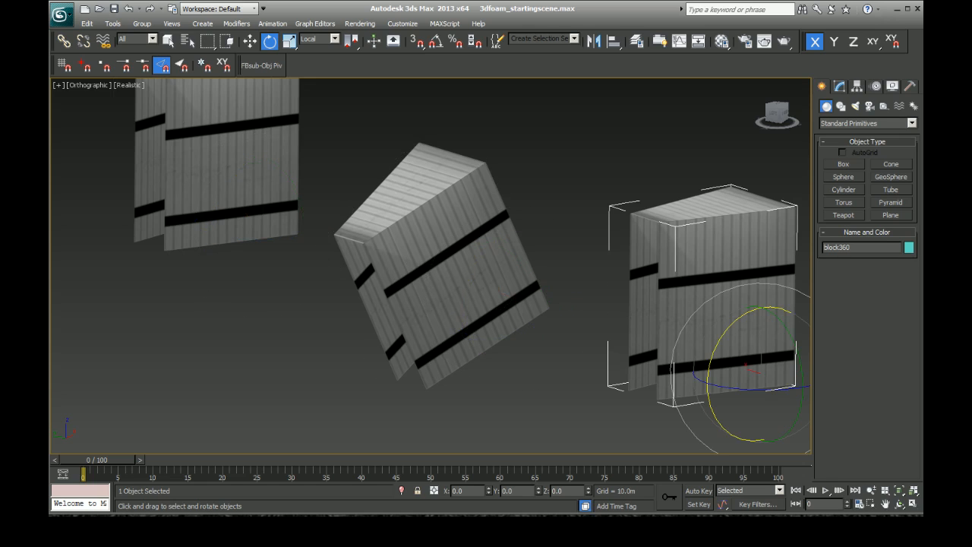
Step: Unhide all objects and hide the mesh that forms the ground and the top of the wall
key("z")
right_click(592, 232)
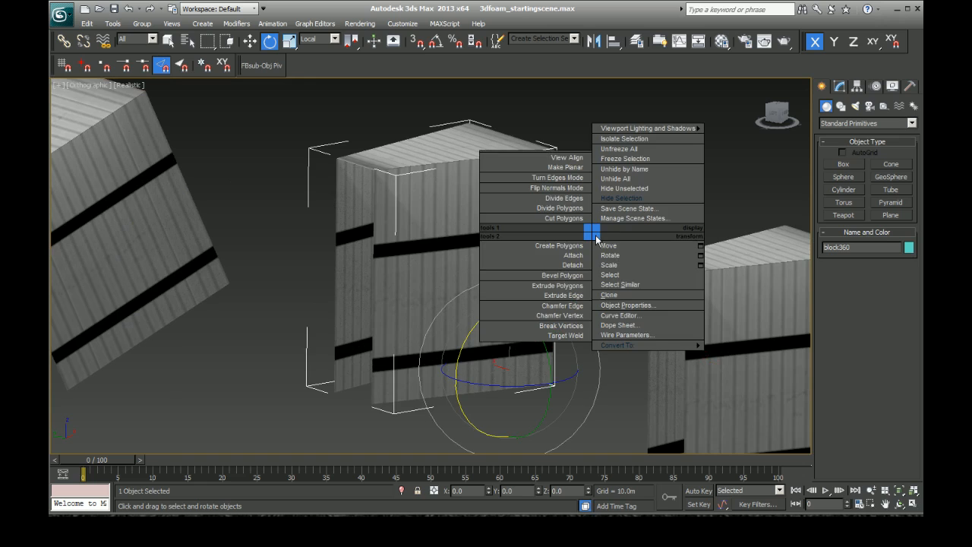
left_click(311, 281)
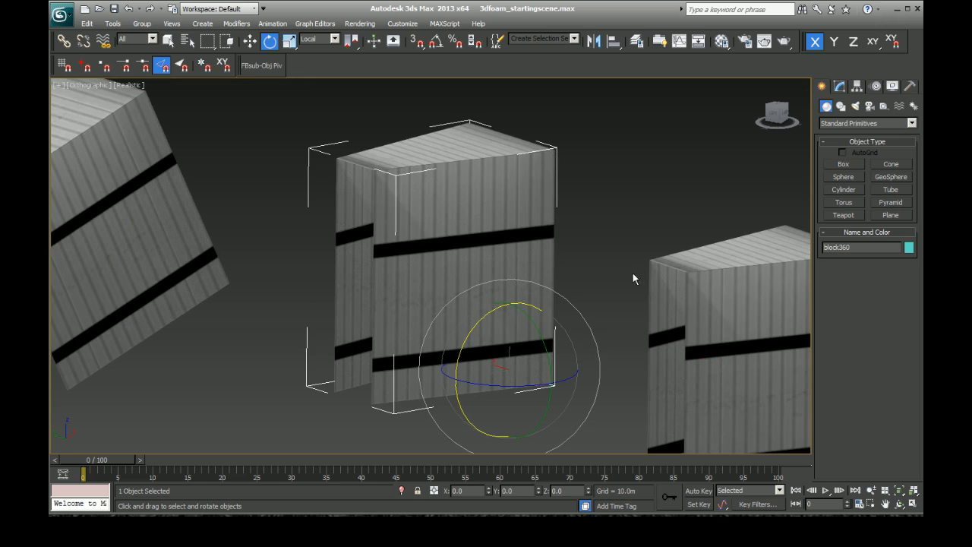
right_click(587, 262)
left_click(612, 207)
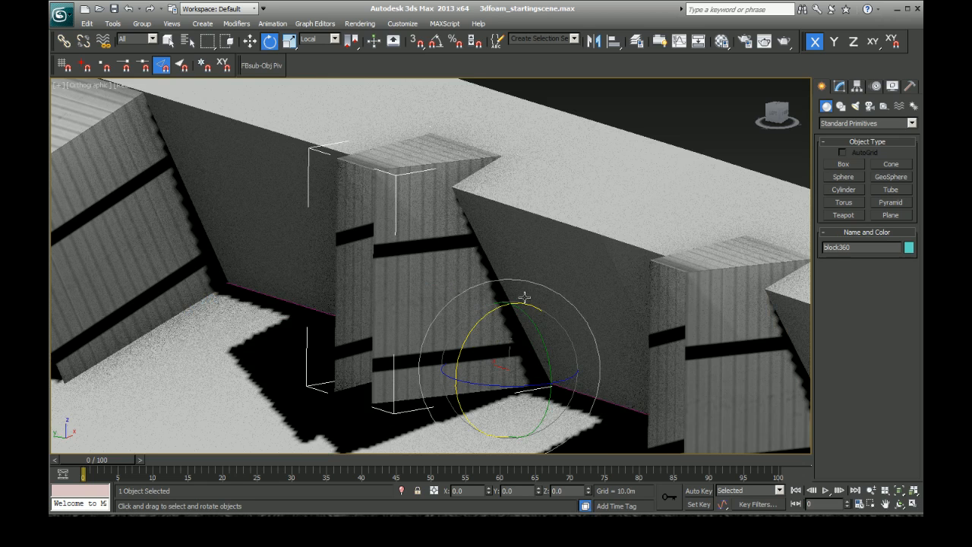
left_click(238, 358)
right_click(282, 339)
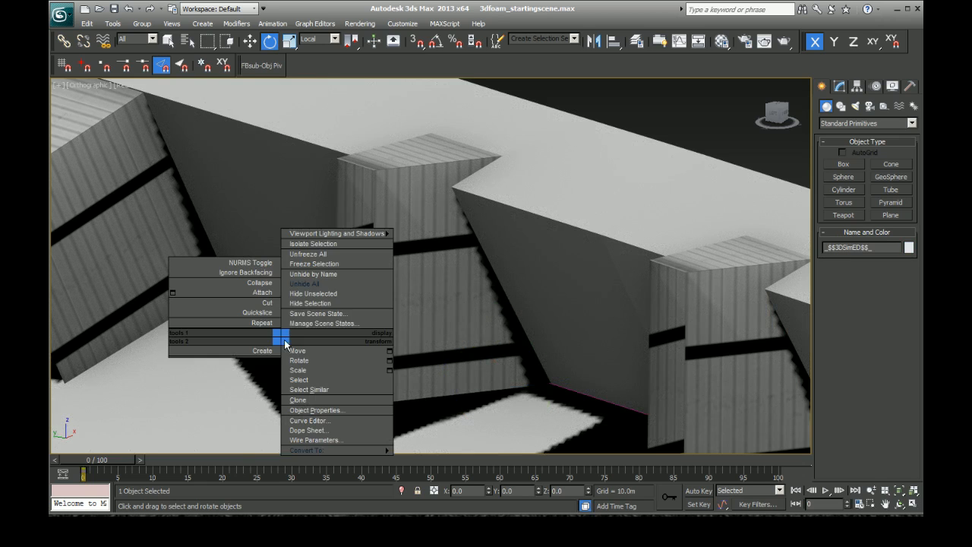
left_click(313, 303)
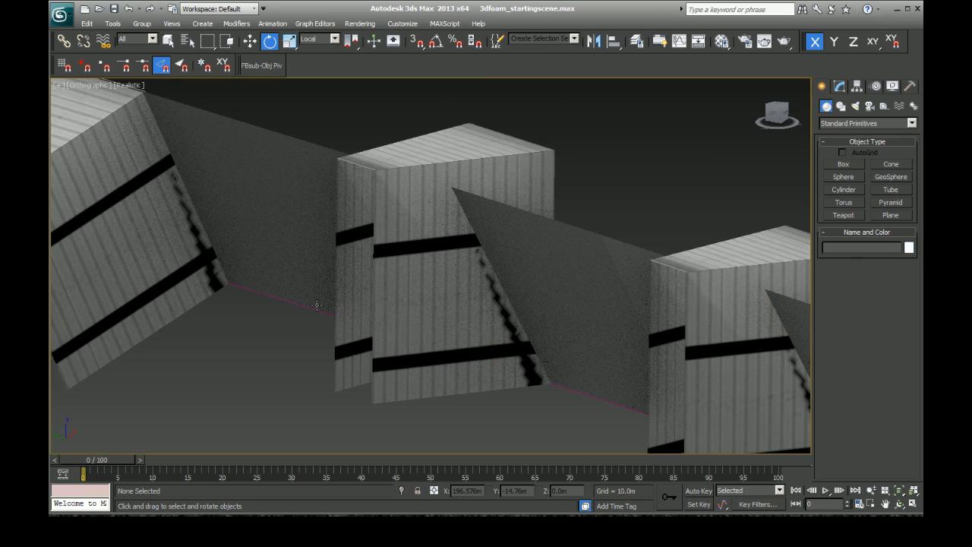
Step: Tilt upright block360 about its local X axis to match the adjacent leaning block, and compare the two
left_click(428, 286)
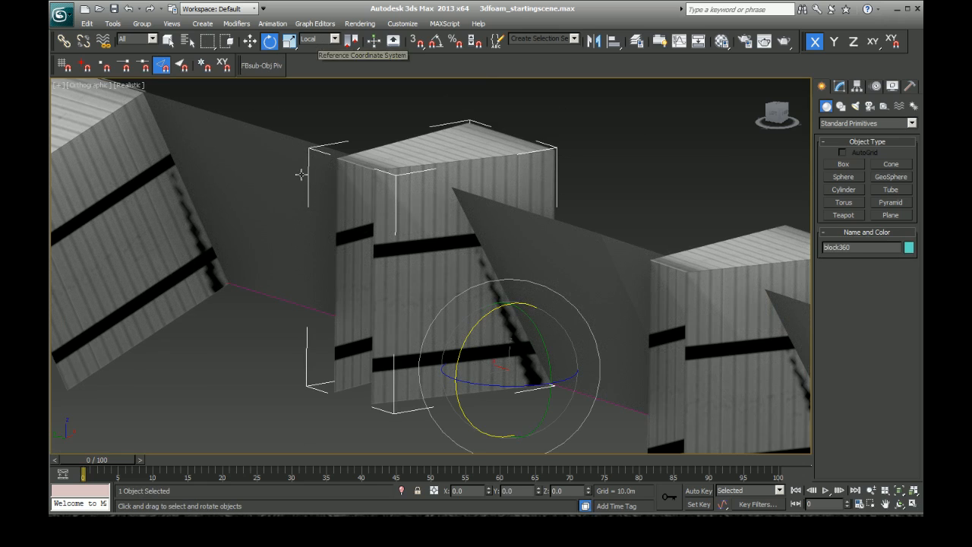
left_click_drag(459, 334, 456, 348)
left_click(114, 196)
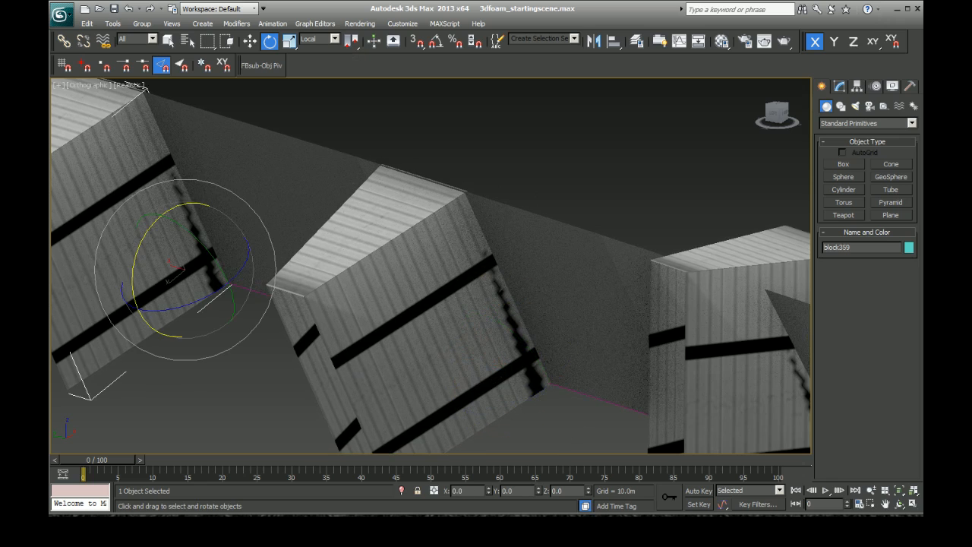
left_click(305, 323)
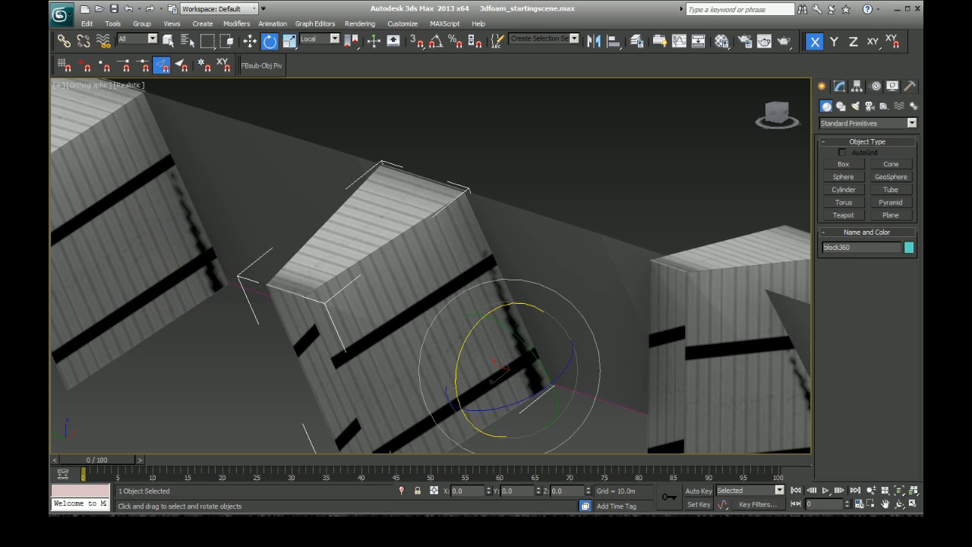
Step: Tilt block358, on the other side of the leaning pair, about its local X axis, undoing the first attempt and repeating it
left_click(138, 229)
key("z")
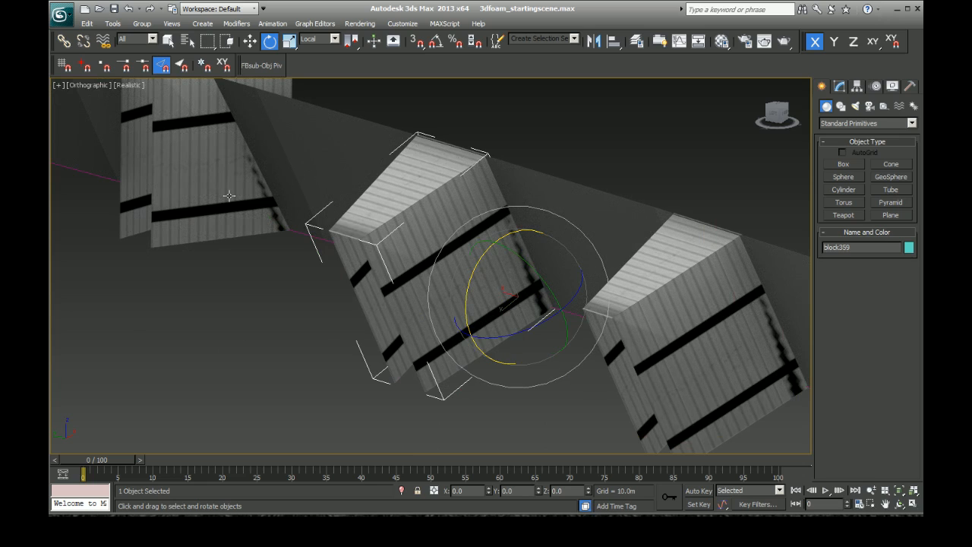
left_click(202, 177)
key("z")
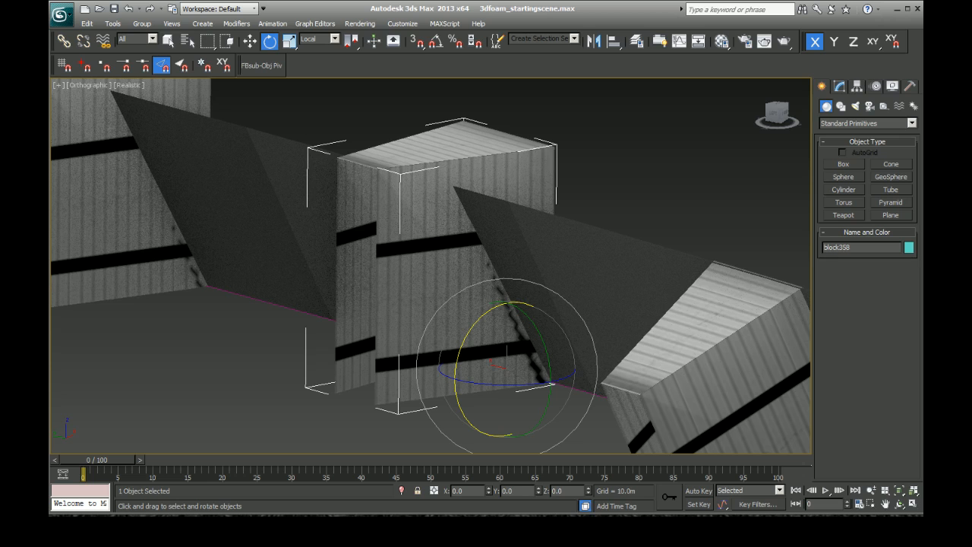
left_click_drag(458, 365, 464, 319)
key("ctrl+z")
left_click_drag(457, 365, 462, 327)
Step: Tilt block357 and block356 outward about their local X axes, rotating block356 by about -28 degrees
middle_click_drag(162, 273, 506, 369)
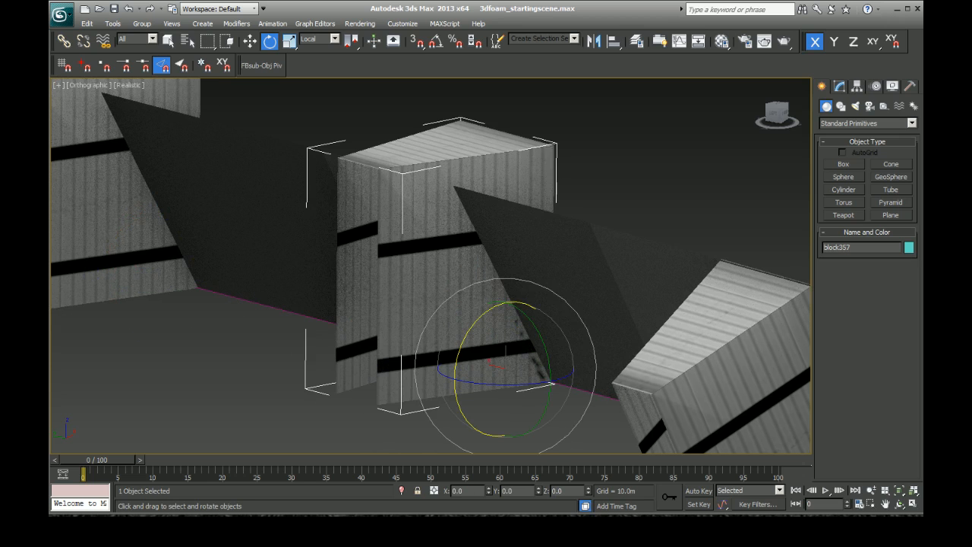
left_click_drag(515, 304, 465, 325)
left_click(160, 283)
key("z")
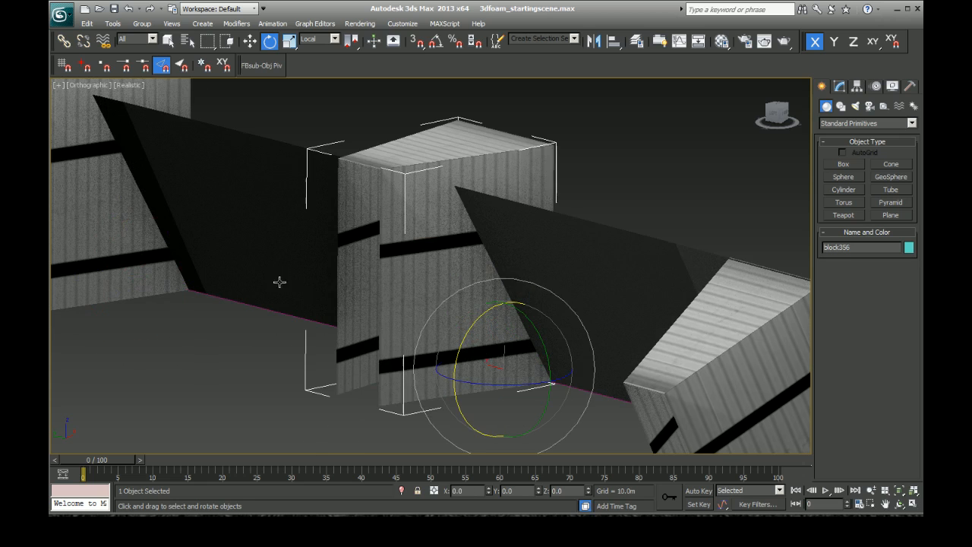
left_click_drag(514, 303, 490, 374)
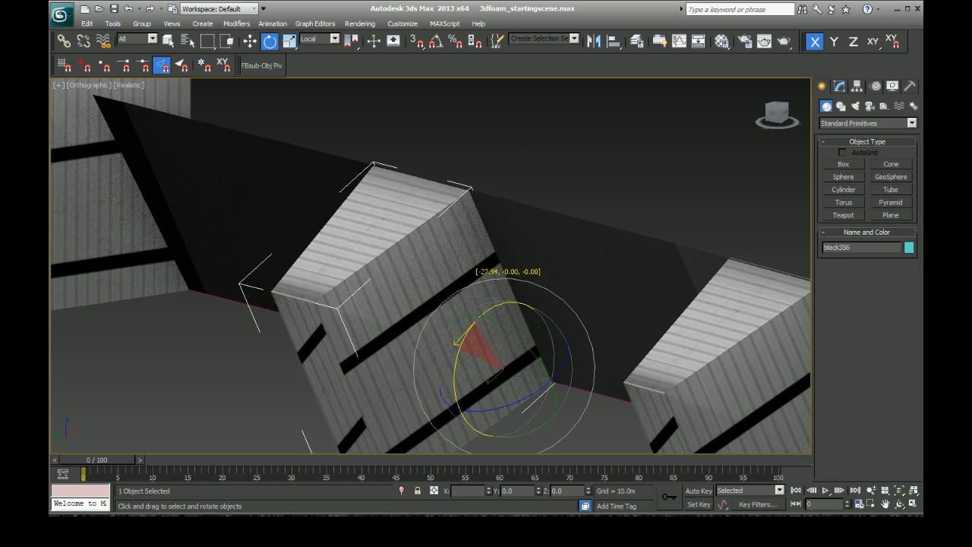
left_click_drag(490, 374, 490, 374)
Step: Continue along the wall, tilting block355 and block354 outward about their local X axes to match the leaning blocks
left_click(130, 246)
key("z")
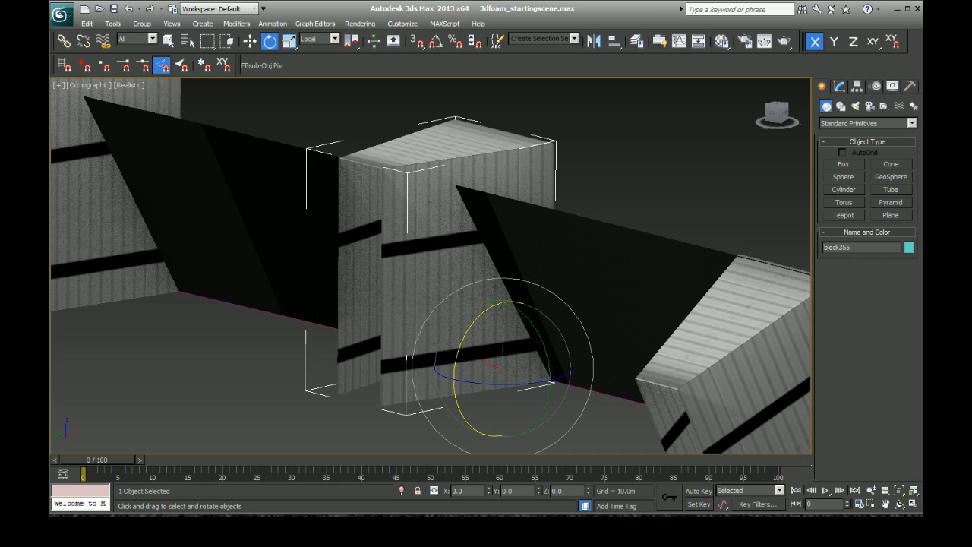
left_click_drag(474, 322, 447, 355)
left_click(104, 211)
key("z")
Step: Give block353 and block352 the same outward lean about their local X axes
left_click(108, 250)
key("z")
mouse_move(475, 312)
left_mouse_down()
mouse_move(466, 321)
mouse_move(477, 330)
left_mouse_up()
left_click(81, 223)
key("z")
scroll(472, 326, "down", 12)
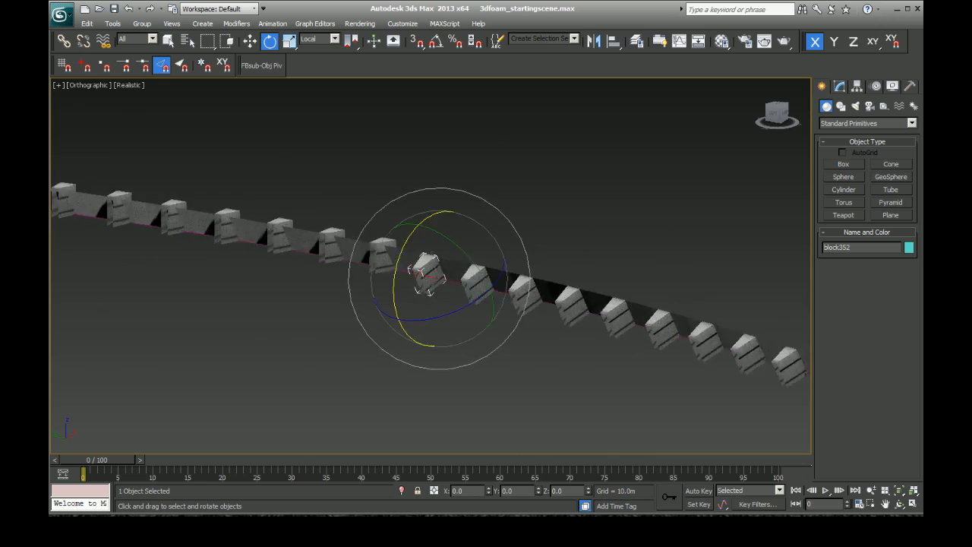
scroll(428, 304, "up", 9)
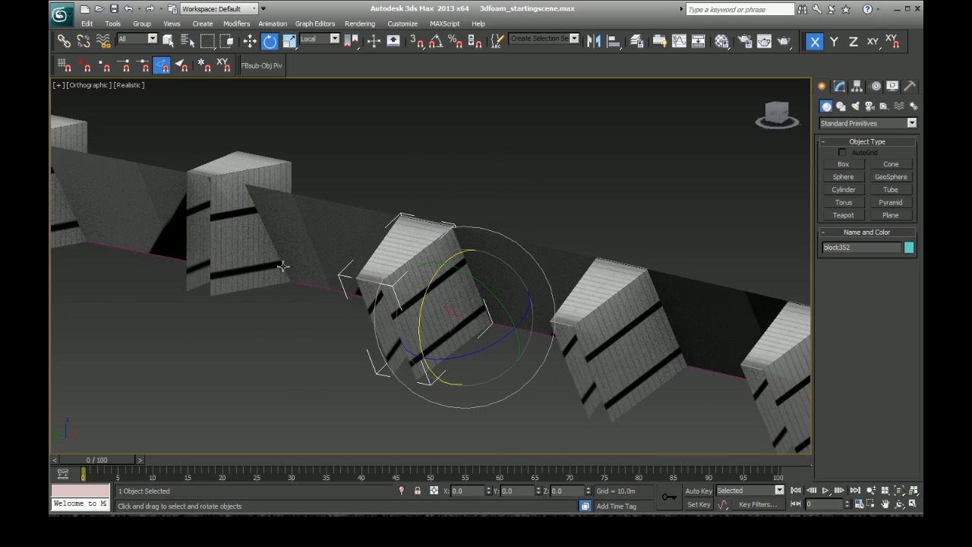
Step: Tilt block351 and block350 outward about their local X axes to extend the leaning row
left_click(242, 237)
key("z")
mouse_move(465, 334)
left_mouse_down()
mouse_move(461, 360)
mouse_move(461, 329)
left_mouse_up()
left_click(84, 251)
key("z")
Step: Select upright block349 and block348 in turn and examine how they stand against the wall from a different angle
left_click(87, 258)
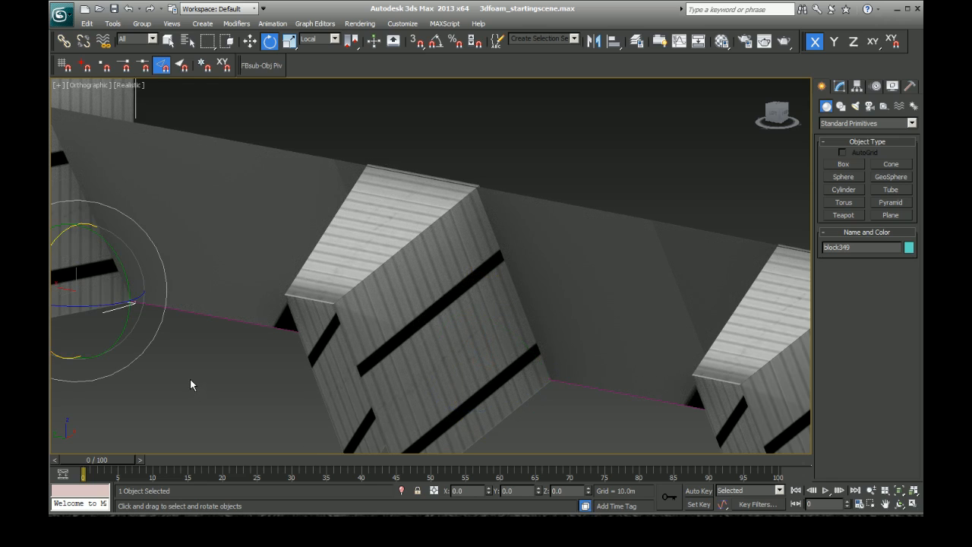
key("z")
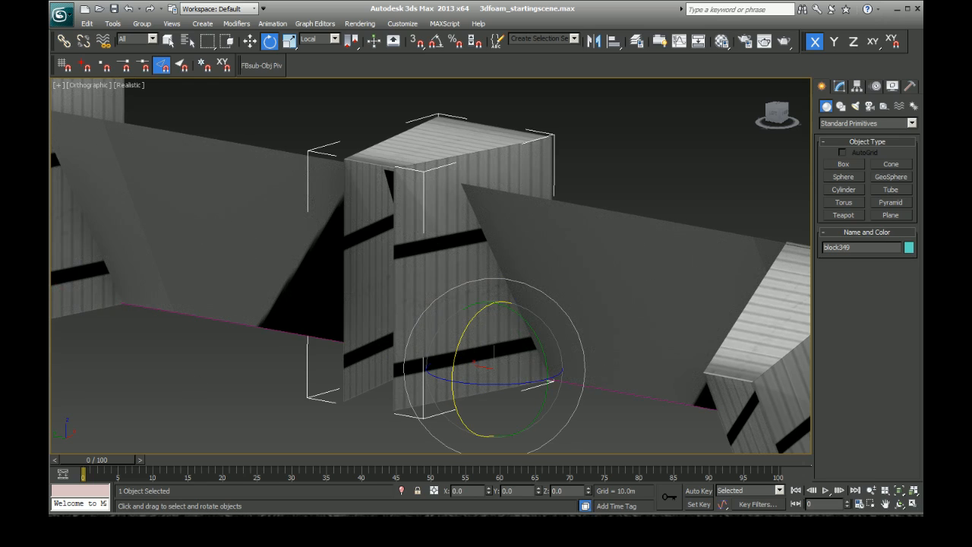
key("ctrl+r")
left_click_drag(467, 282, 447, 280)
right_click(448, 281)
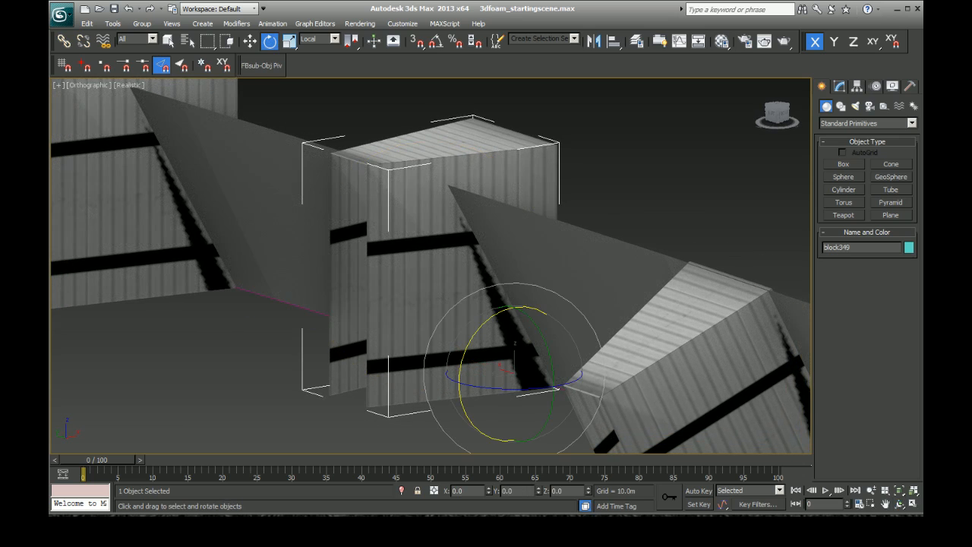
left_click(123, 215)
key("z")
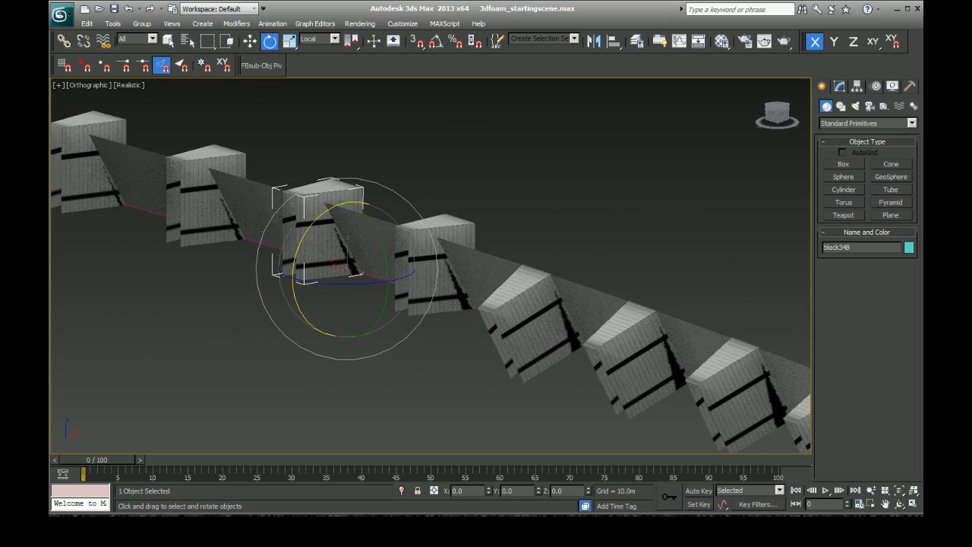
Step: Examine the transition between leaning and upright blocks from farther away and another angle, and clear the selection
scroll(265, 261, "down", 10)
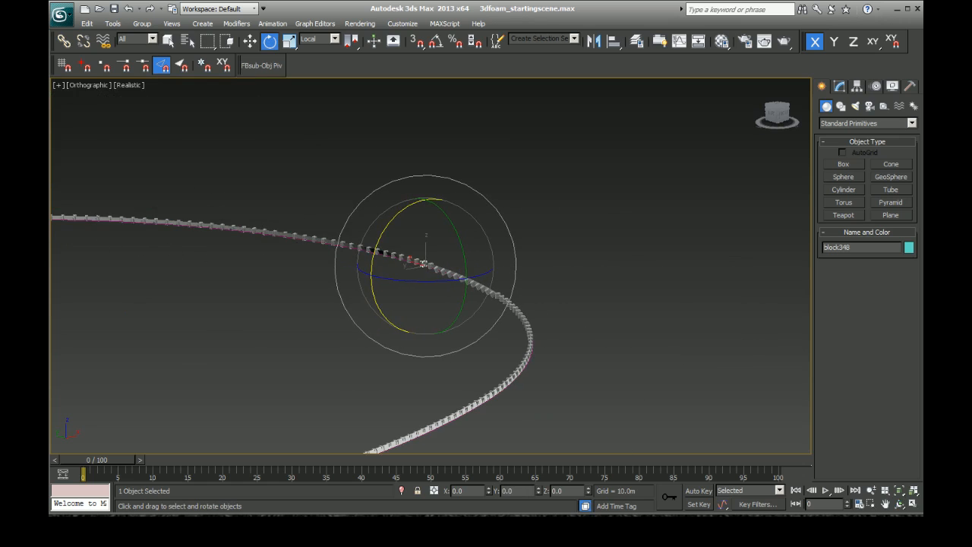
scroll(441, 251, "up", 10)
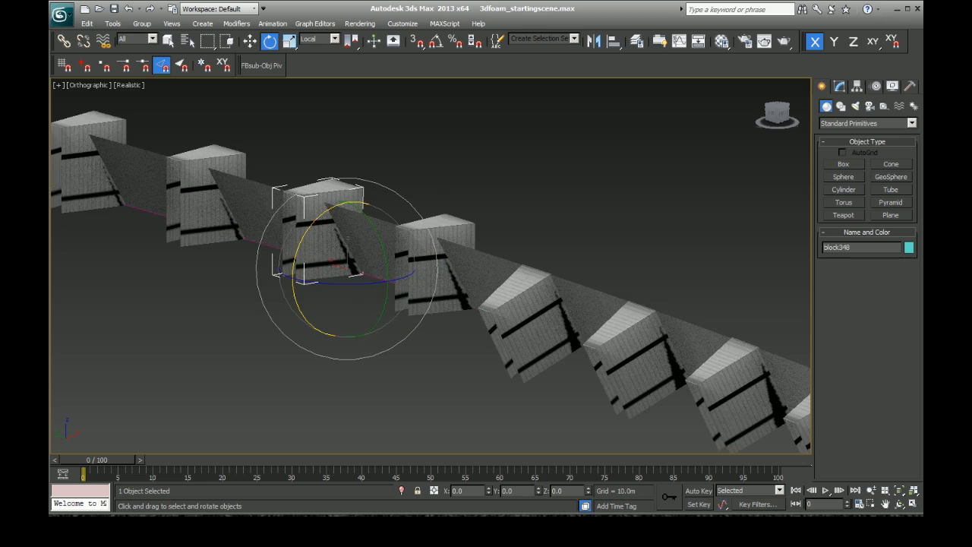
scroll(542, 400, "down", 5)
scroll(553, 364, "up", 3)
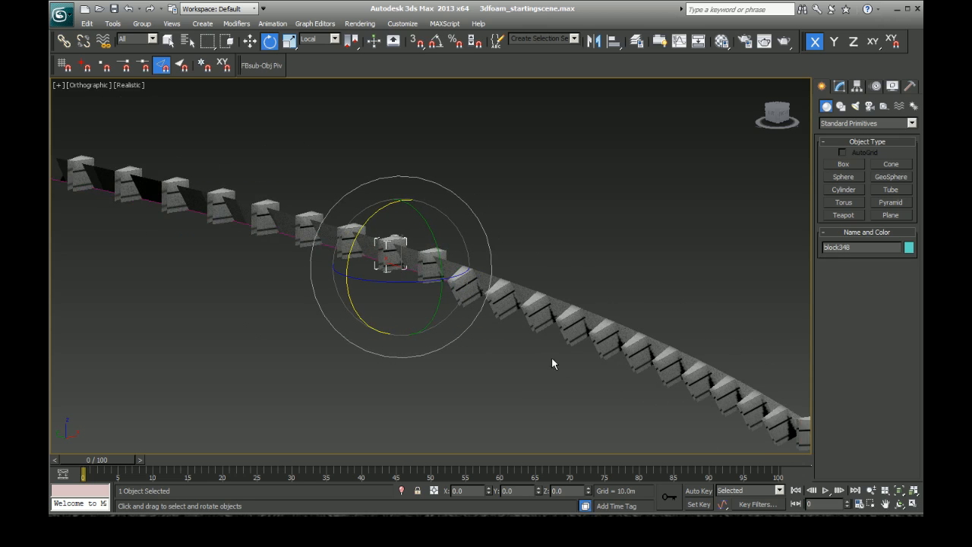
left_click(499, 343)
left_click(471, 295)
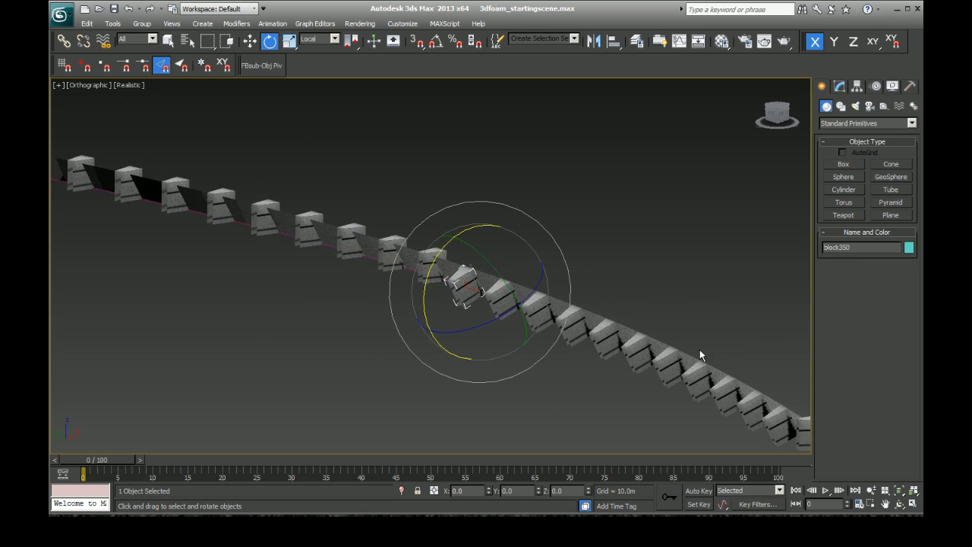
key("ctrl+r")
left_click_drag(471, 304, 458, 337)
right_click(406, 343)
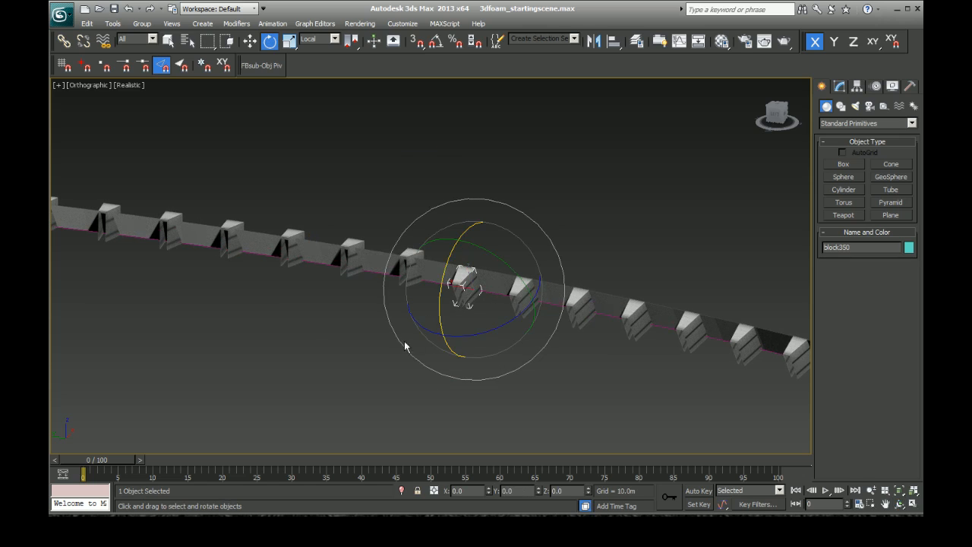
left_click(418, 321)
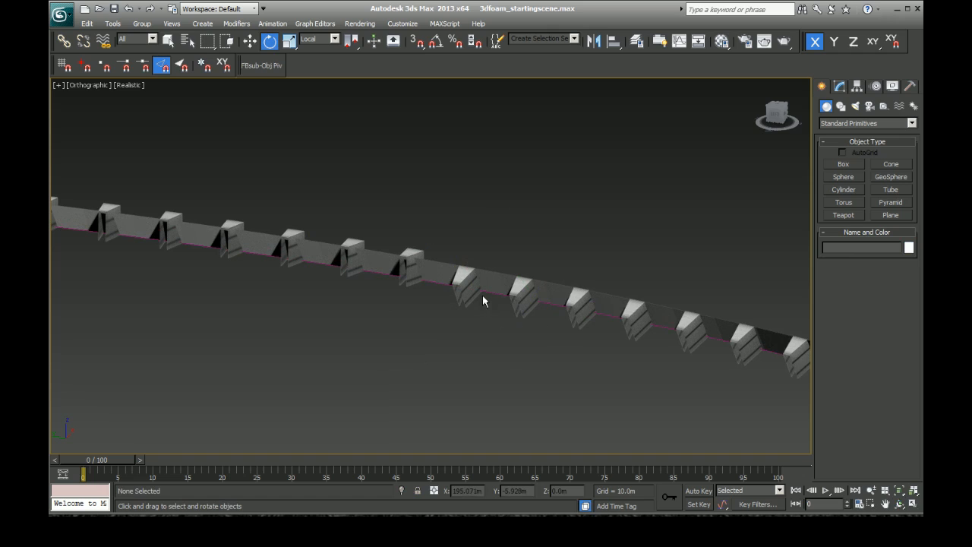
Step: Select the outer wall together with its base line and hide both, leaving only the foam blocks
left_click(522, 300)
left_click(632, 319)
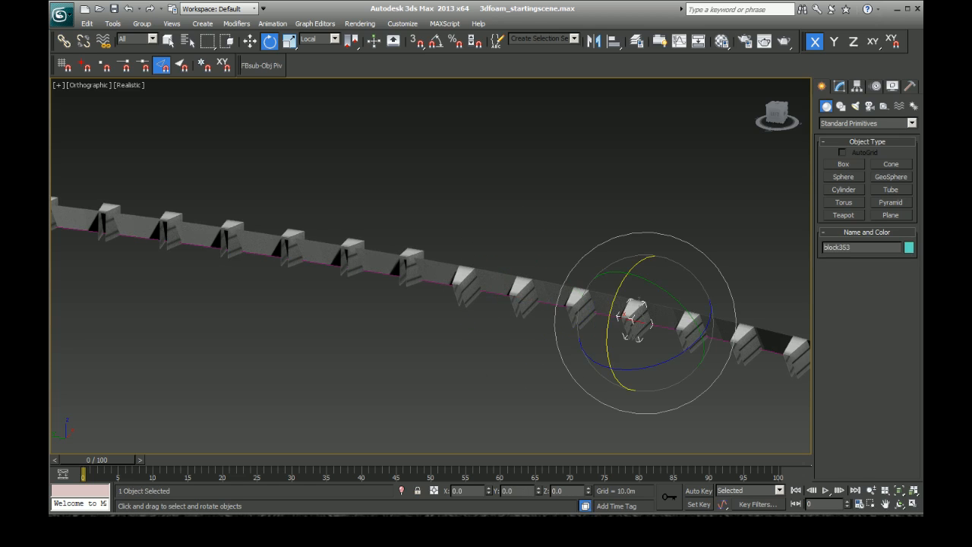
left_click(499, 273, "ctrl")
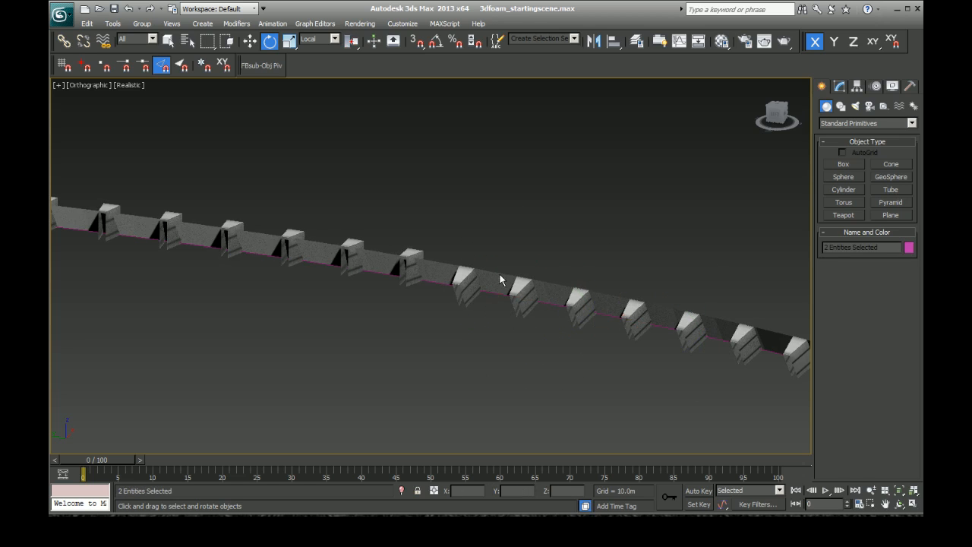
right_click(499, 273)
left_click(518, 237)
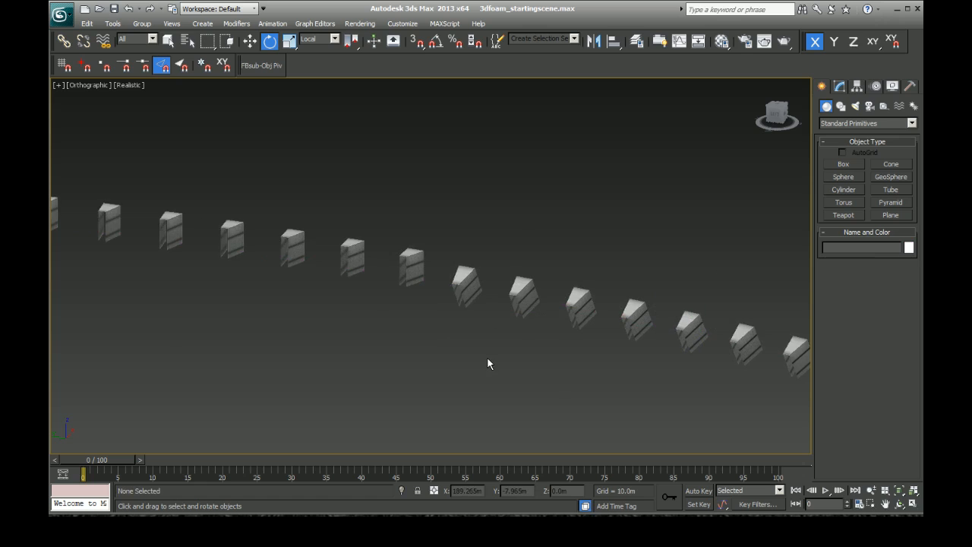
Step: Select the eleven leaning blocks in the row, save the scene, and clear the selection
scroll(487, 356, "down", 5)
scroll(492, 353, "up", 6)
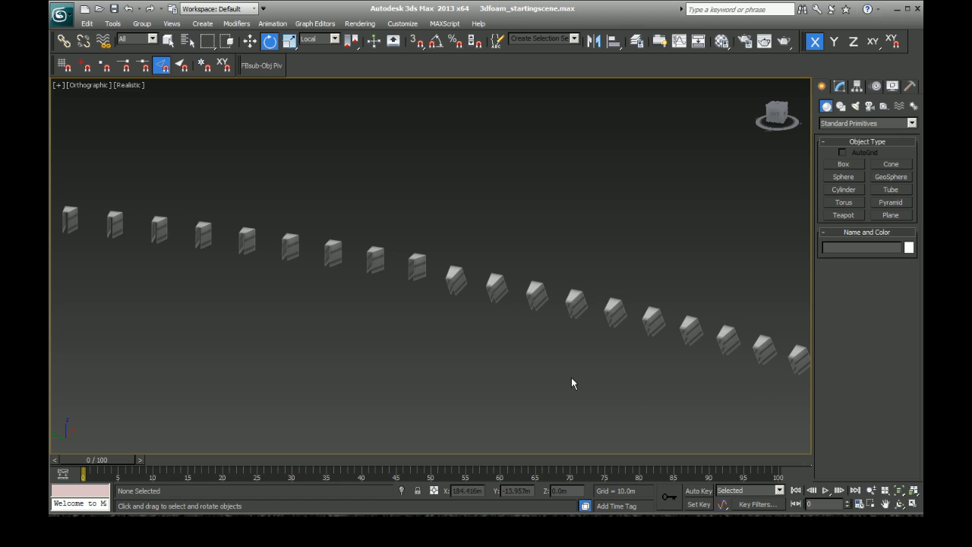
scroll(571, 378, "down", 6)
scroll(630, 362, "up", 4)
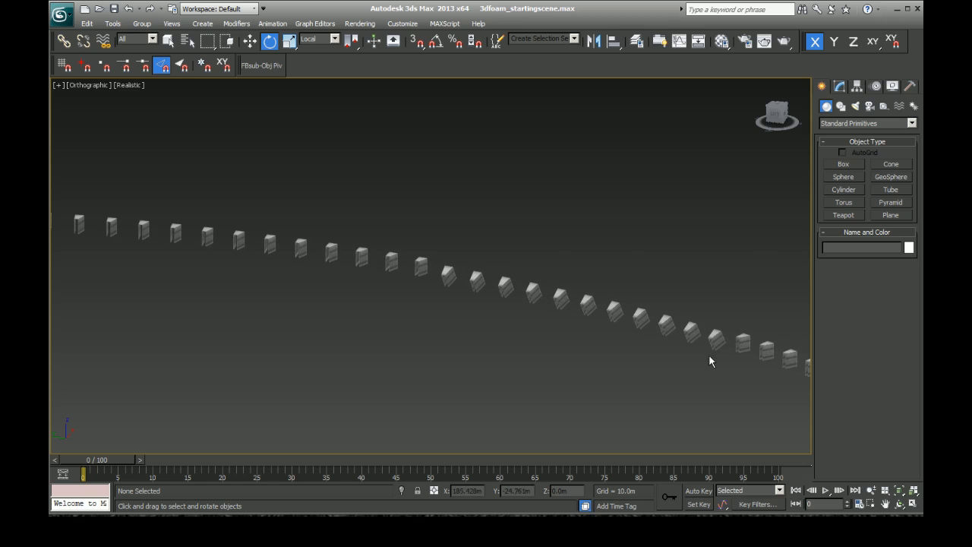
left_click_drag(449, 243, 720, 359)
left_click(693, 330)
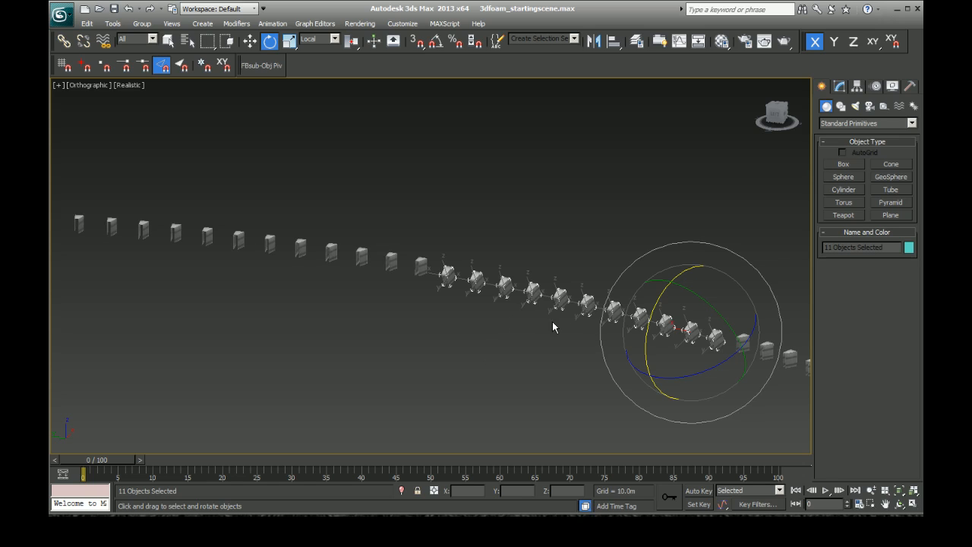
left_click(61, 14)
left_click(96, 123)
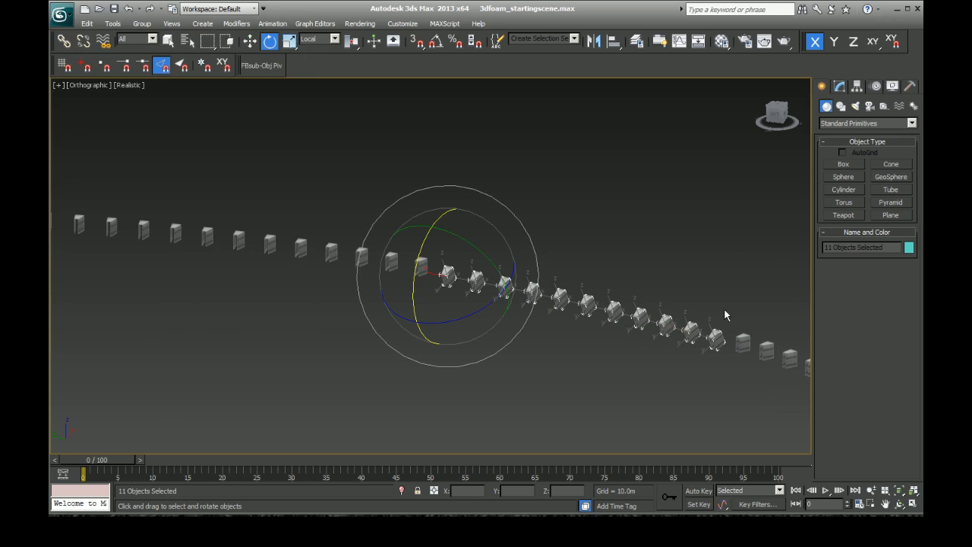
left_click(514, 405)
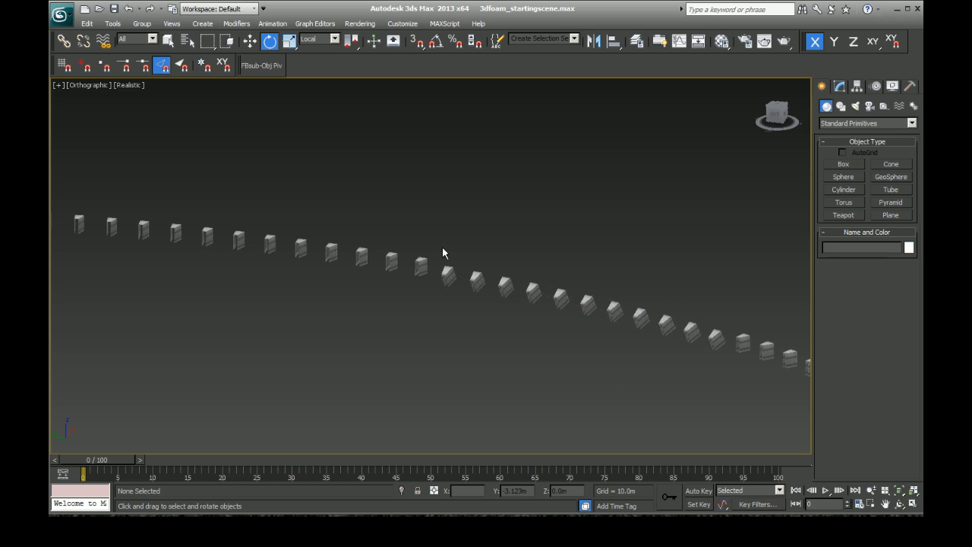
Step: Collapse the eleven leaning blocks into a single mesh object and convert it to Editable Poly
left_click_drag(443, 250, 720, 361)
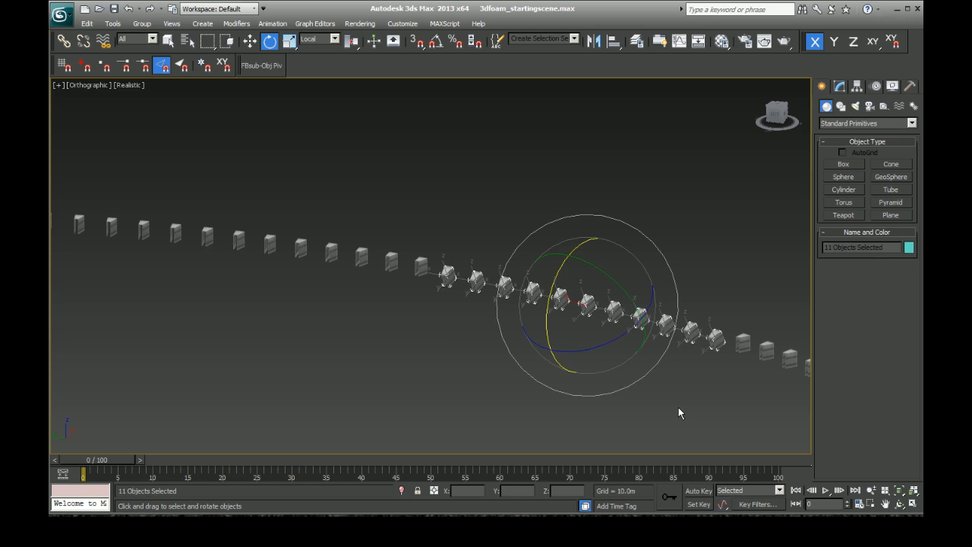
left_click(910, 86)
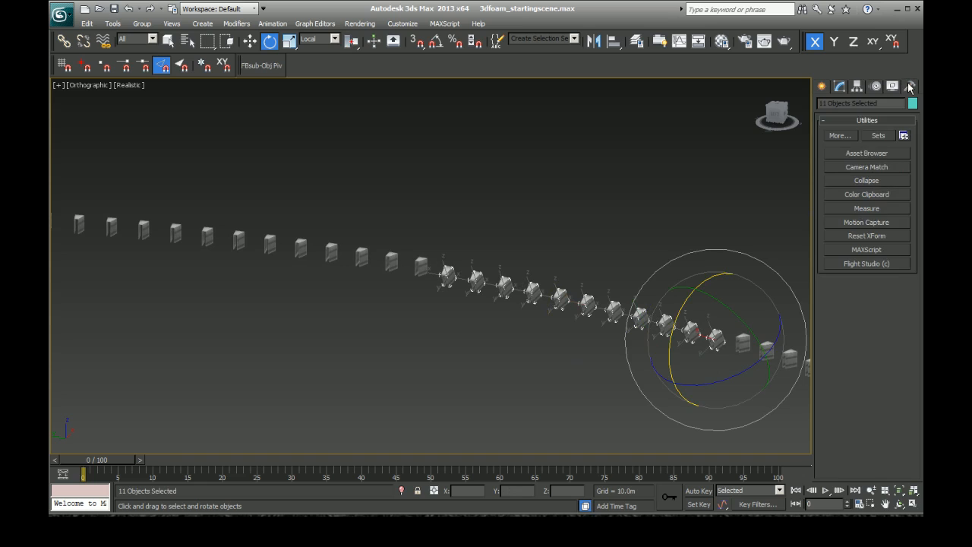
left_click(863, 183)
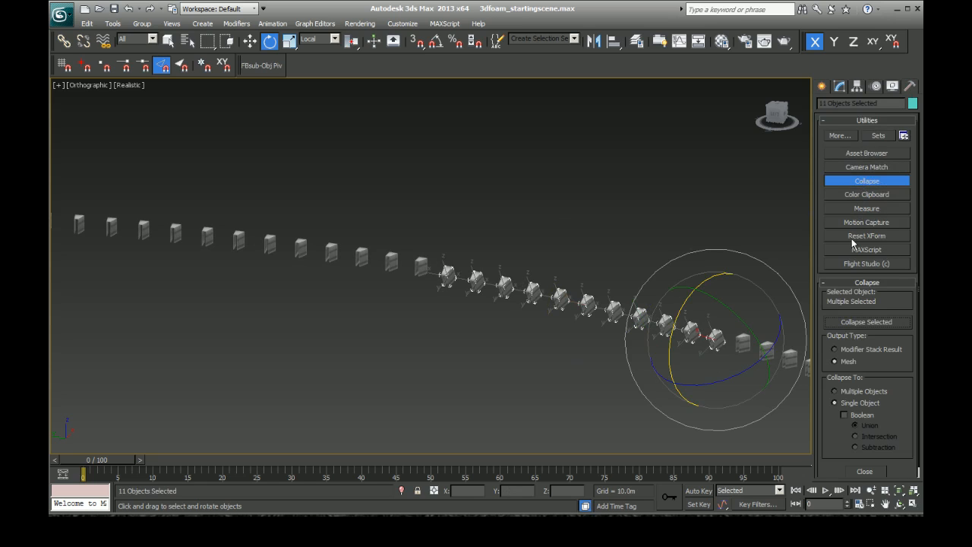
left_click(855, 323)
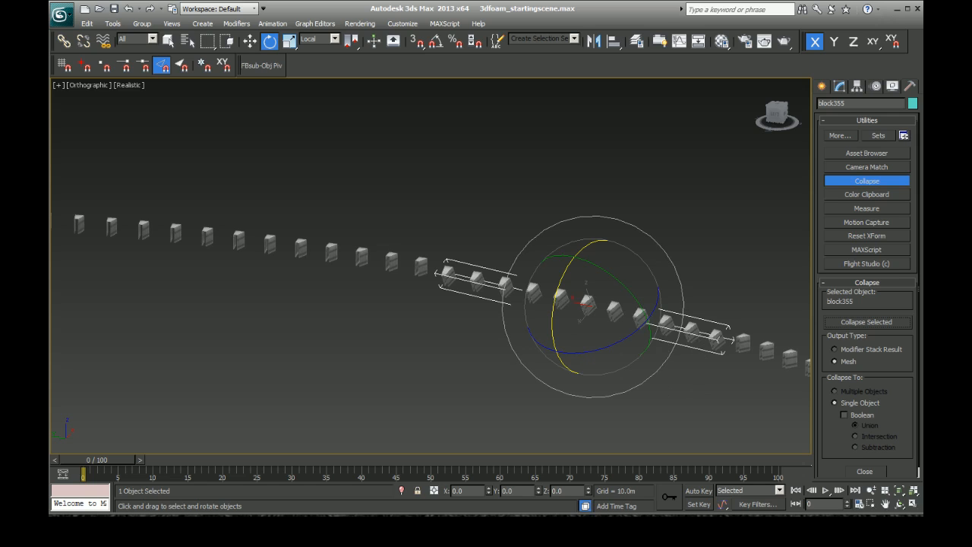
right_click(688, 334)
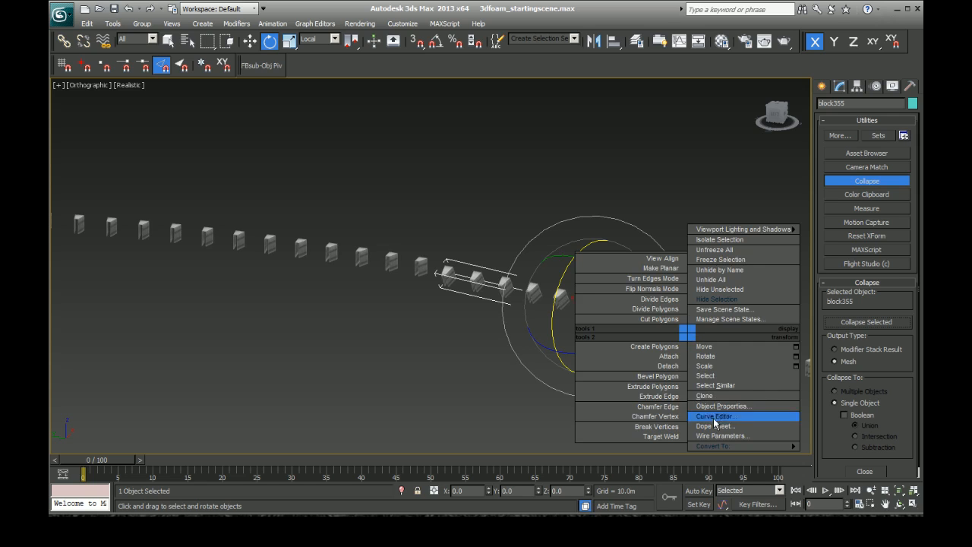
mouse_move(740, 446)
left_click(821, 456)
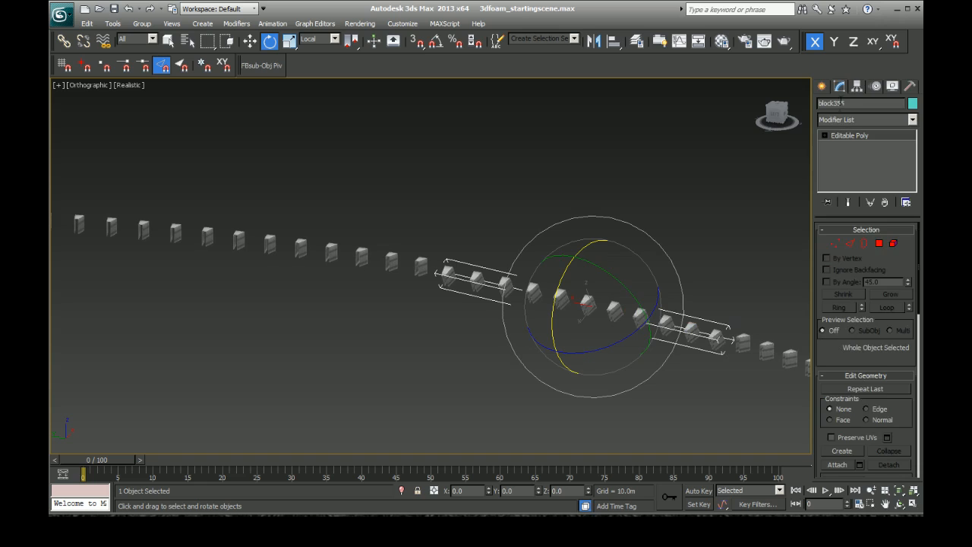
Step: Center the merged block row's pivot to the object using Affect Pivot Only
left_click(852, 86)
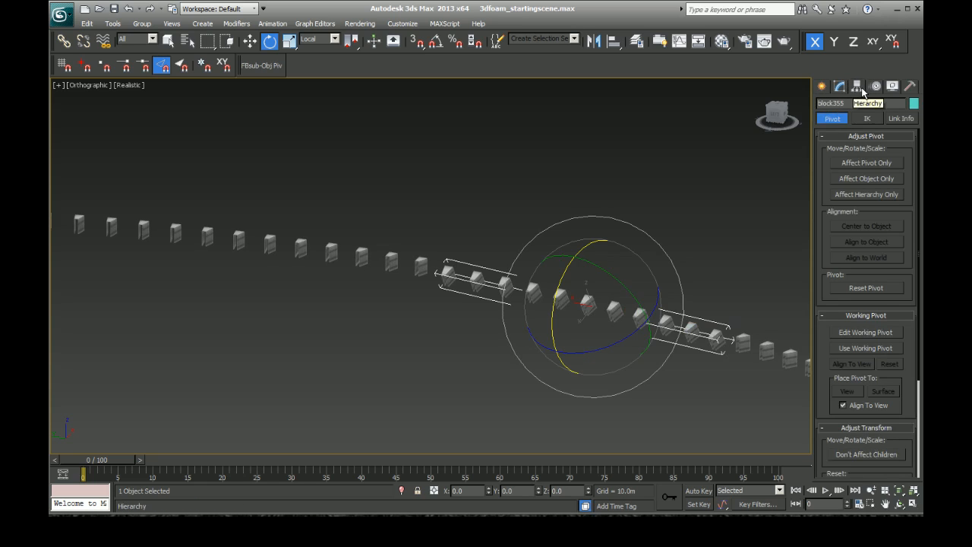
left_click(866, 163)
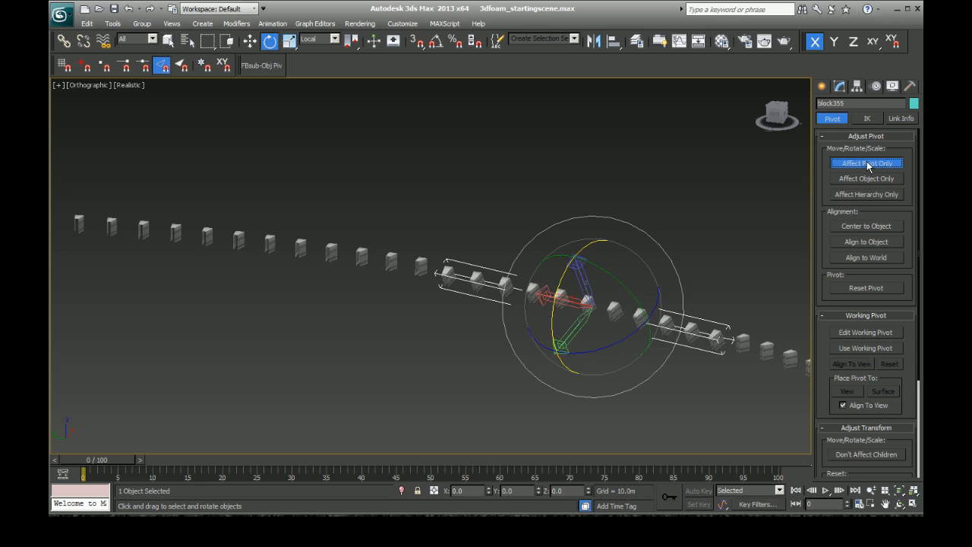
left_click(860, 227)
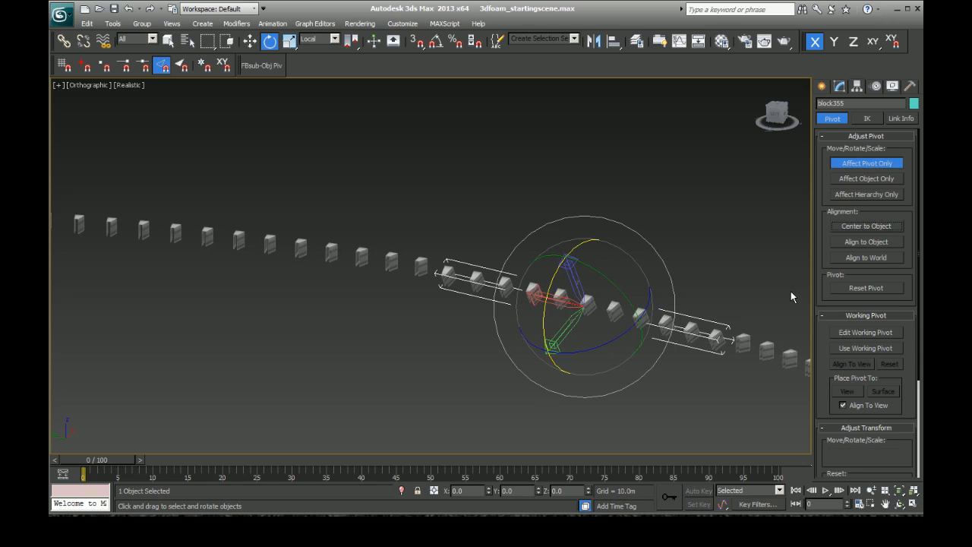
left_click(822, 85)
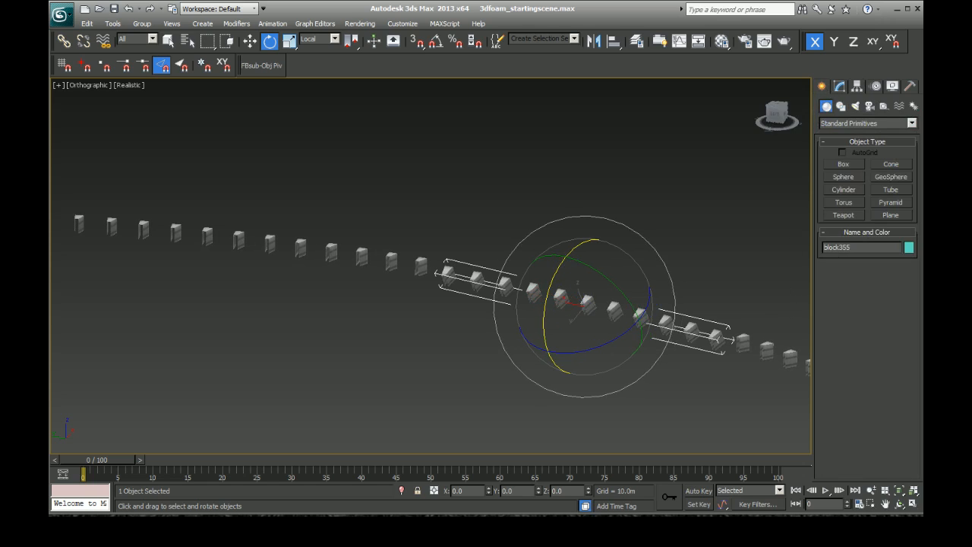
Step: Activate the Move tool and rename the merged block row as styro_block_example_a
left_click(251, 42)
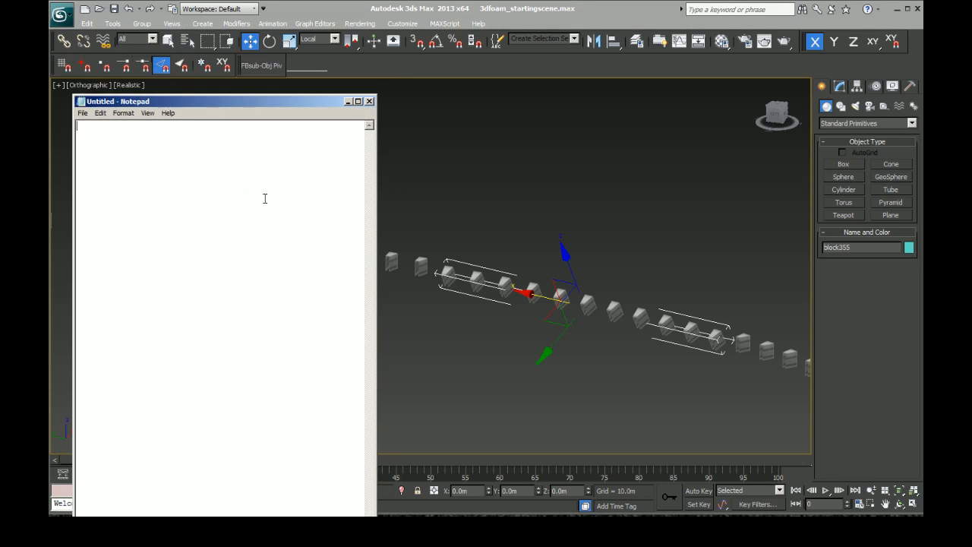
left_click_drag(878, 251, 807, 249)
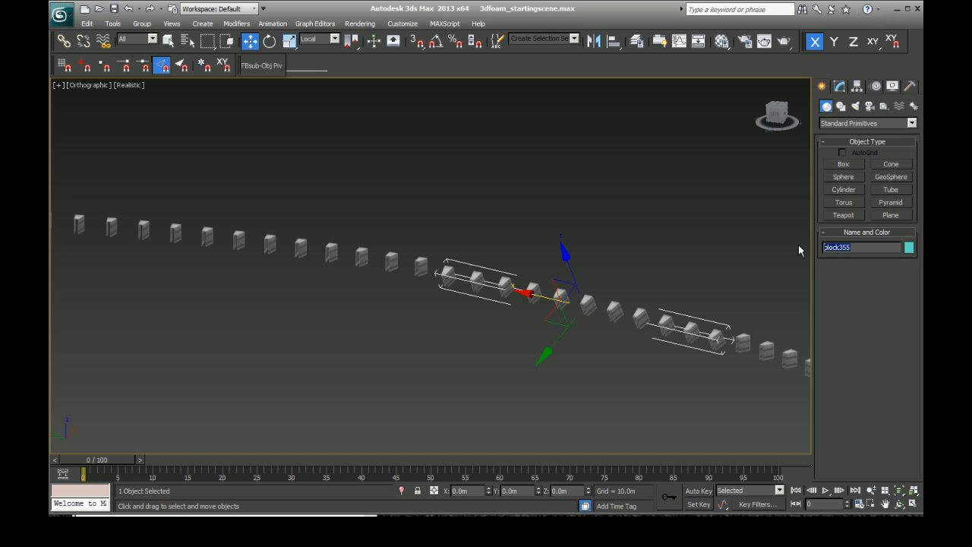
type("exam")
type("styro")
type("_block")
type("_a")
key("Return")
key("ctrl+c")
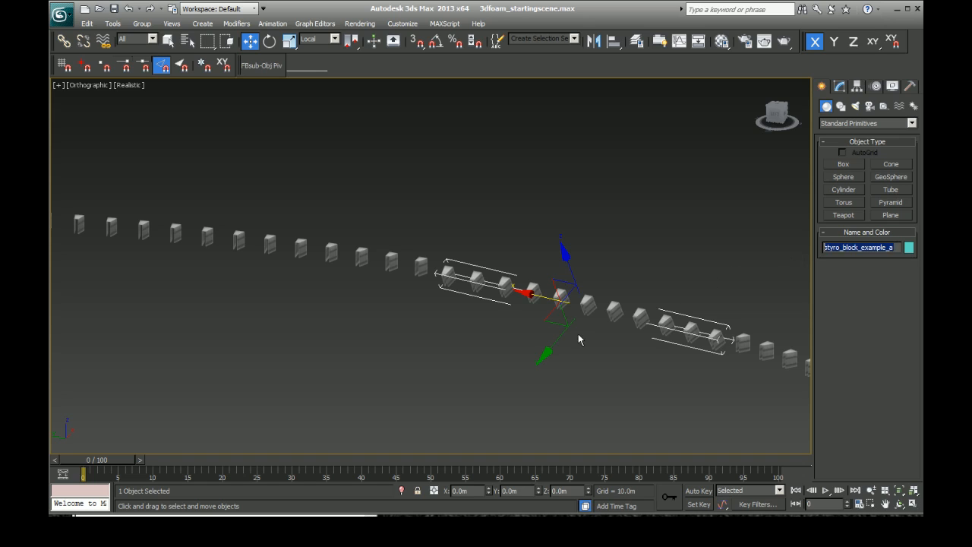
Step: Switch to Notepad, paste the name styro_block_example_a and add x, y and z entries beneath it
left_click(334, 526)
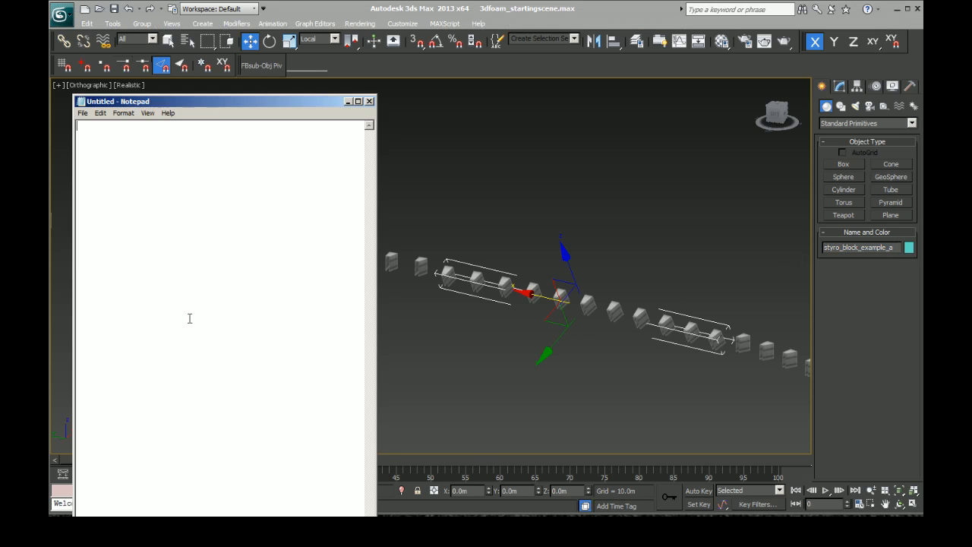
key("ctrl+v")
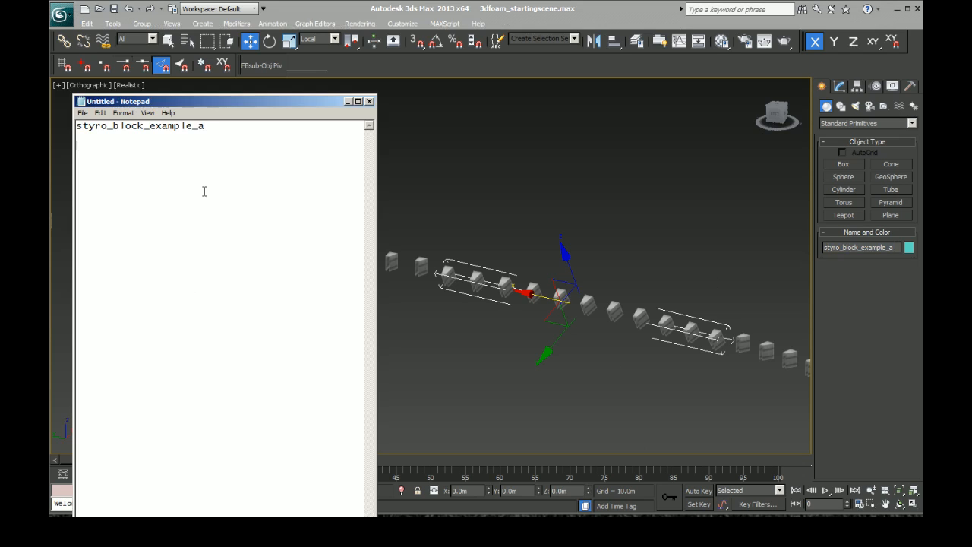
type("x")
key("Return")
type("y ")
type("z")
left_click(652, 21)
Step: Reselect the merged block row and compare its position coordinates in the Local and World reference systems
left_click(578, 313)
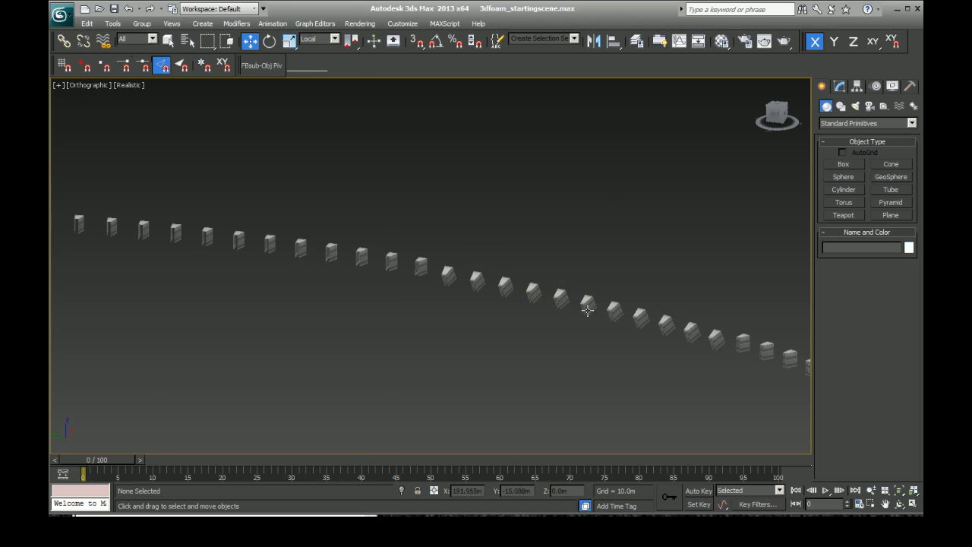
left_click(584, 297)
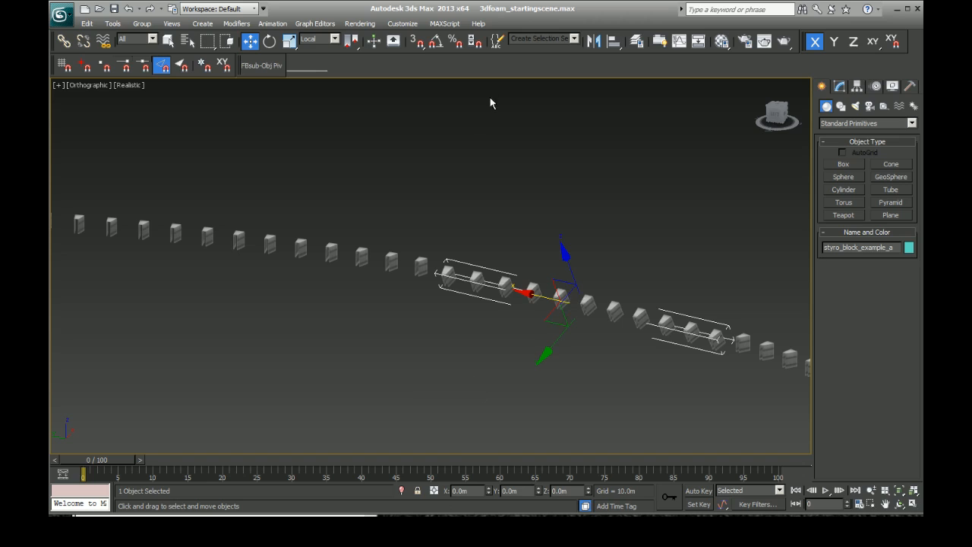
left_click(317, 38)
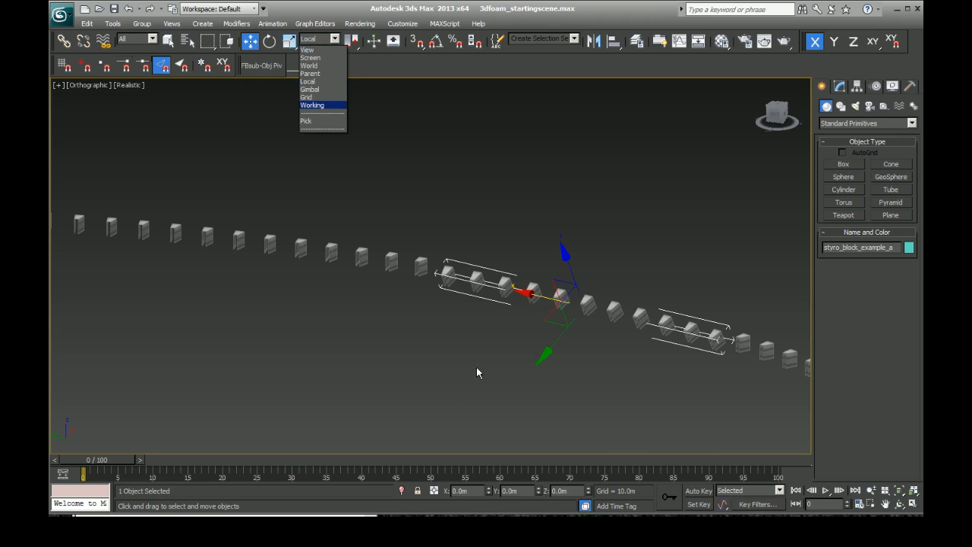
left_click(311, 81)
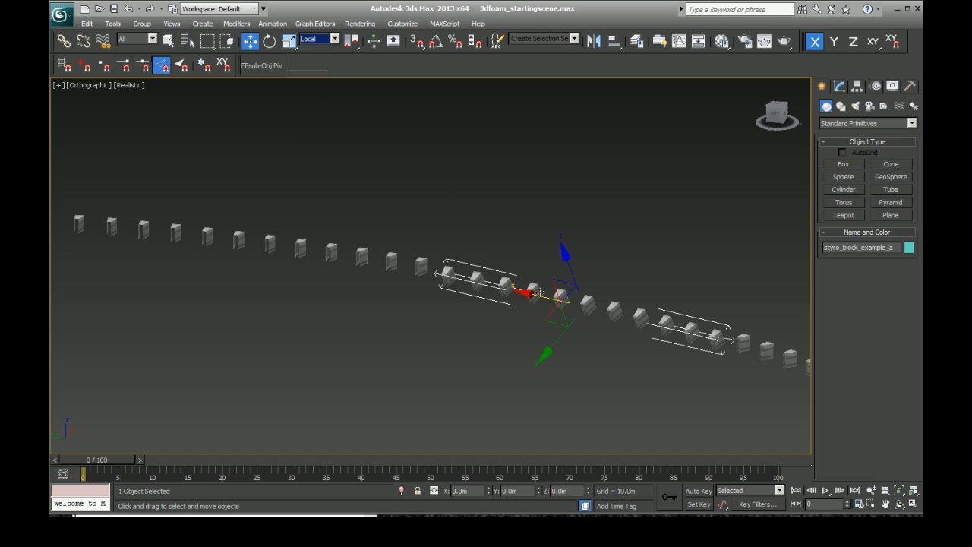
left_click(333, 39)
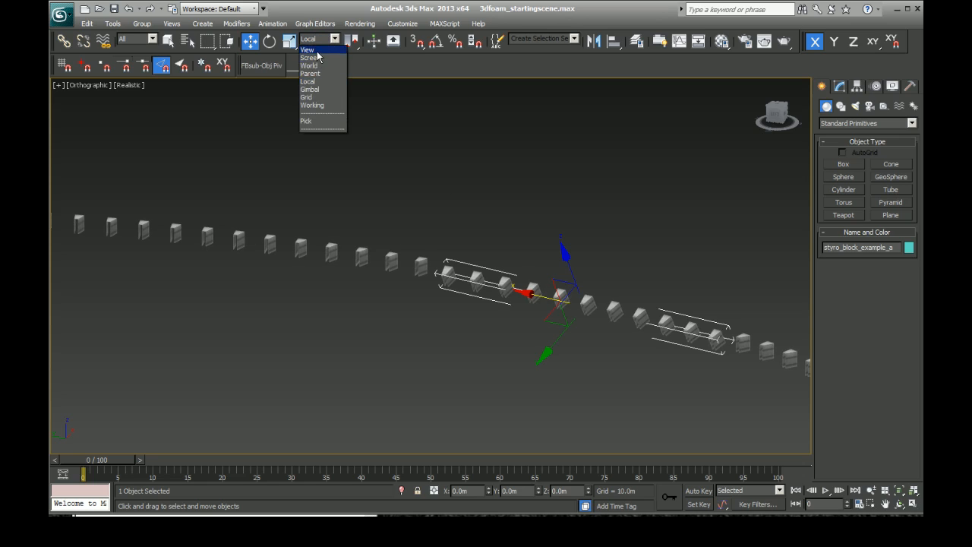
left_click(310, 66)
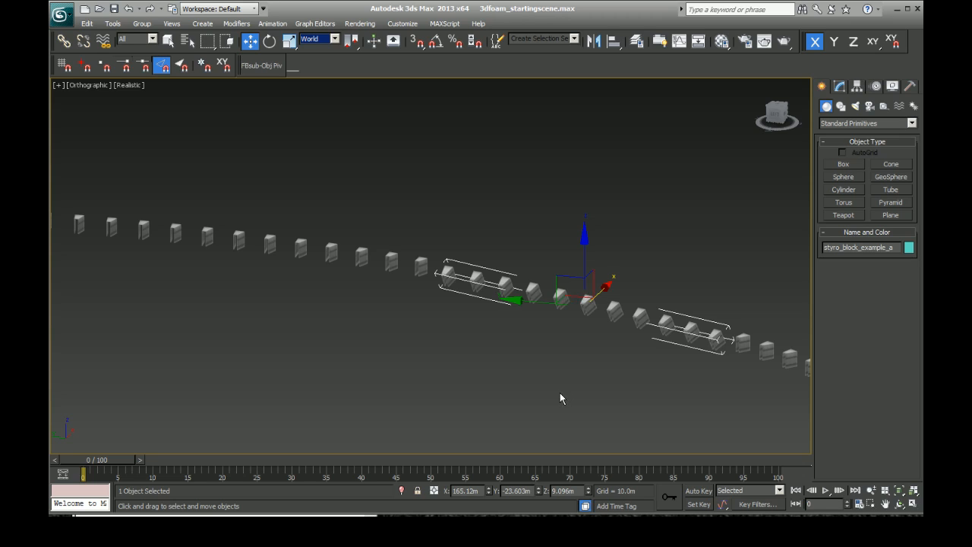
left_click(328, 40)
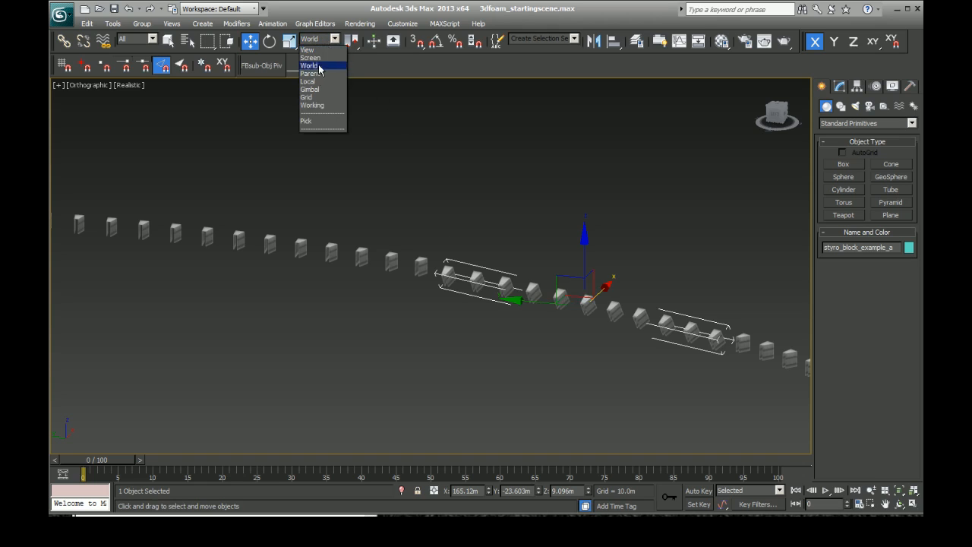
left_click(319, 84)
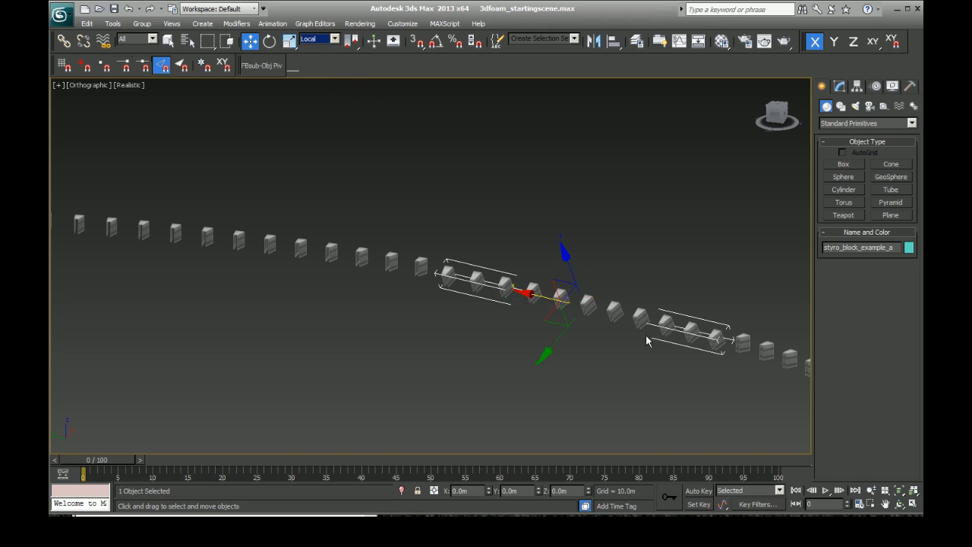
Step: Set the reference coordinate system to World for styro_block_example_a and recheck its pivot placement
left_click(597, 305)
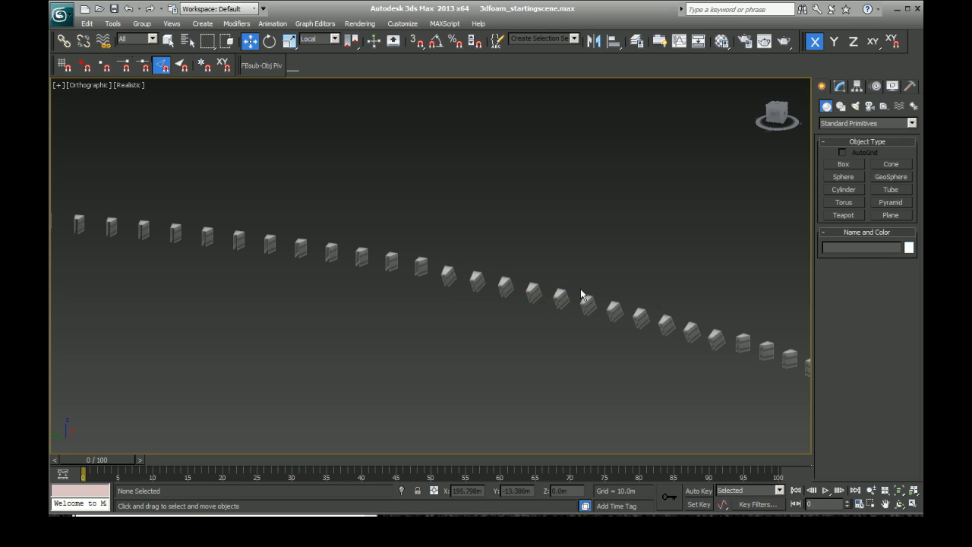
left_click(586, 301)
left_click(319, 40)
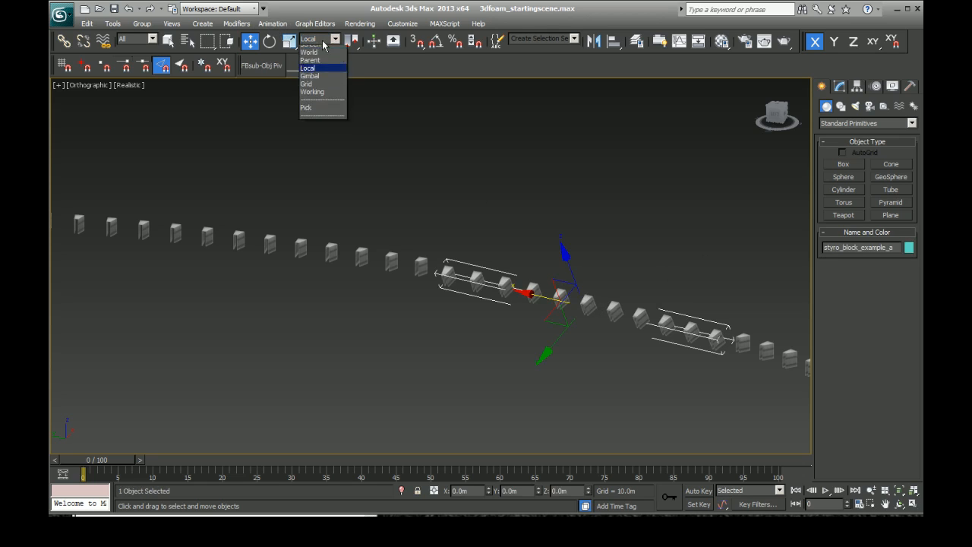
left_click(323, 66)
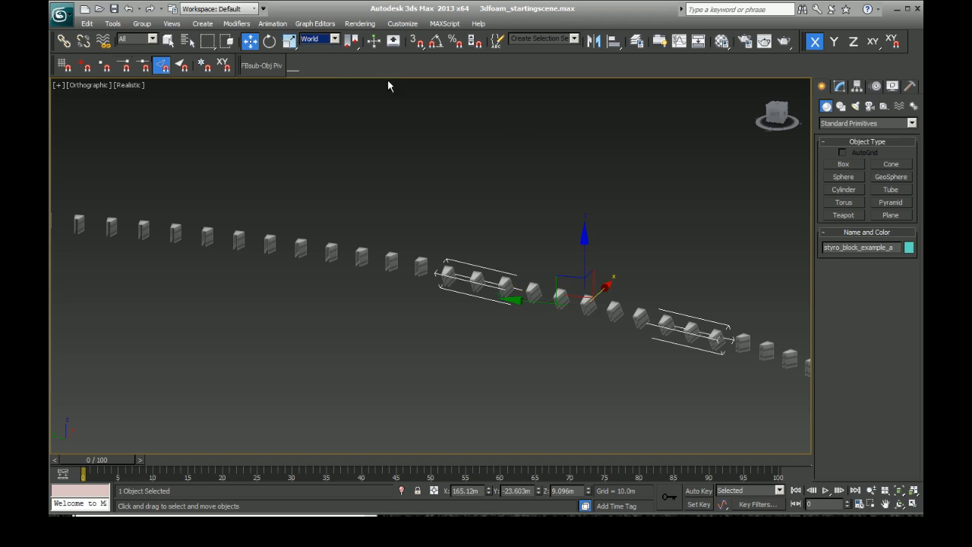
left_click(857, 87)
left_click(857, 164)
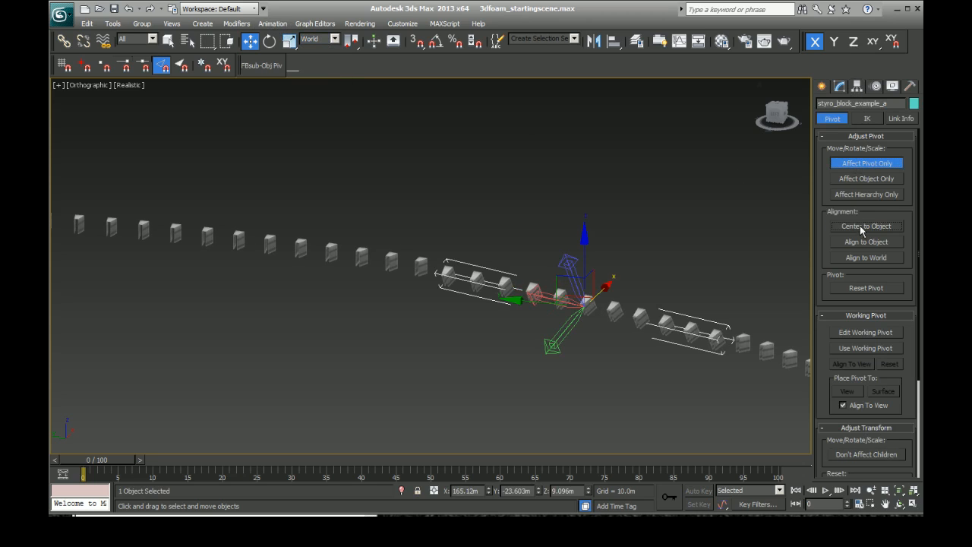
left_click(822, 86)
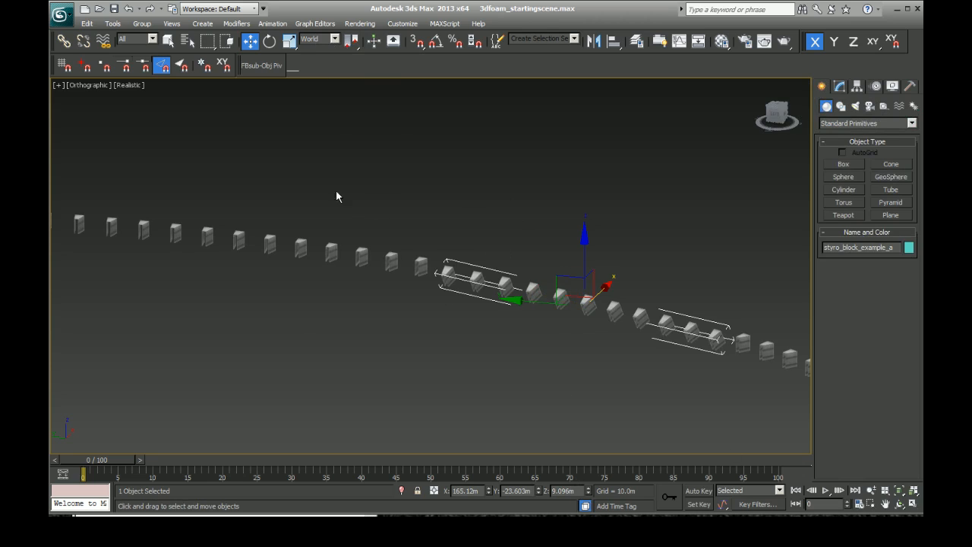
Step: Copy the X coordinate of styro_block_example_a and record it in Notepad as x 165.12m
scroll(426, 369, "down", 10)
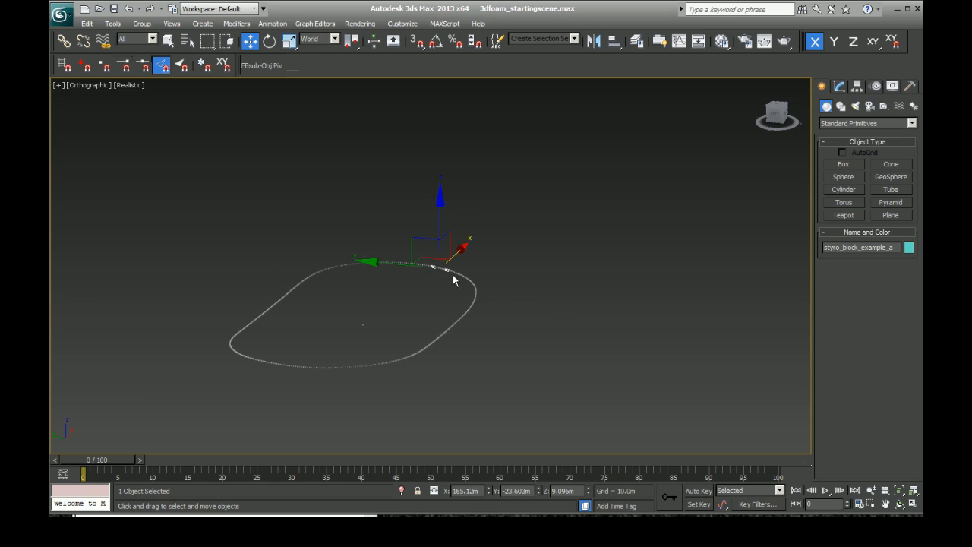
scroll(453, 279, "up", 10)
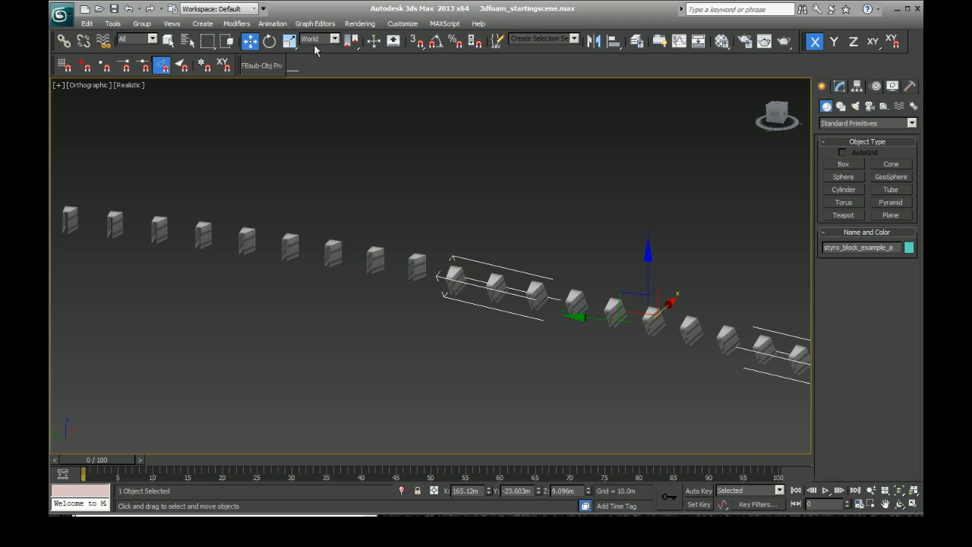
key("alt+Tab")
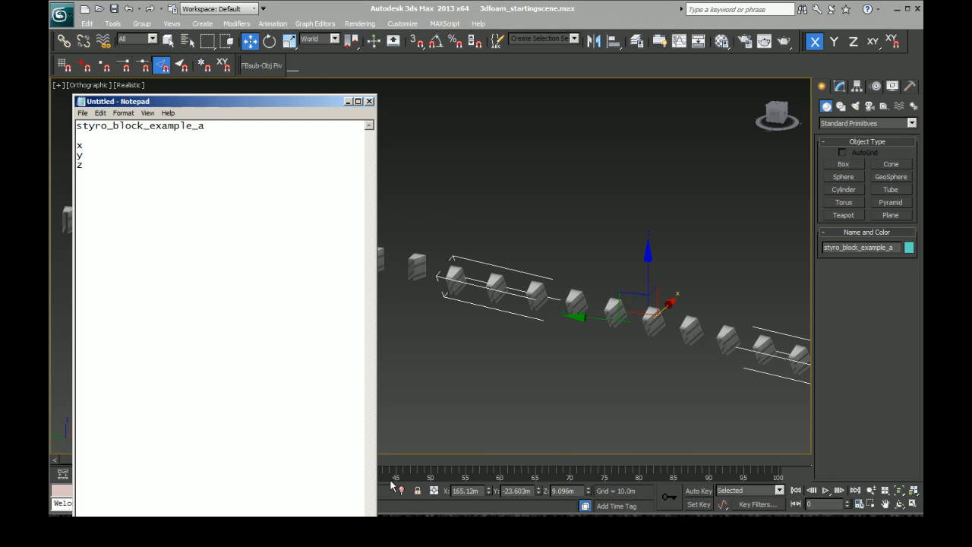
key("alt+Tab")
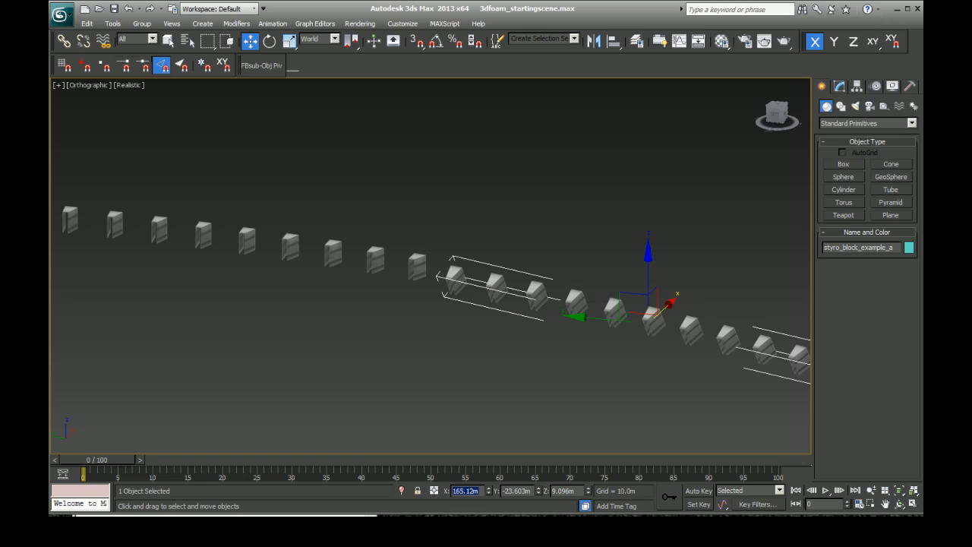
key("alt+Tab")
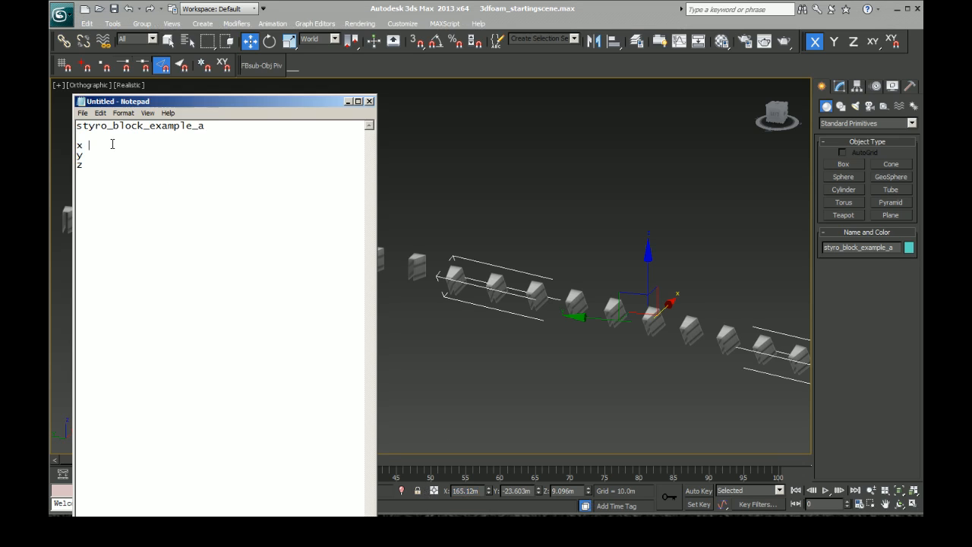
type("165.12m")
Step: Copy the block row's Y and Z coordinates into the Notepad entries as y -23.603m and z 9.096m
left_click(635, 13)
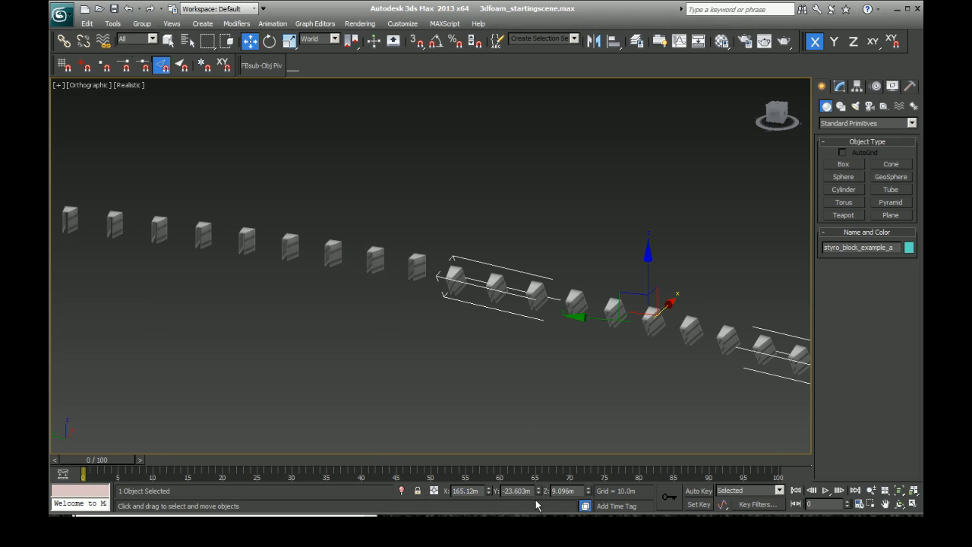
key("alt+Tab")
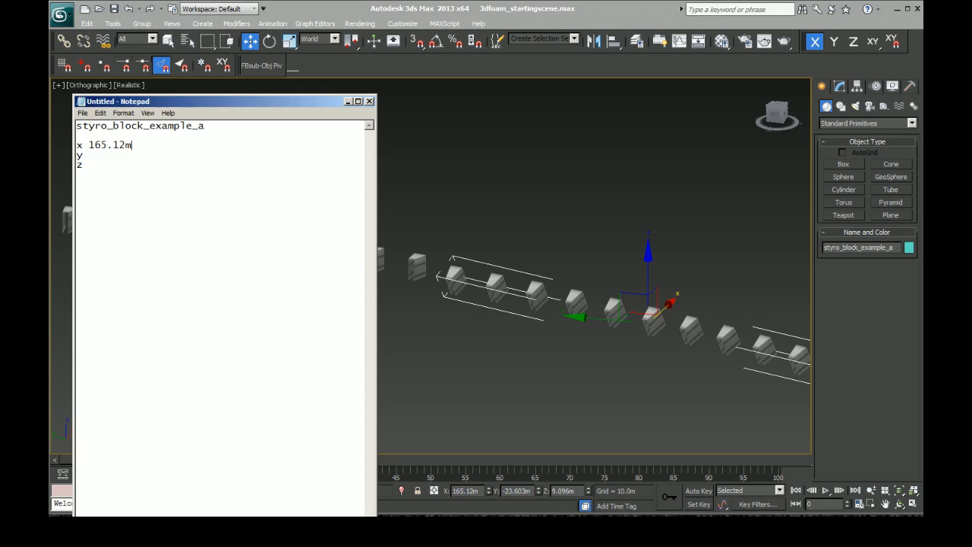
left_click(132, 154)
type("-23.603m")
double_click(564, 491)
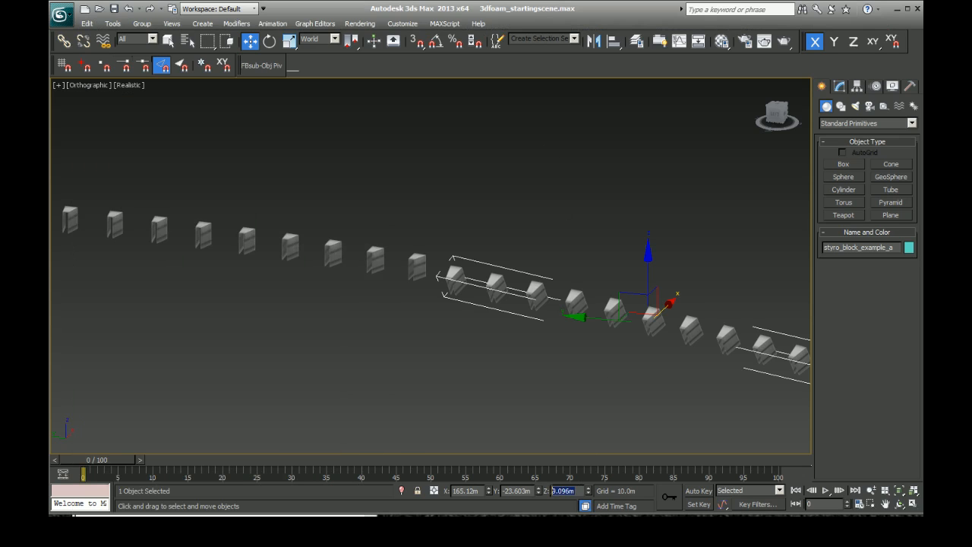
key("alt+Tab")
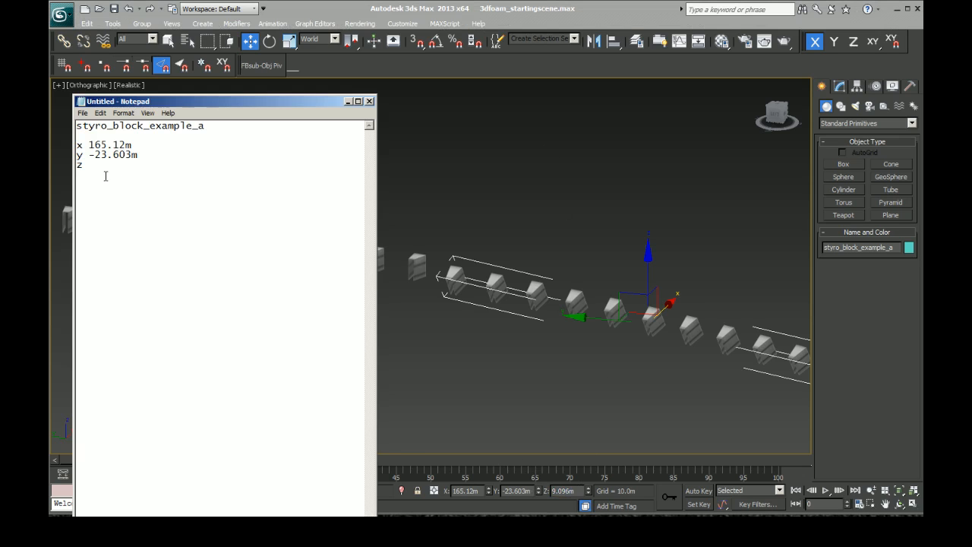
type("z")
type("9.096m")
Step: Save the coordinate notes as styro_block_example_a.txt on the desktop, reusing the object name, and close Notepad
left_click_drag(215, 126, 57, 124)
key("ctrl+c")
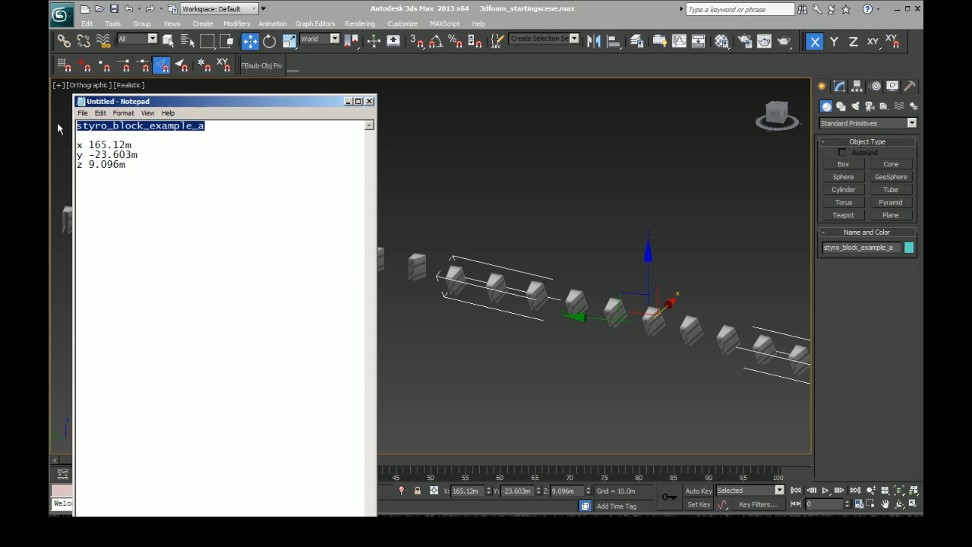
left_click(80, 114)
left_click(80, 114)
left_click(80, 115)
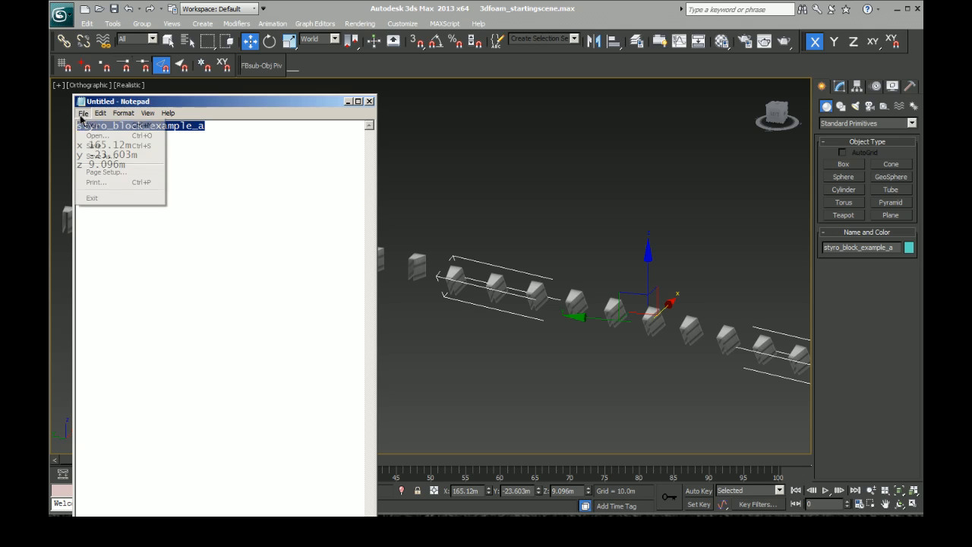
left_click(98, 155)
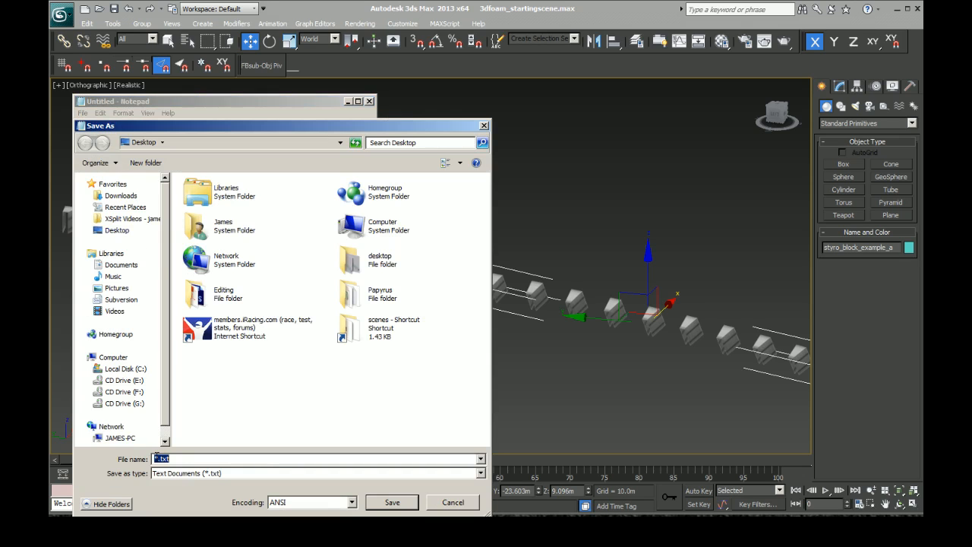
left_click(155, 458)
key("BackSpace")
key("ctrl+v")
left_click(392, 502)
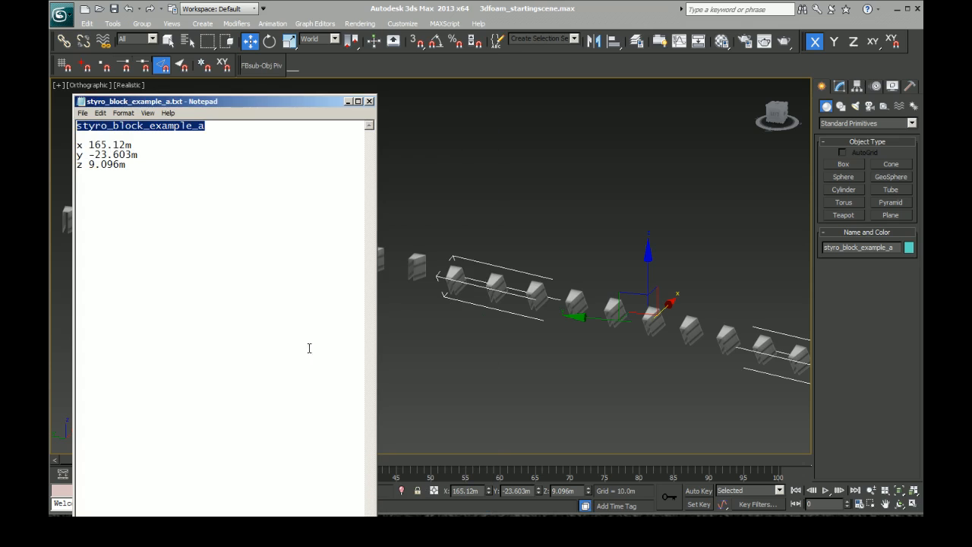
left_click(370, 101)
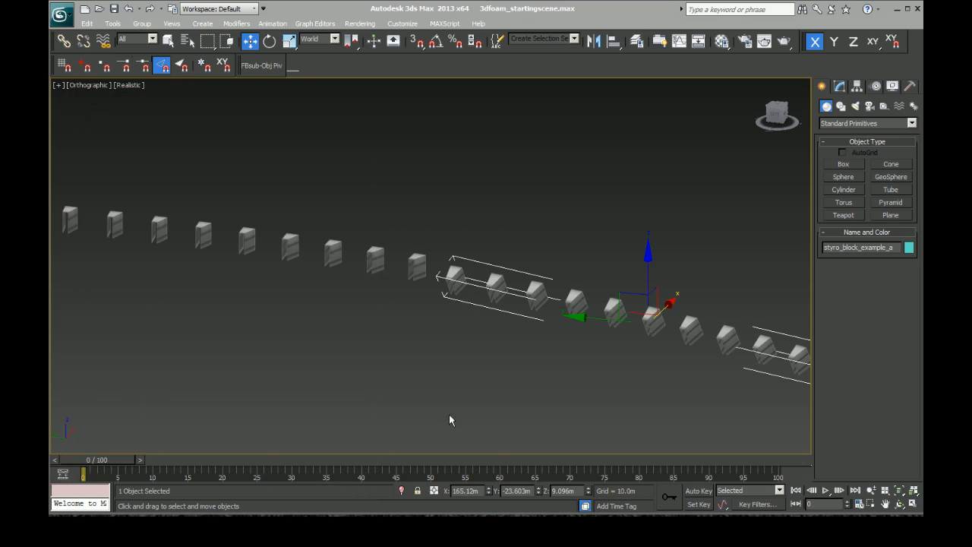
Step: Unhide all objects in the scene and hide styro_block_example_a on its own
right_click(571, 295)
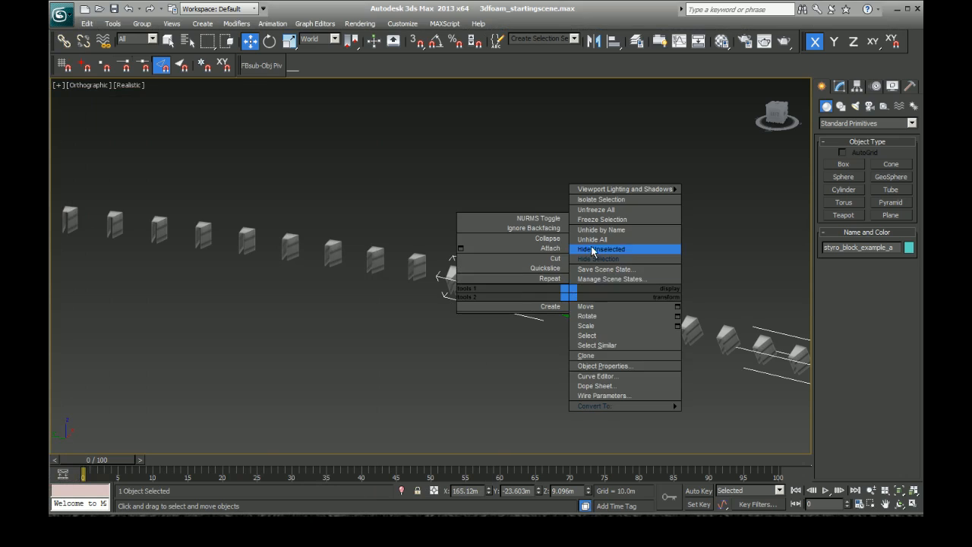
left_click(593, 239)
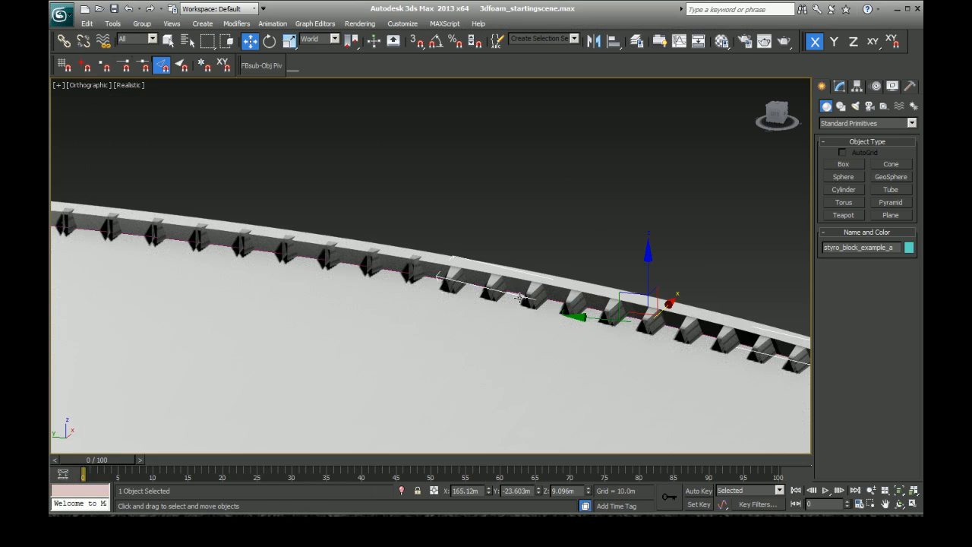
left_click(61, 14)
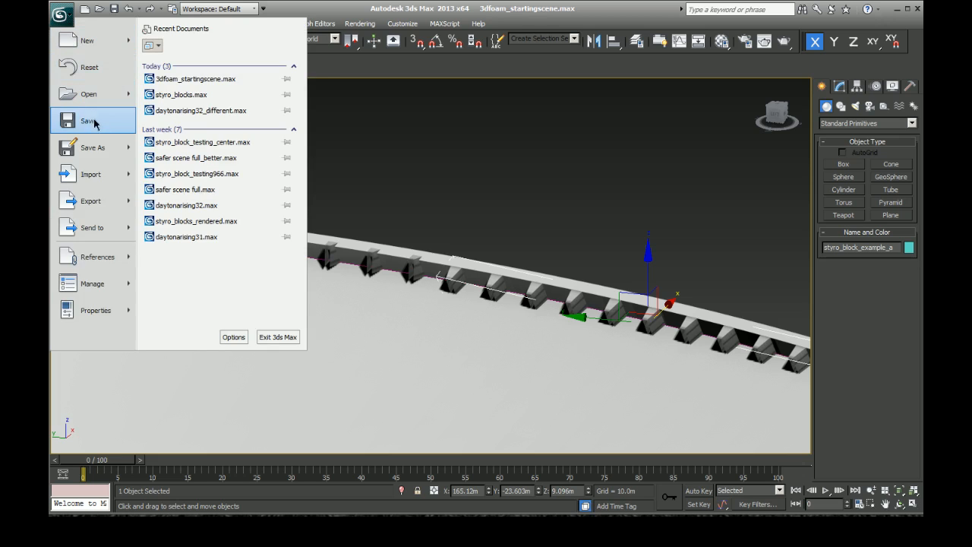
left_click(487, 291)
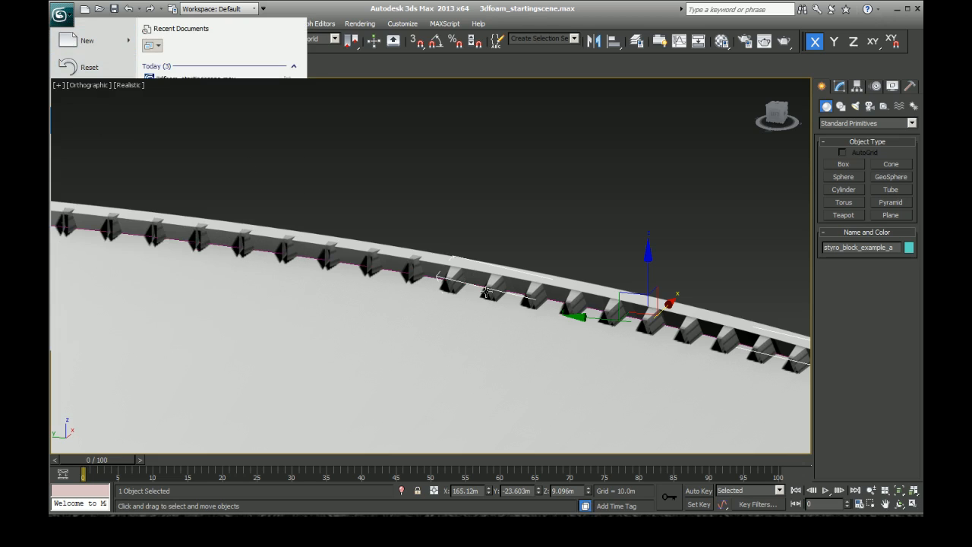
right_click(539, 294)
left_click(576, 261)
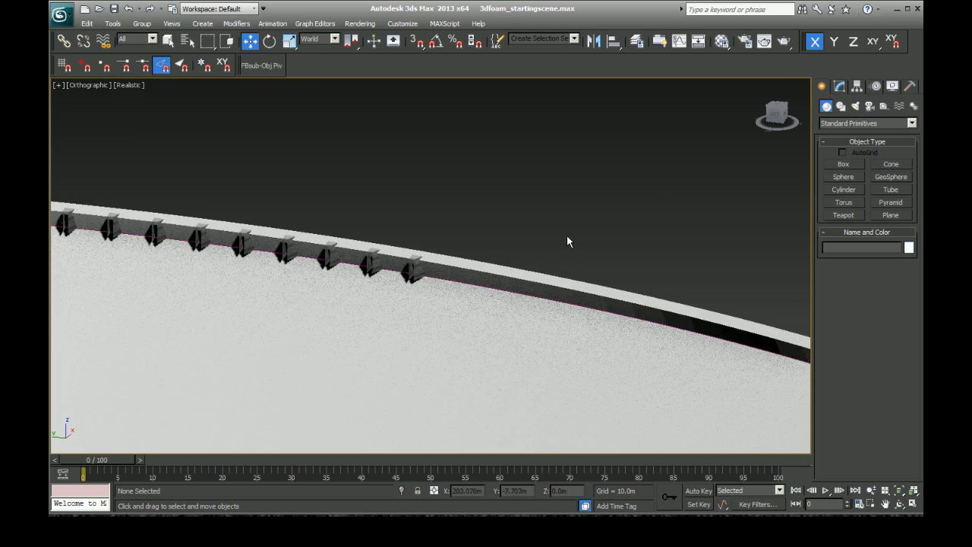
Step: Select every visible object of the track and barrier and delete the whole selection
scroll(569, 238, "down", 4)
scroll(567, 242, "down", 3)
left_click_drag(576, 211, 180, 407)
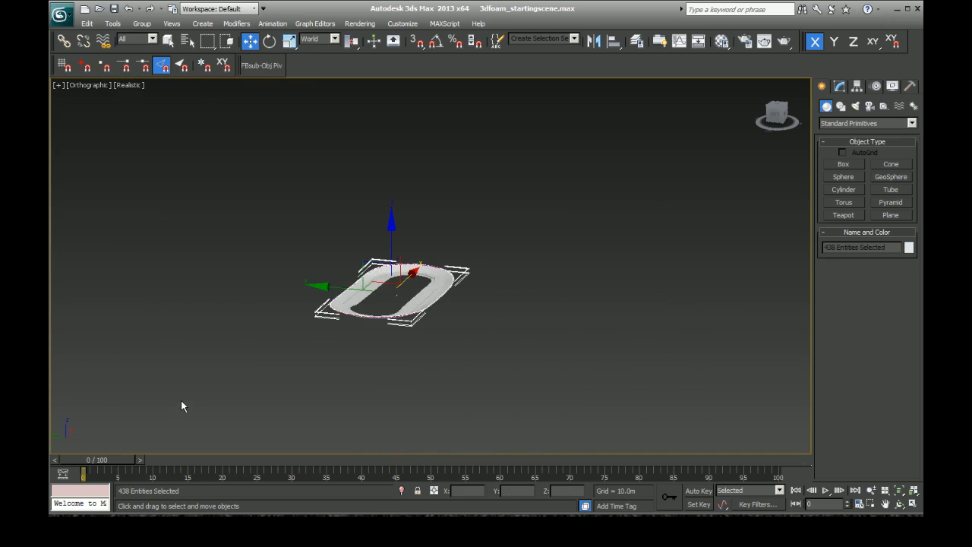
key("Delete")
Step: Unhide styro_block_example_a and select it as the only remaining object
right_click(440, 307)
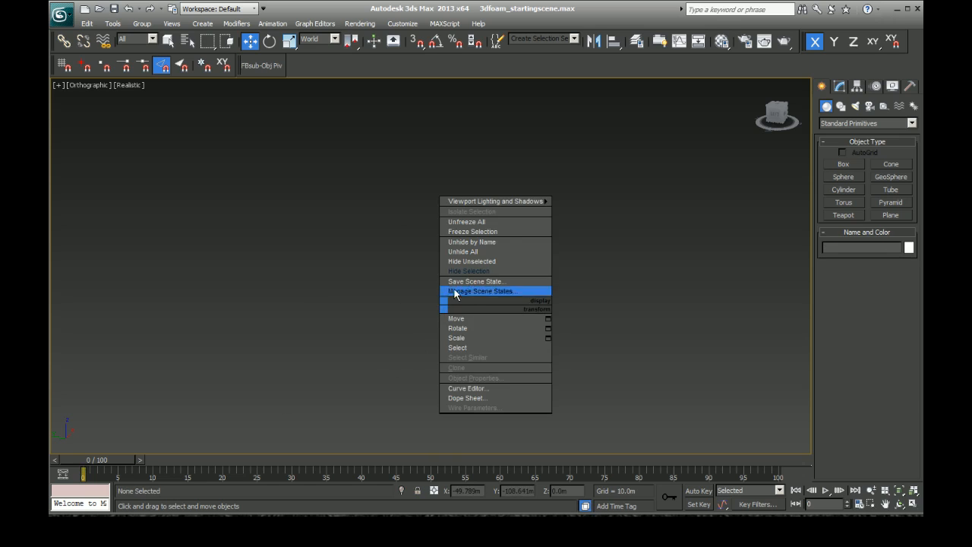
left_click(465, 252)
left_click_drag(465, 326, 375, 211)
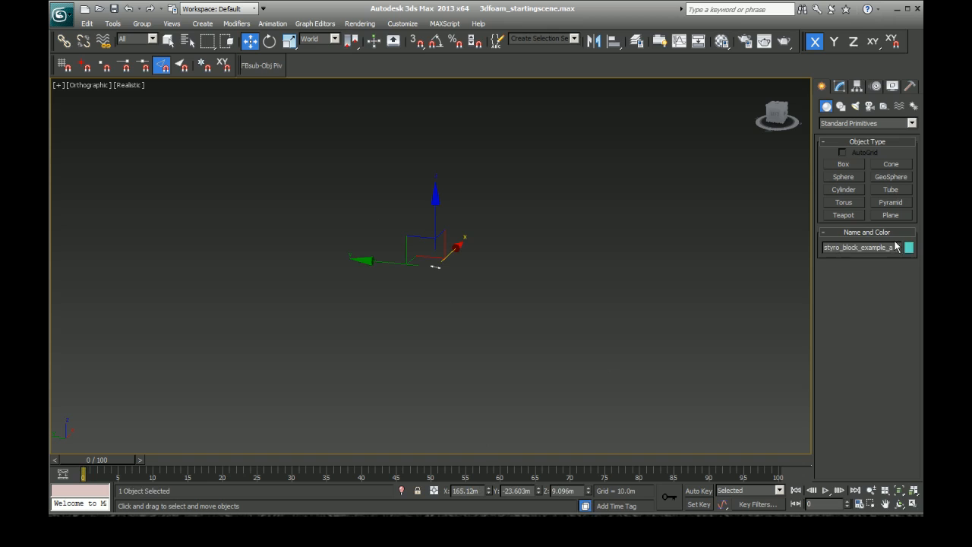
left_click(61, 14)
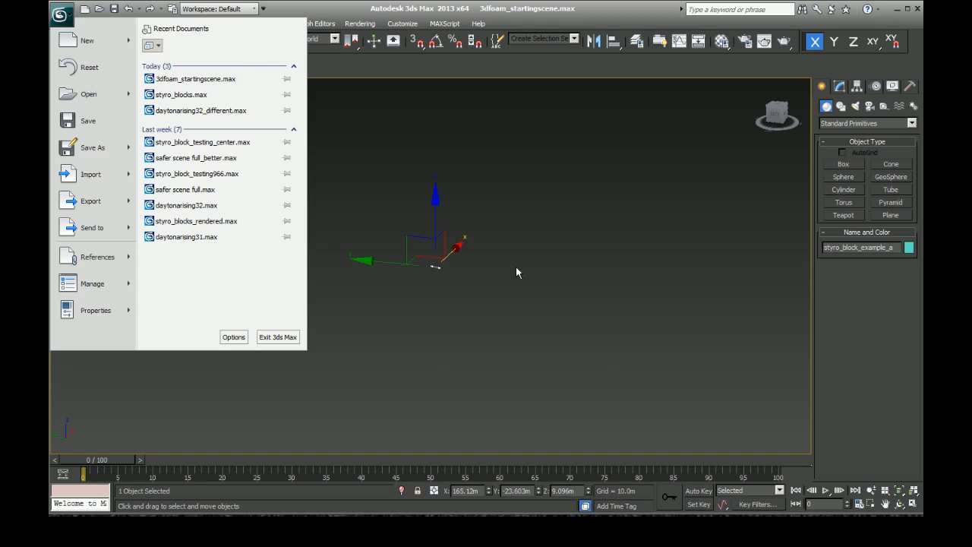
left_click(606, 87)
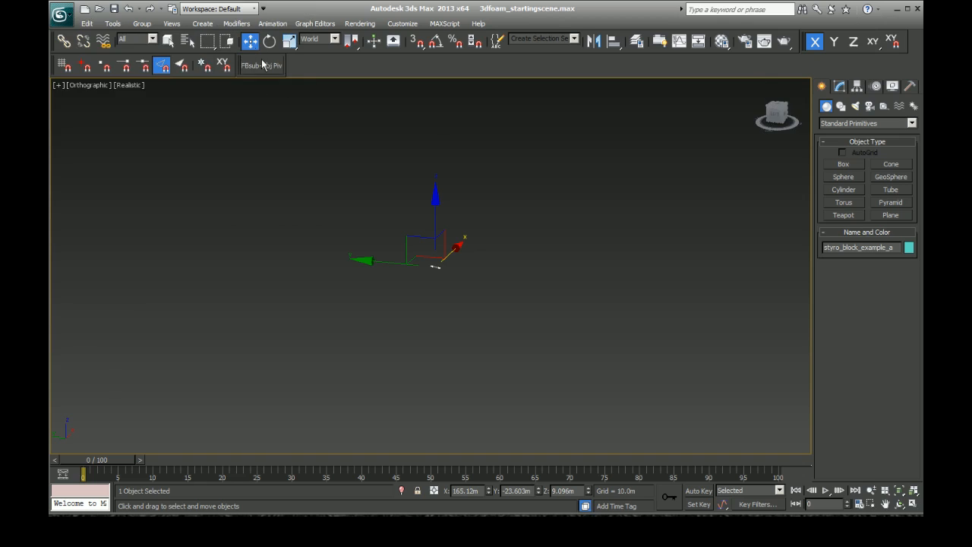
Step: Move styro_block_example_a to the world origin by resetting its X, Y and Z positions to 0.0m
right_click(539, 494)
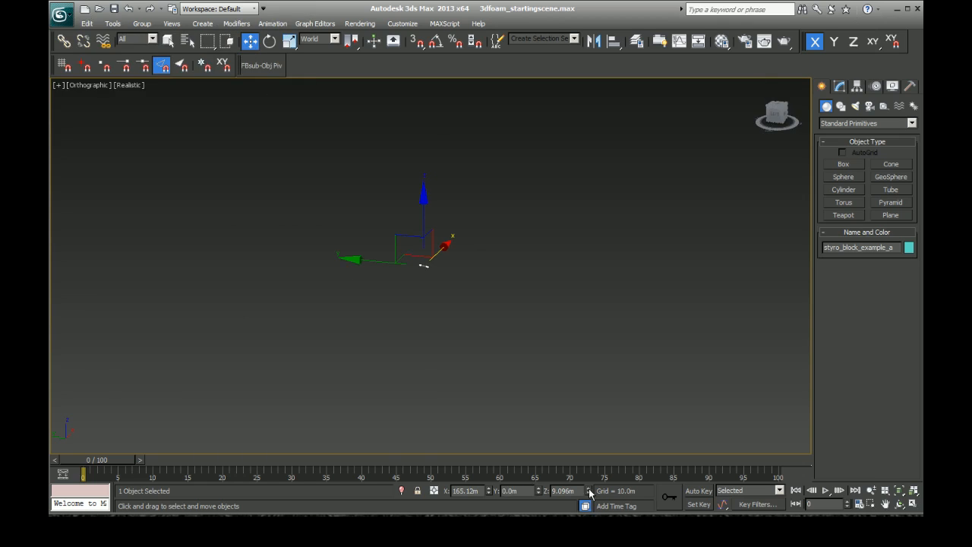
right_click(589, 490)
right_click(490, 492)
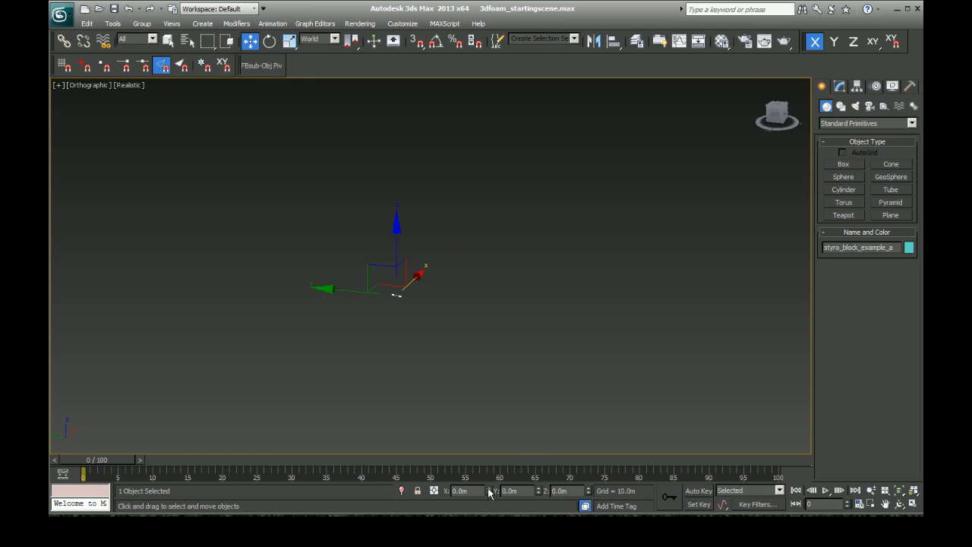
Step: Reselect the block row, frame it in the viewport and display the grid to check its placement at the origin
left_click(433, 313)
left_click_drag(451, 398, 317, 222)
scroll(352, 252, "up", 5)
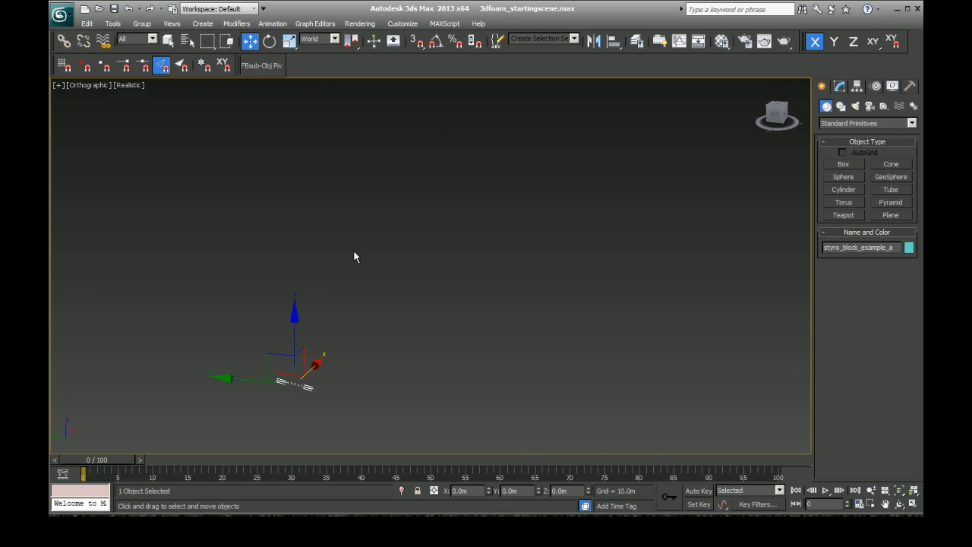
key("z")
scroll(481, 358, "down", 2)
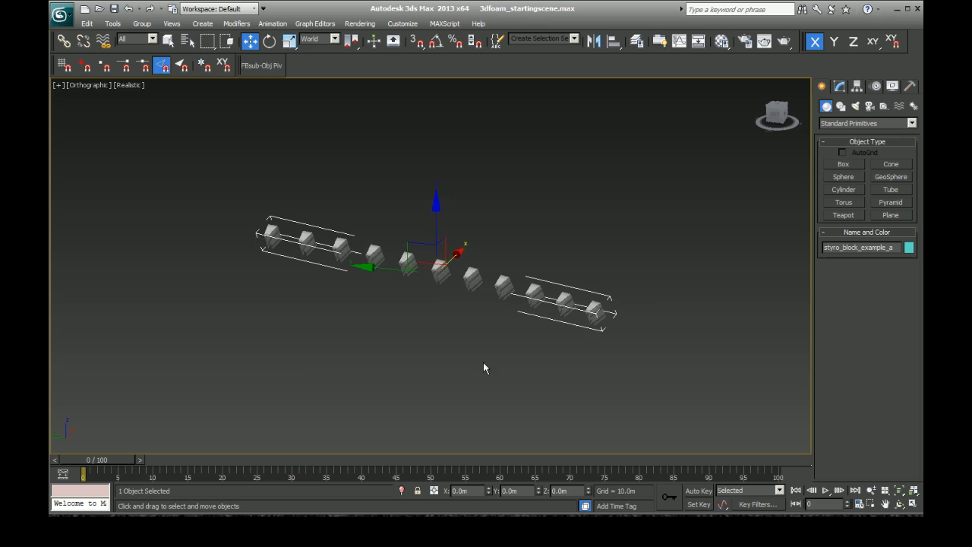
key("g")
scroll(422, 361, "down", 3)
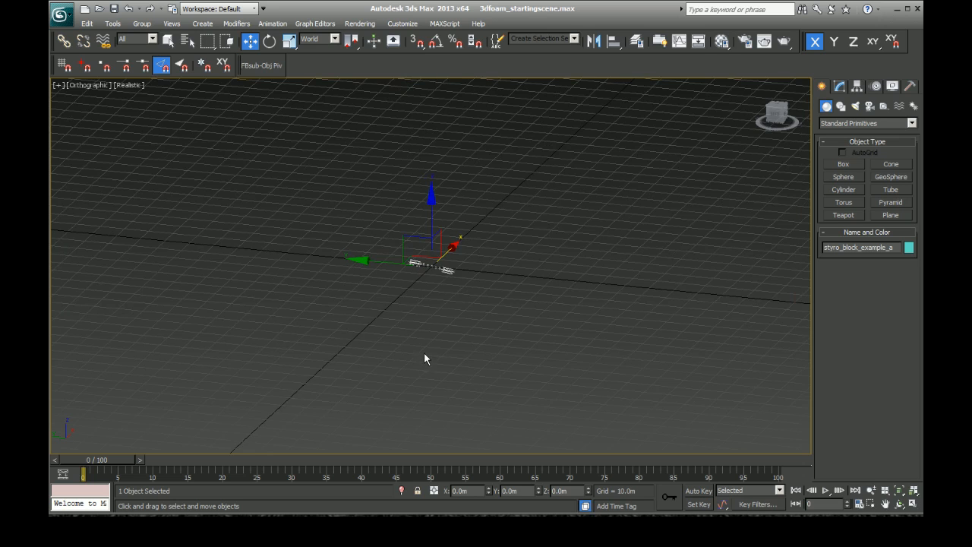
scroll(427, 246, "up", 3)
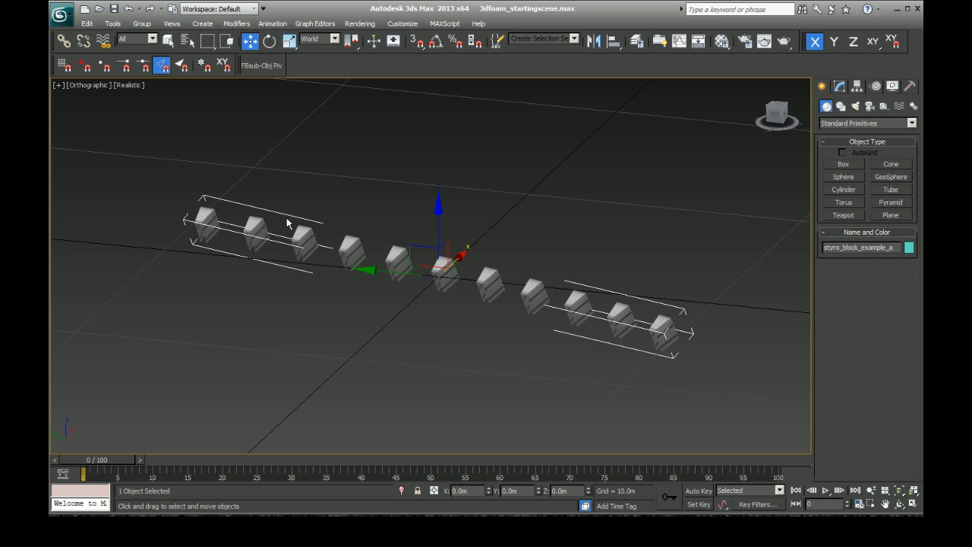
Step: Save the scene as a new file named styro_block_example_a.max in the Bristol scenes folder
left_click(68, 22)
left_click(97, 149)
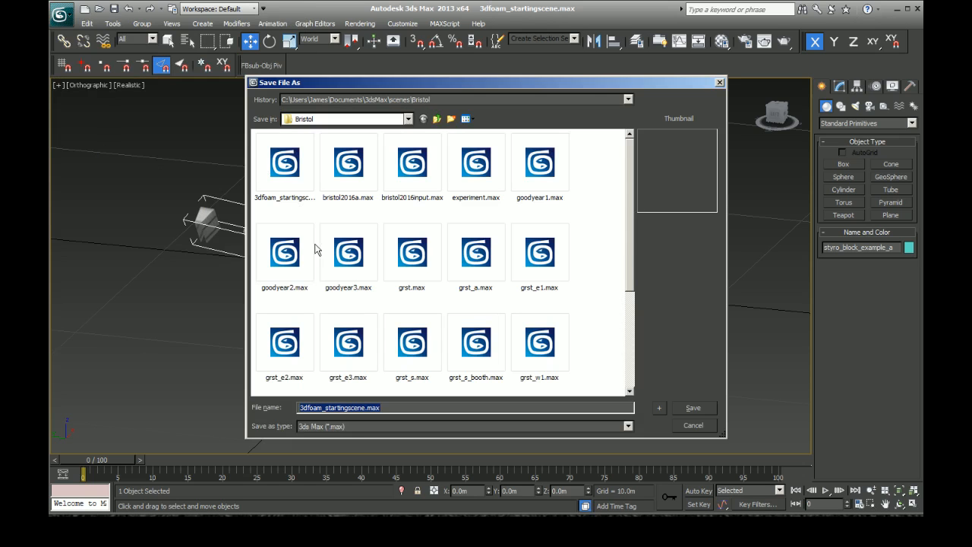
type("styro_block_example_a.max")
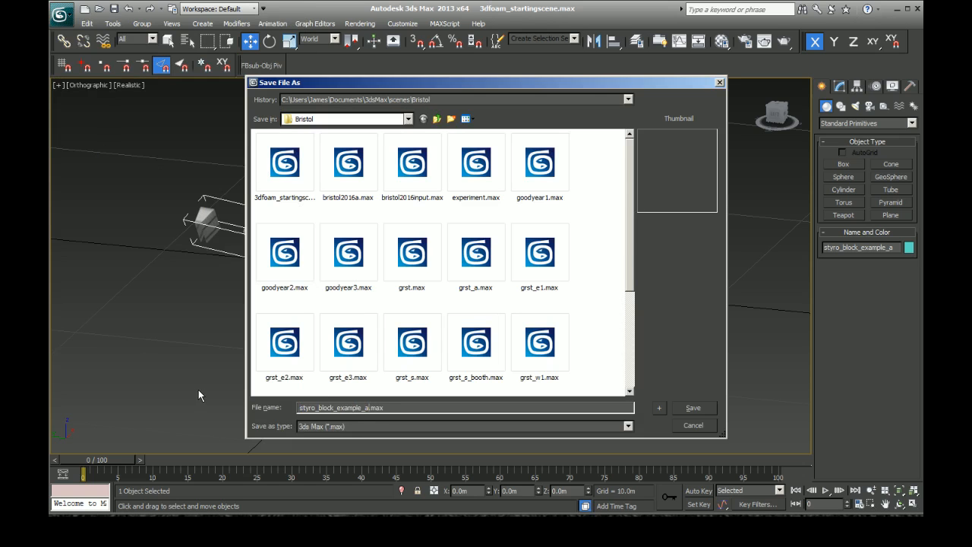
left_click(680, 409)
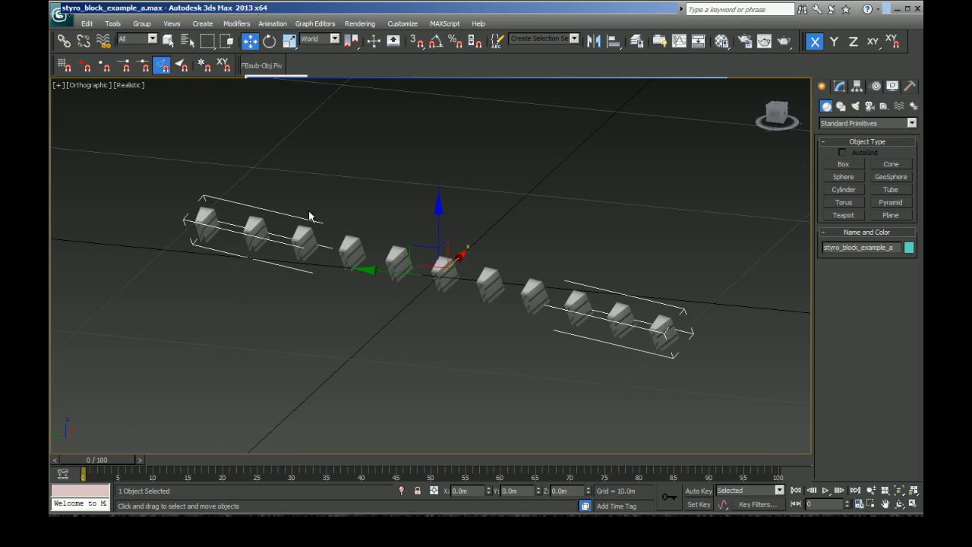
Step: Export the scene to the Desktop as a 3D Studio (*.3DS) file named styro_block_example_a, preserving MAX's texture coordinates
left_click(67, 21)
left_click(110, 203)
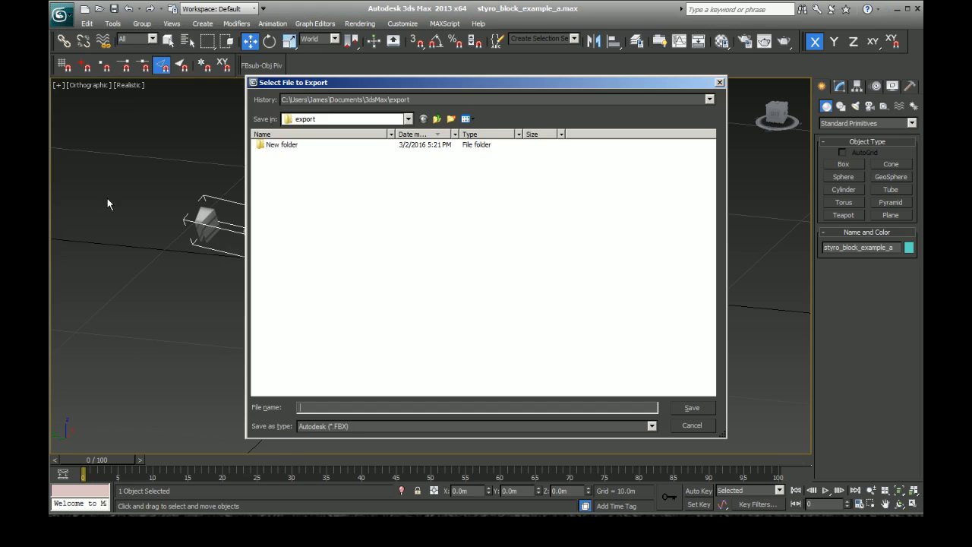
left_click(438, 119)
left_click(438, 119)
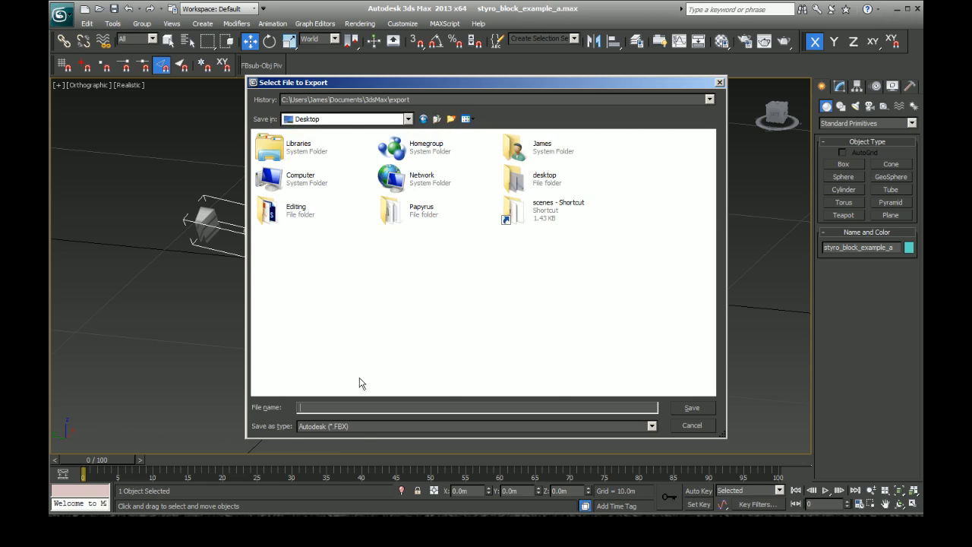
left_click(365, 427)
left_click(361, 273)
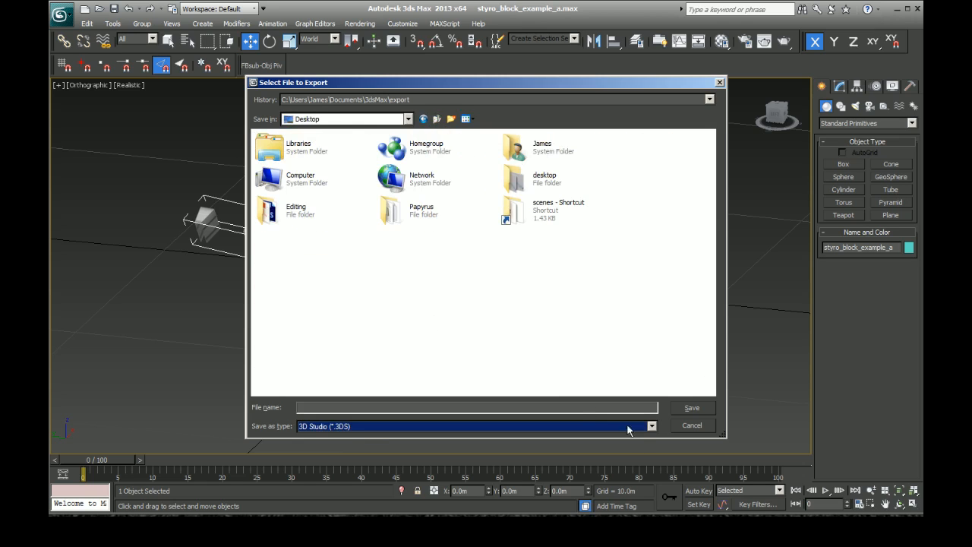
left_click(443, 406)
type("styro_block_example_a")
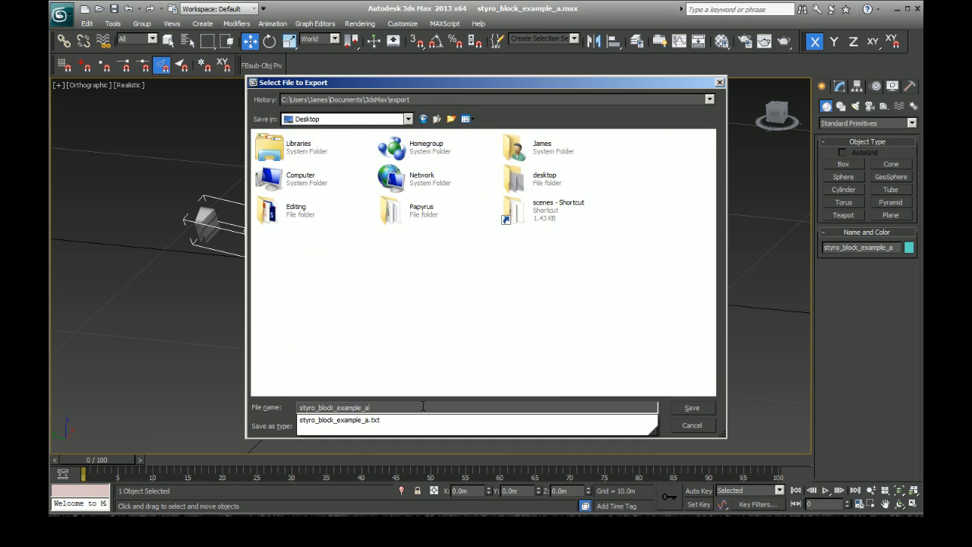
left_click(692, 408)
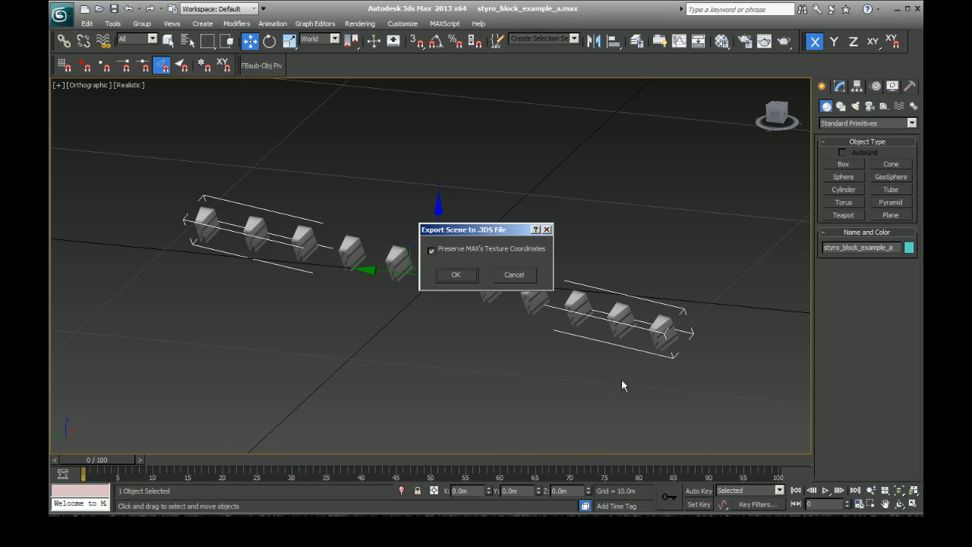
left_click(456, 275)
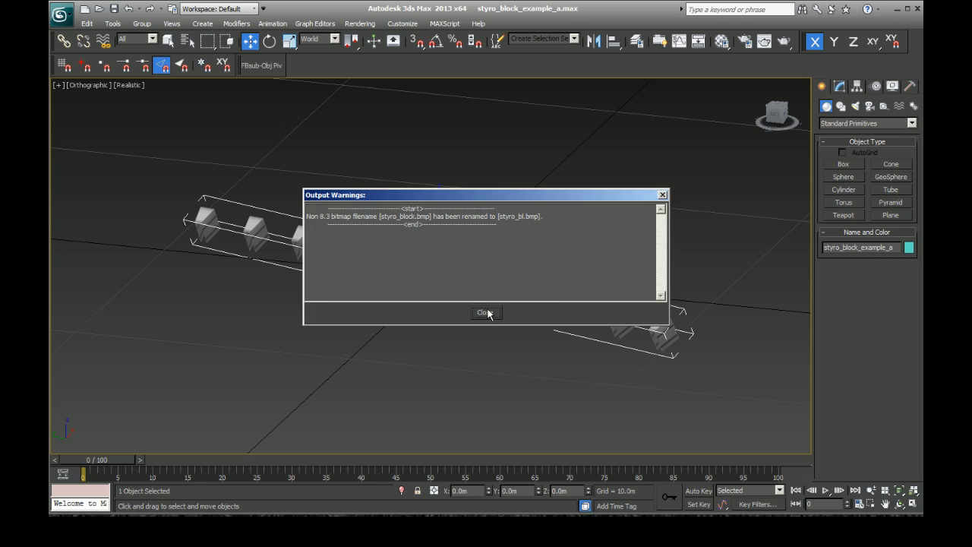
left_click(488, 313)
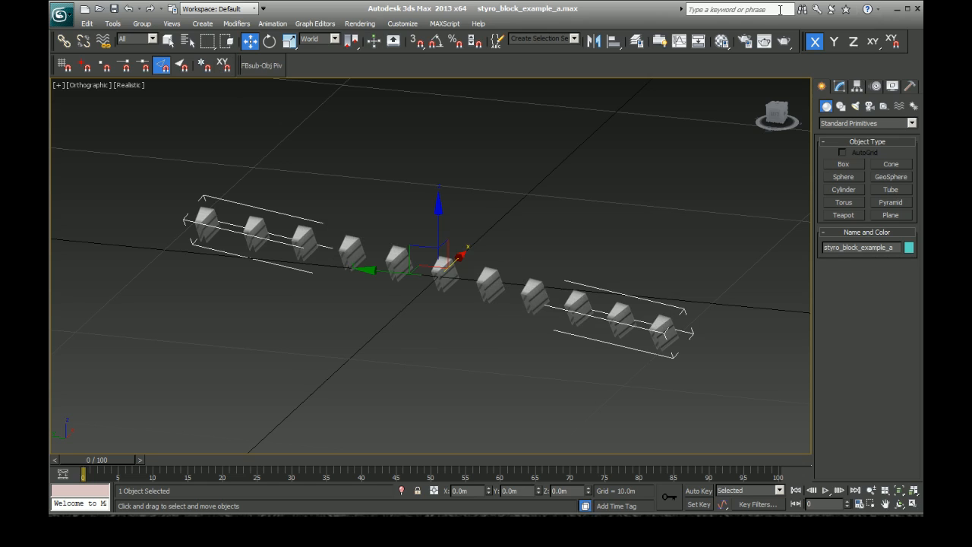
Step: Minimize 3ds Max 2013 and launch 3ds max 7 from the desktop, dismissing the DLL loading warnings
left_click(898, 9)
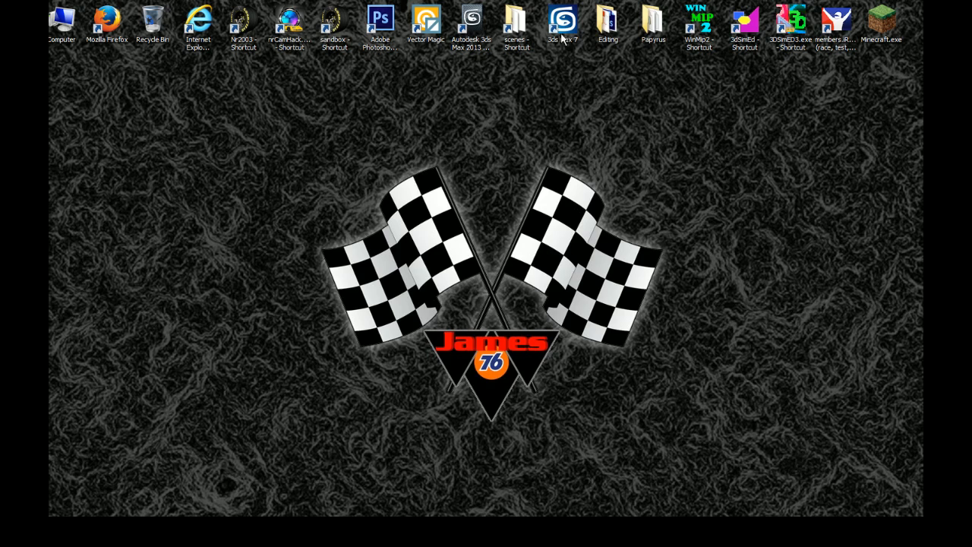
double_click(562, 29)
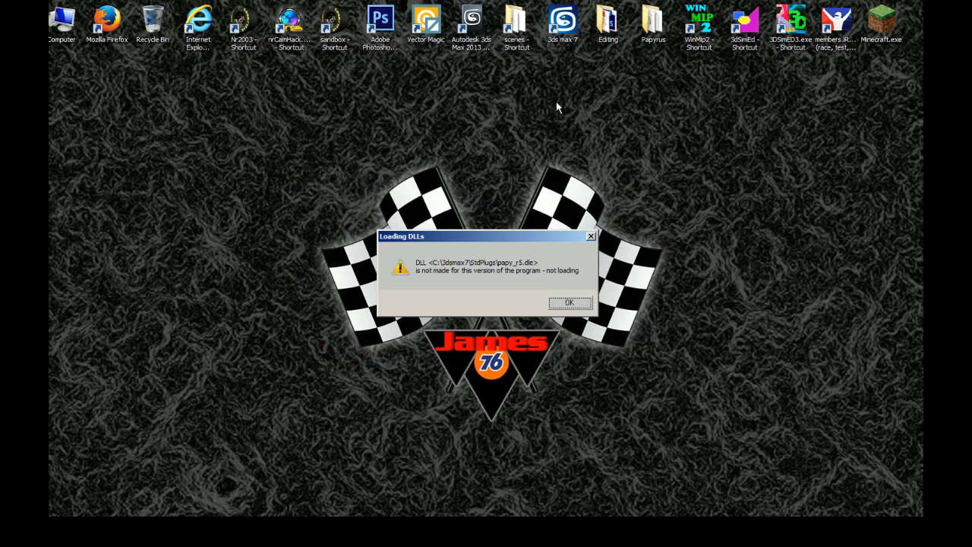
key("Return")
key("Return")
key("Return")
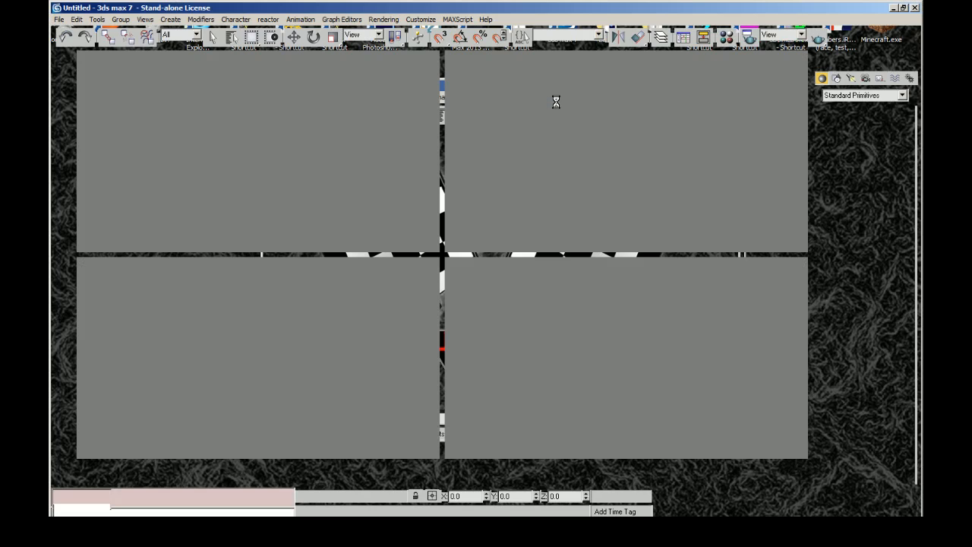
key("Return")
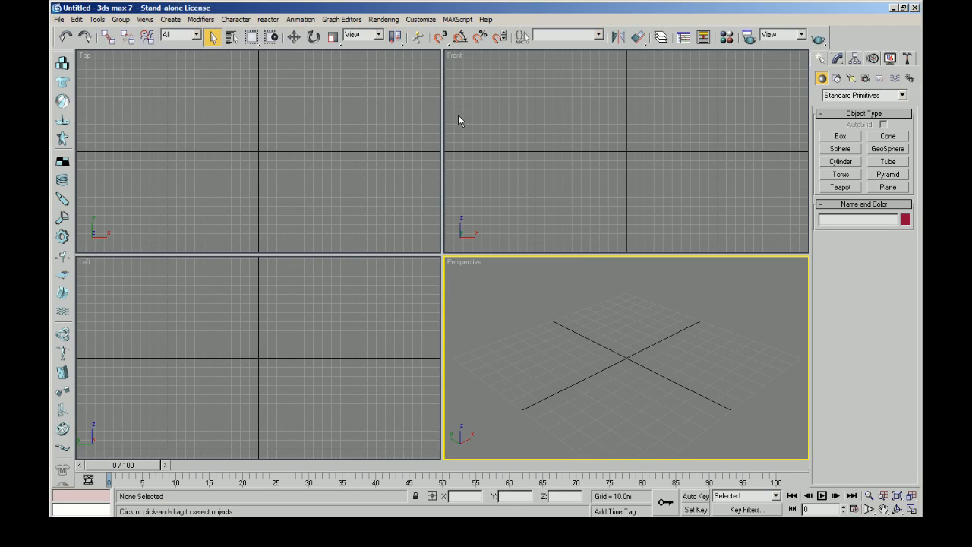
Step: Import styro_block_example_a.3DS from the Desktop, completely replacing the current scene, and continue past the error warning
left_click(58, 19)
left_click(78, 205)
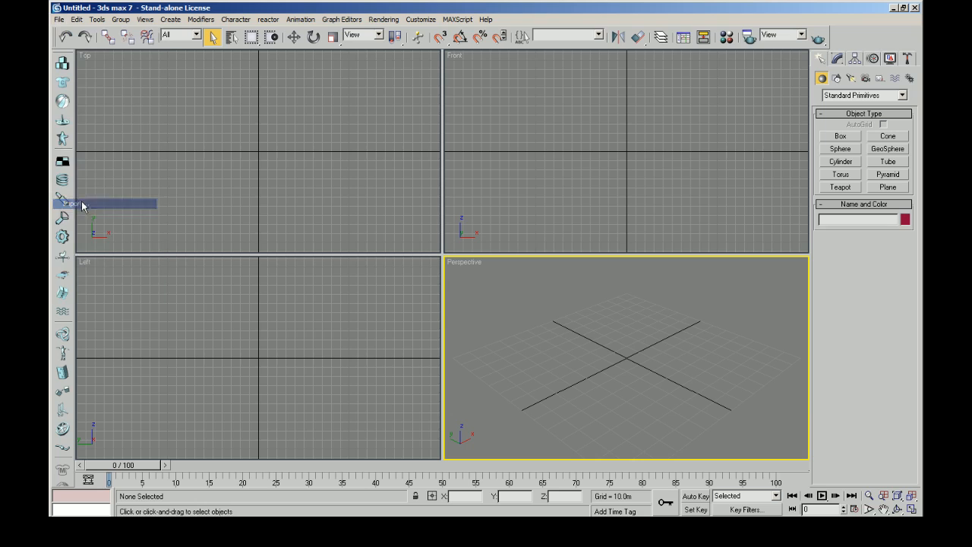
left_click(170, 200)
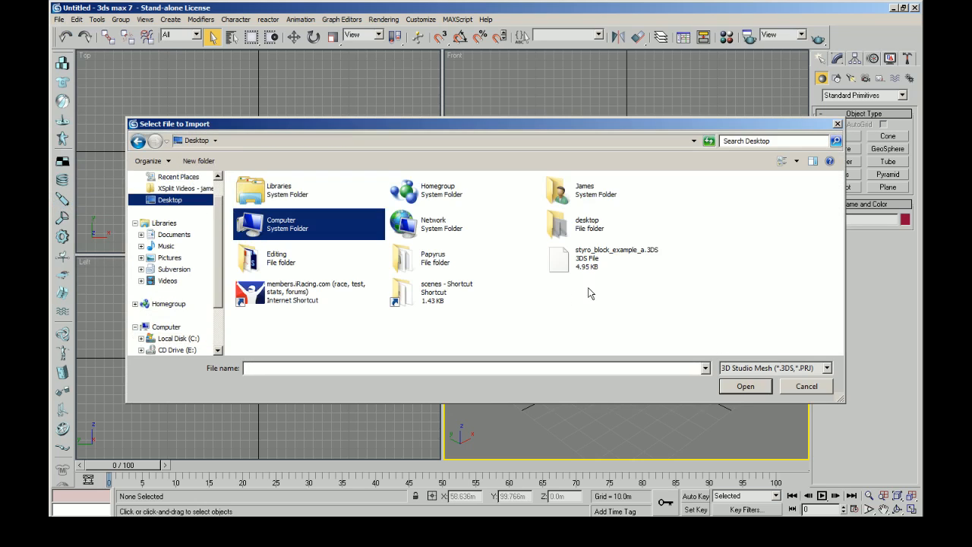
left_click(620, 262)
left_click(741, 386)
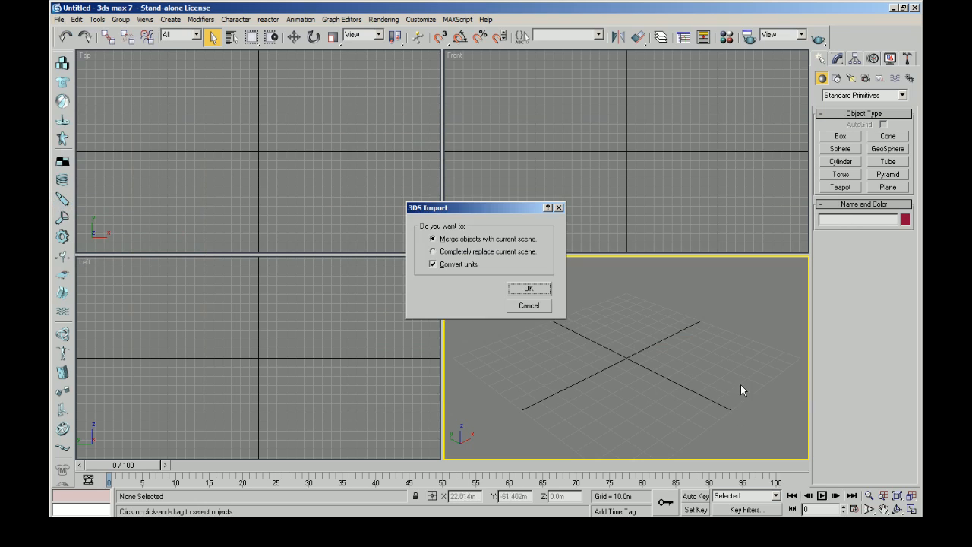
left_click(453, 251)
left_click(529, 288)
left_click(479, 379)
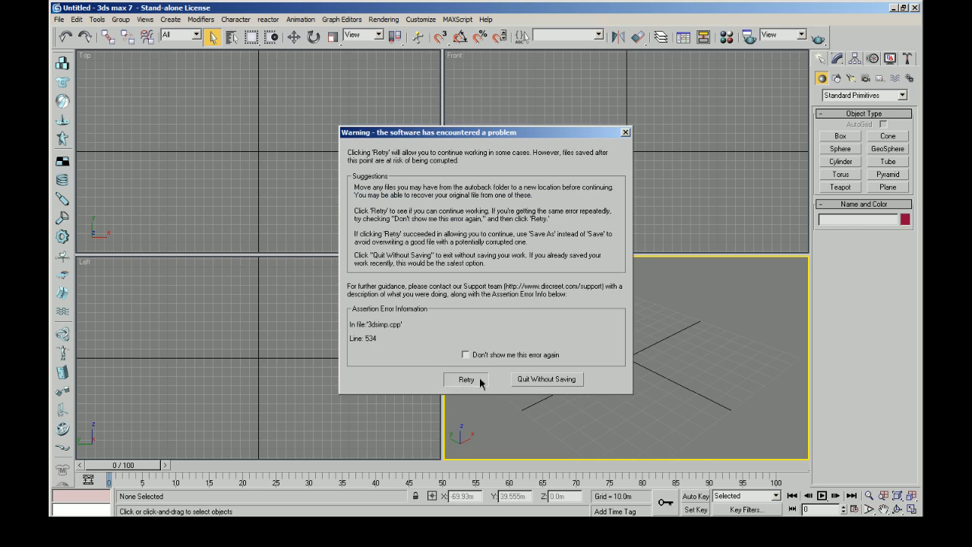
Step: Maximize the Perspective viewport and rename the imported block row styro_block_example_a
left_click(912, 509)
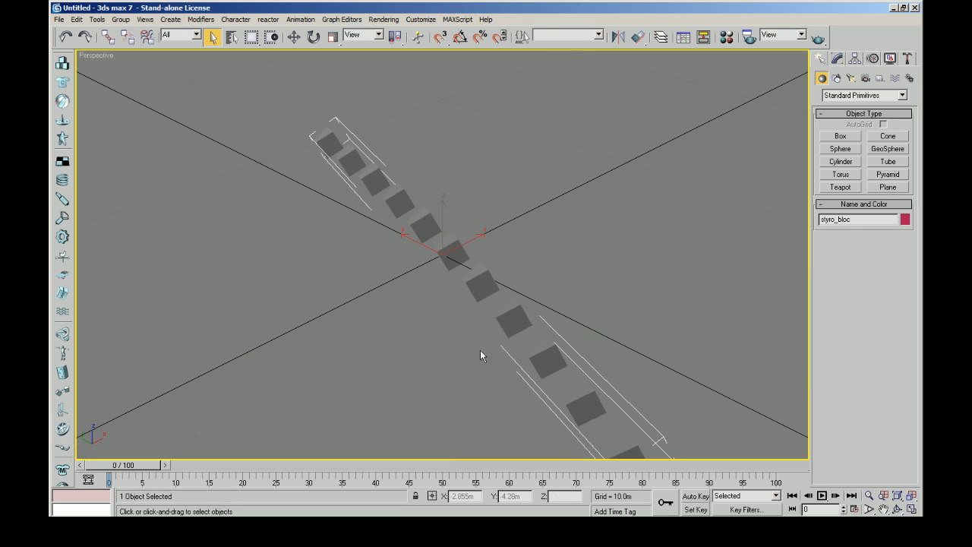
left_click_drag(855, 220, 791, 225)
type("styro_block_example_a")
Step: Apply a material with styro_block.bmp from Papyrus\Misc and tools as its diffuse bitmap to the block row, with the map shown in the viewport
key("m")
left_click(464, 311)
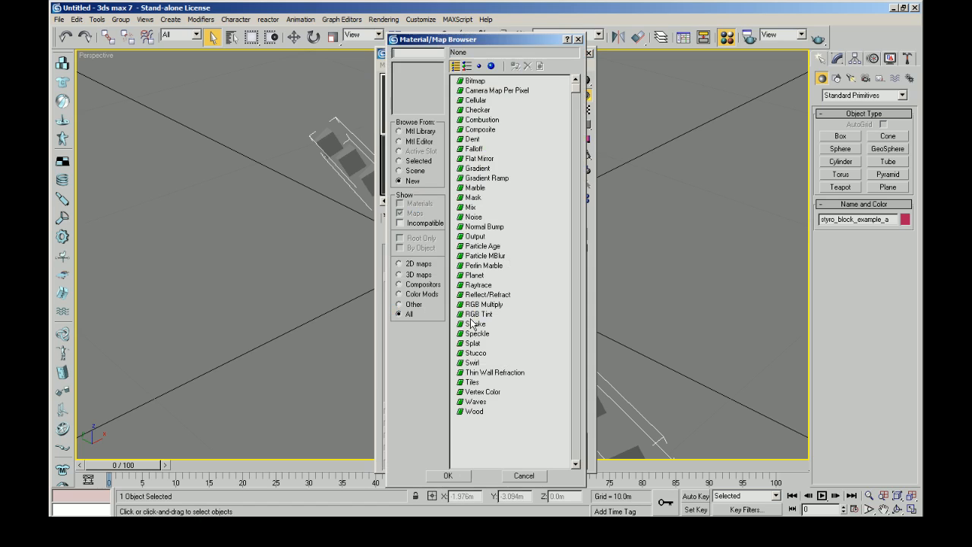
double_click(475, 80)
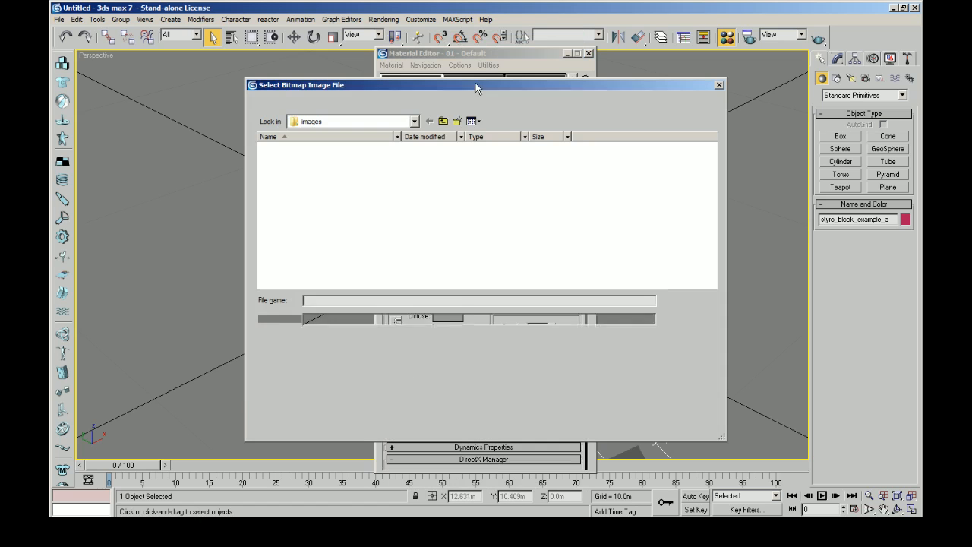
left_click(444, 123)
left_click(445, 122)
left_click(445, 122)
double_click(430, 211)
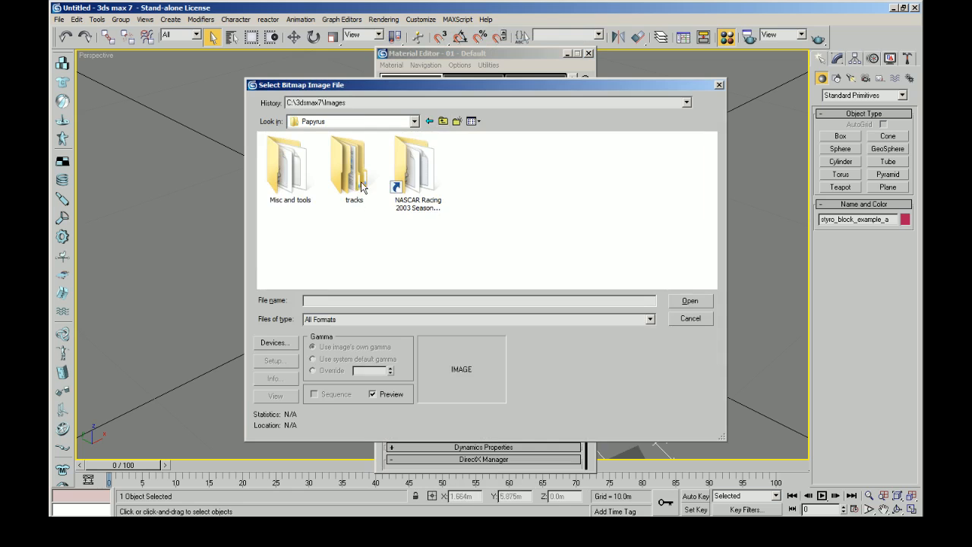
double_click(293, 180)
left_click(628, 199)
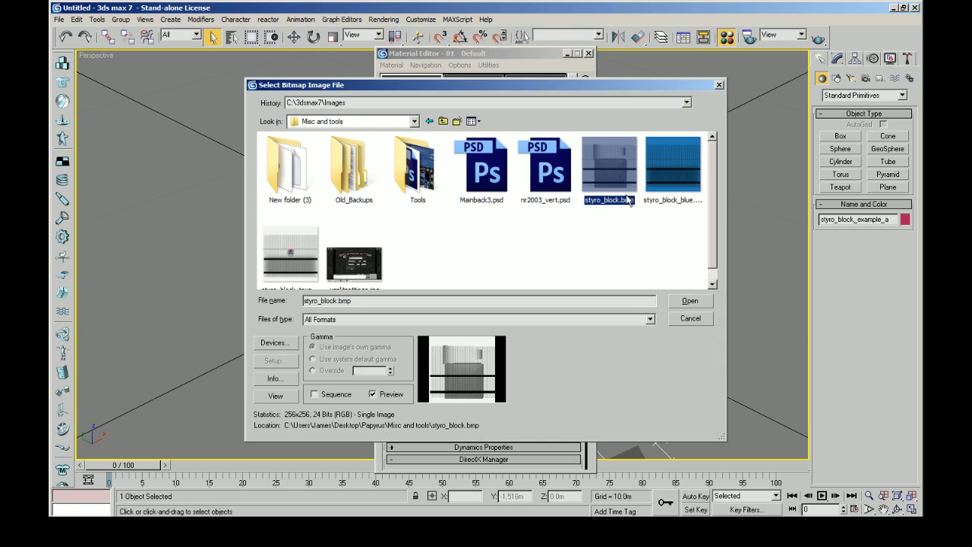
left_click(693, 302)
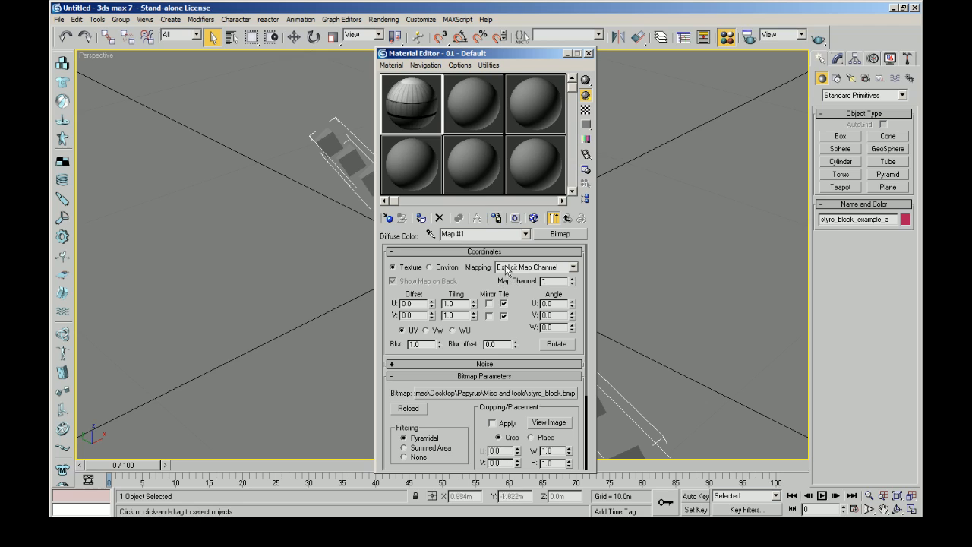
left_click(534, 218)
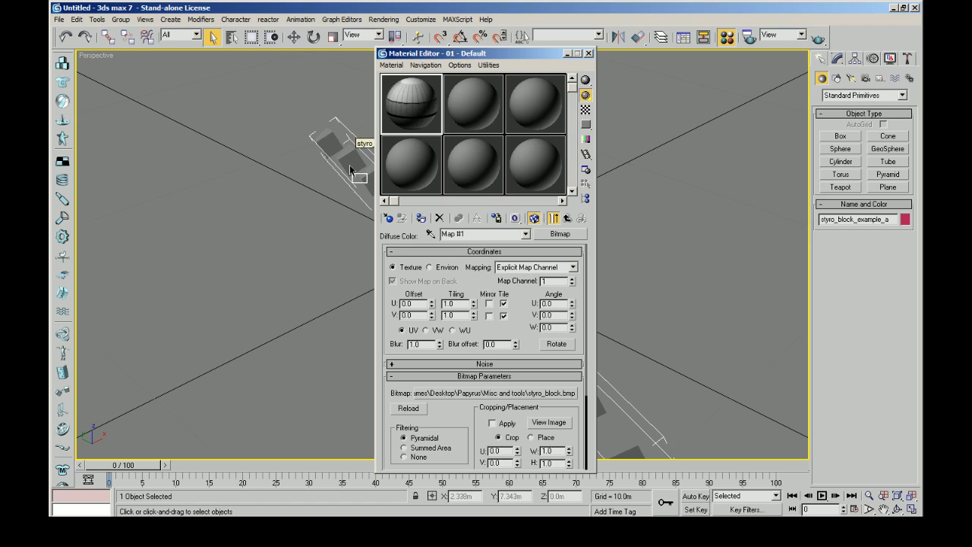
left_click(589, 53)
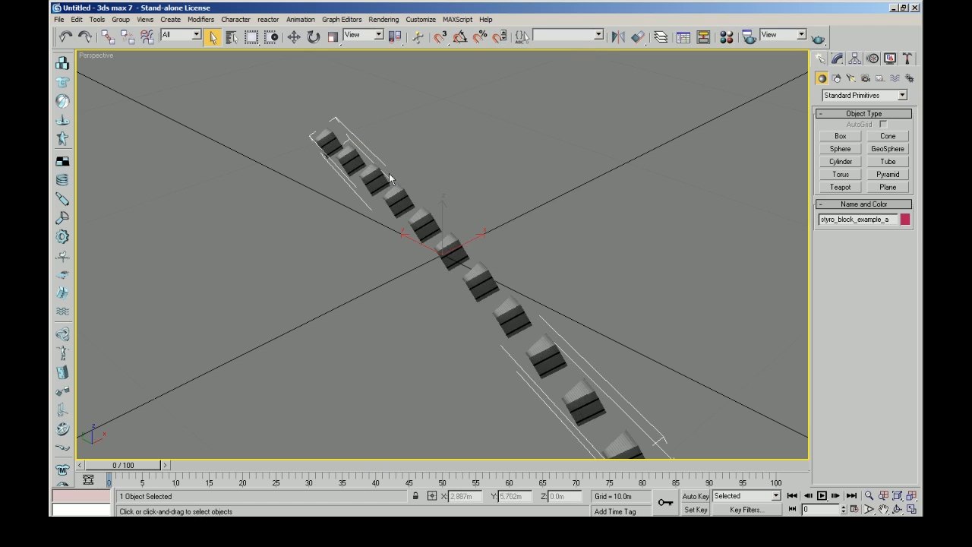
Step: Save the 3ds max 7 scene as styro_block_example_a in the Bristol scenes folder
left_click(59, 19)
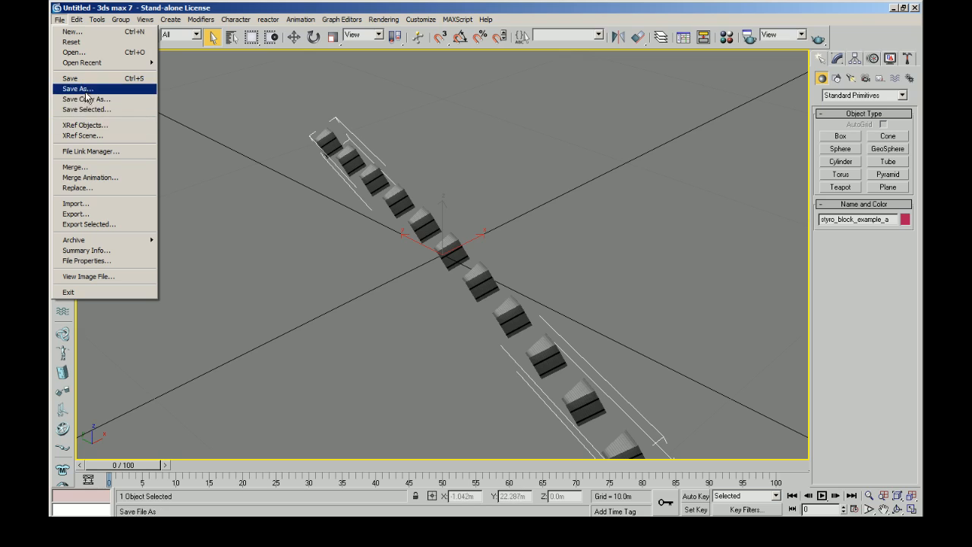
left_click(76, 87)
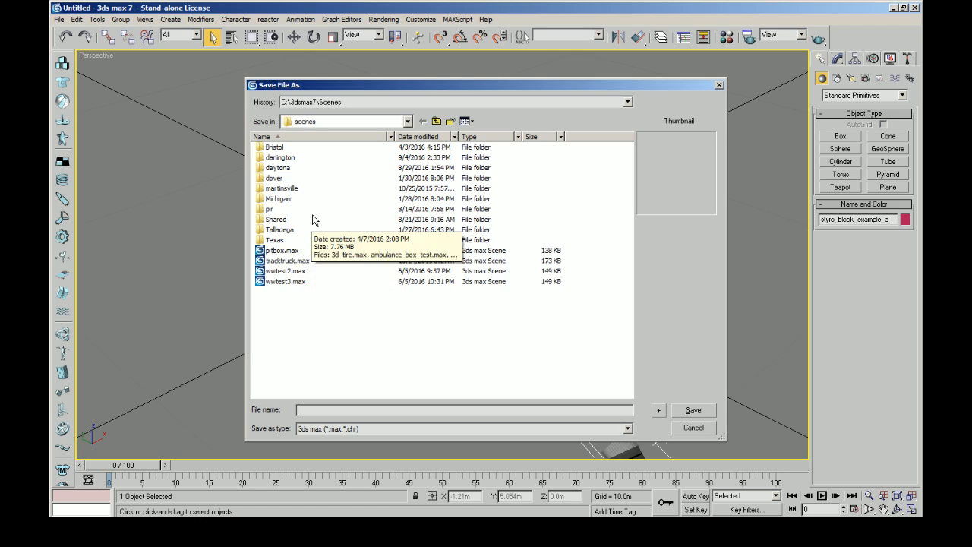
double_click(286, 149)
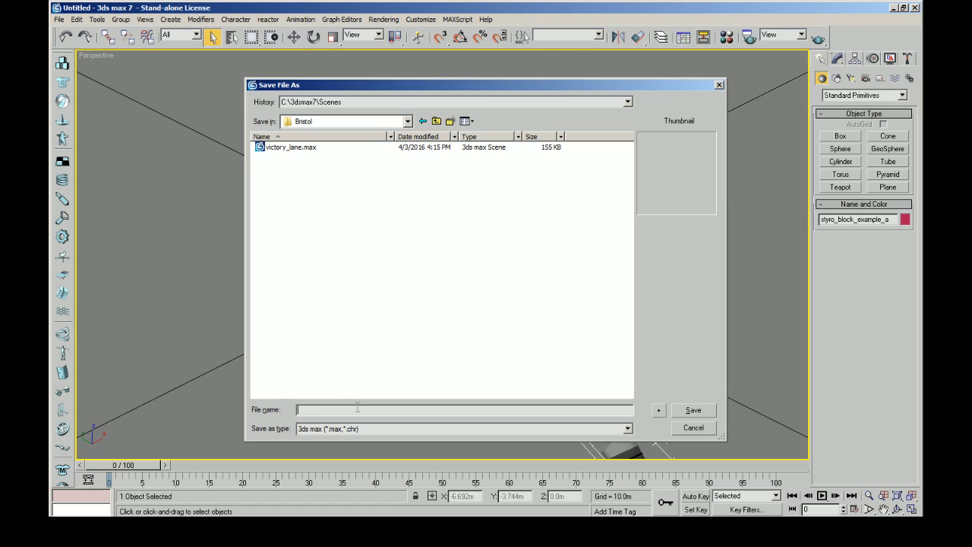
type("styro_block_example_a")
left_click(698, 411)
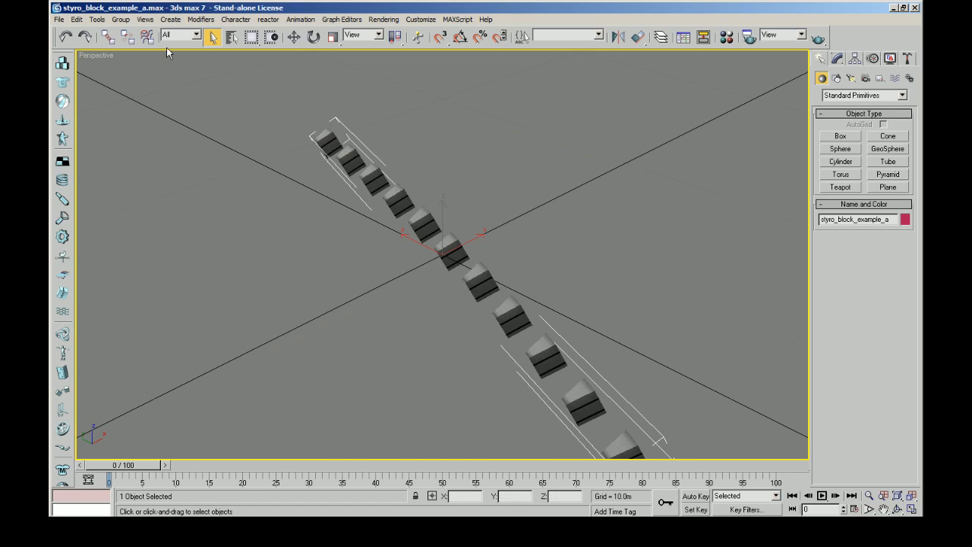
Step: Export the scene to the Desktop as styro_block_example_a in Papy ASCII Scene Export (PAS) format and close 3ds max 7
left_click(59, 19)
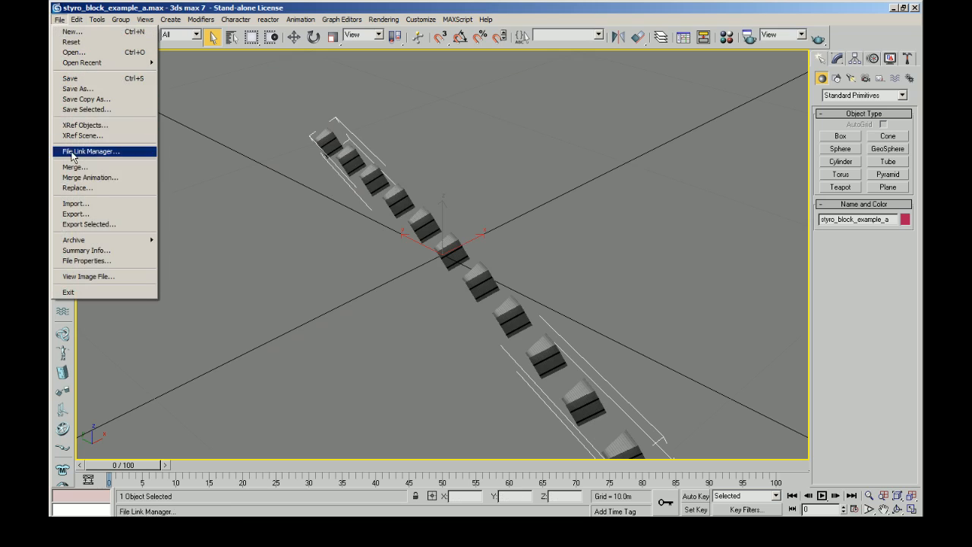
left_click(91, 212)
left_click(308, 357)
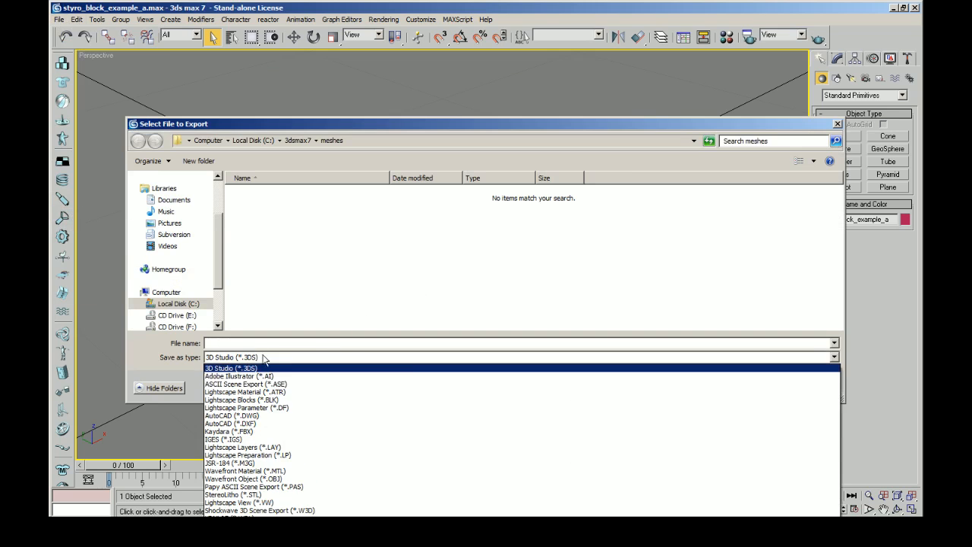
left_click(324, 487)
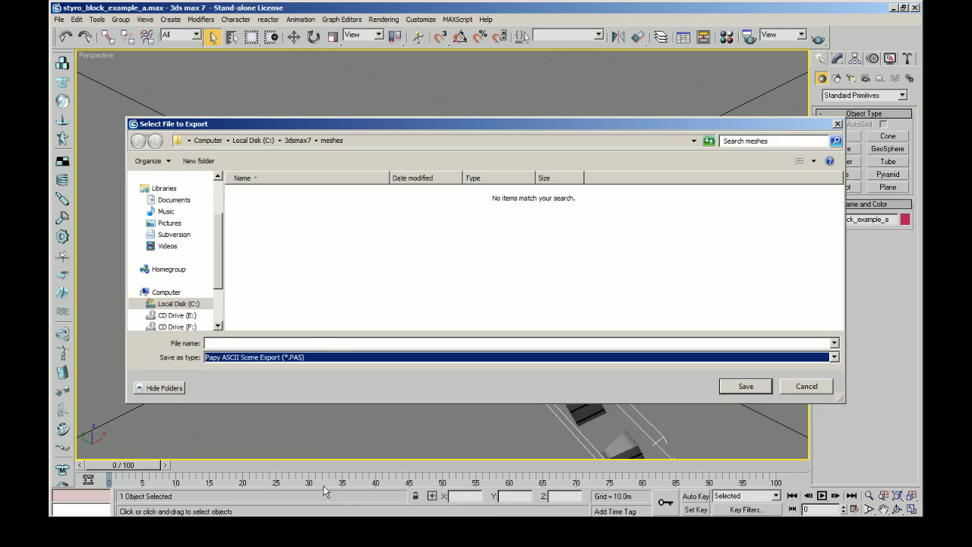
left_click(280, 341)
type("styro_block_example_a")
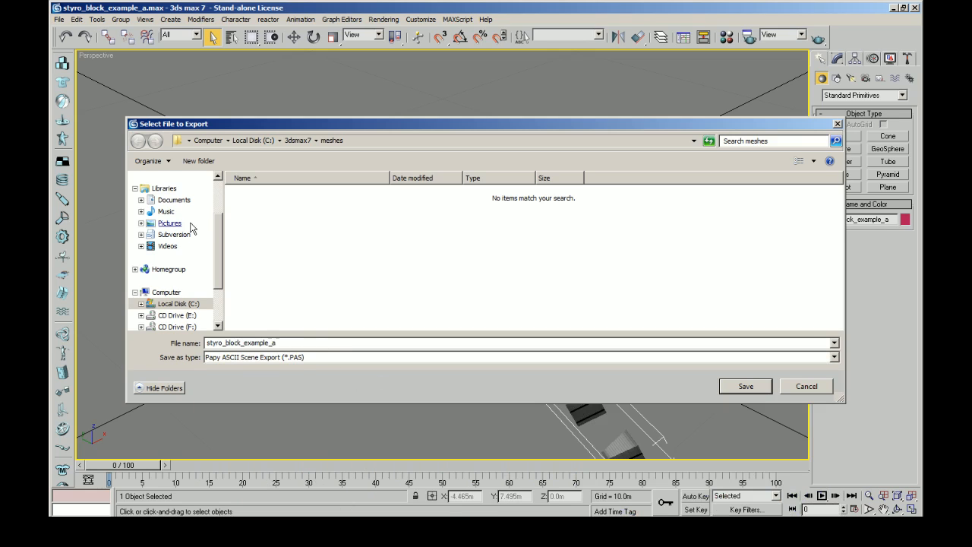
left_click(218, 201)
left_click(170, 228)
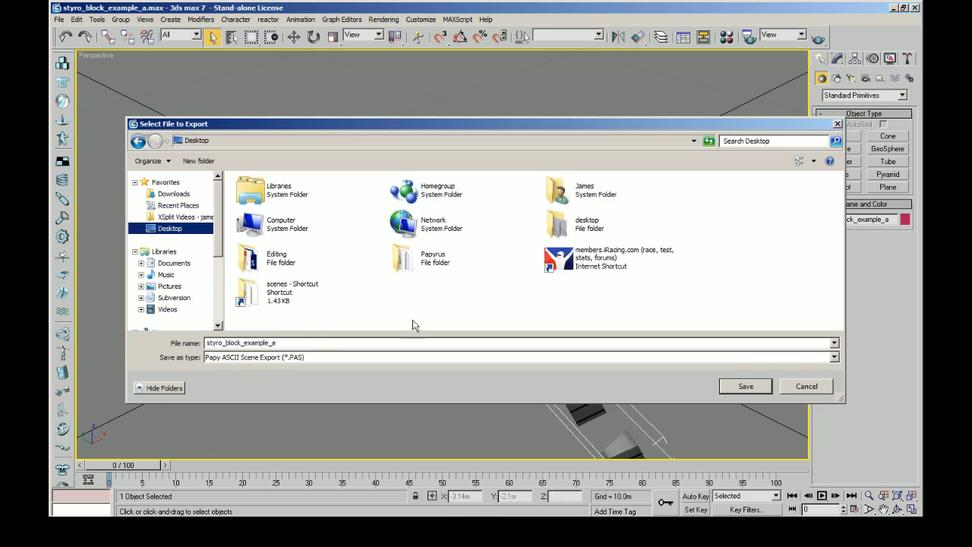
left_click(746, 386)
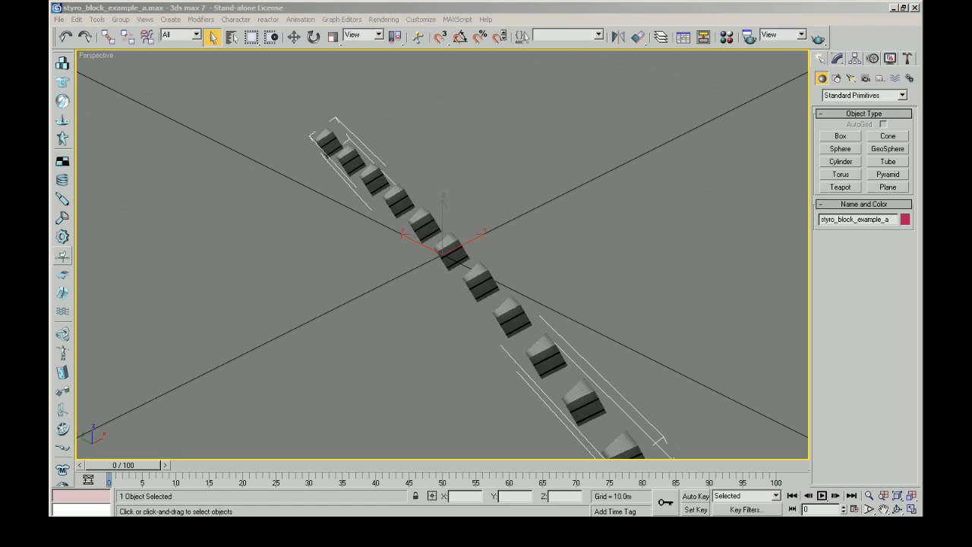
left_click(917, 10)
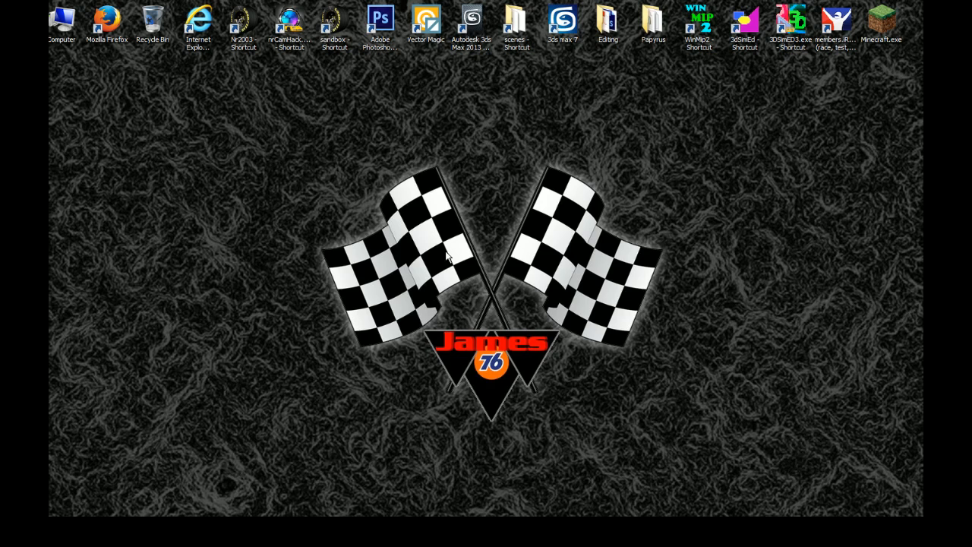
Step: Open the Make3do folder on the local C: drive in Windows Explorer
left_click(61, 23)
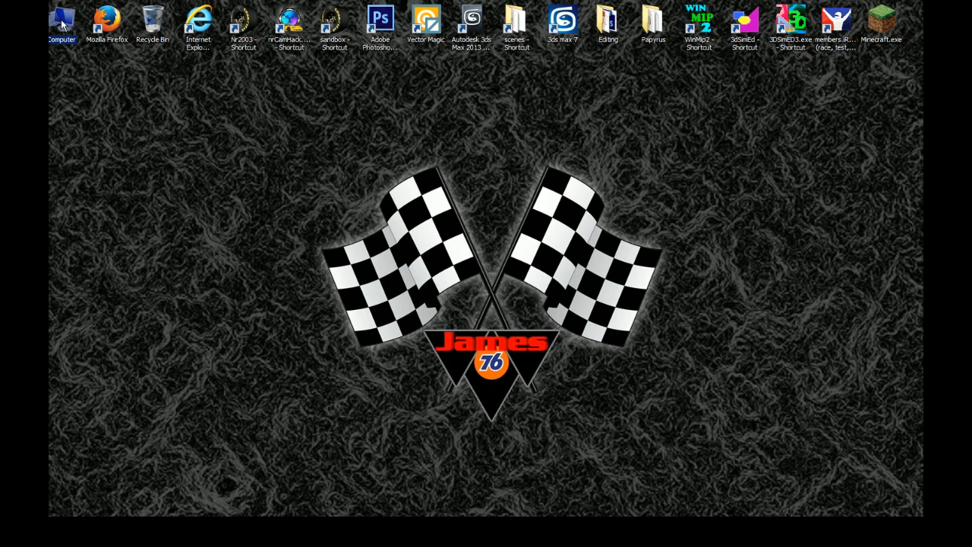
double_click(62, 25)
double_click(344, 110)
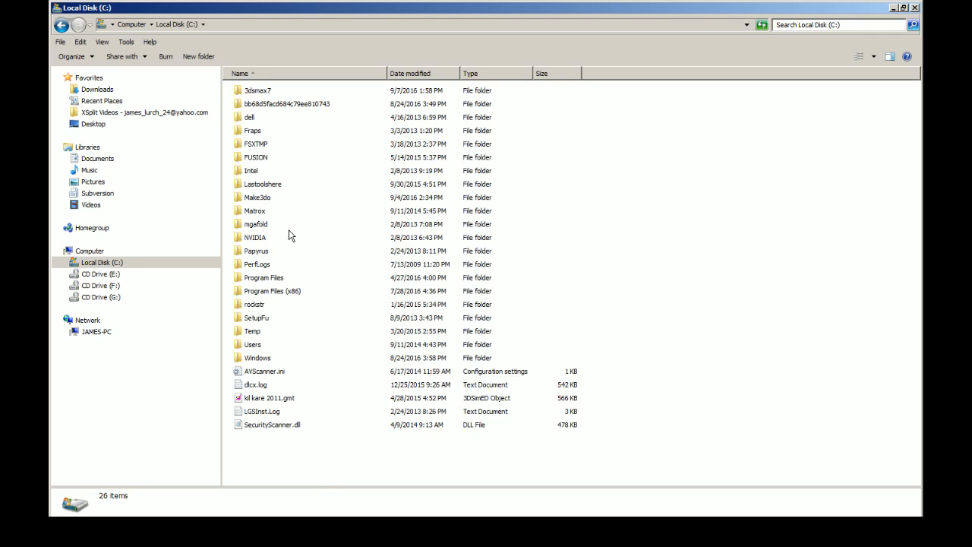
double_click(277, 198)
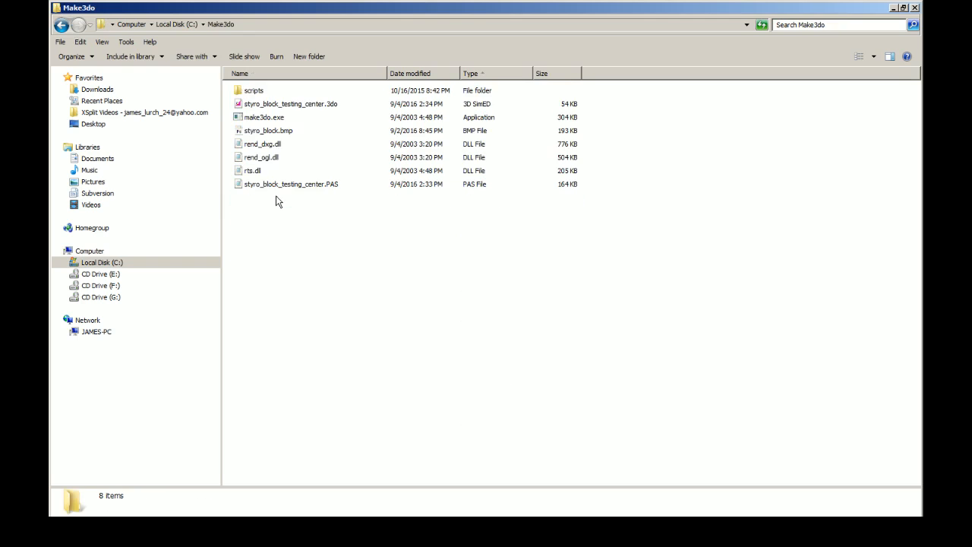
Step: Delete styro_block_testing_center.3do and styro_block_testing_center.PAS from the Make3do folder and place styro_block_example_a.PAS there beside styro_block.bmp
left_click(290, 107)
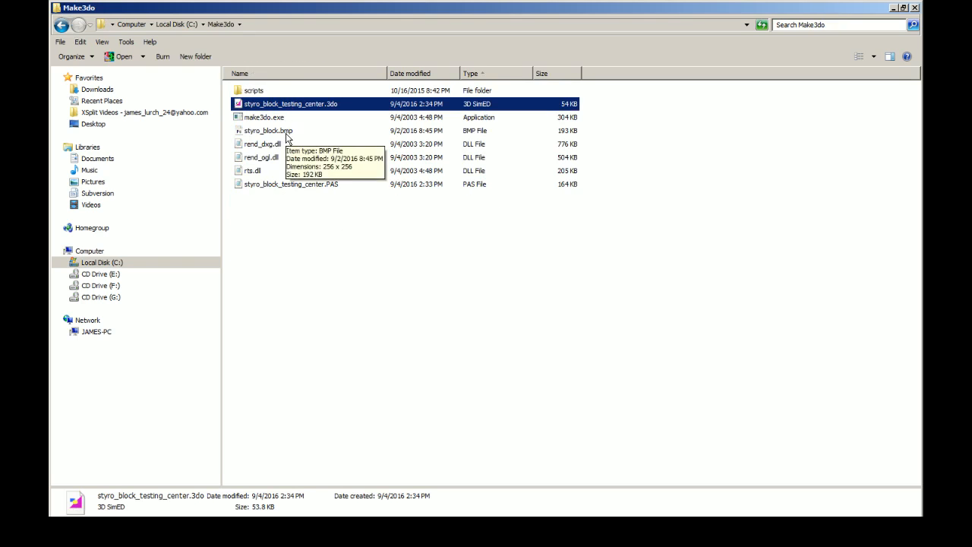
left_click(289, 131, "ctrl")
left_click(308, 251)
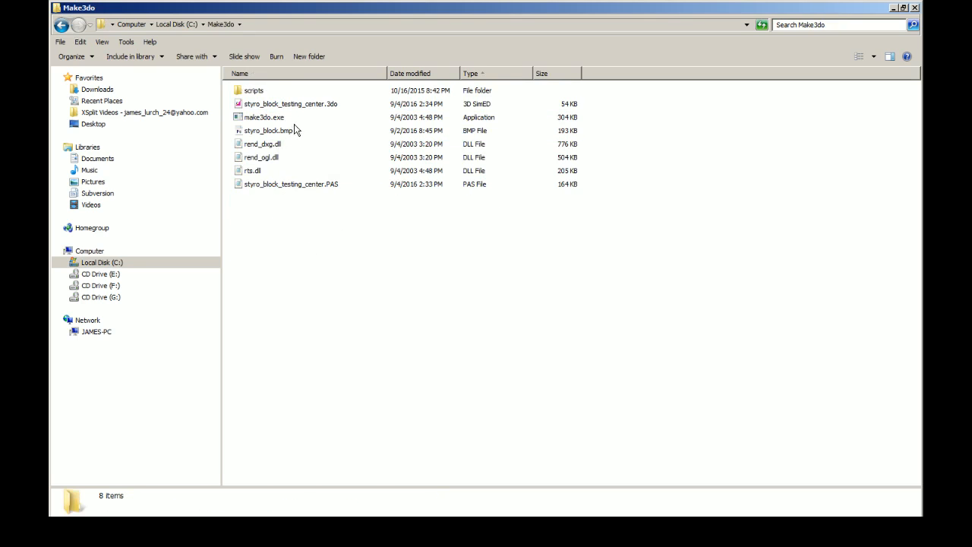
left_click(294, 108)
left_click(299, 184, "ctrl")
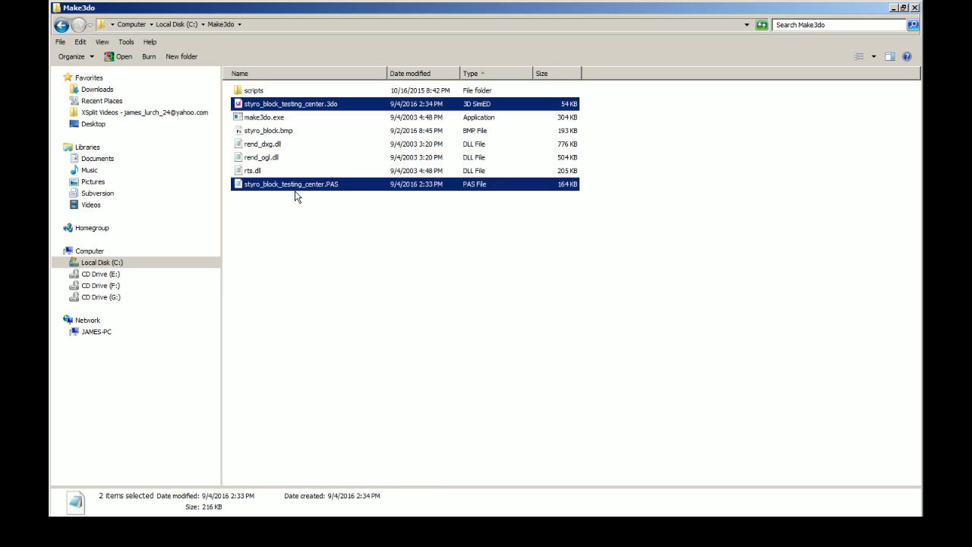
key("Delete")
left_click(550, 275)
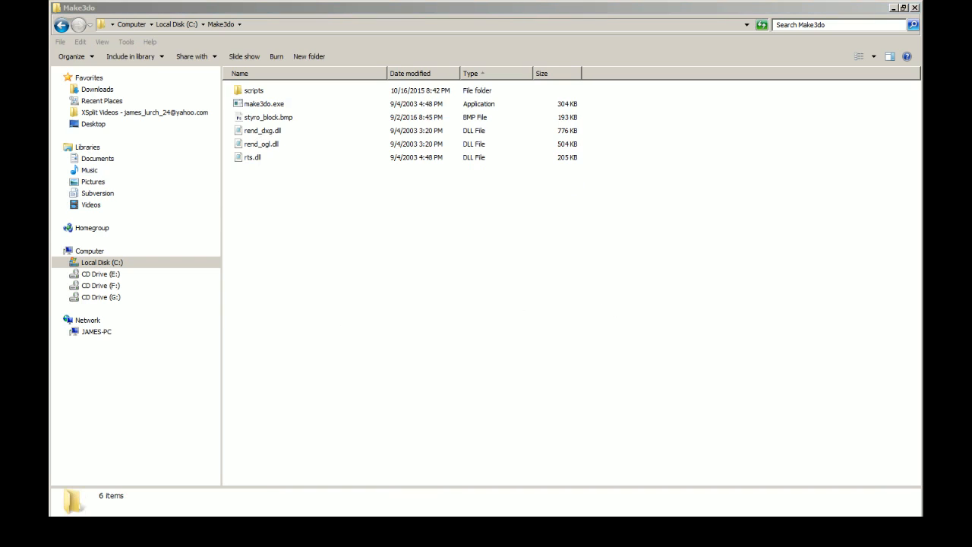
left_click_drag(255, 266, 324, 293)
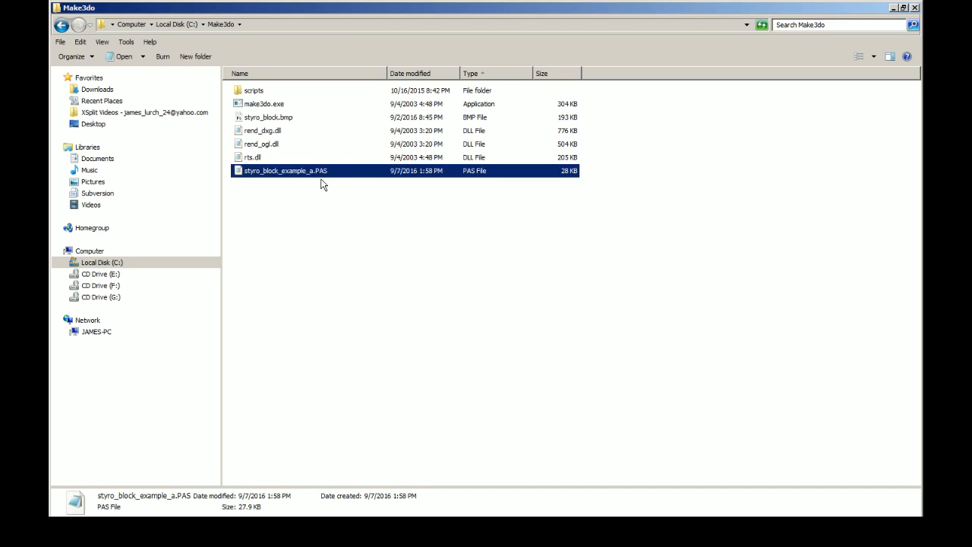
left_click(278, 119)
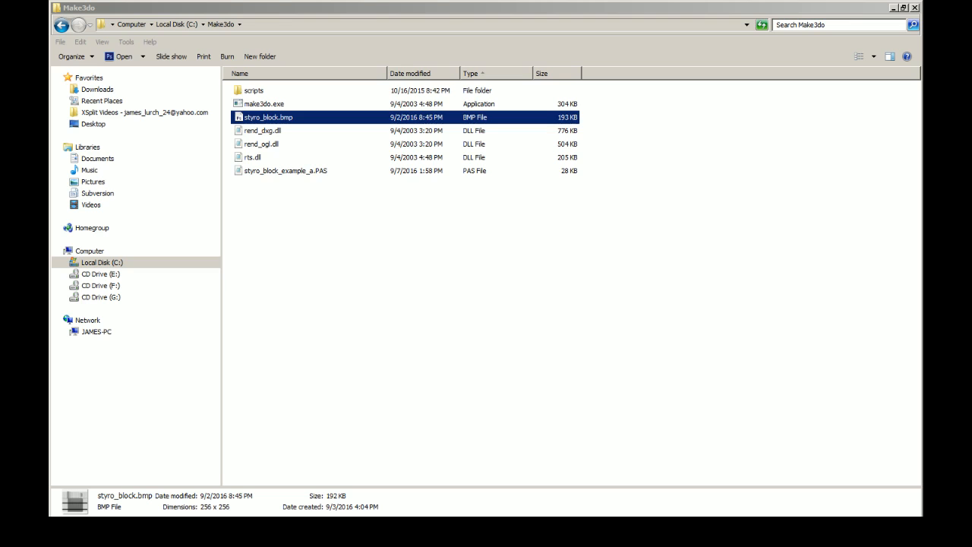
Step: In a Command Prompt, change to C:\Make3do and run make3do -p styro_block_example_a.pas to convert the row to 3DO
left_click_drag(50, 152, 648, 247)
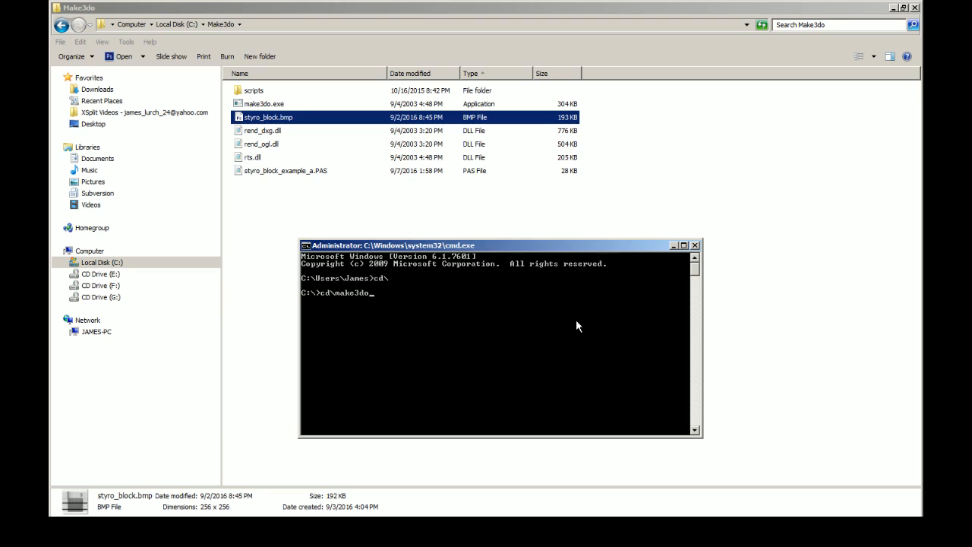
key("Return")
type("styro")
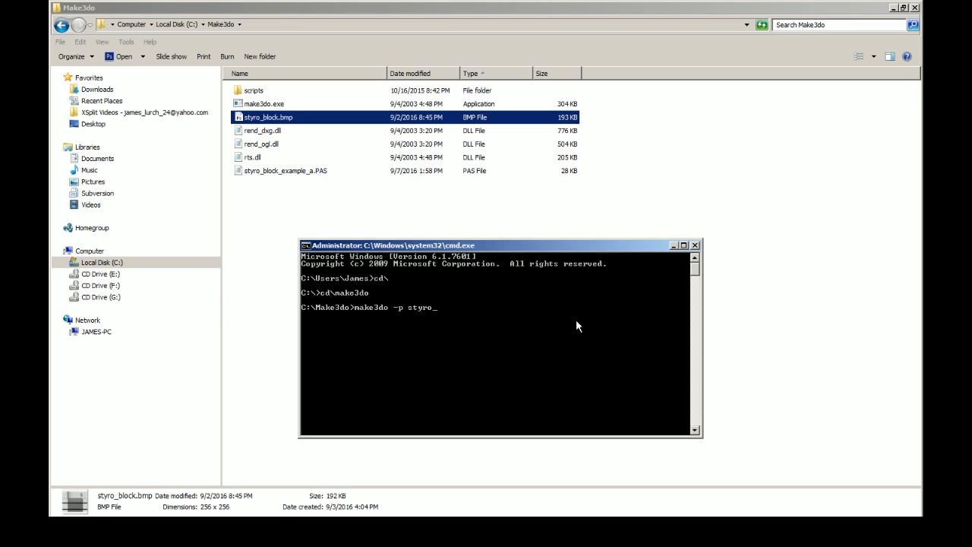
type("_block_ example_a.pas")
key("Return")
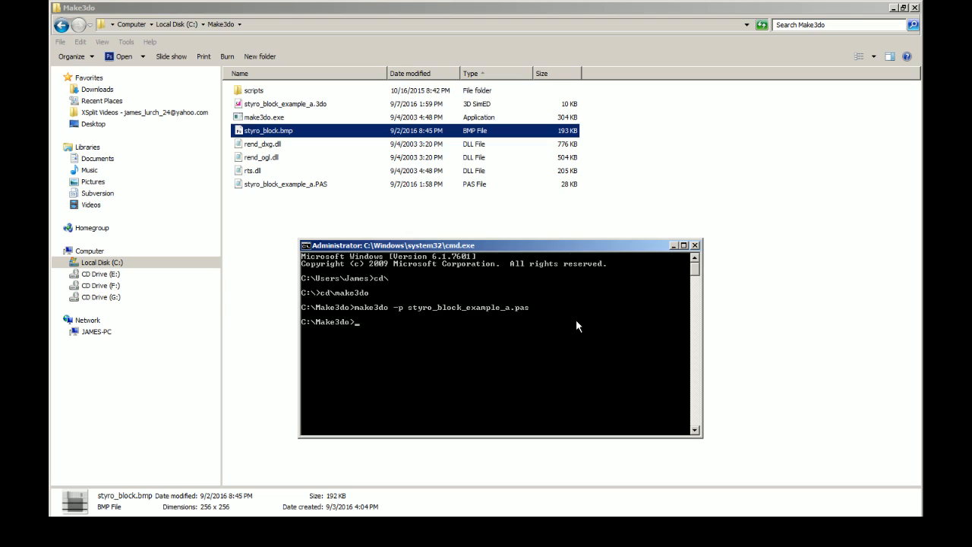
Step: Copy styro_block_example_a.3do from Make3do into the Papyrus\tracks\bristol2016 folder and close the Command Prompt
left_click(300, 104)
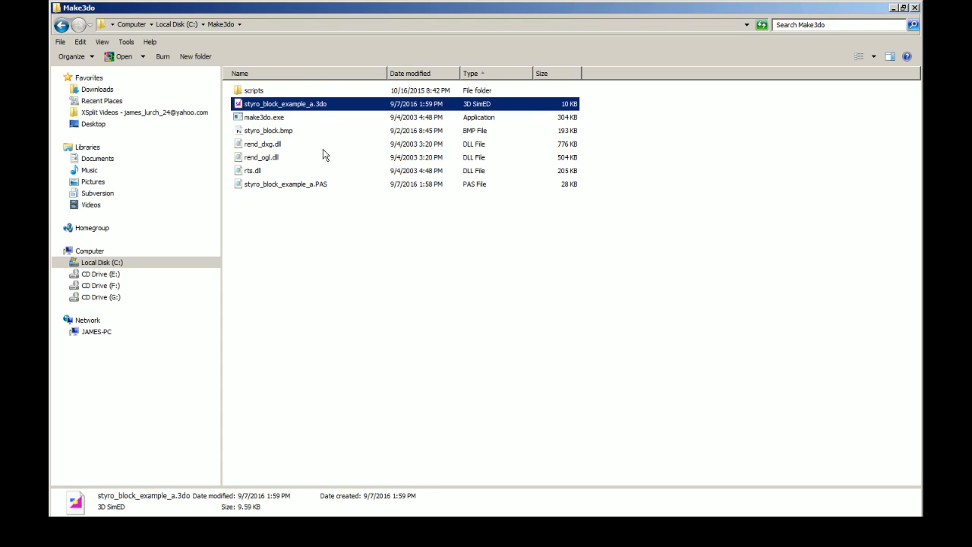
left_click(895, 8)
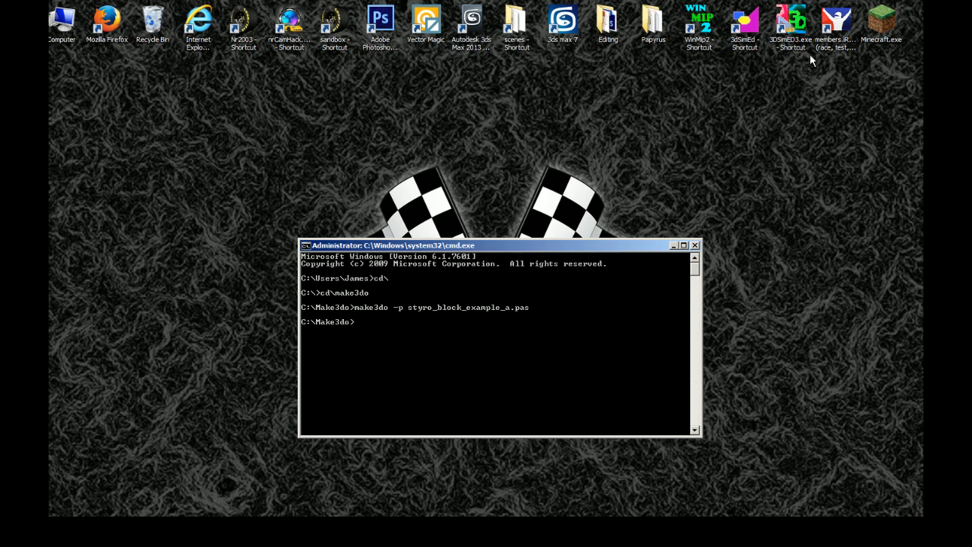
double_click(657, 30)
double_click(340, 118)
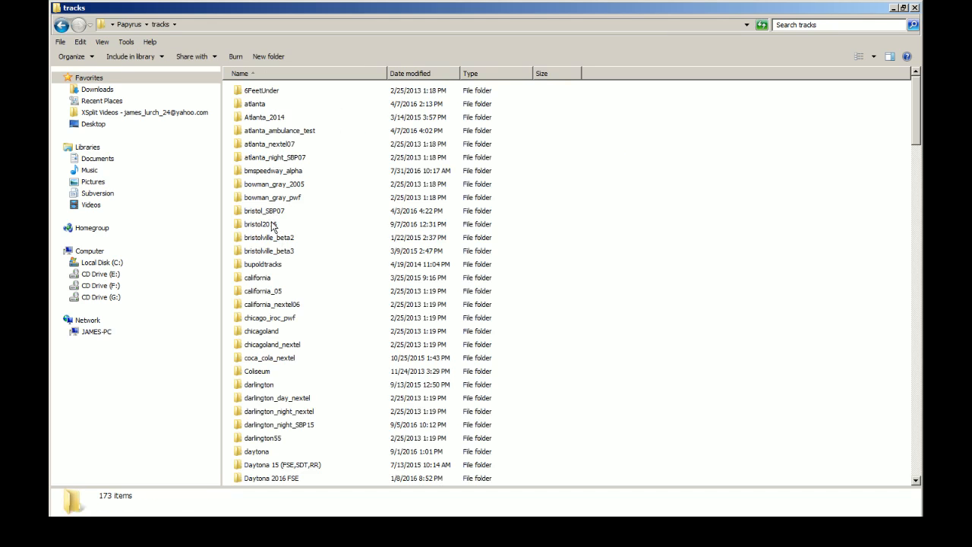
double_click(273, 227)
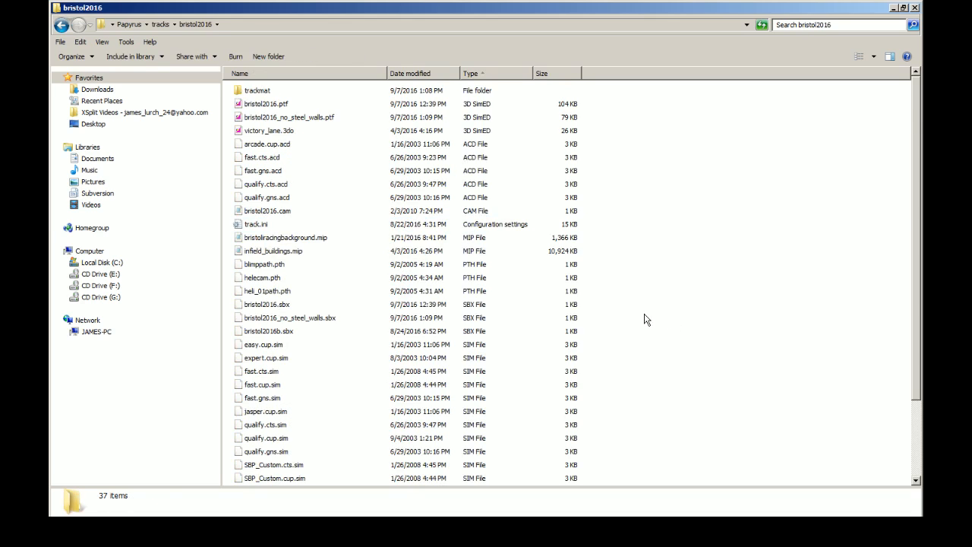
key("ctrl+v")
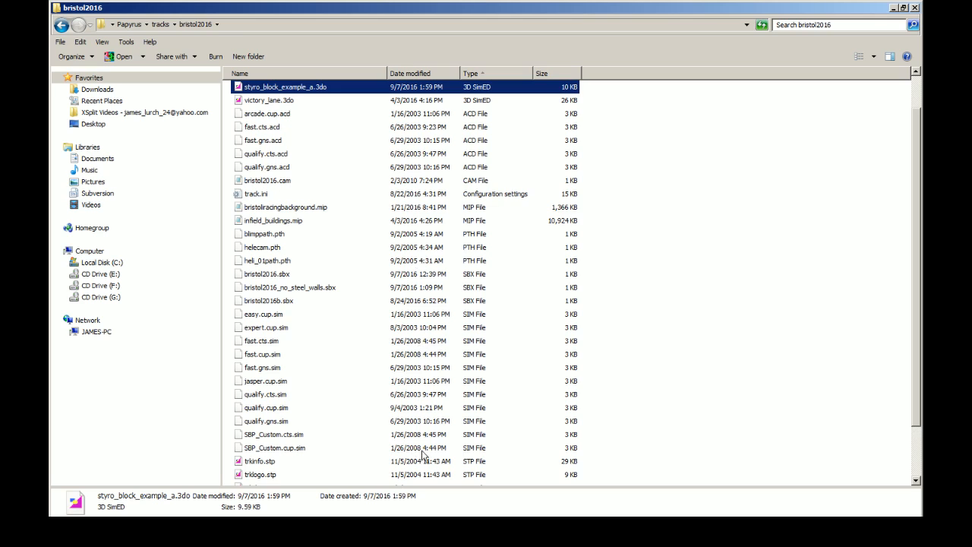
left_click(892, 7)
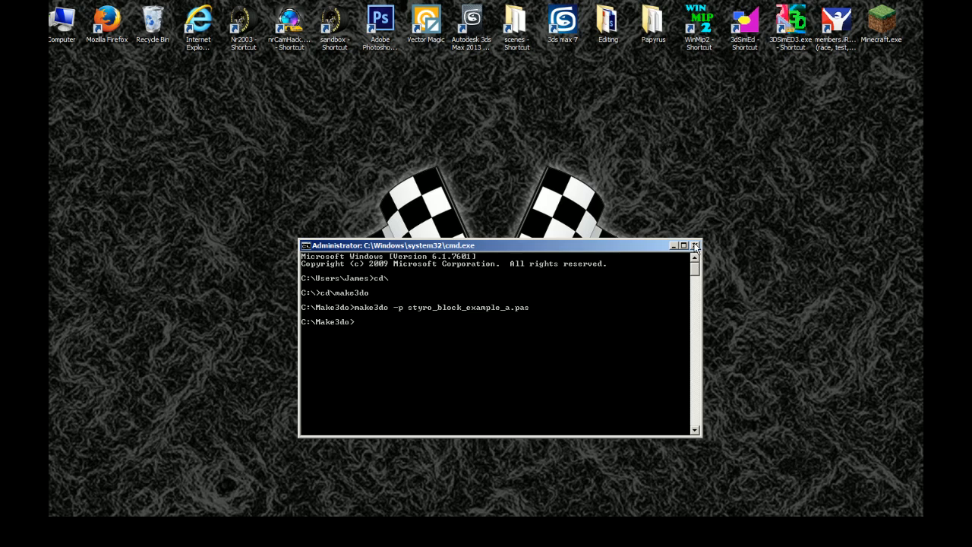
left_click(694, 245)
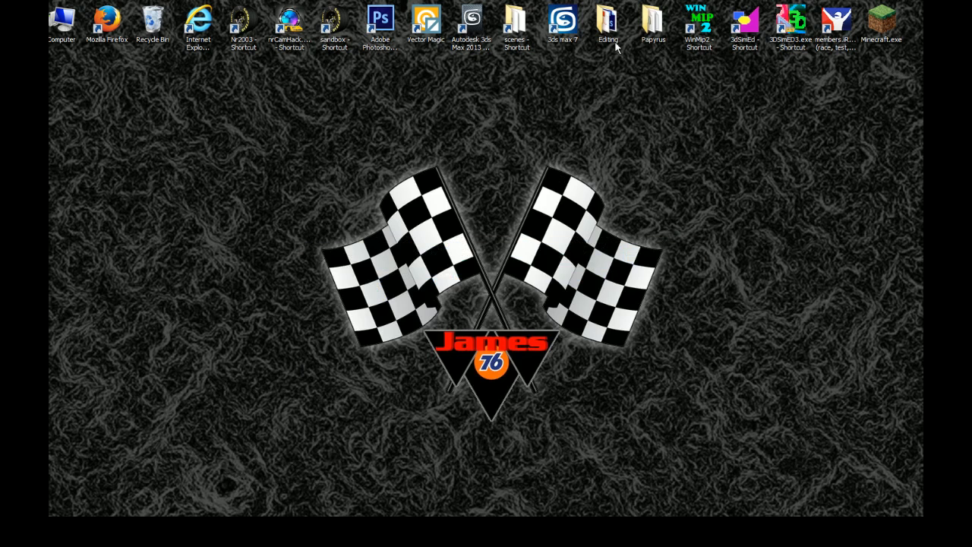
Step: Copy styro_block.mip from Papyrus\Misc and tools into the bristol2016 track folder
double_click(651, 28)
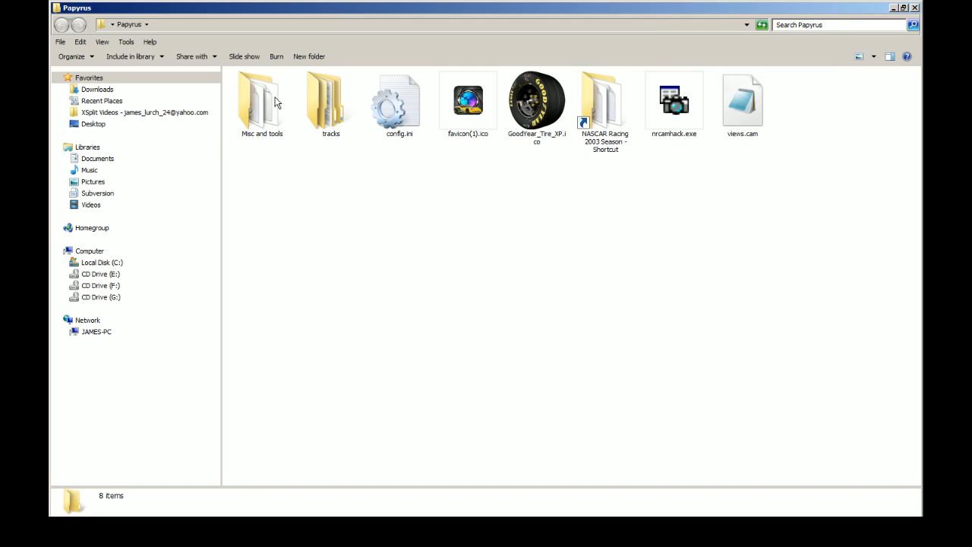
double_click(275, 100)
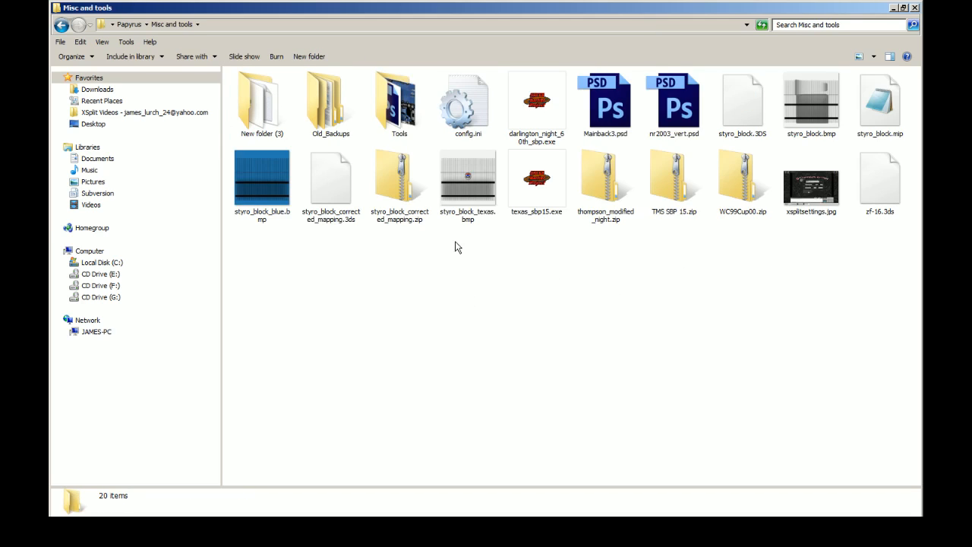
left_click(876, 131)
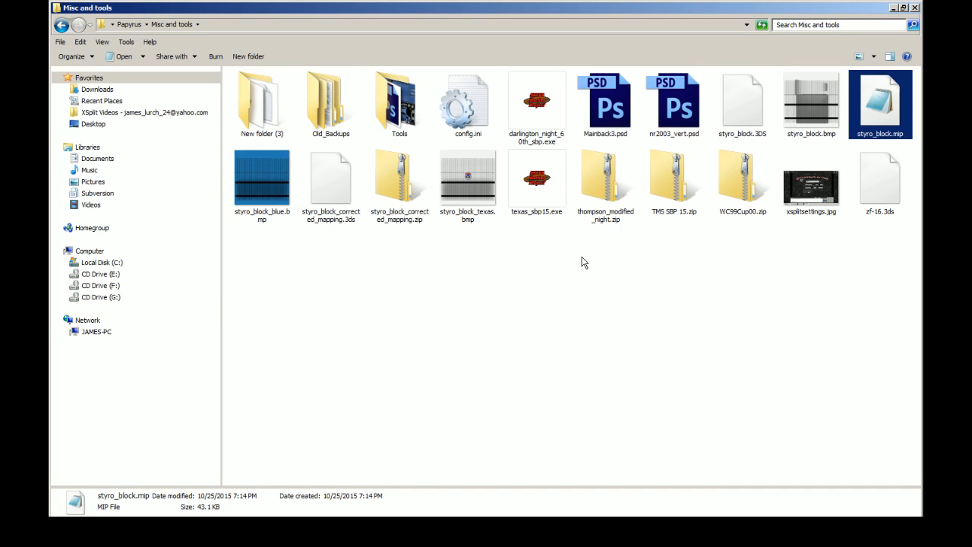
left_click(894, 9)
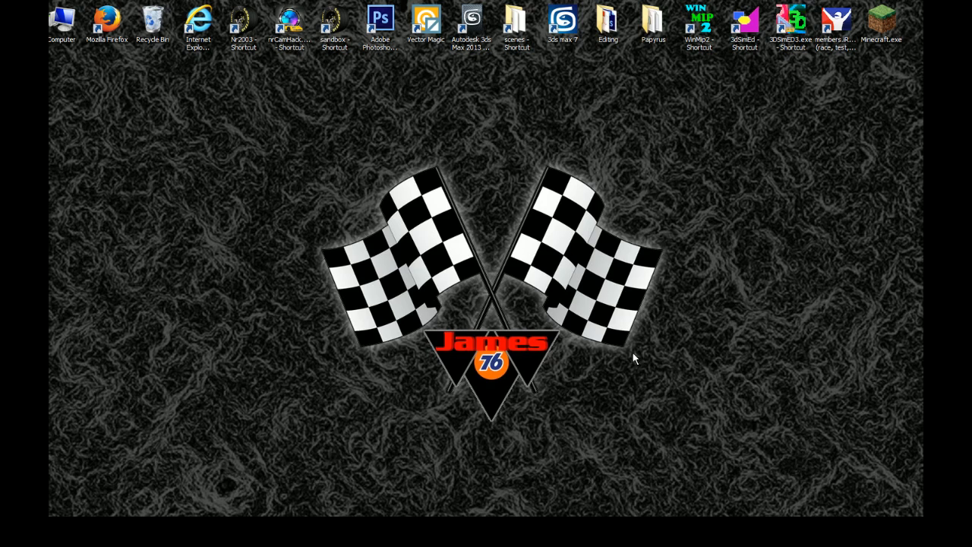
left_click(771, 531)
left_click(706, 249)
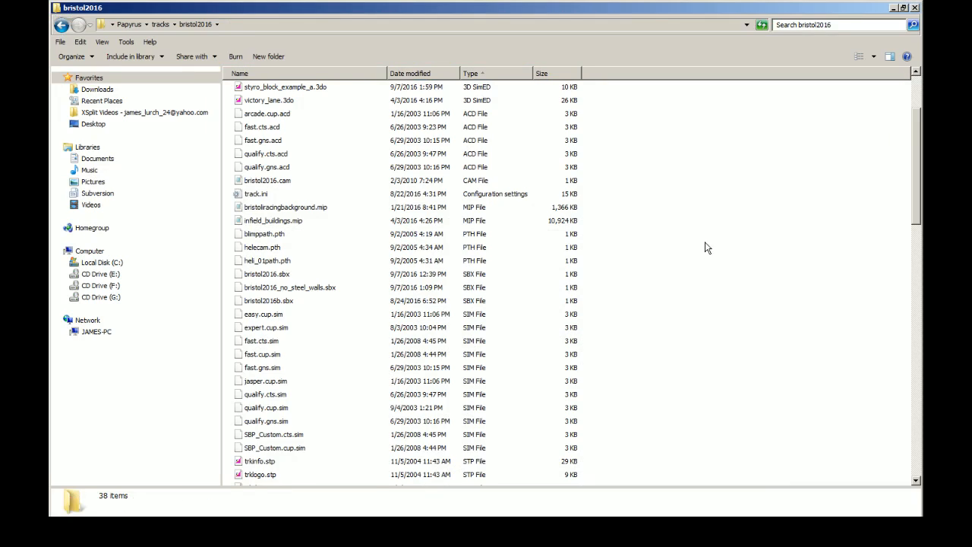
key("ctrl+v")
Step: Inspect the textured block row of styro_block_example_a.3do in 3DSimED3, and close the viewer and the bristol2016 folder
left_click(326, 89)
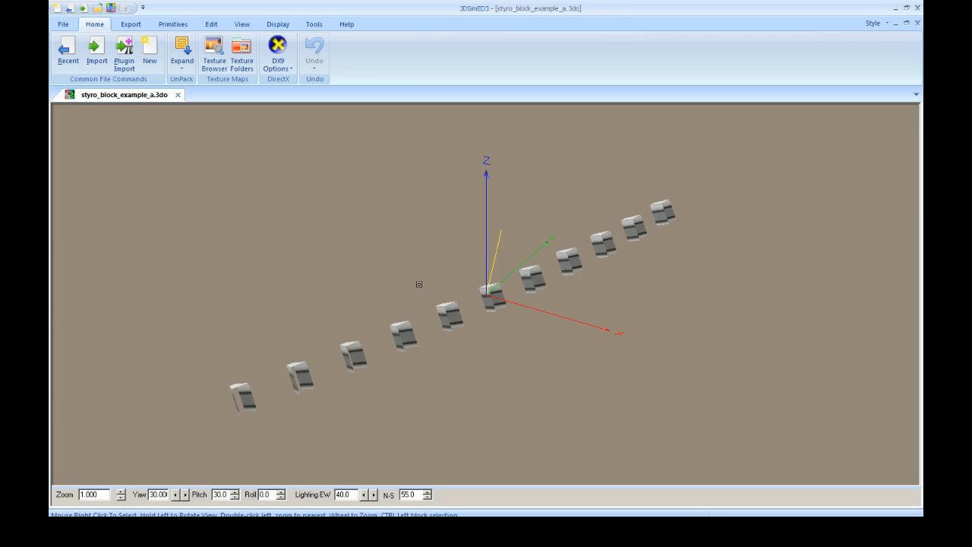
left_click_drag(419, 284, 478, 255)
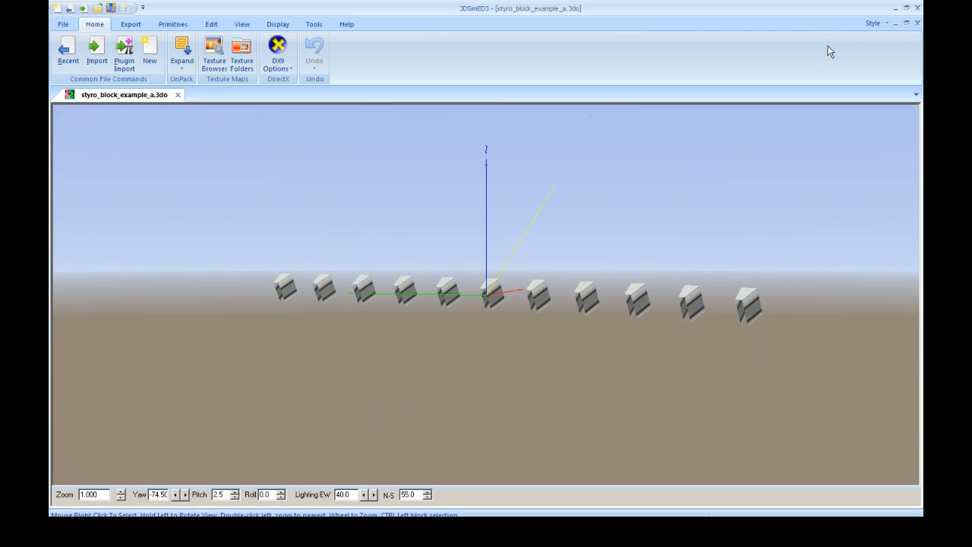
left_click(917, 8)
left_click(483, 292)
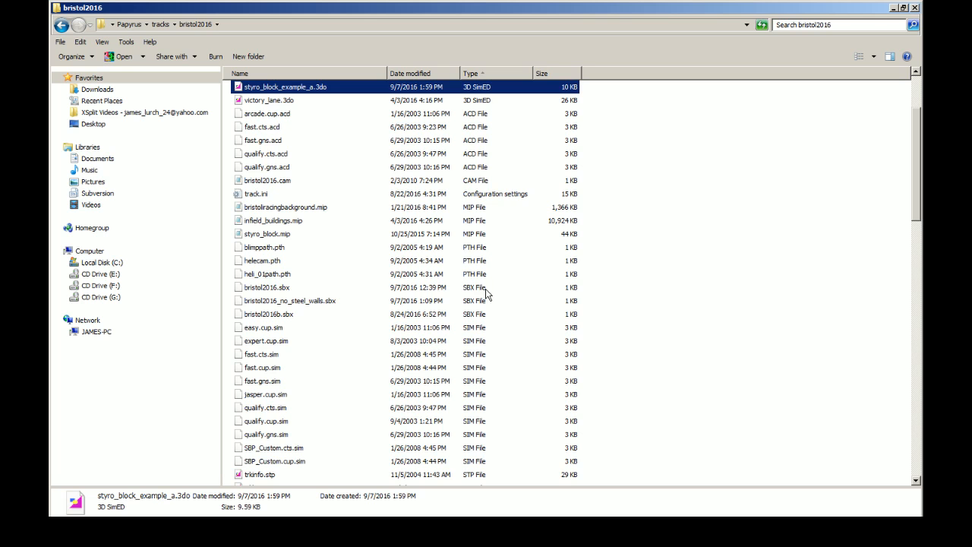
left_click(916, 7)
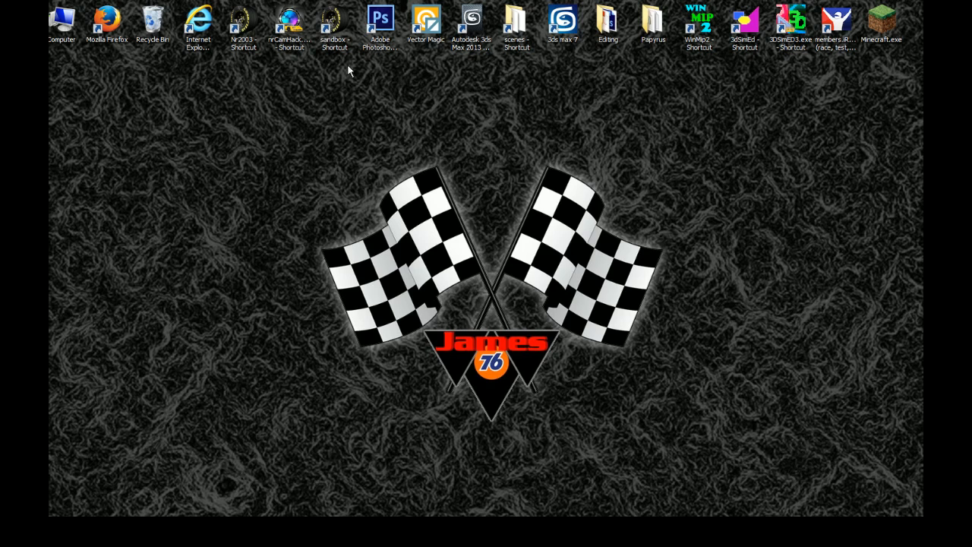
Step: Start Sandbox, maximize its track window and open bristol2016.ptf from the bristol2016 folder
double_click(346, 28)
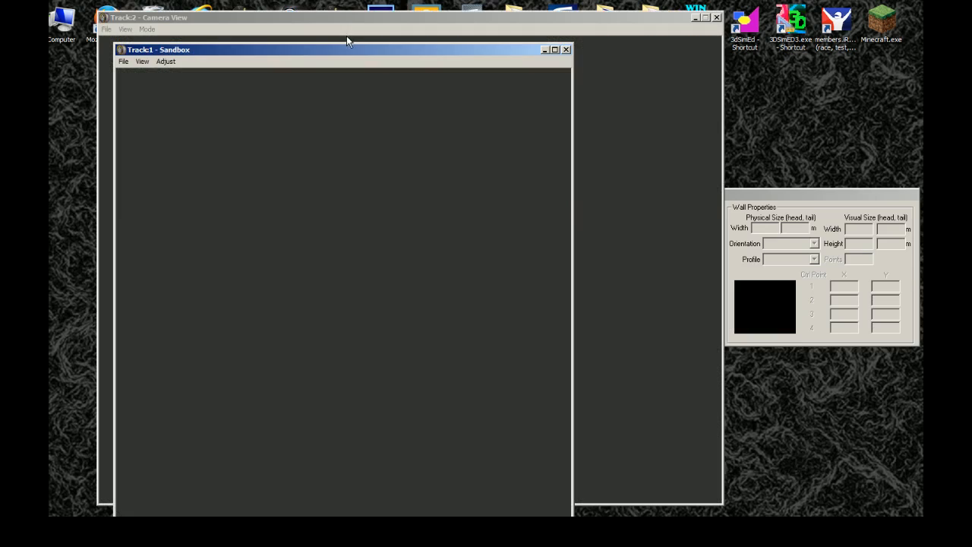
double_click(304, 51)
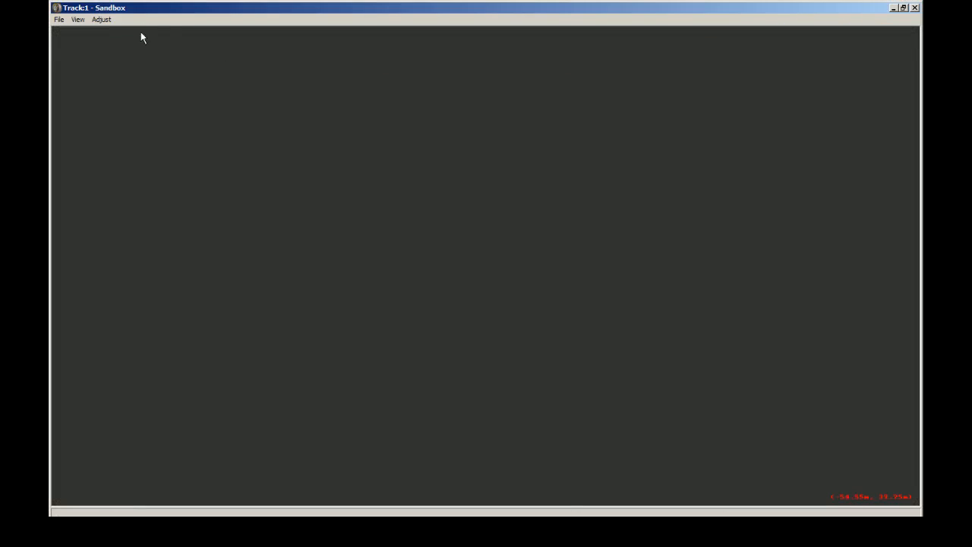
left_click(57, 20)
left_click(67, 42)
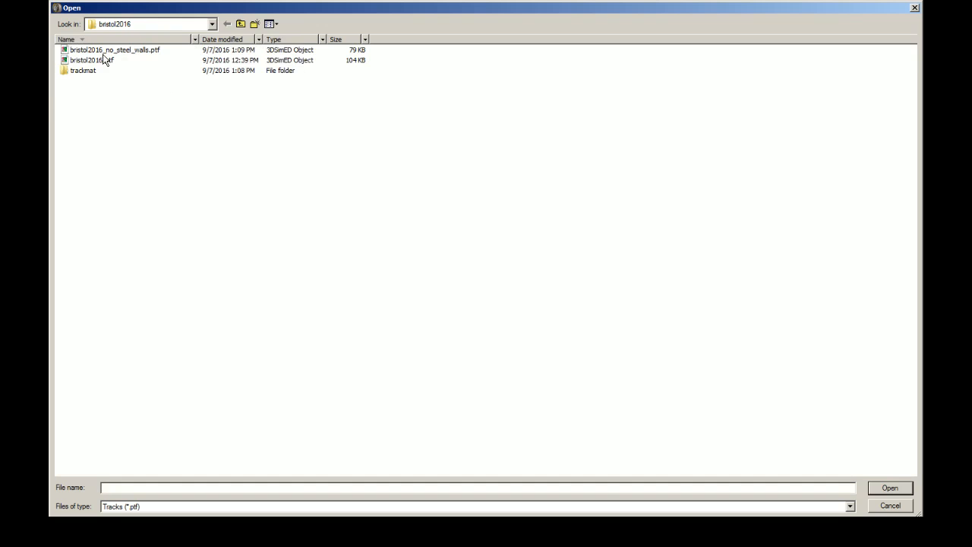
left_click(105, 60)
left_click(889, 487)
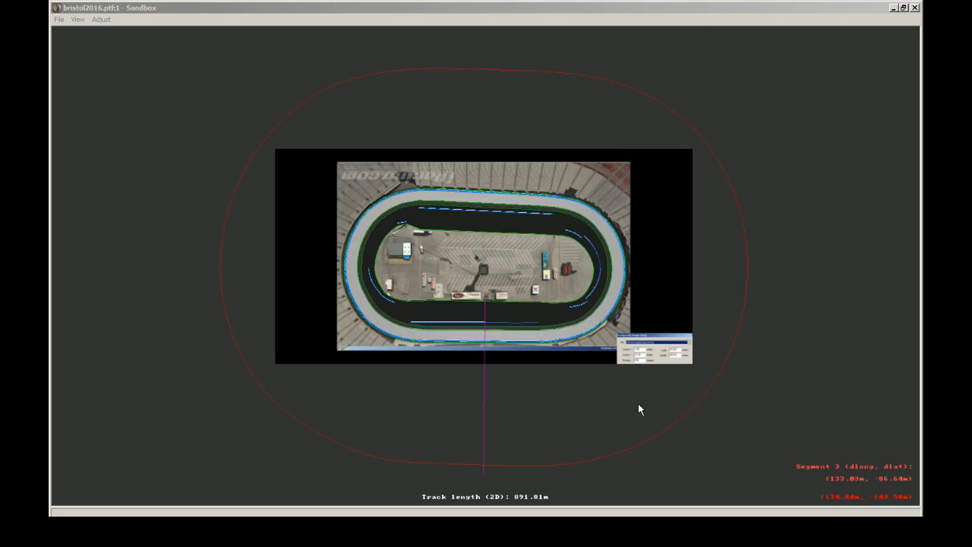
Step: Turn the Draw World Underneath display off and back on
left_click(78, 19)
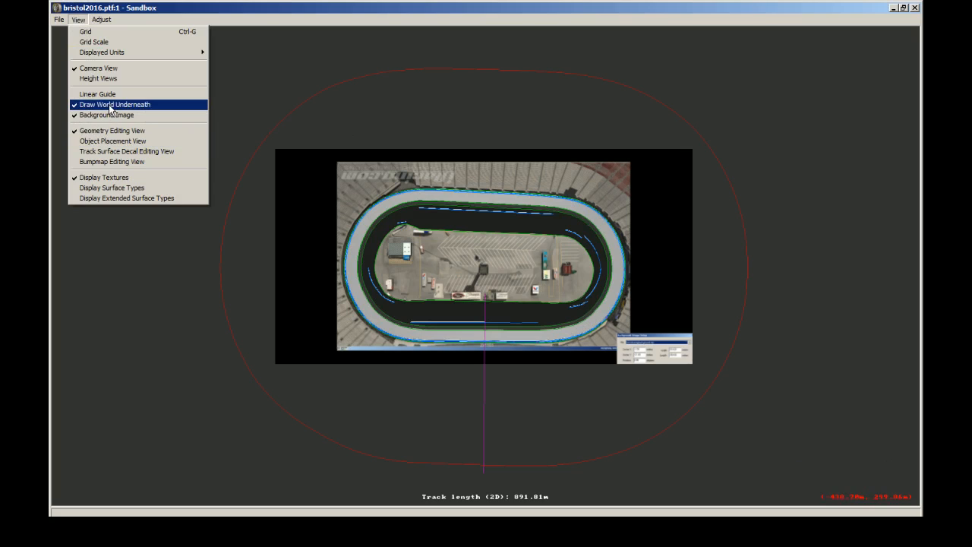
left_click(106, 104)
left_click(78, 19)
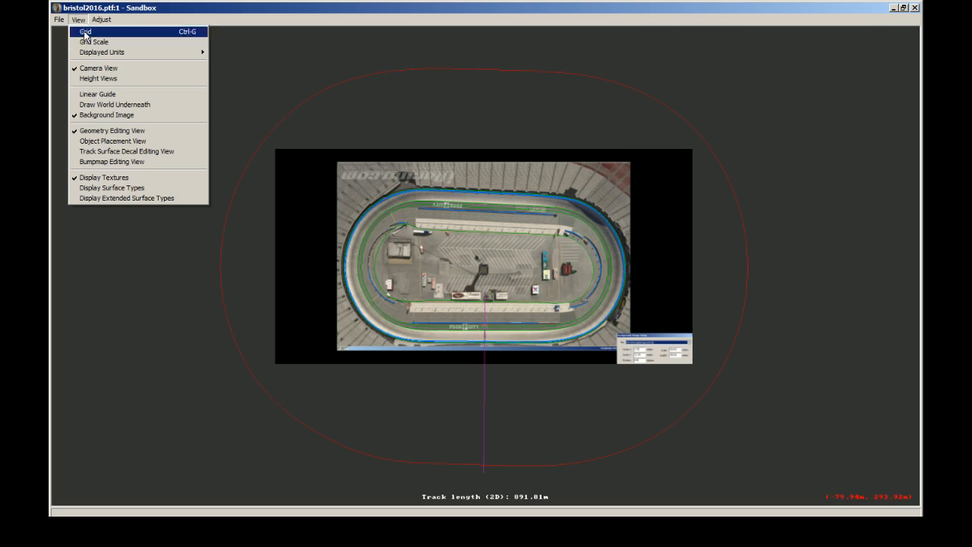
left_click(113, 102)
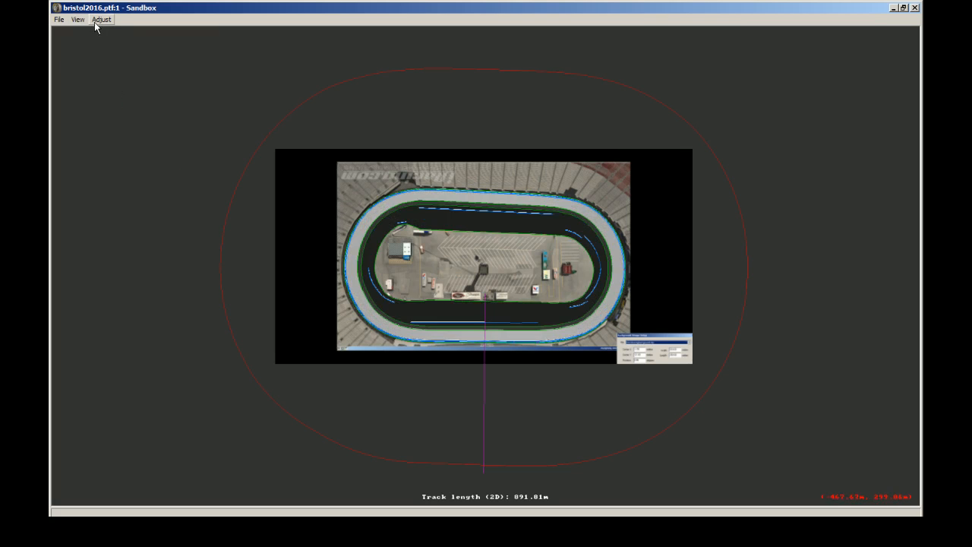
Step: Change to Object Placement View and add styro_block_example_a.3do as a track side object in the infield
scroll(804, 188, "up", 2)
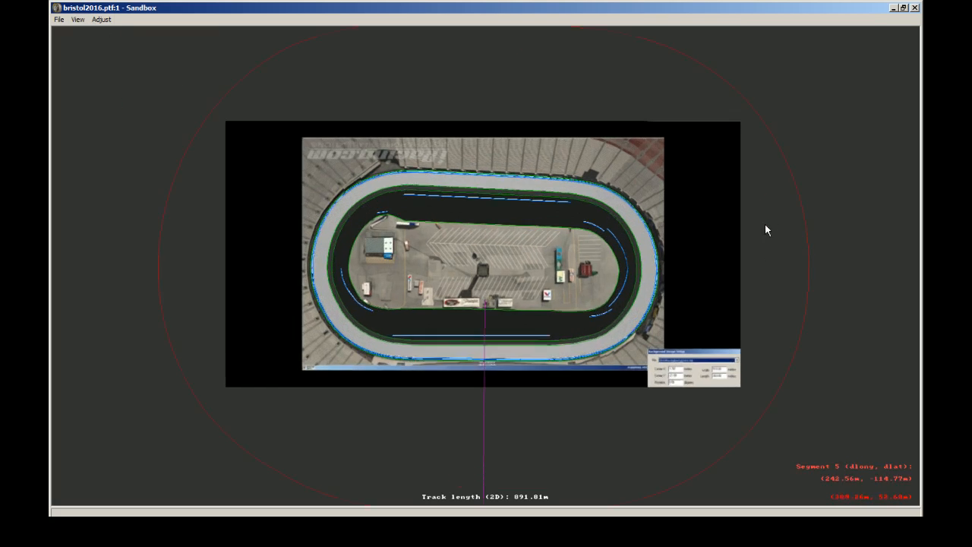
scroll(765, 224, "up", 4)
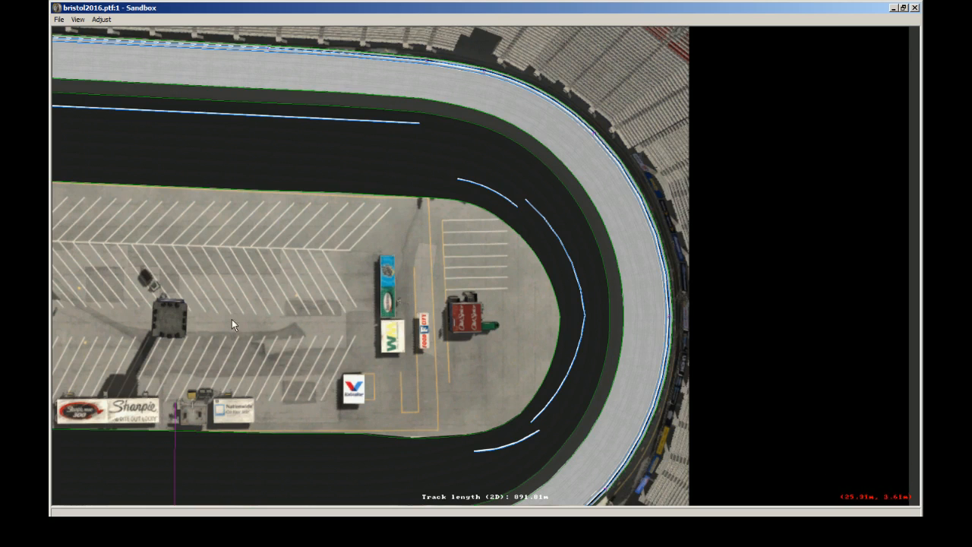
left_click(76, 21)
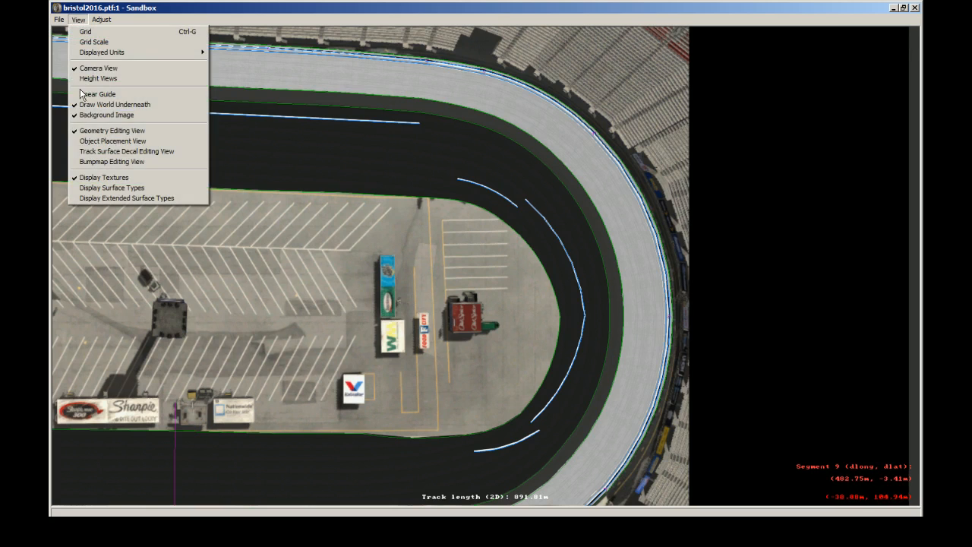
left_click(99, 141)
right_click(360, 255)
left_click(394, 262)
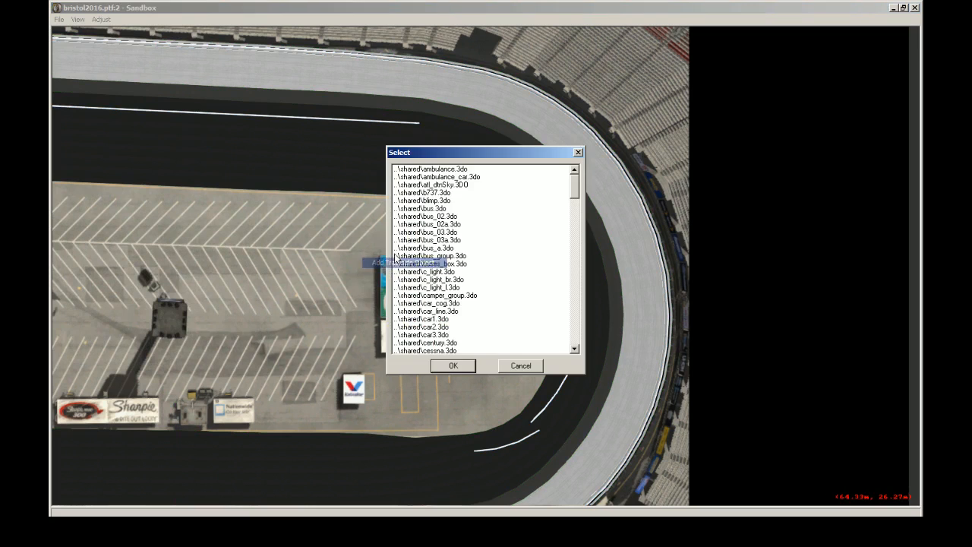
left_click_drag(576, 181, 595, 346)
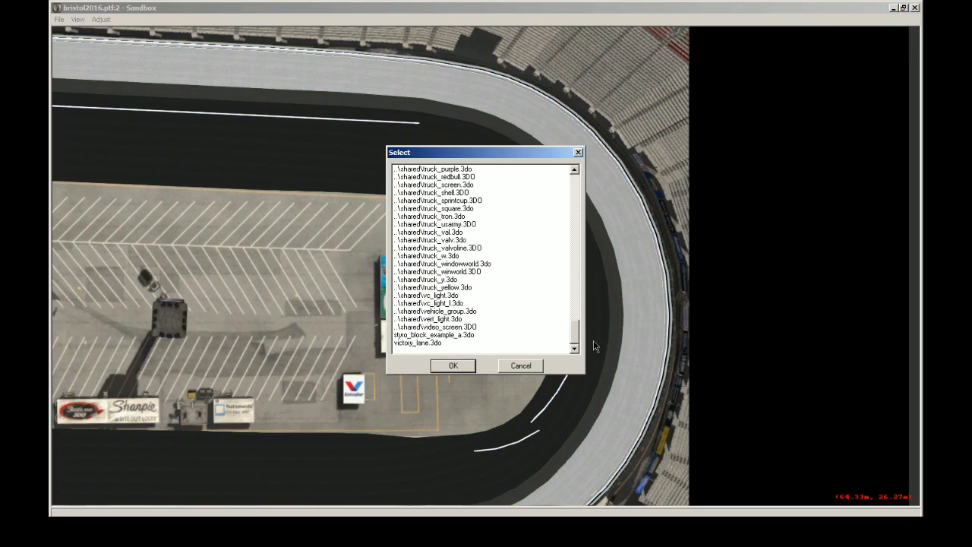
left_click(428, 335)
left_click(448, 363)
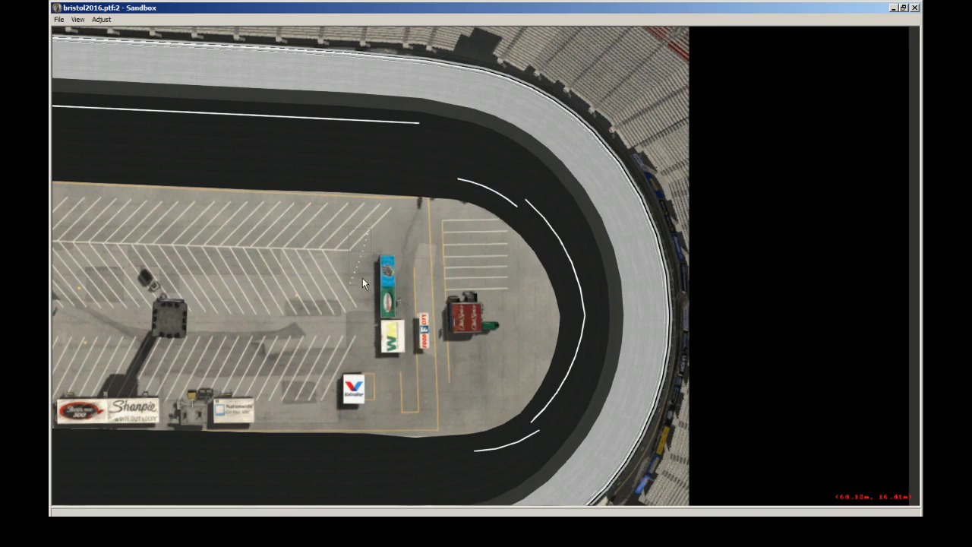
Step: Select the added block row, arrange its properties beside the styro_block_example_a.txt coordinates in Notepad, and make the object Fixed
left_click(356, 252)
left_click_drag(1, 57, 288, 101)
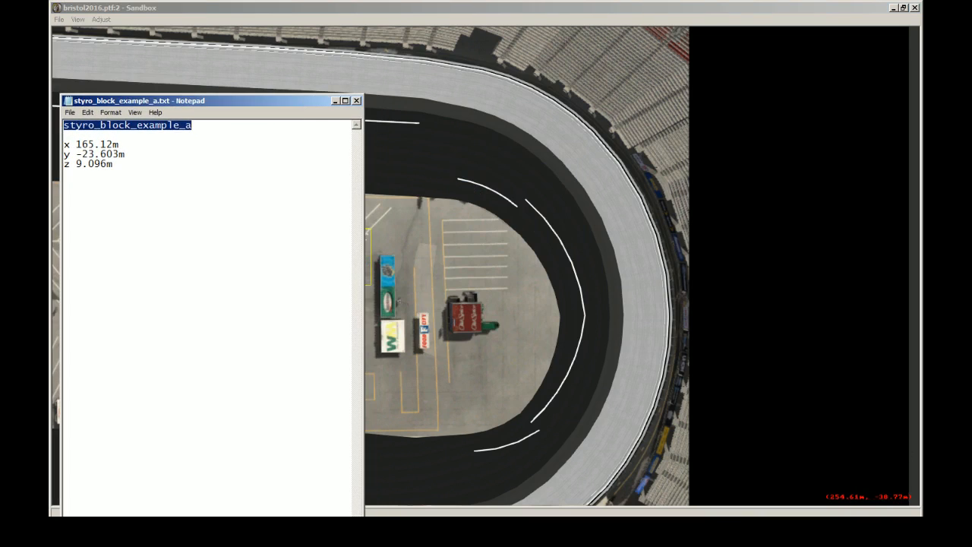
key("alt+Tab")
left_click_drag(166, 182, 779, 243)
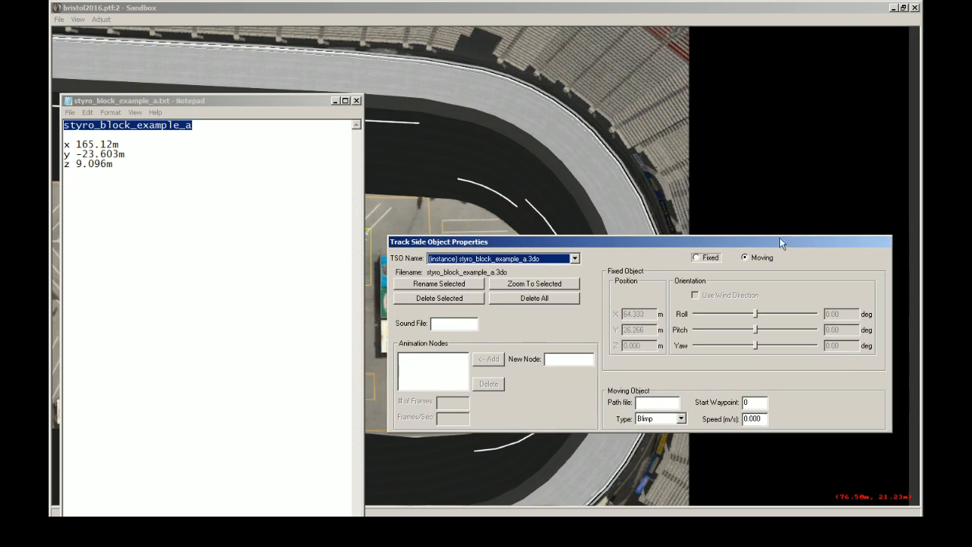
left_click(711, 258)
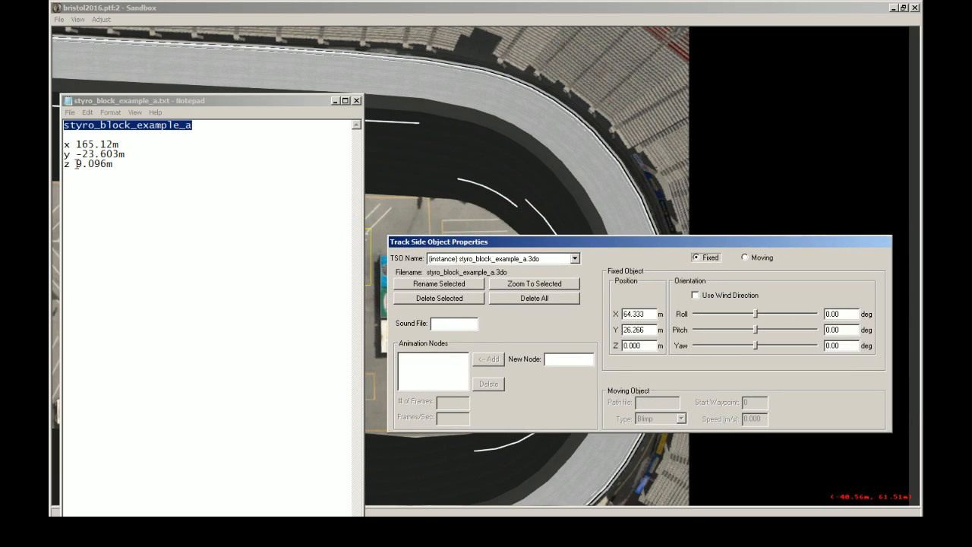
Step: Copy the coordinates from styro_block_example_a.txt into the block row's position: X 165.12 m, Y -23.603 m and Z 9.096 m
left_click_drag(76, 144, 119, 144)
key("ctrl+c")
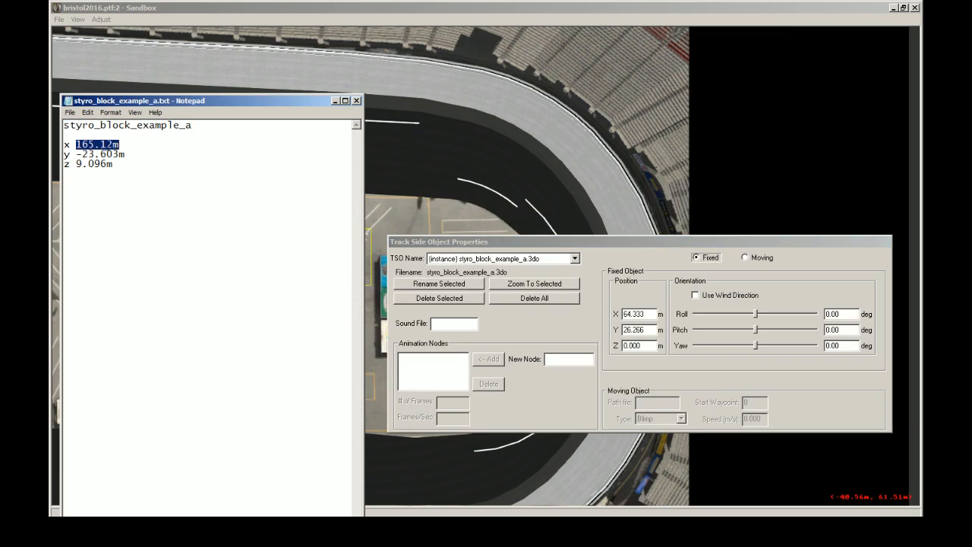
double_click(640, 314)
key("ctrl+v")
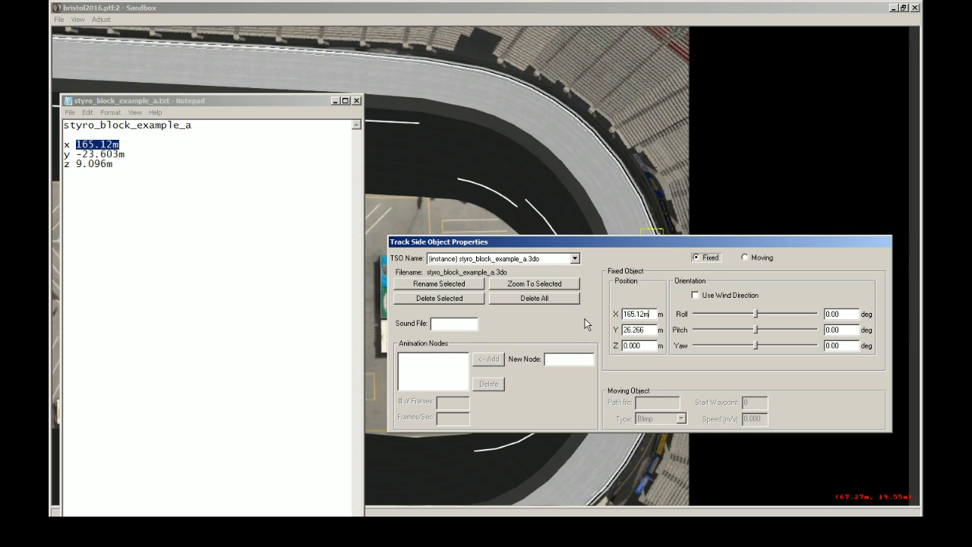
left_click_drag(76, 154, 125, 155)
key("ctrl+c")
double_click(639, 330)
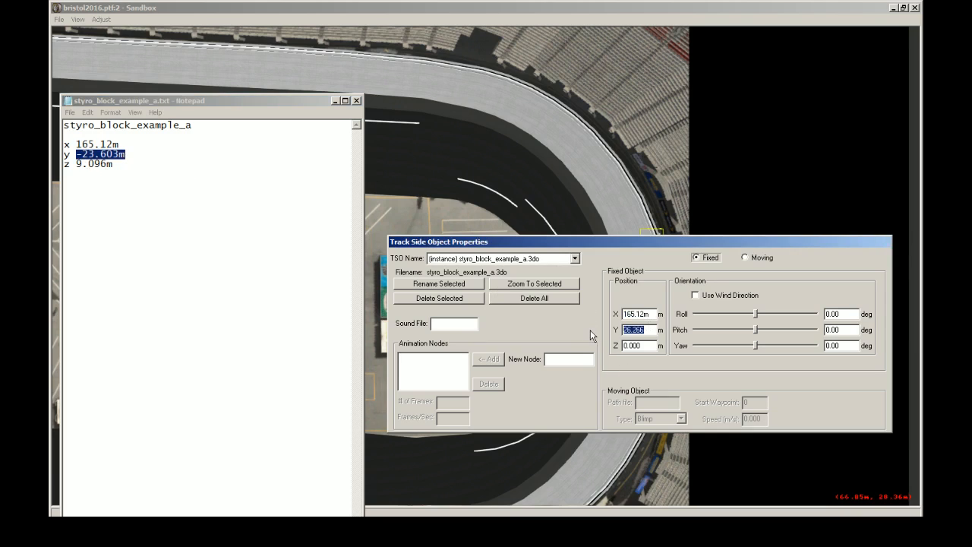
key("ctrl+v")
left_click_drag(75, 165, 114, 164)
key("ctrl+c")
left_click(650, 346)
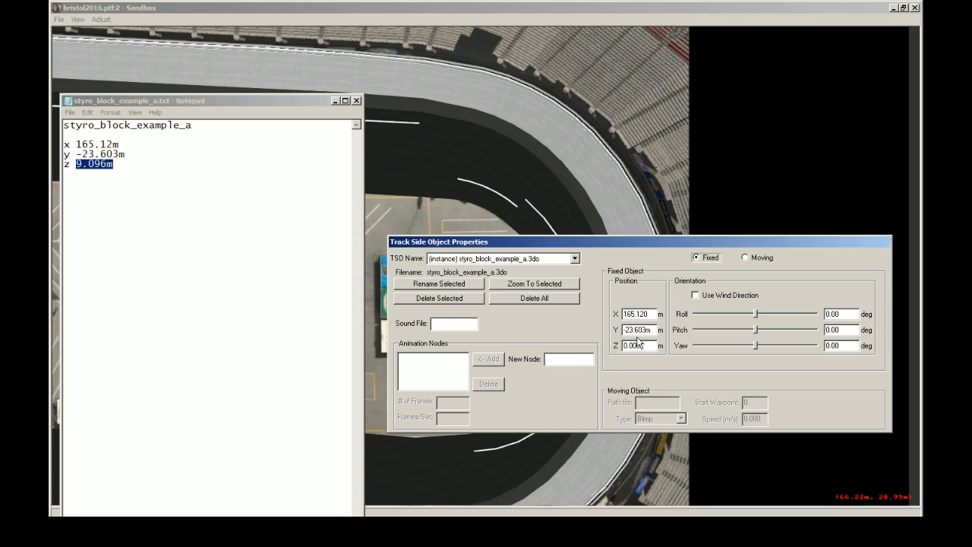
double_click(631, 346)
key("ctrl+v")
left_click(548, 45)
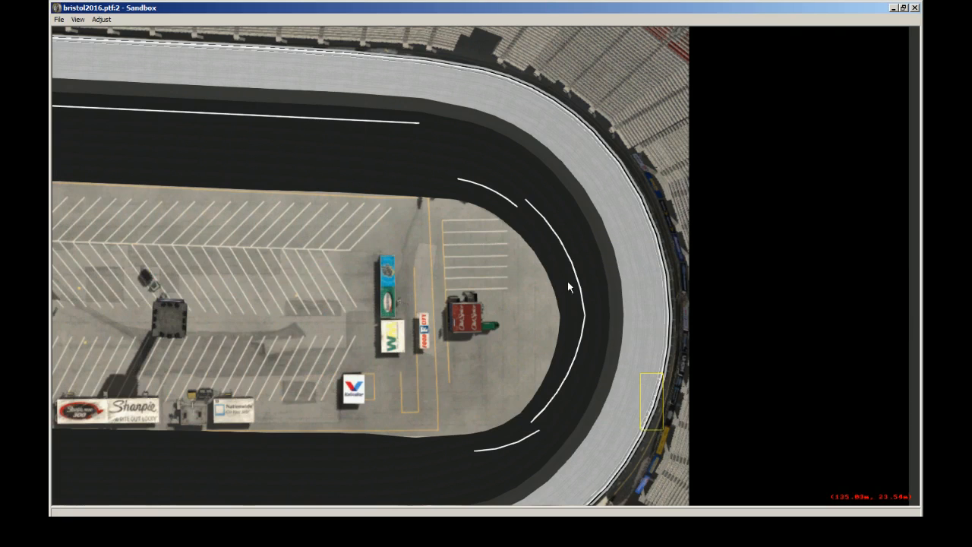
Step: Examine from overhead how the placed block row lines up with the curve of the outer wall
right_click(657, 395)
key("plus")
key("plus")
key("plus")
key("plus")
key("plus")
key("plus")
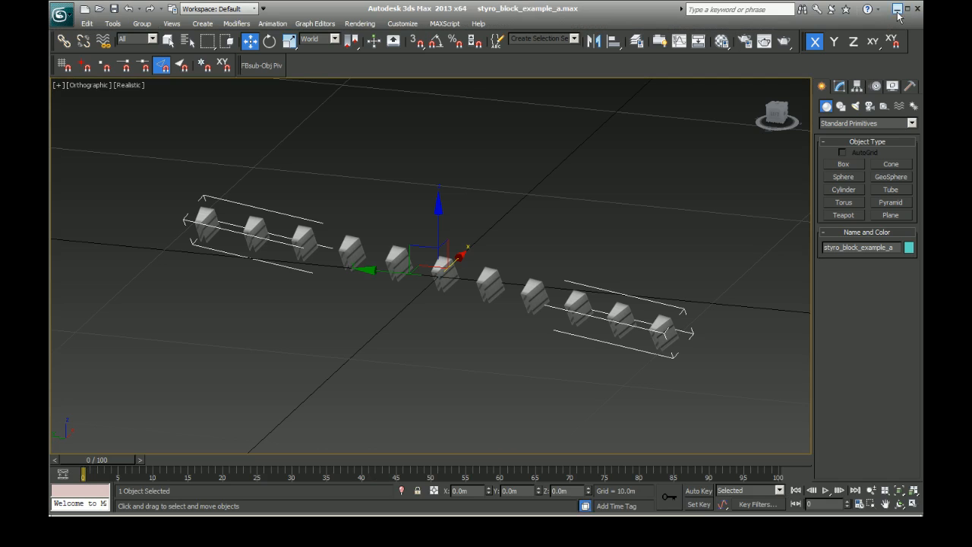
Step: Inspect the foam blocks between the inner and outer walls in Camera View, from close up and from the track surface
left_click(898, 9)
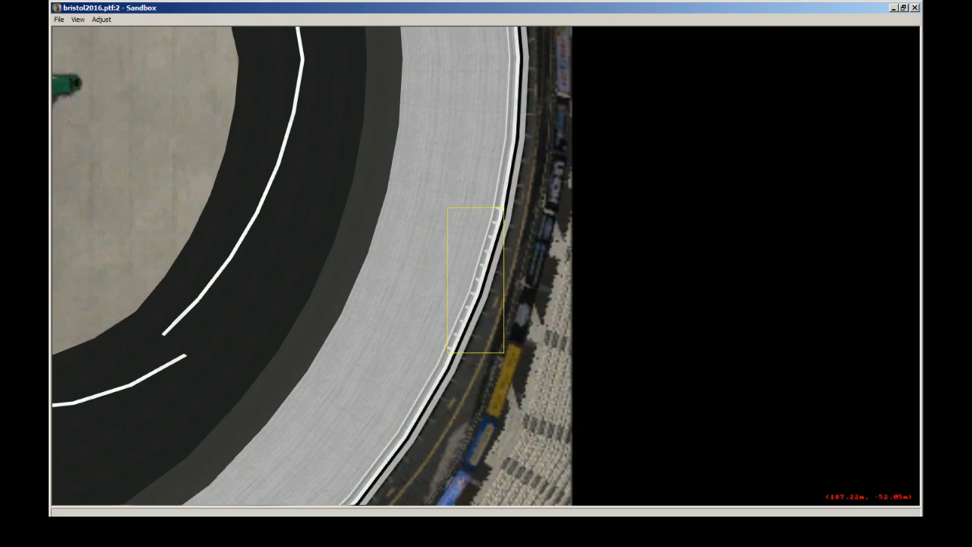
left_click(598, 530)
left_click(451, 358)
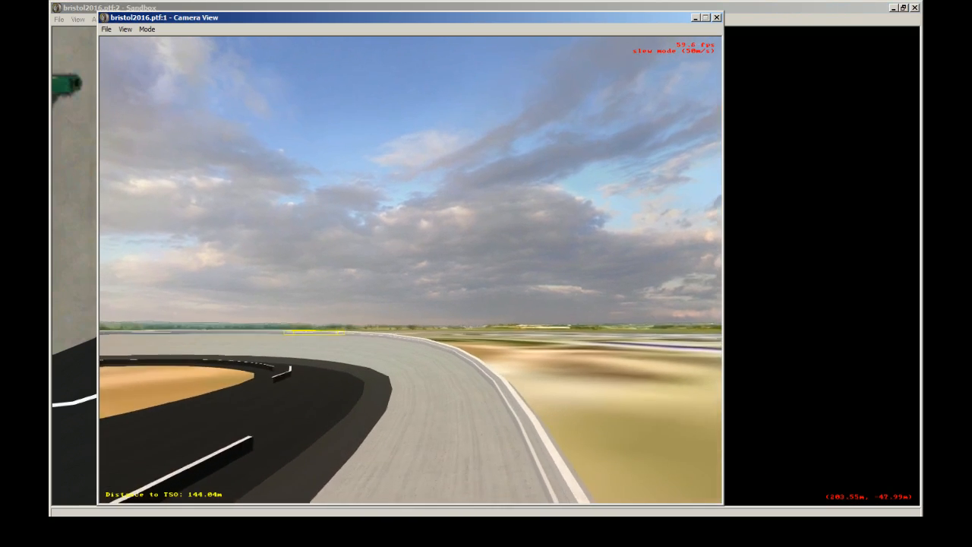
key("Up")
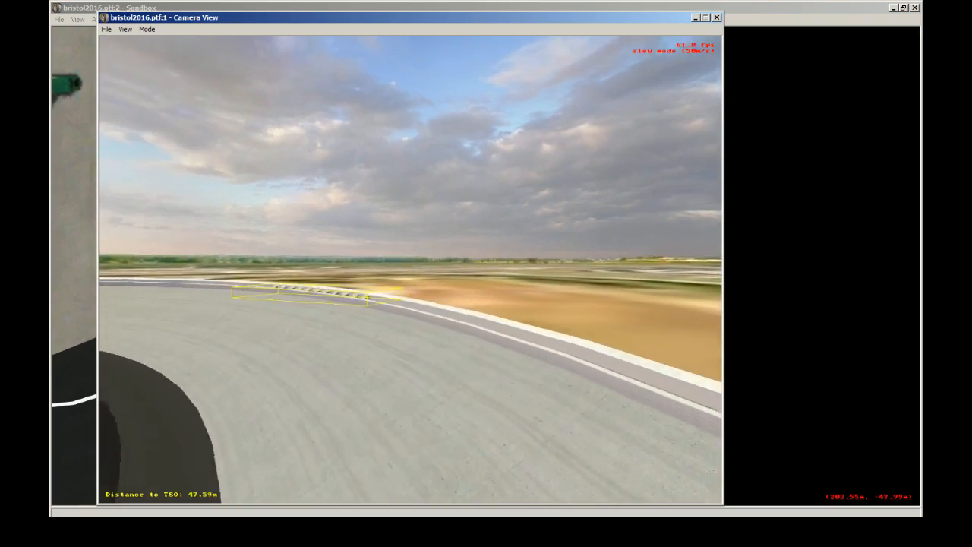
key("Up")
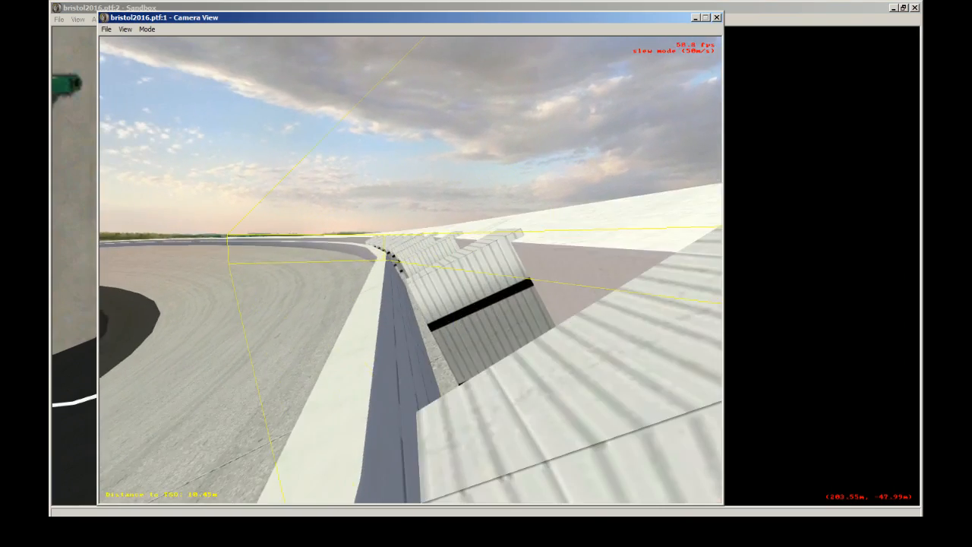
key("Up")
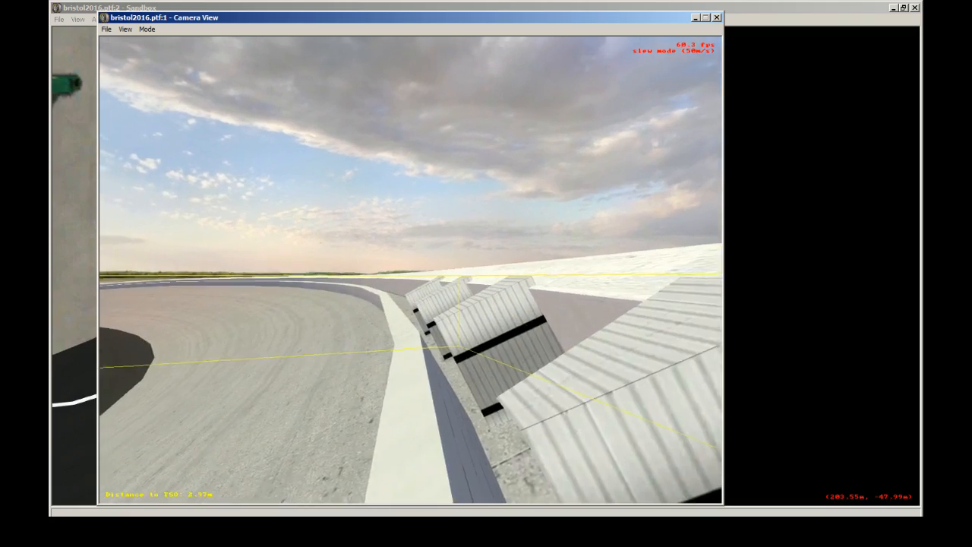
key("Right")
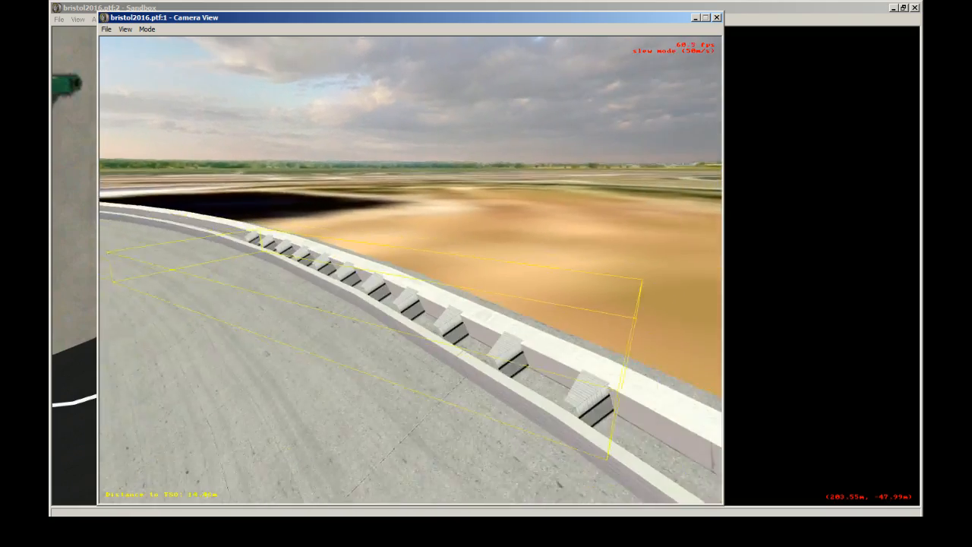
key("Up")
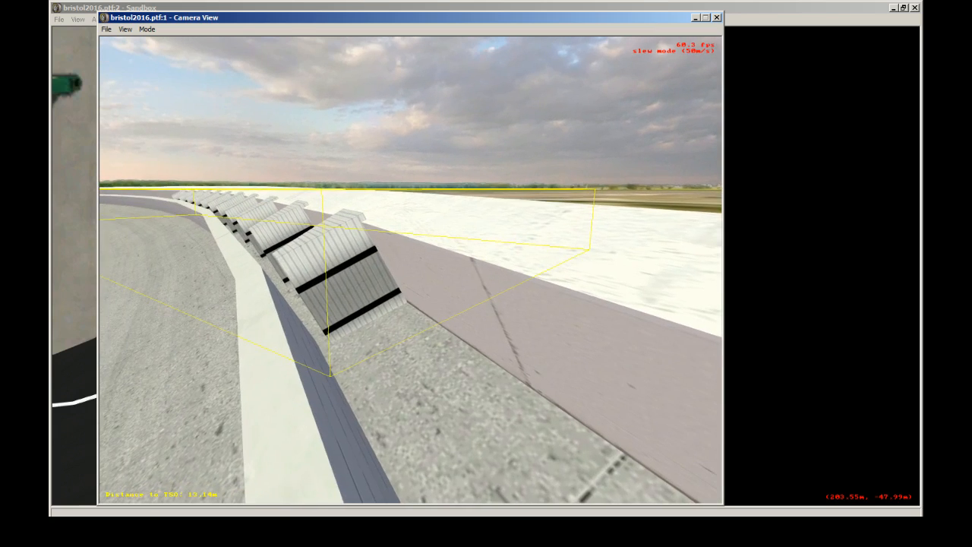
left_click_drag(428, 268, 410, 266)
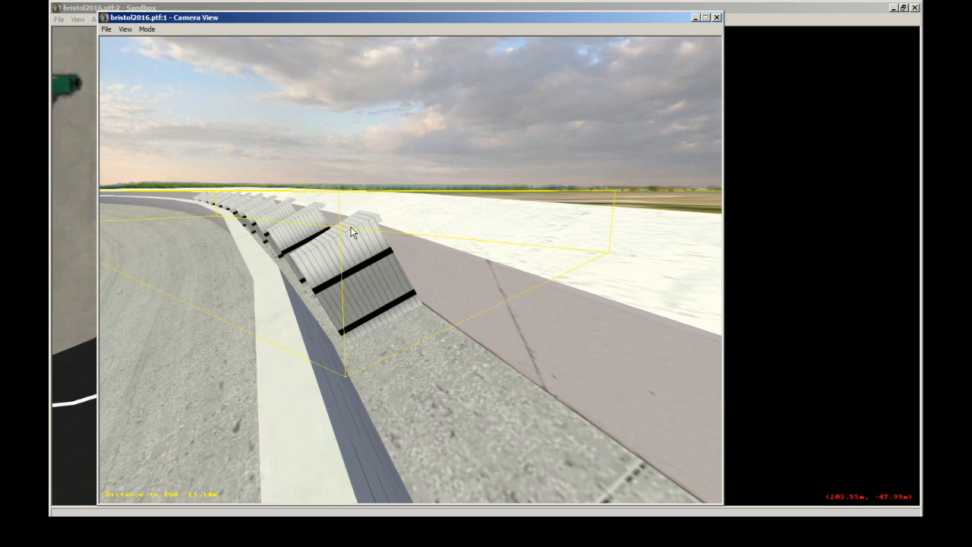
left_click(507, 218)
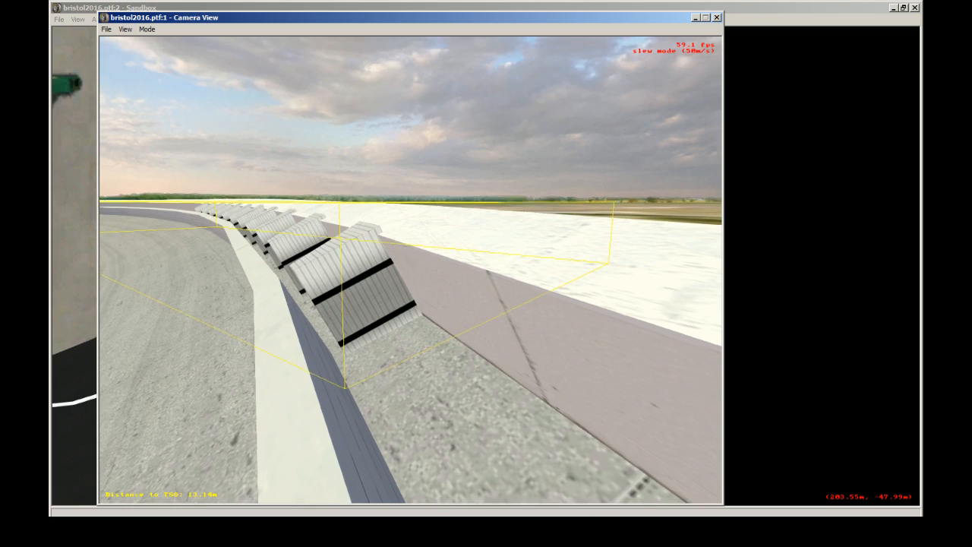
key("Down")
key("Up")
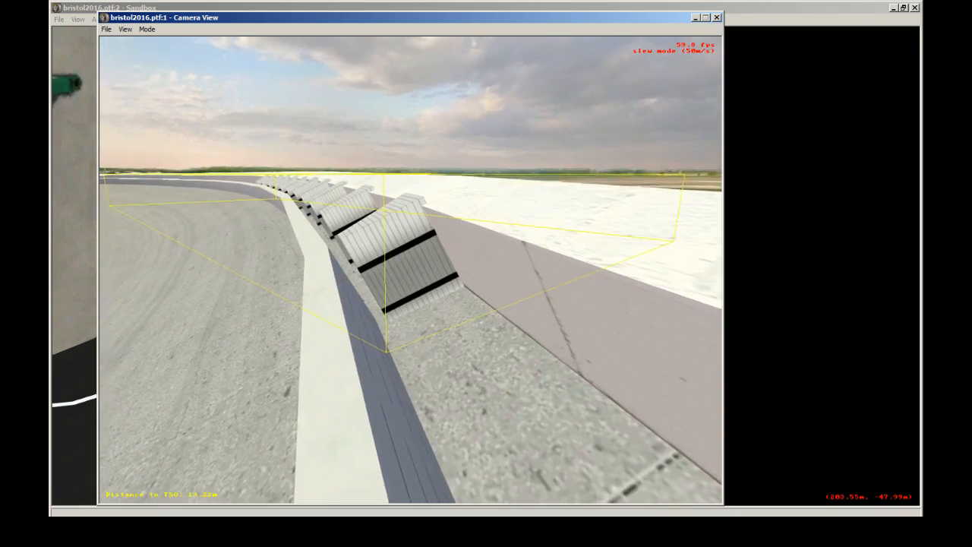
key("Up")
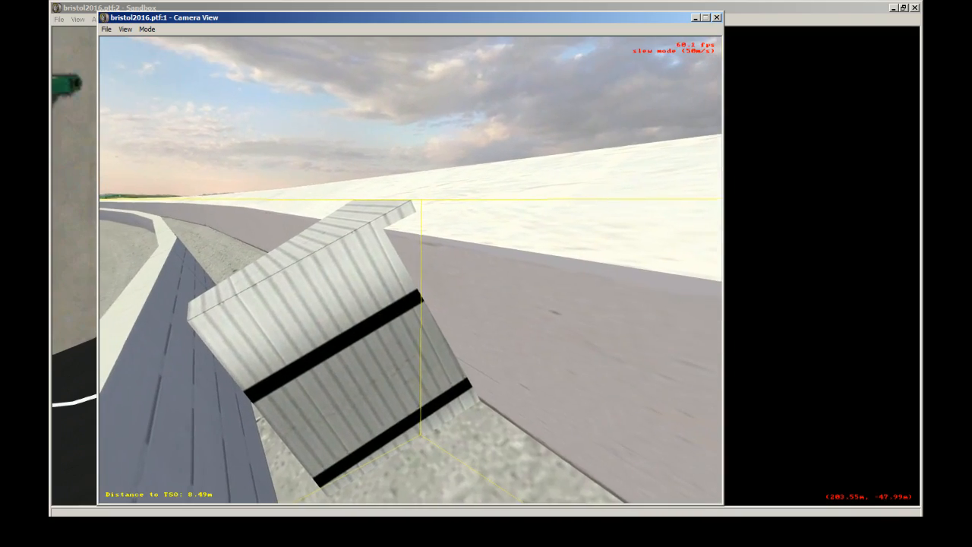
key("Down")
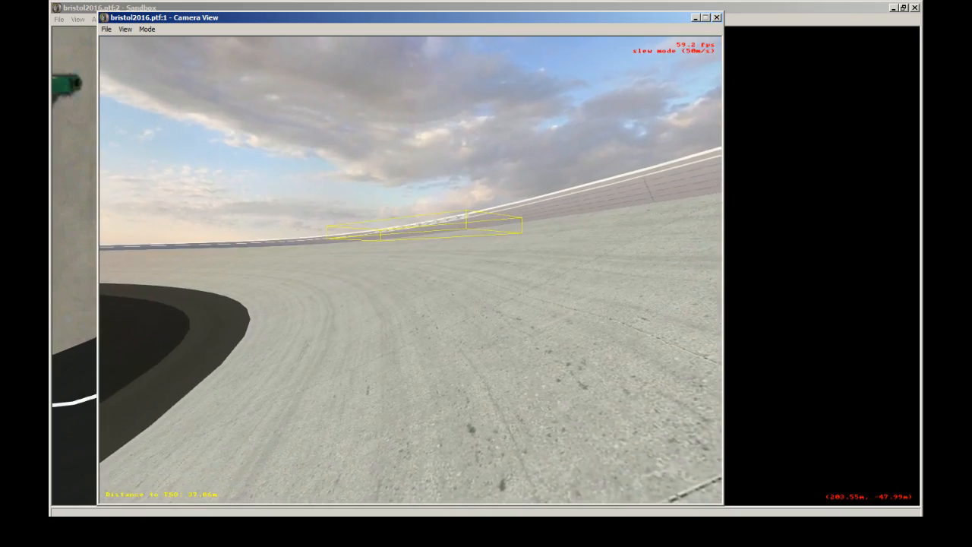
key("Up")
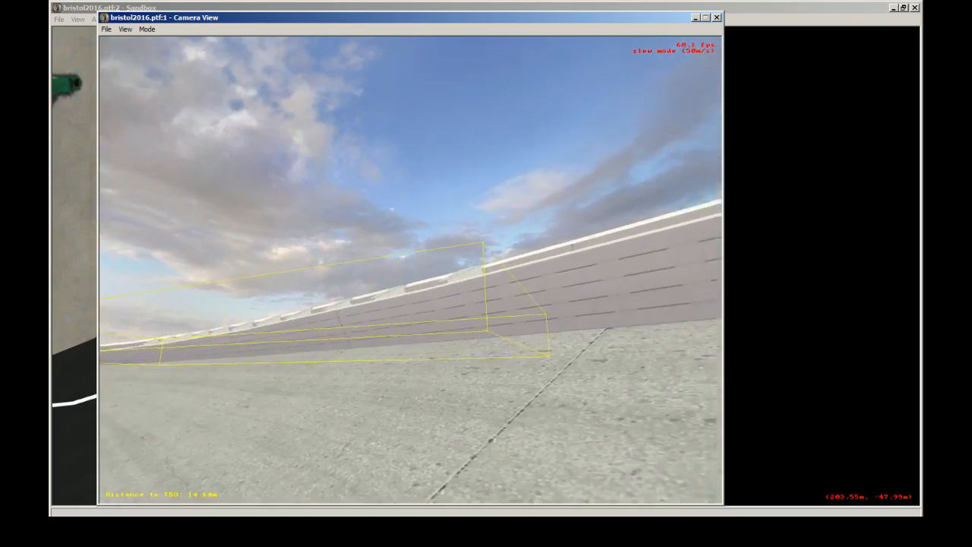
Step: Inspect the foam block row in Camera View from the track surface, from above the walls and from behind the outer wall
key("Down")
key("Up")
key("Down")
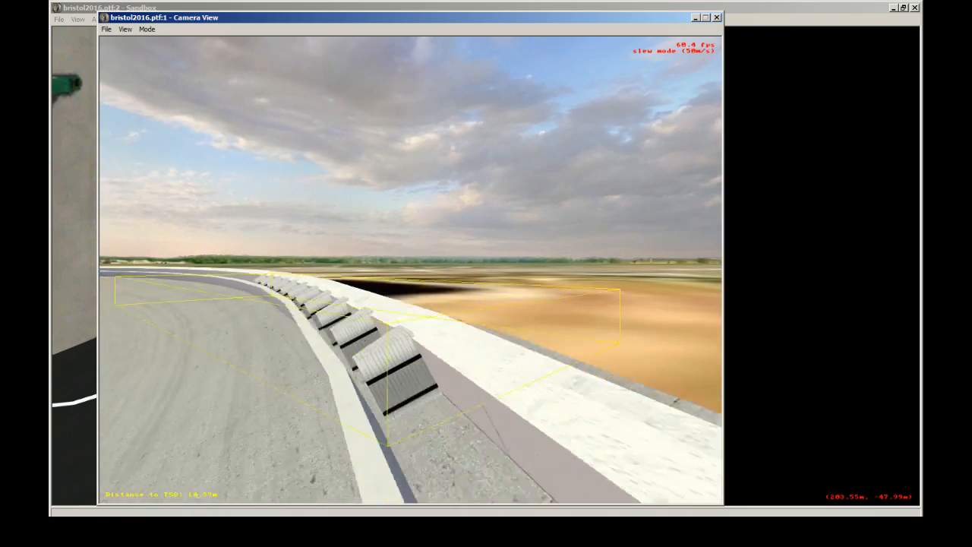
key("Up")
key("Escape")
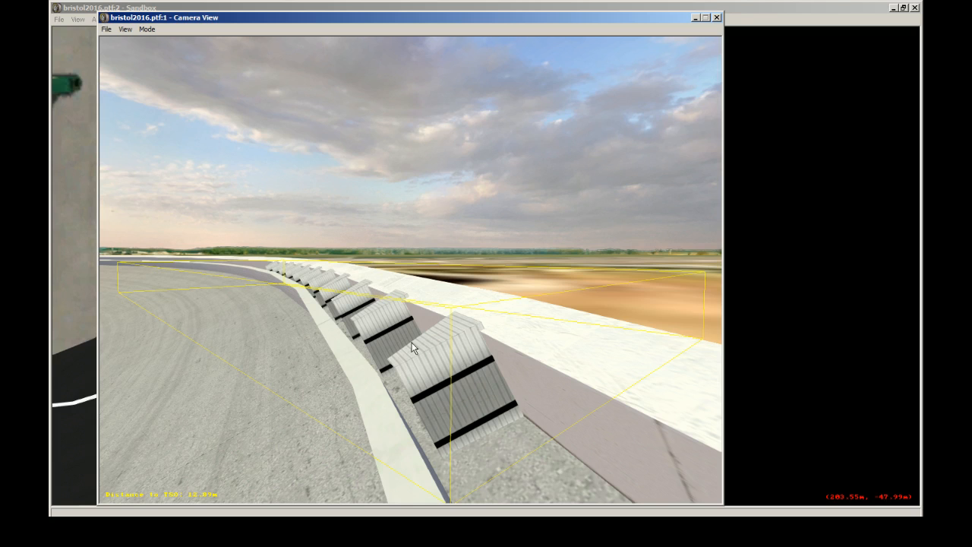
left_click(455, 339)
key("Down")
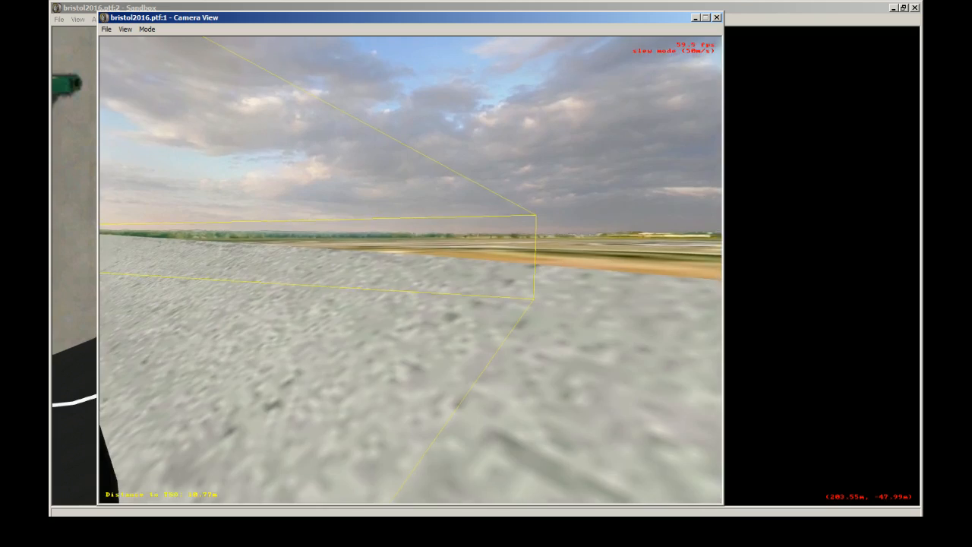
key("Up")
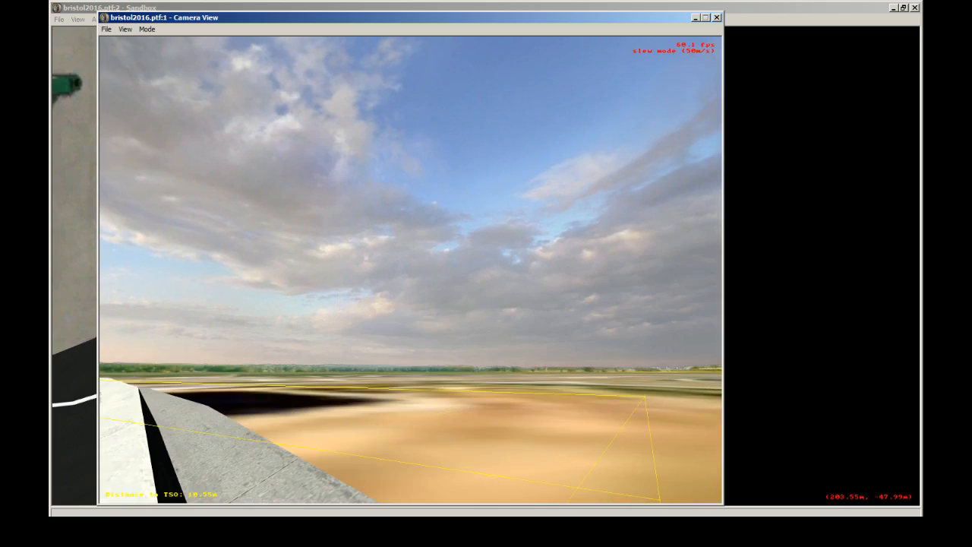
key("Down")
left_click(411, 270)
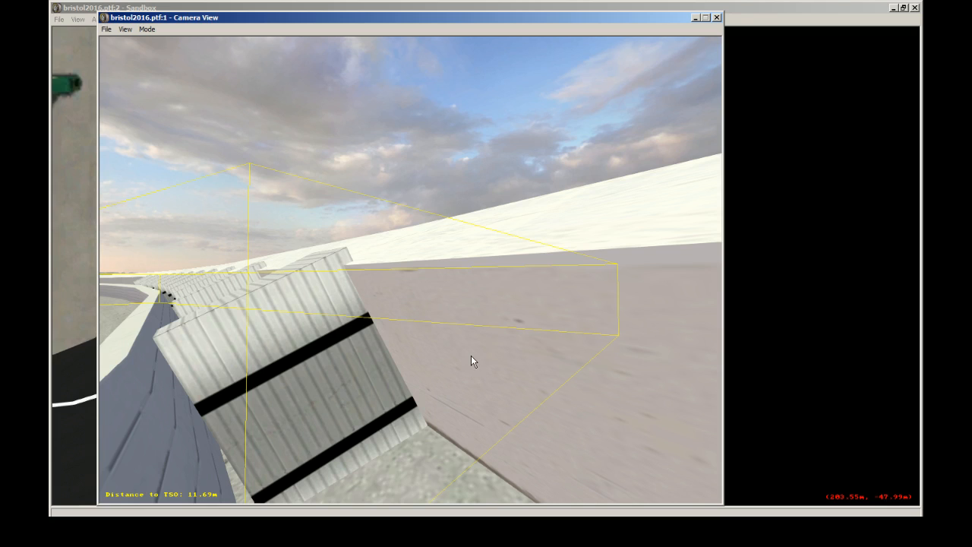
Step: Examine the foam blocks' fit between the two walls in Camera View, from beside the end block and from across the track
left_click_drag(471, 356, 411, 270)
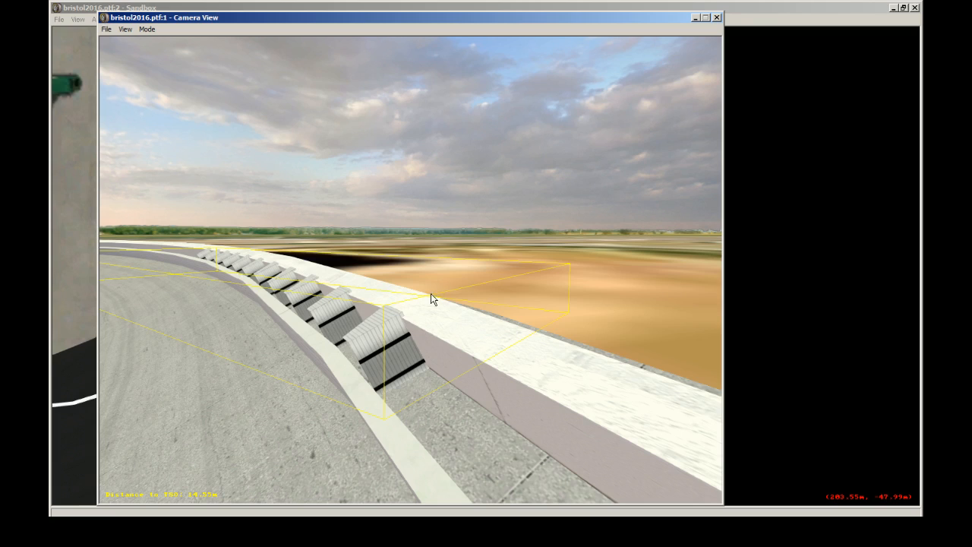
key("space")
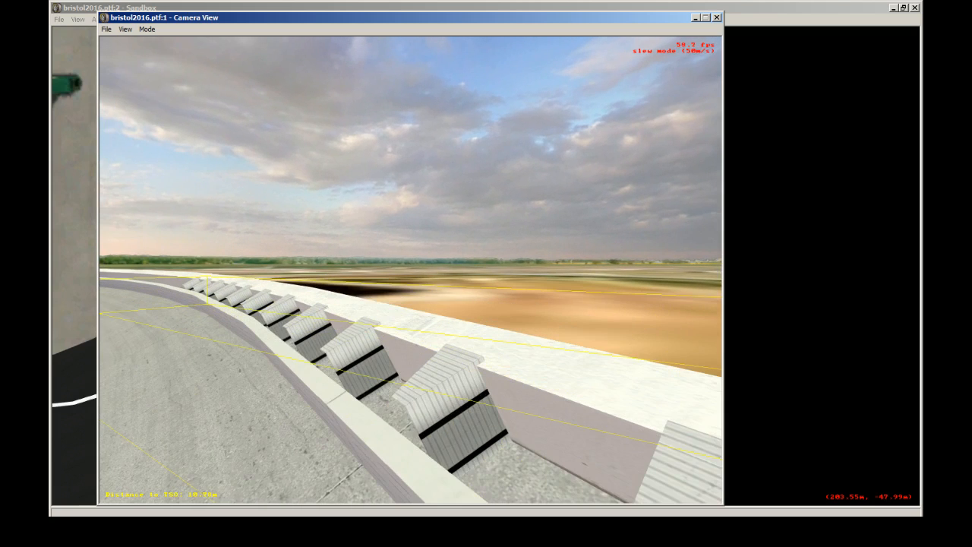
key("space")
key("space")
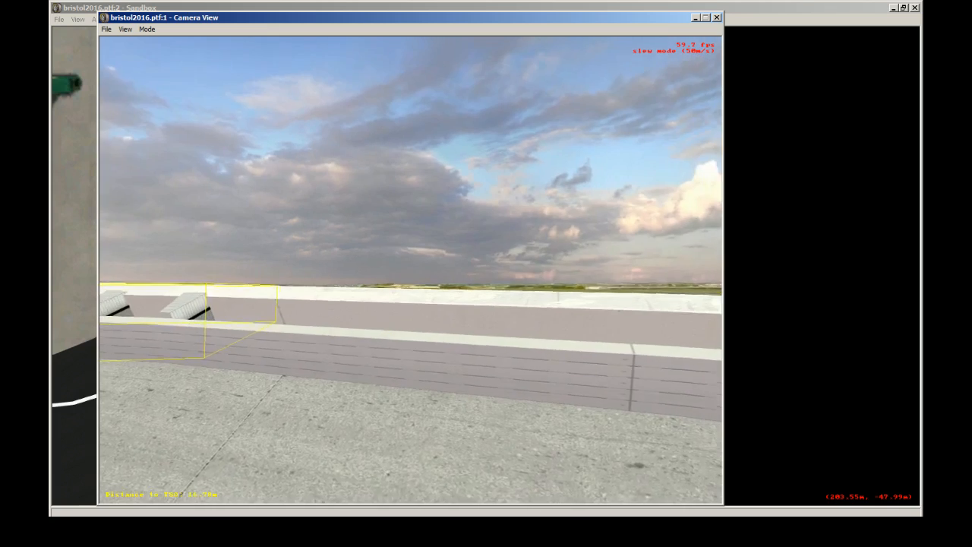
key("space")
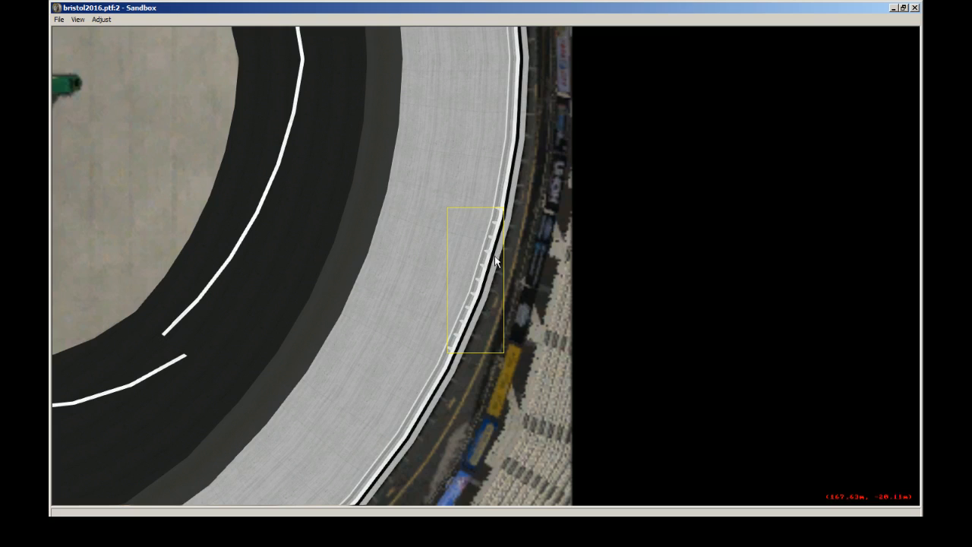
Step: Display the track sections in the overhead view and check the outer wall's section properties and the adjoining inner wall section
left_click(78, 19)
left_click(114, 130)
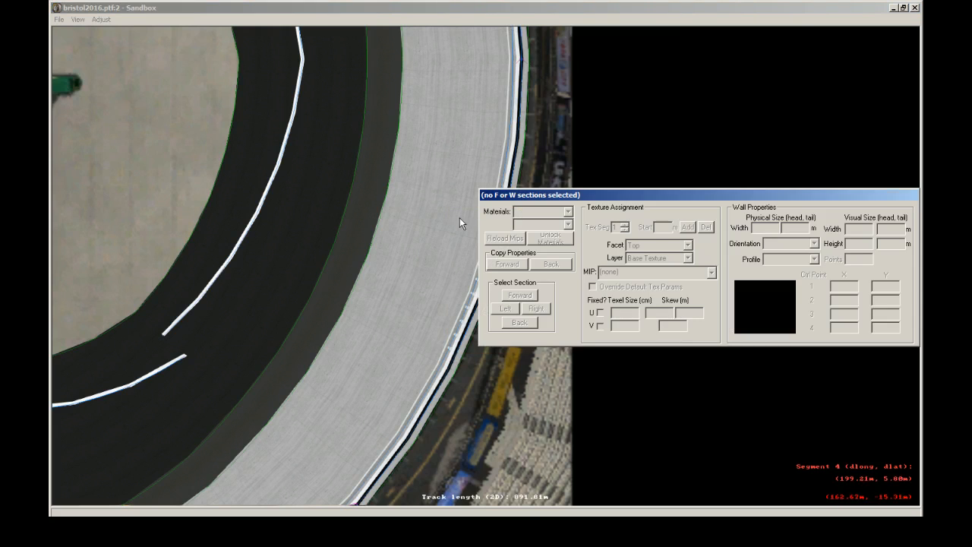
left_click(487, 272)
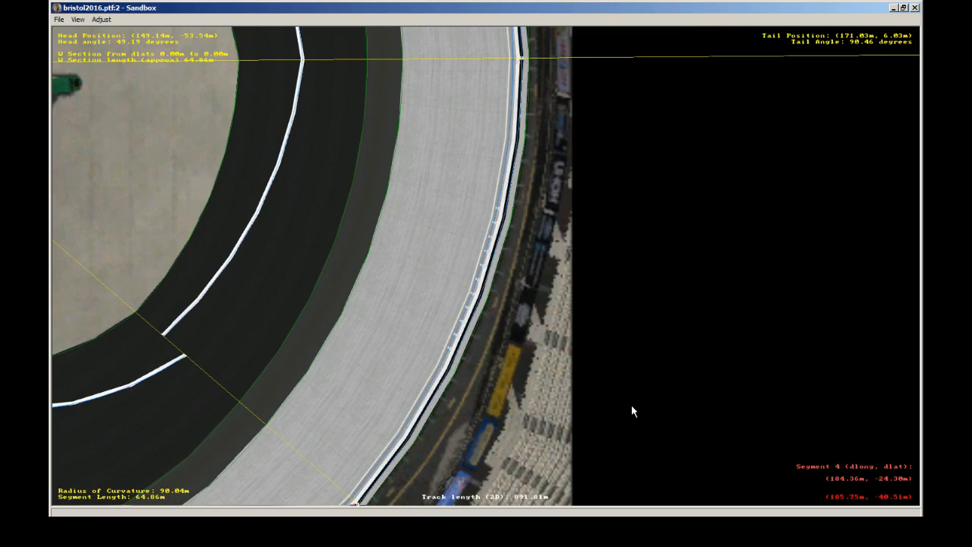
left_click(782, 530)
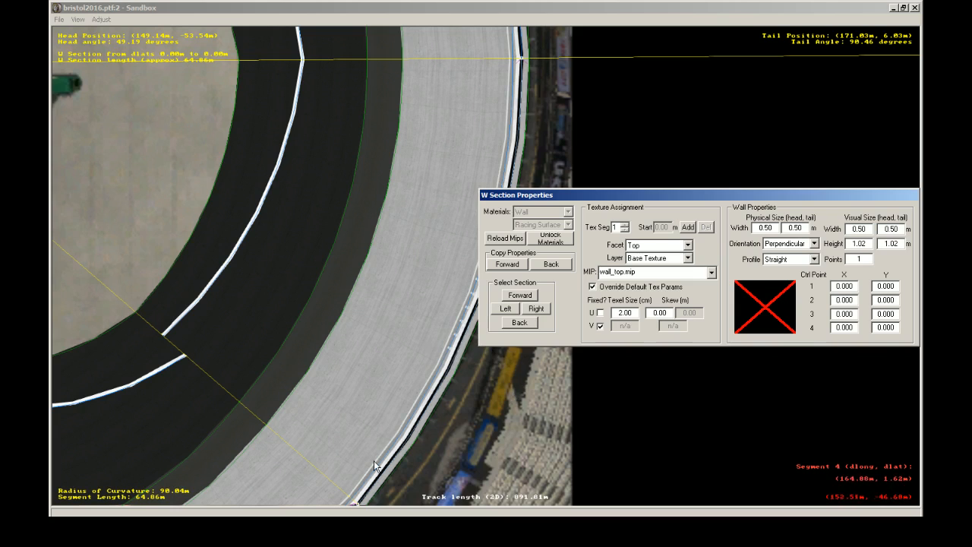
left_click(488, 5)
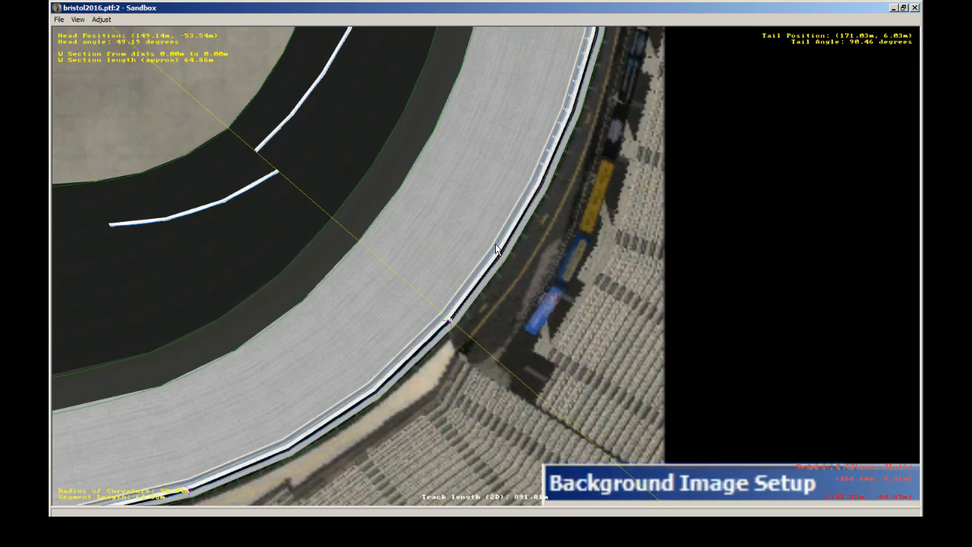
left_click(445, 315)
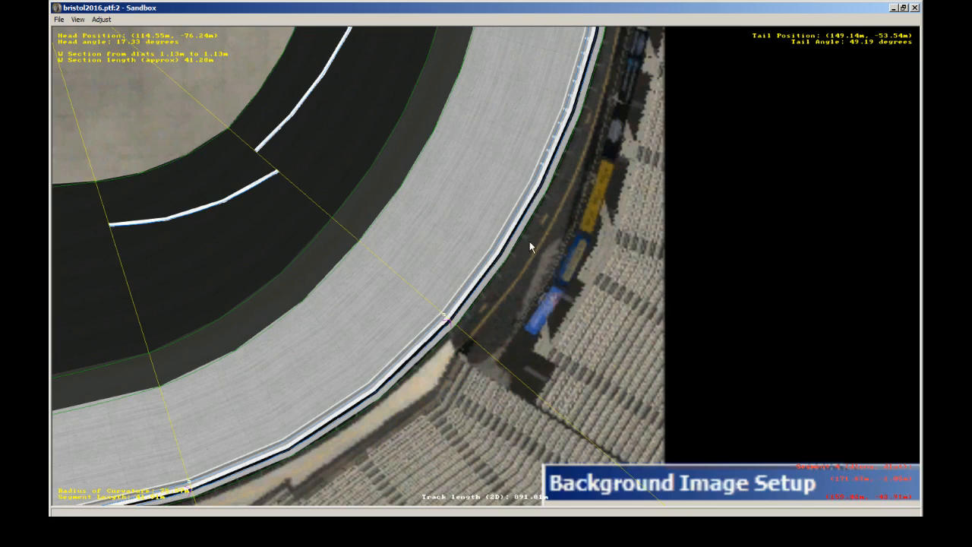
right_click(529, 176)
right_click(542, 158)
left_click(448, 327)
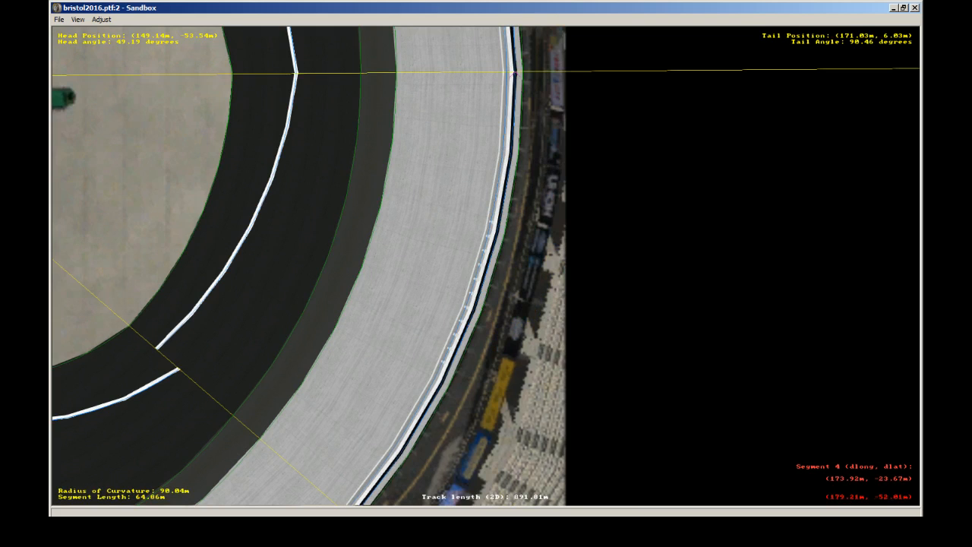
Step: Examine in Camera View the empty stretch between the walls beyond the block row and the spacing around its end block
key("alt+Tab")
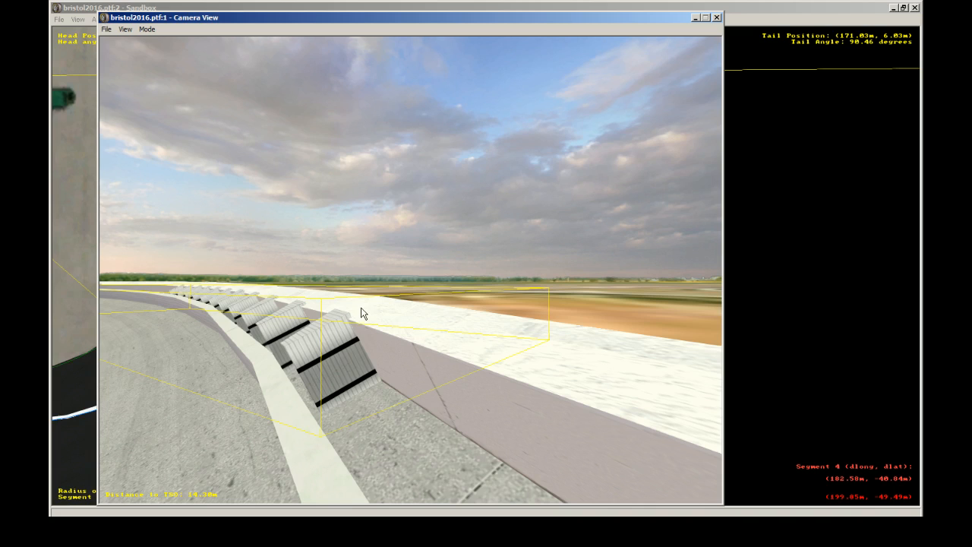
left_click(423, 392)
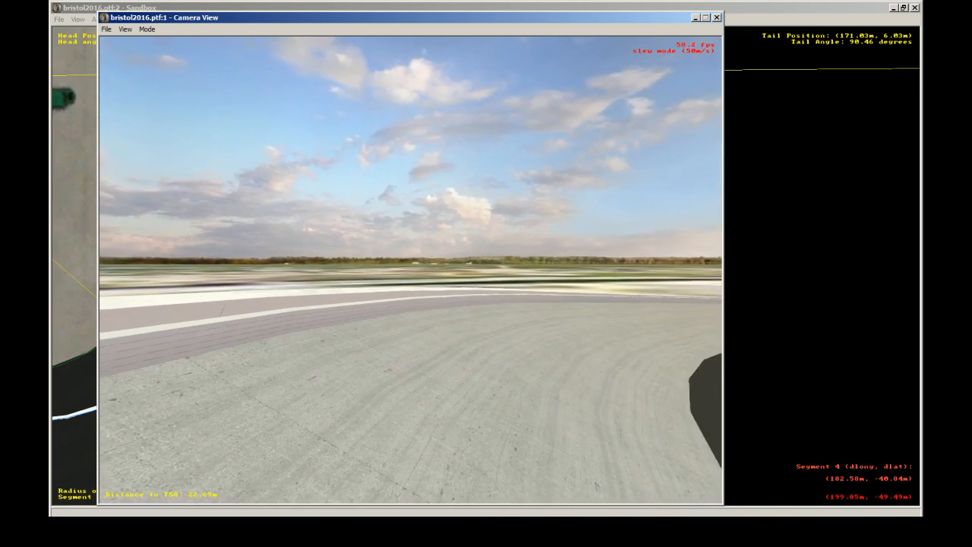
key("Up")
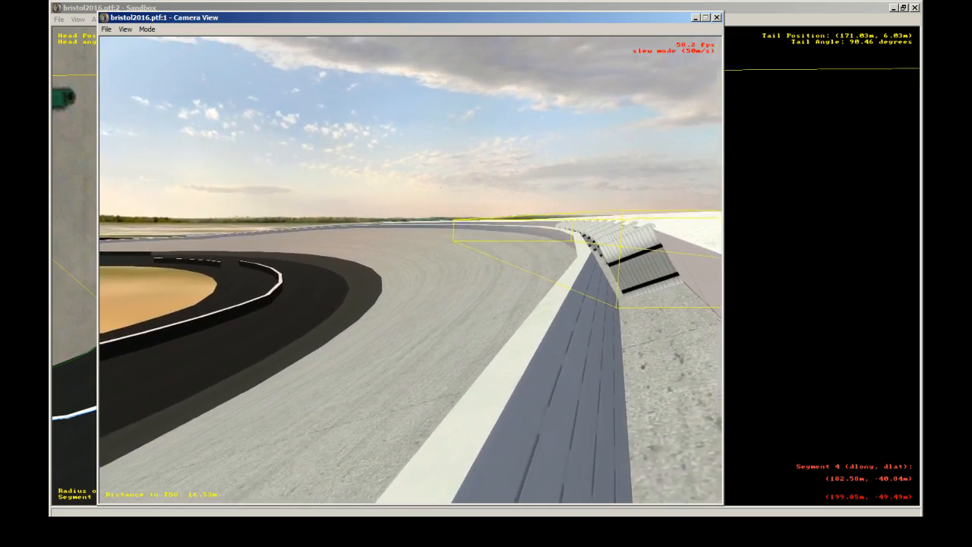
key("Up")
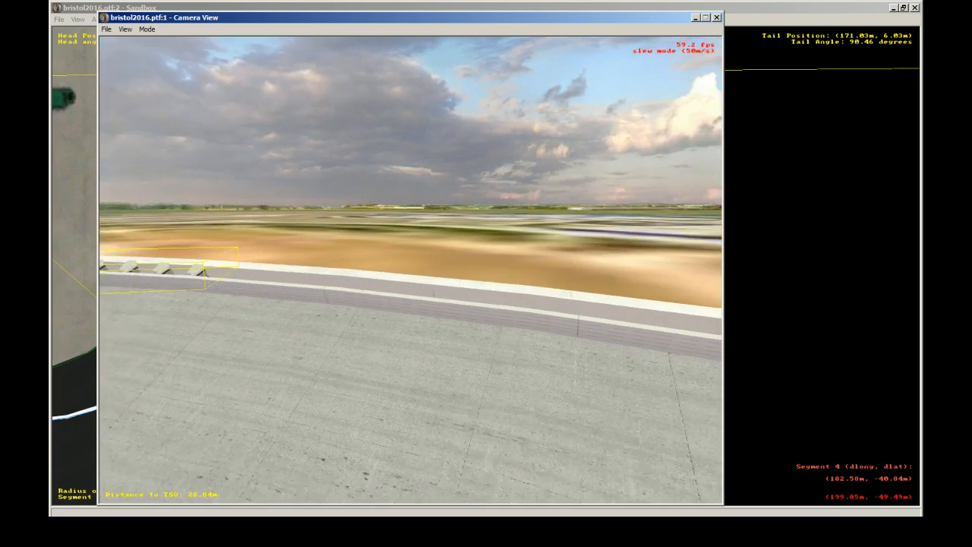
key("Escape")
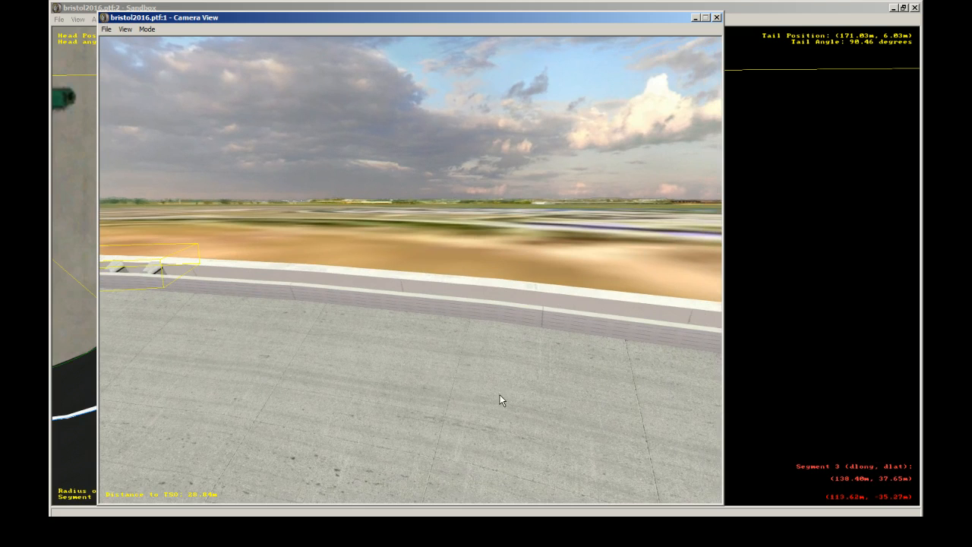
left_click(439, 334)
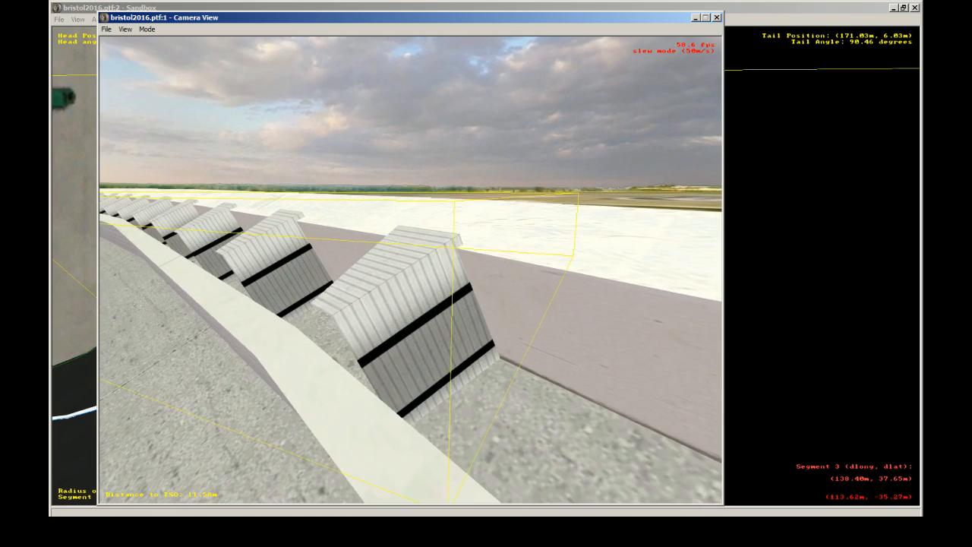
left_click(411, 268)
Step: Select the inner wall section beside the block row in the overhead view and check its wall width and height properties
left_click(714, 6)
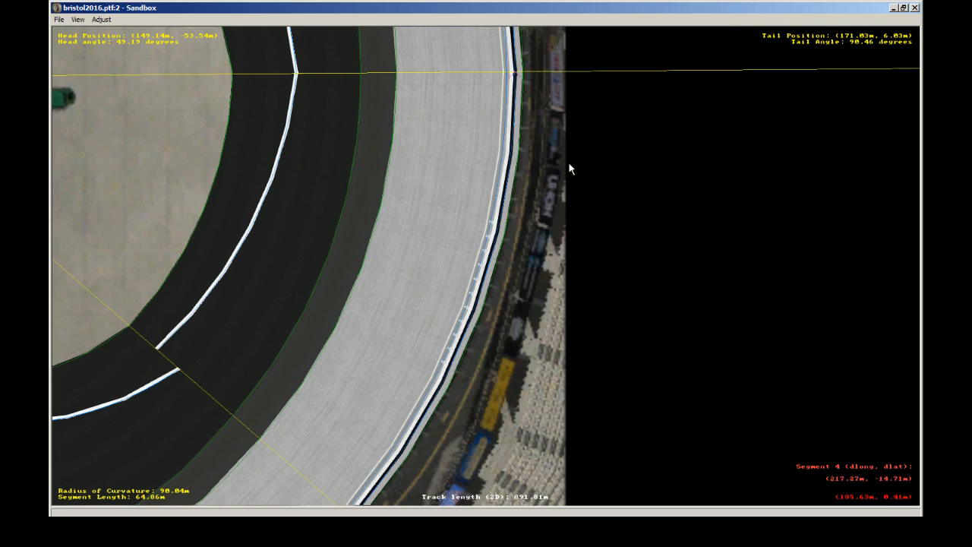
left_click(503, 67)
key("plus")
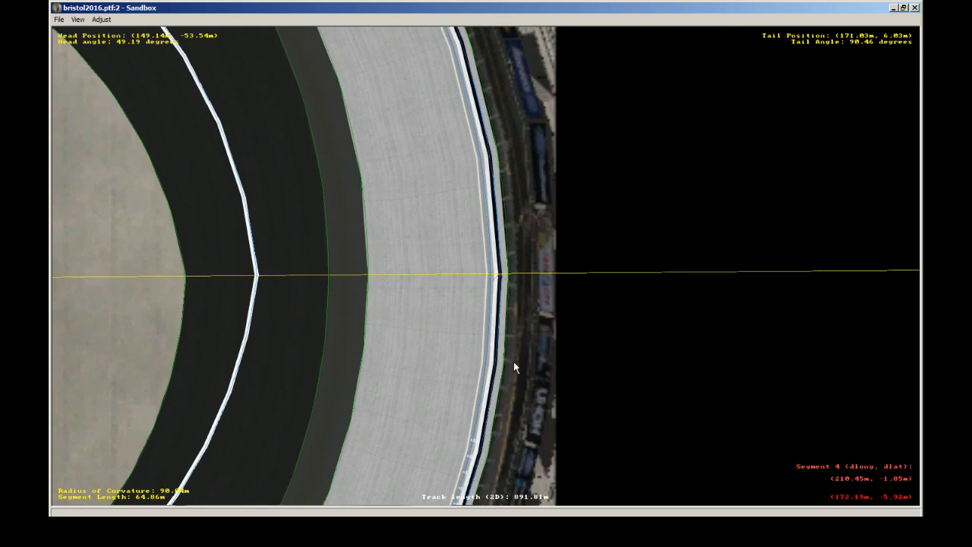
left_click(491, 326)
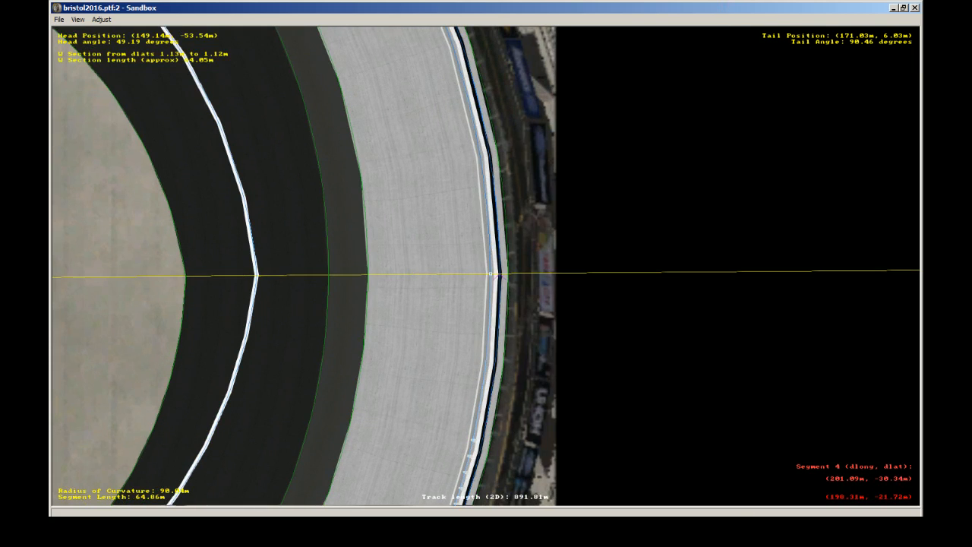
key("Return")
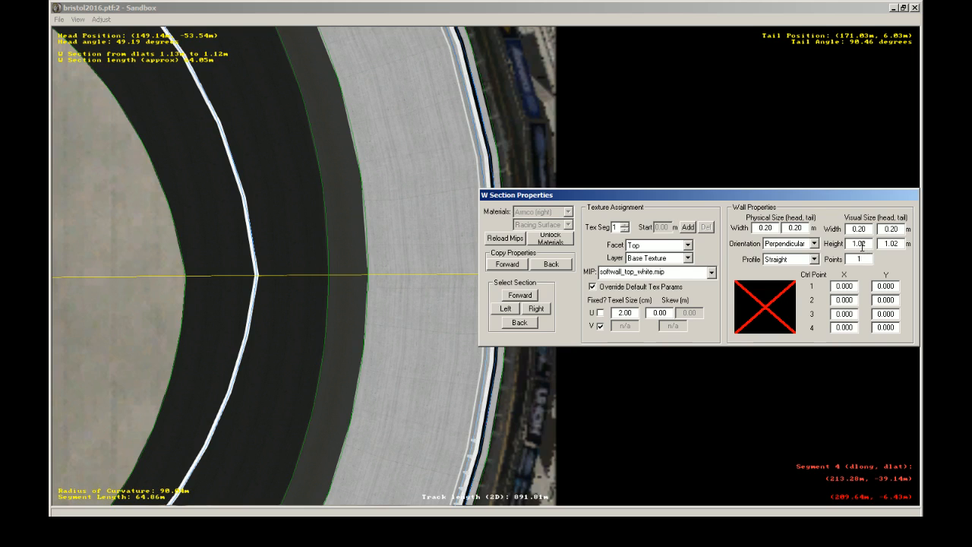
key("Escape")
Step: Compare the inner wall's top edge with the end foam block in Camera View, and recheck the wall's section properties
key("alt+Tab")
key("s")
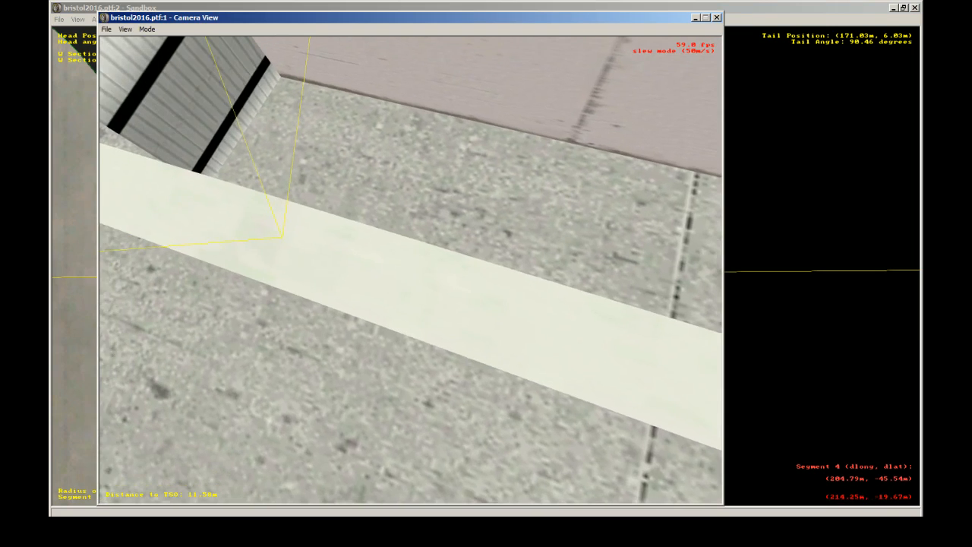
key("Down")
key("Up")
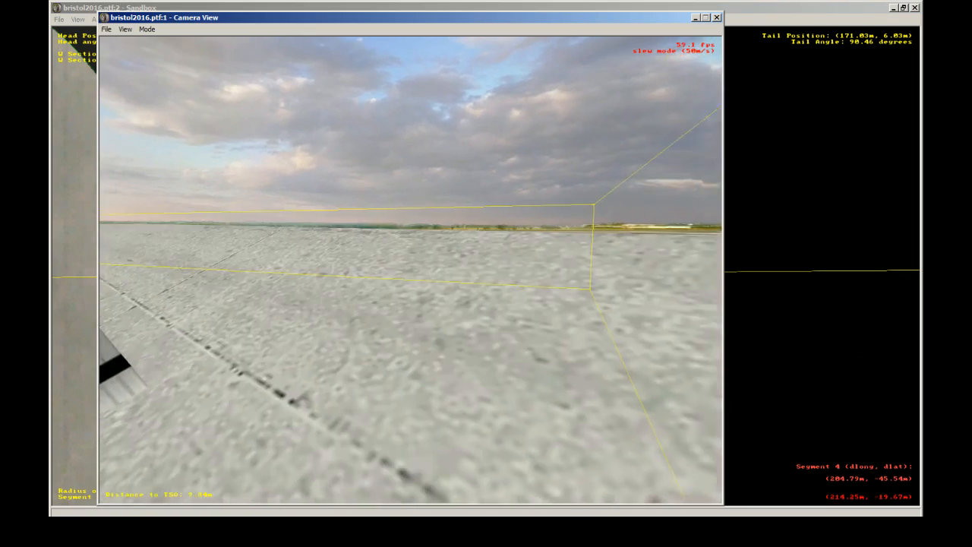
key("Down")
key("Escape")
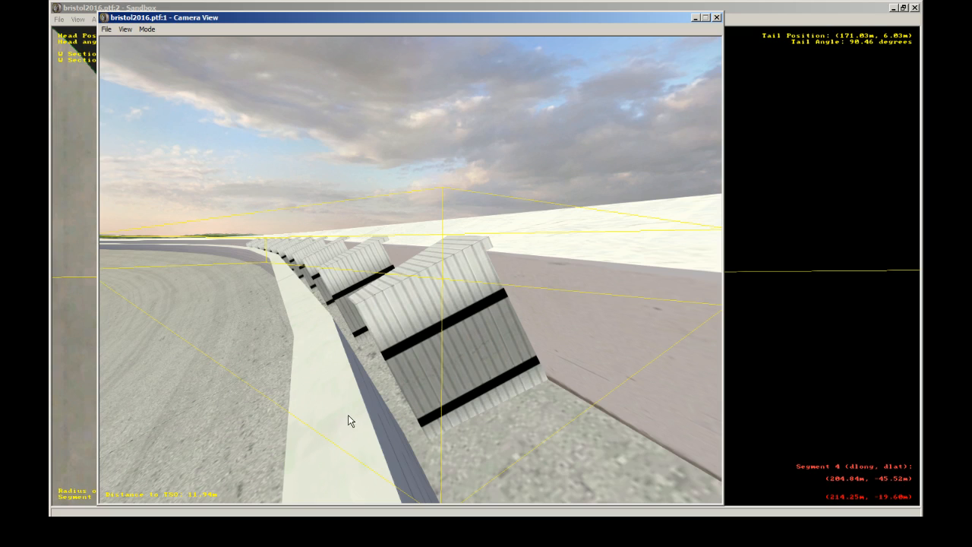
left_click(714, 526)
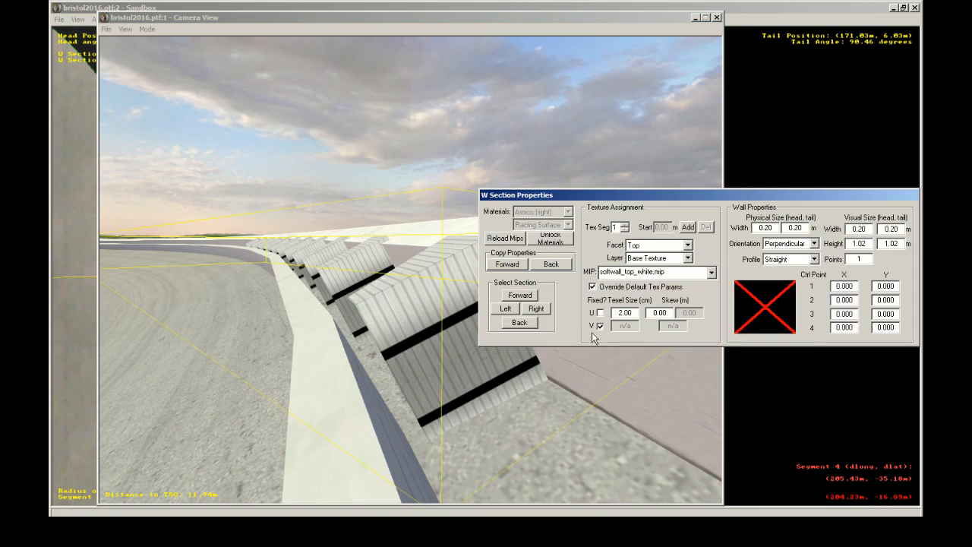
left_click(743, 7)
Step: Save the bristol2016.ptf track, and close Sandbox and the styro_block_example_a.txt coordinates file
left_click(60, 19)
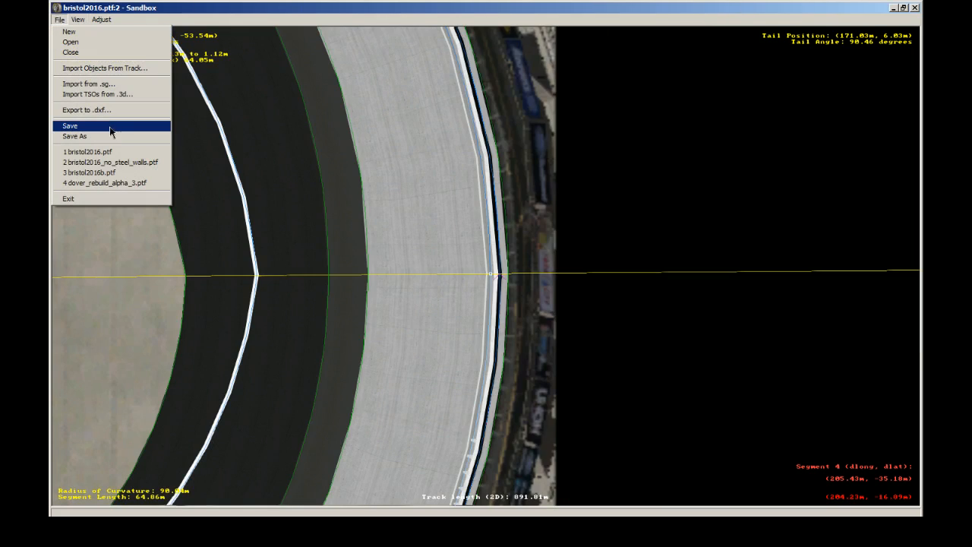
left_click(110, 126)
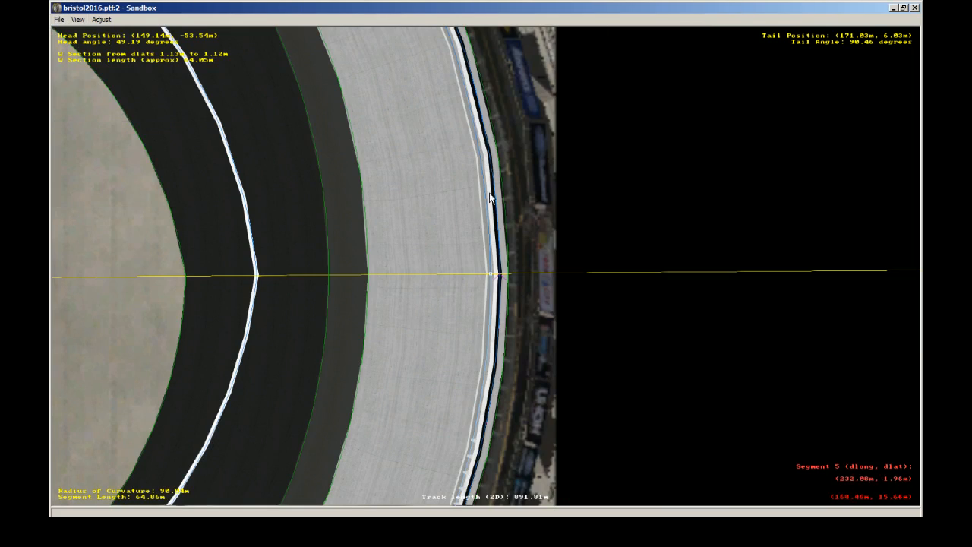
left_click(915, 8)
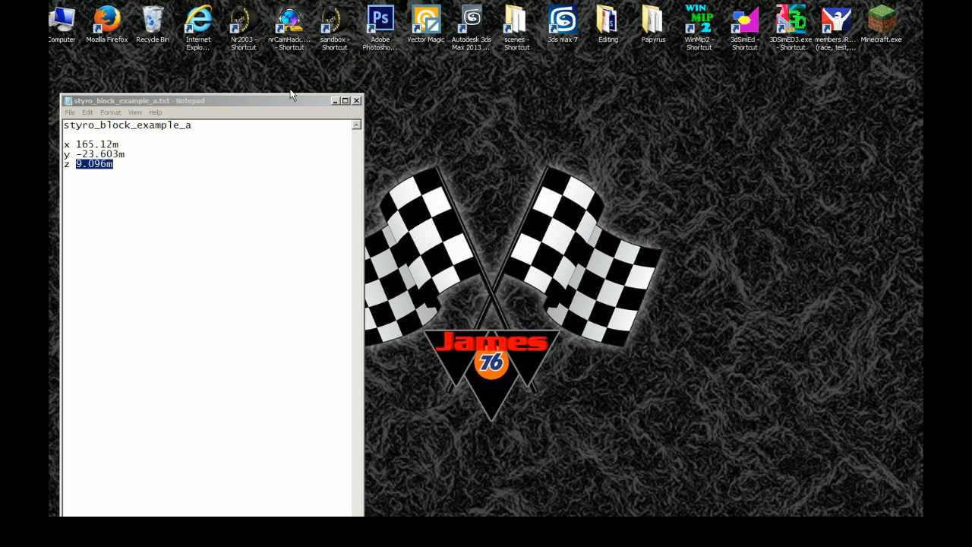
left_click(356, 101)
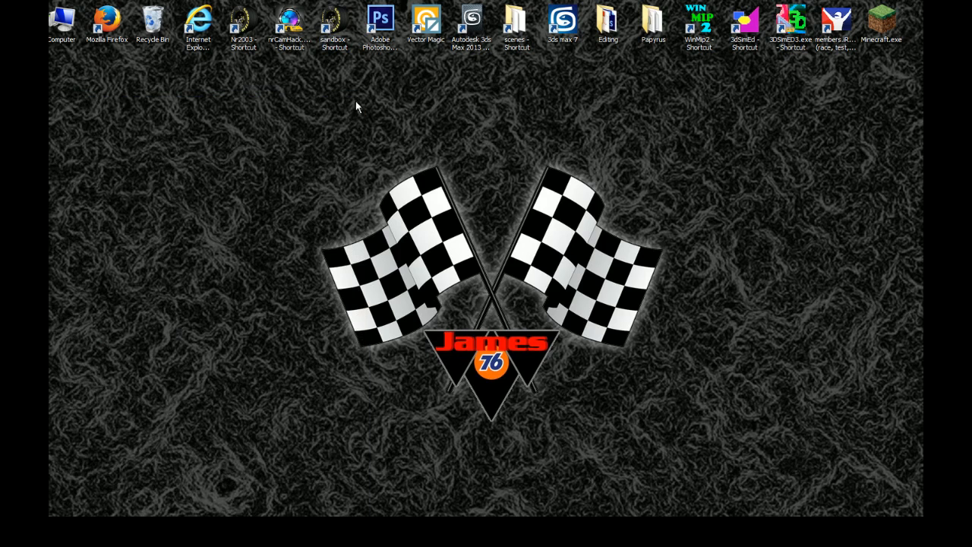
Step: Delete the bristol2016 folder from the NASCAR Racing 2003 Season tracks folder in Windows Explorer
double_click(658, 28)
double_click(593, 123)
double_click(262, 265)
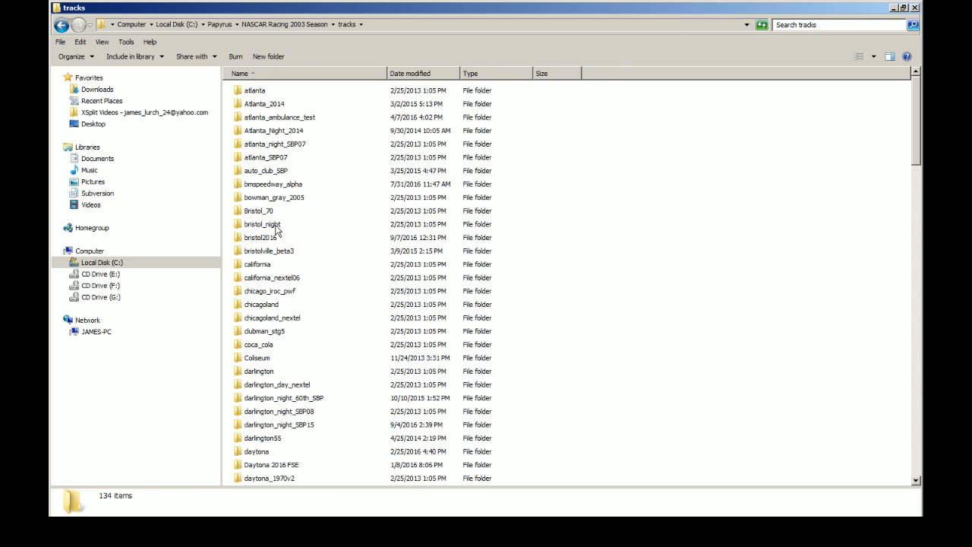
left_click(262, 237)
key("Delete")
left_click(549, 322)
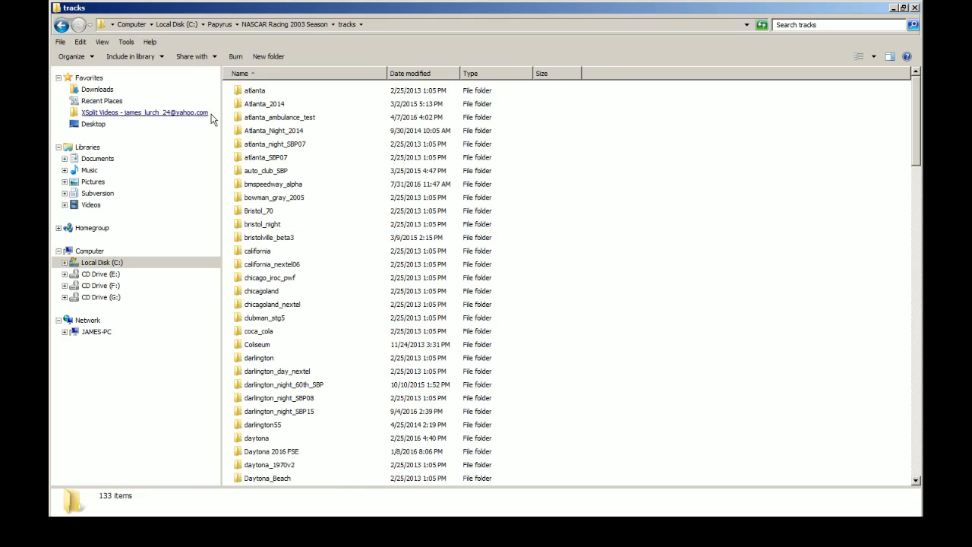
Step: Copy the bristol2016 folder from the Papyrus tracks folder into the NASCAR Racing 2003 Season tracks folder, and close Windows Explorer
left_click(61, 25)
left_click(62, 25)
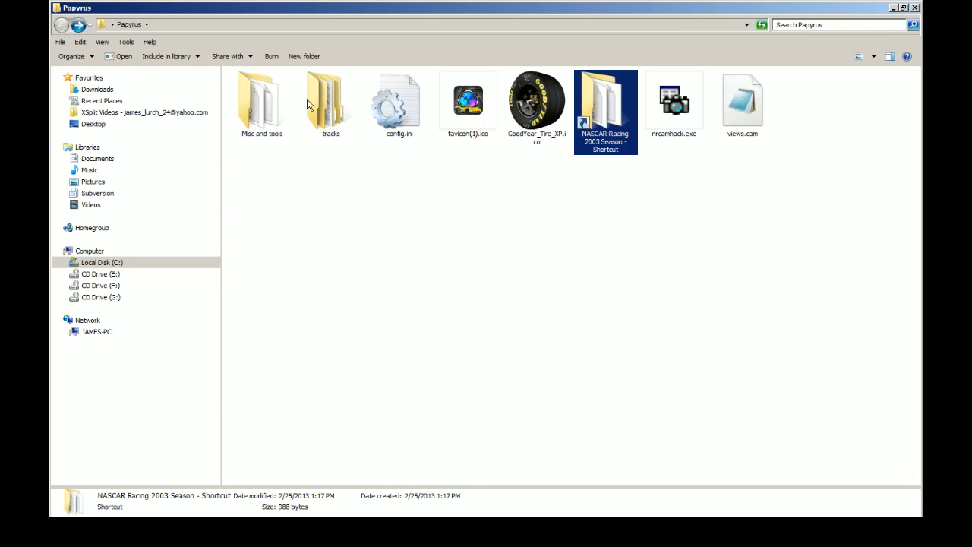
double_click(340, 101)
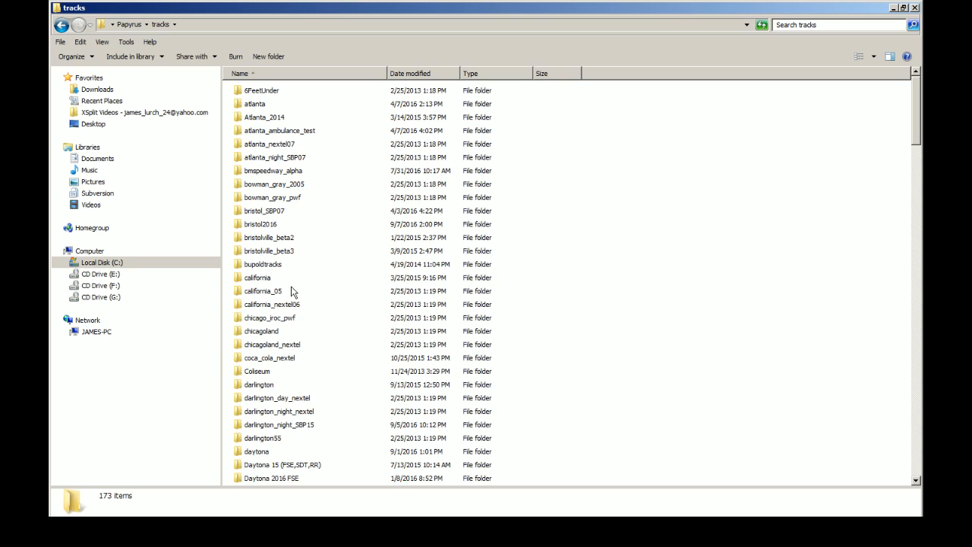
left_click(268, 228)
left_click(61, 25)
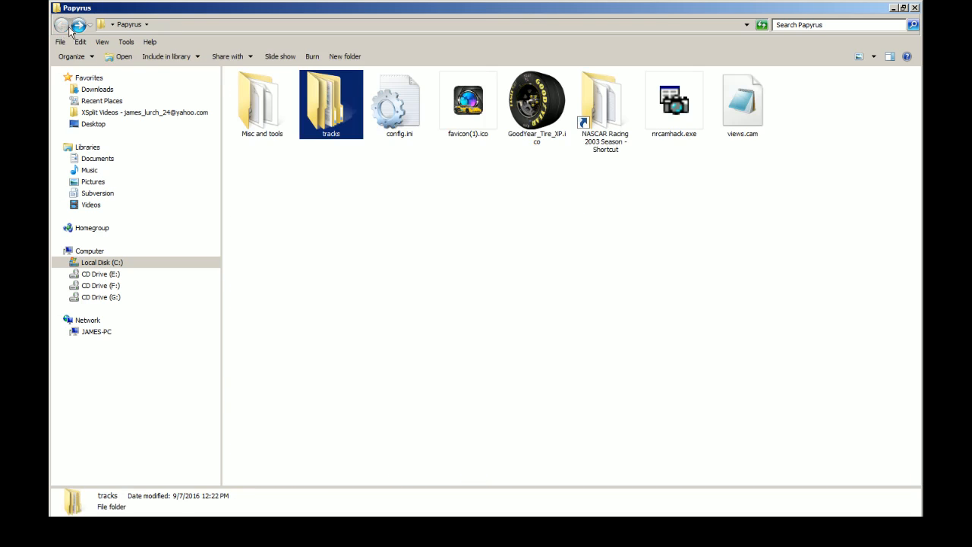
double_click(612, 106)
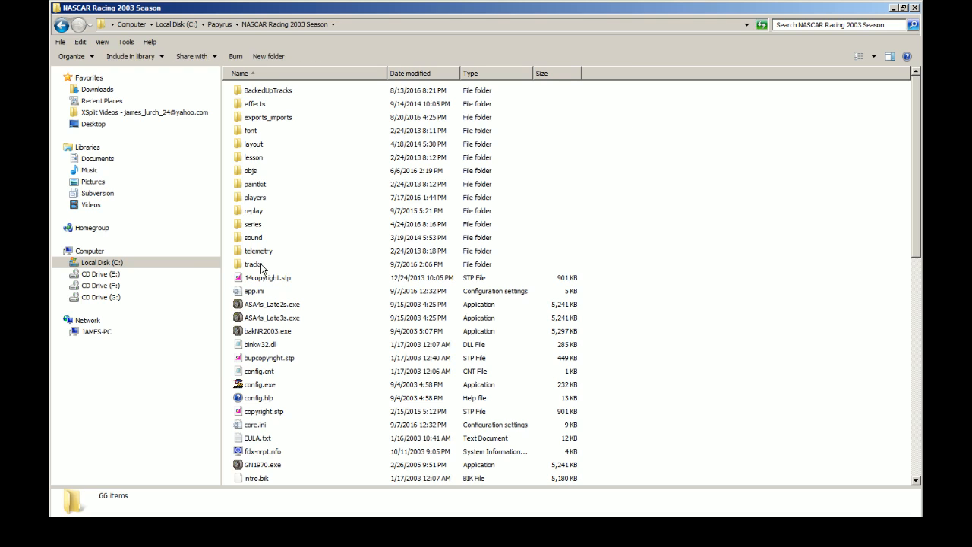
double_click(258, 265)
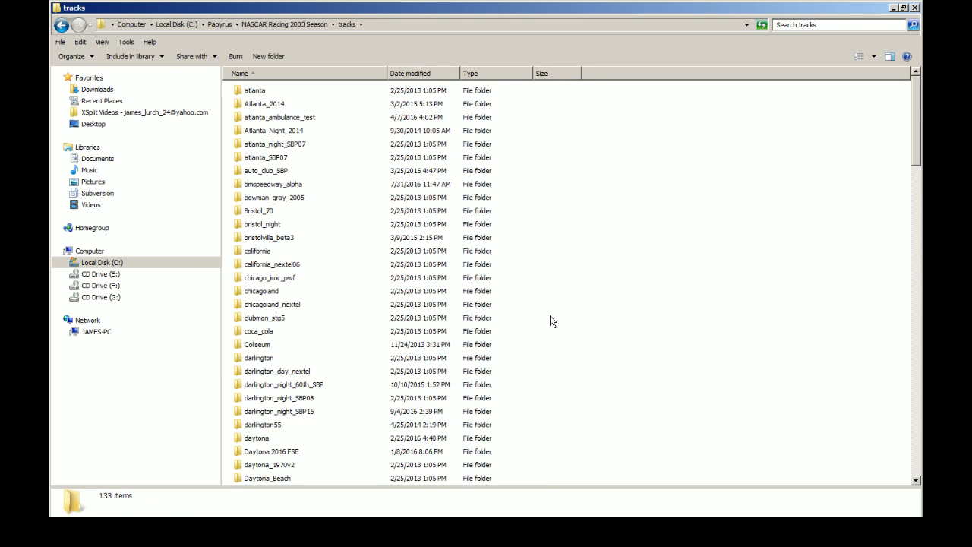
left_click(915, 7)
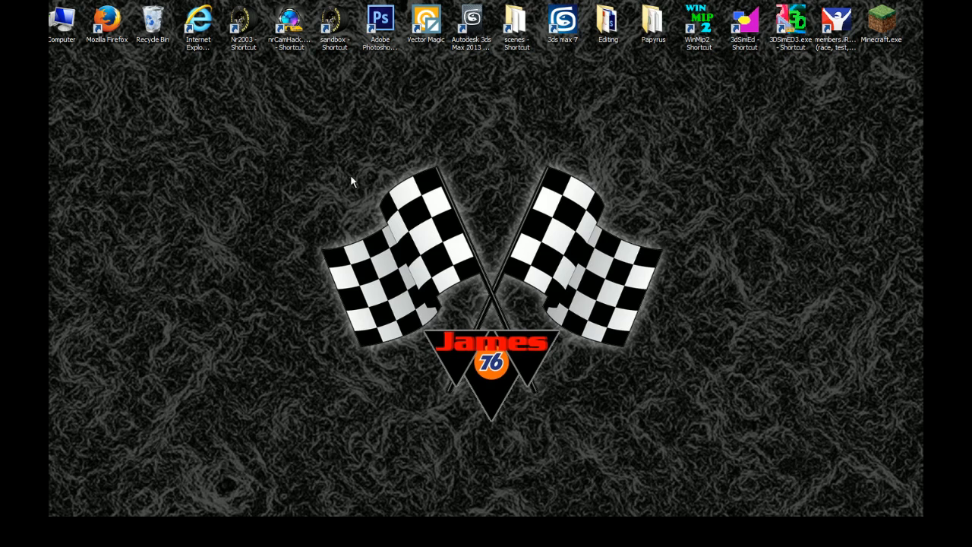
Step: Launch NASCAR Racing 2003 Season with nrCamHack, accept the controller calibration, and assign AXIS 0 to the steering
double_click(306, 32)
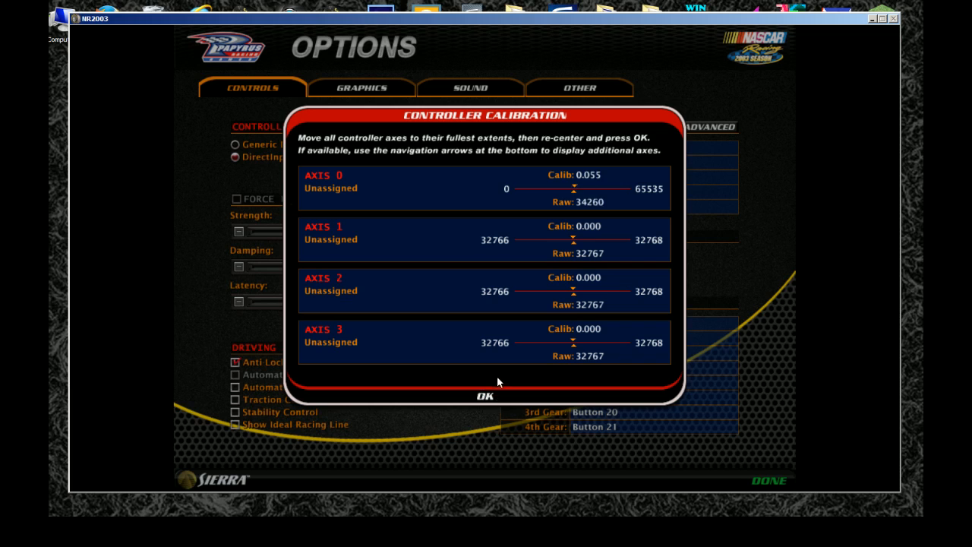
left_click(487, 396)
left_click(588, 149)
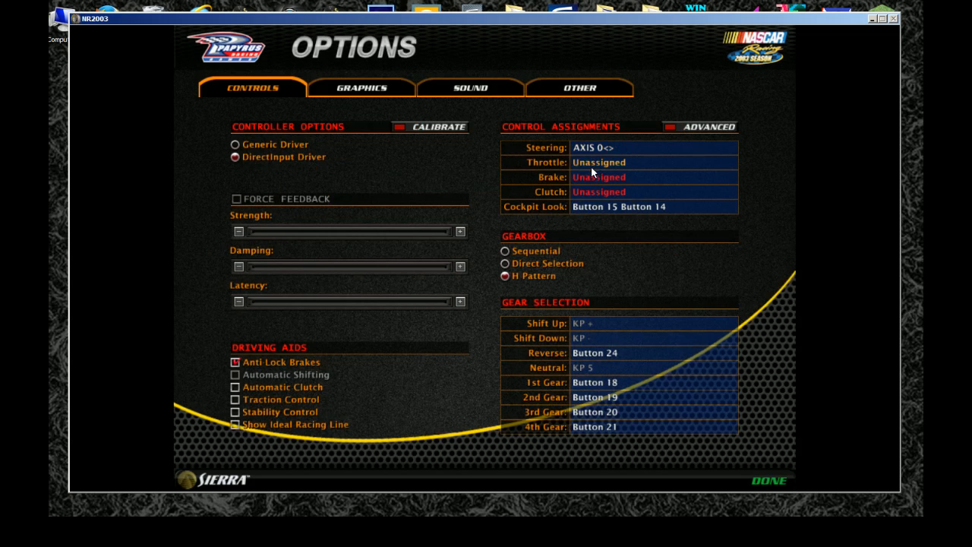
Step: Open the throttle assignment but leave it unassigned, and finish the controller options
left_click(594, 163)
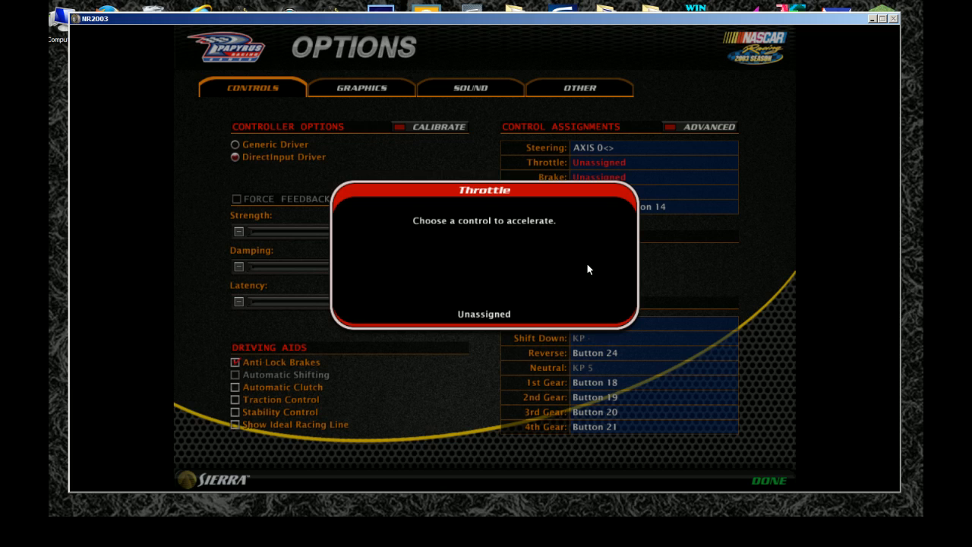
key("Escape")
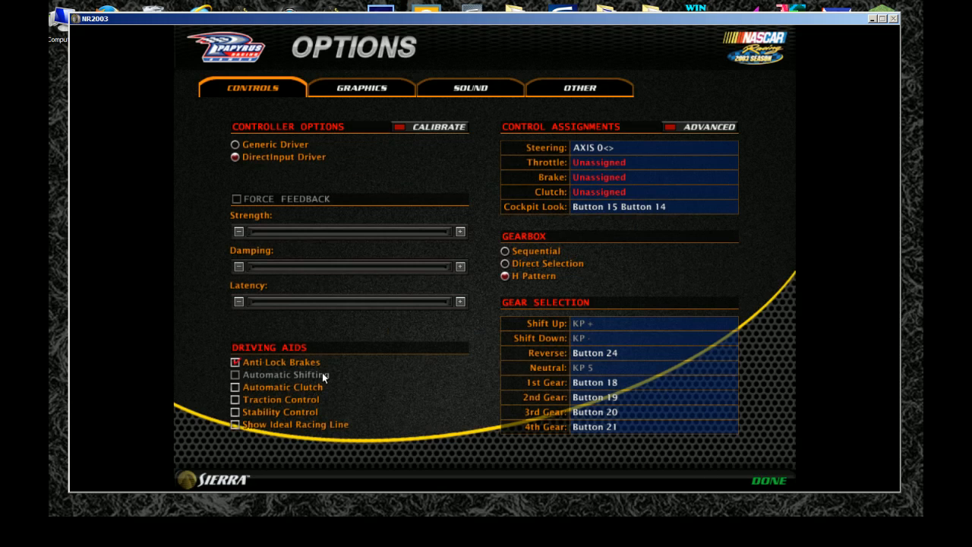
left_click(769, 480)
left_click(495, 315)
key("Escape")
Step: Start a testing session at the Bristol 2016 track and enter the car to drive
left_click(346, 317)
left_click(378, 339)
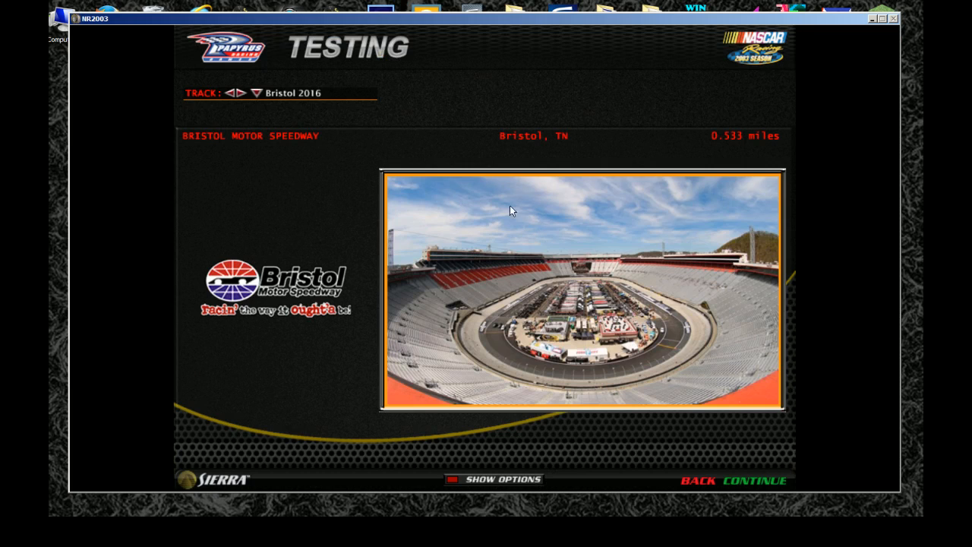
left_click(767, 478)
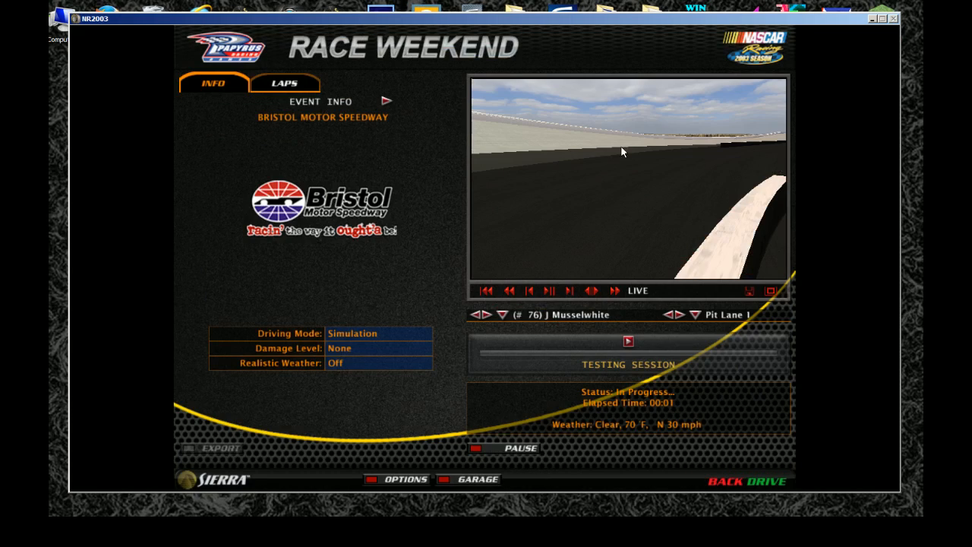
left_click(770, 481)
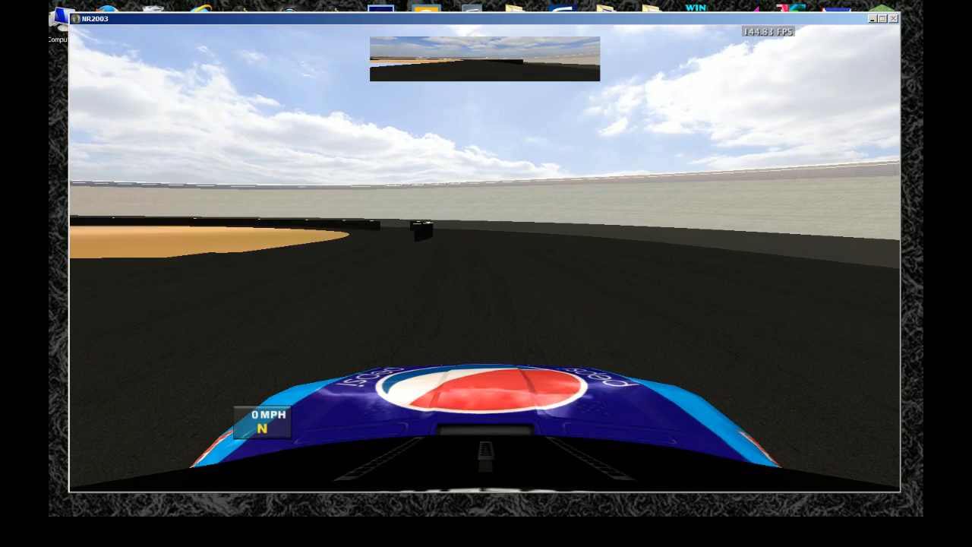
Step: Switch from the cockpit to a free camera view of the track, and return focus to the NR2003 window
key("F10")
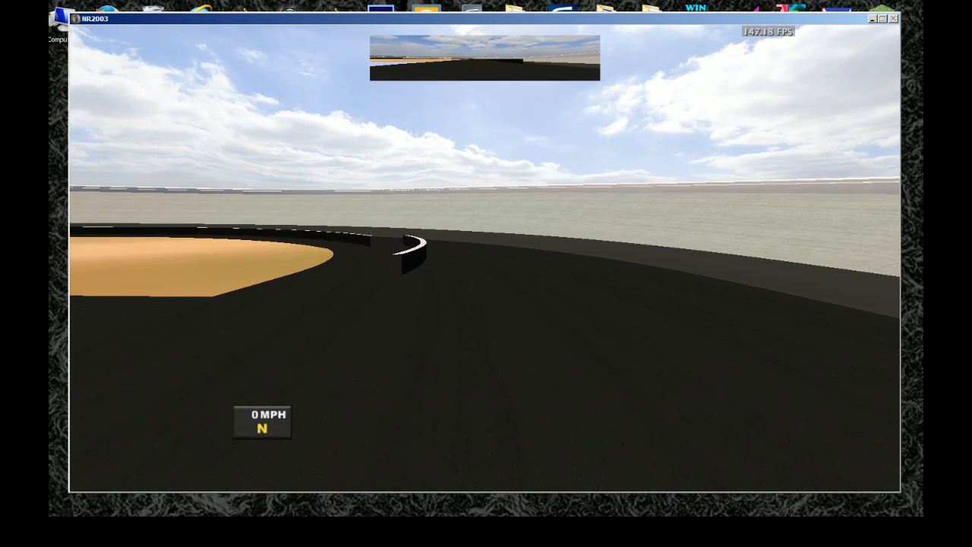
key("Escape")
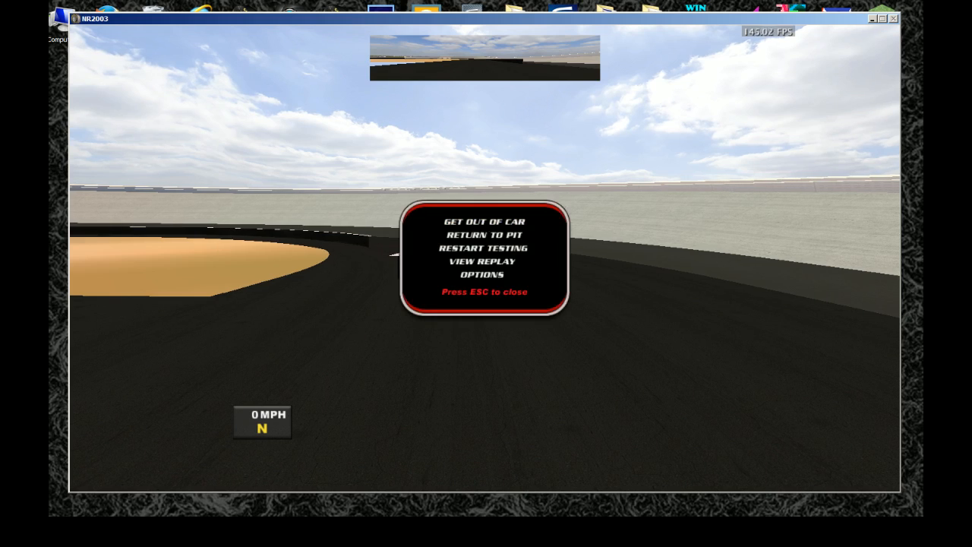
key("alt+Tab")
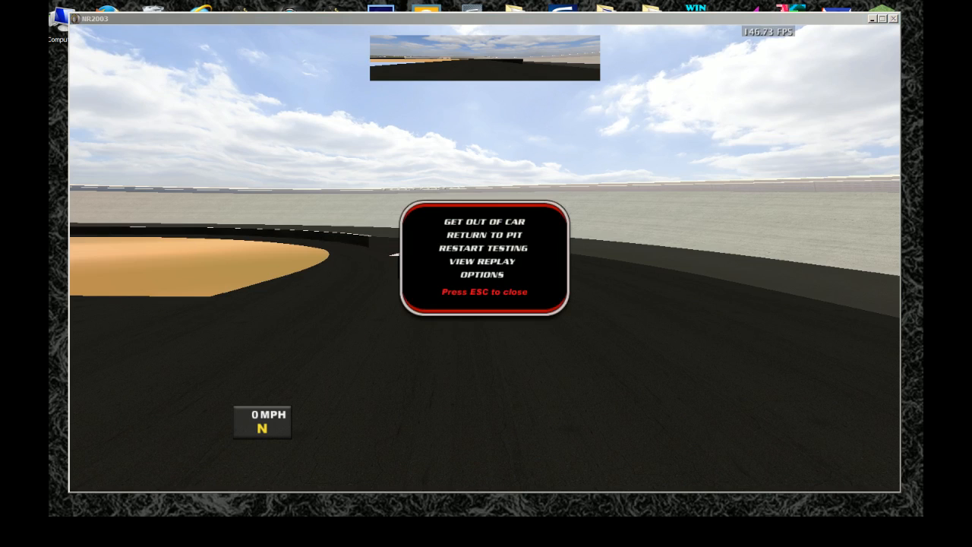
left_click(407, 369)
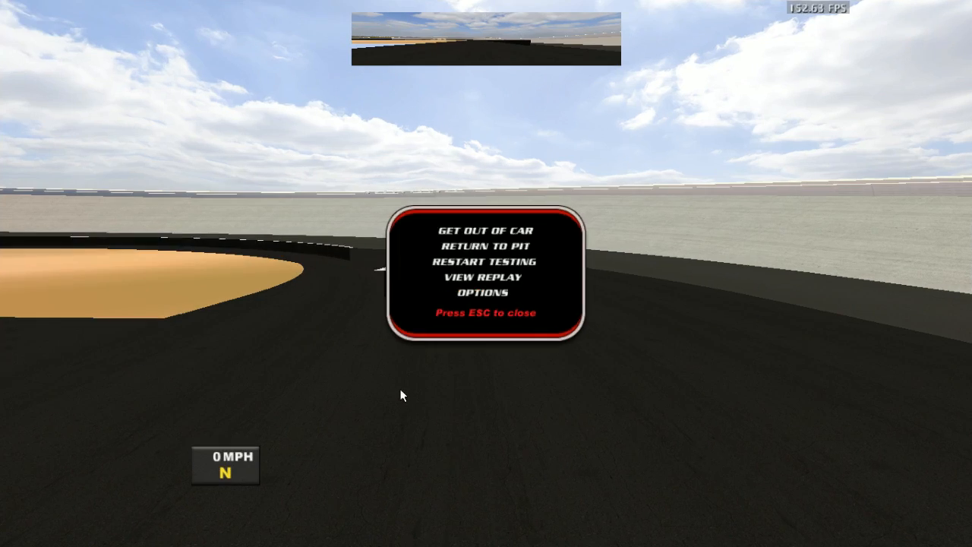
Step: Fly the camera to the outer wall and examine how the foam blocks sit between the two wall sections
key("Escape")
key("Up")
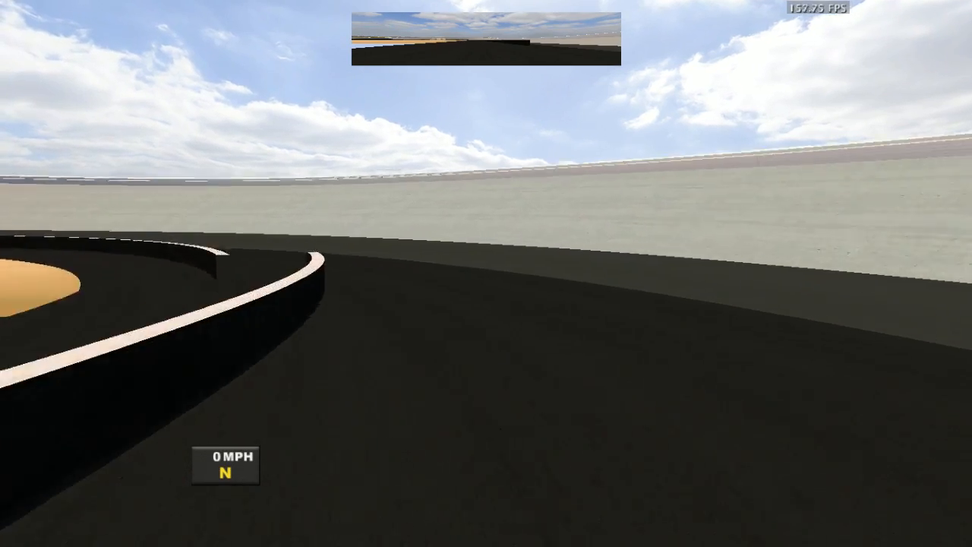
key("Up")
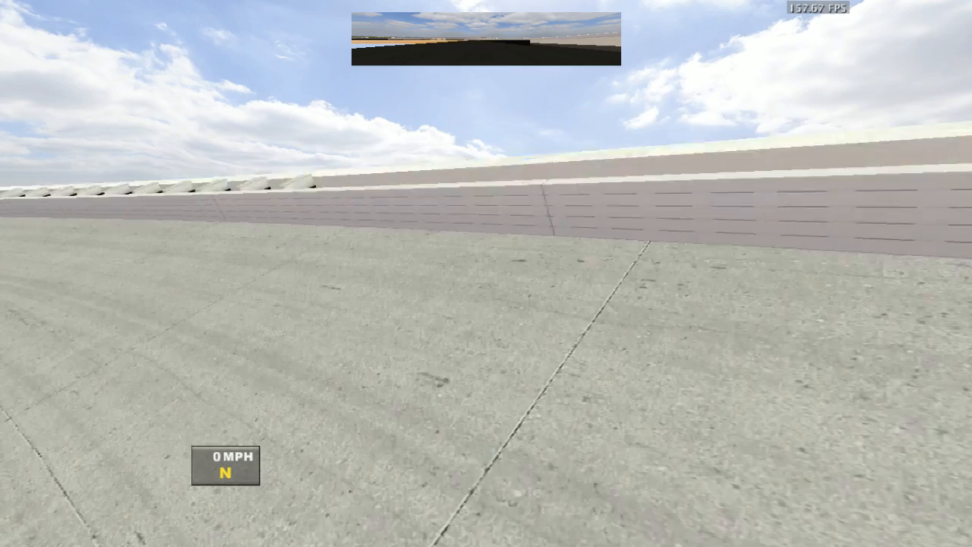
key("F10")
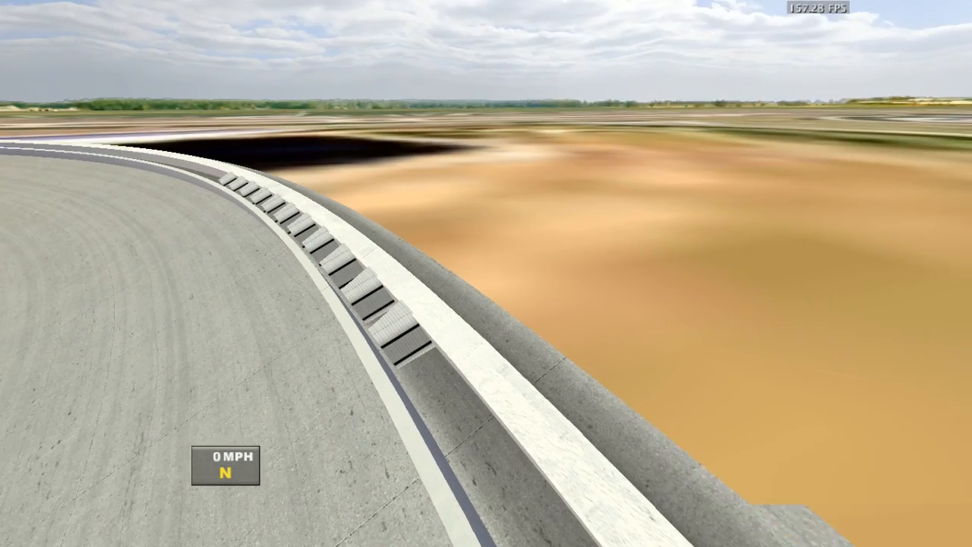
key("Down")
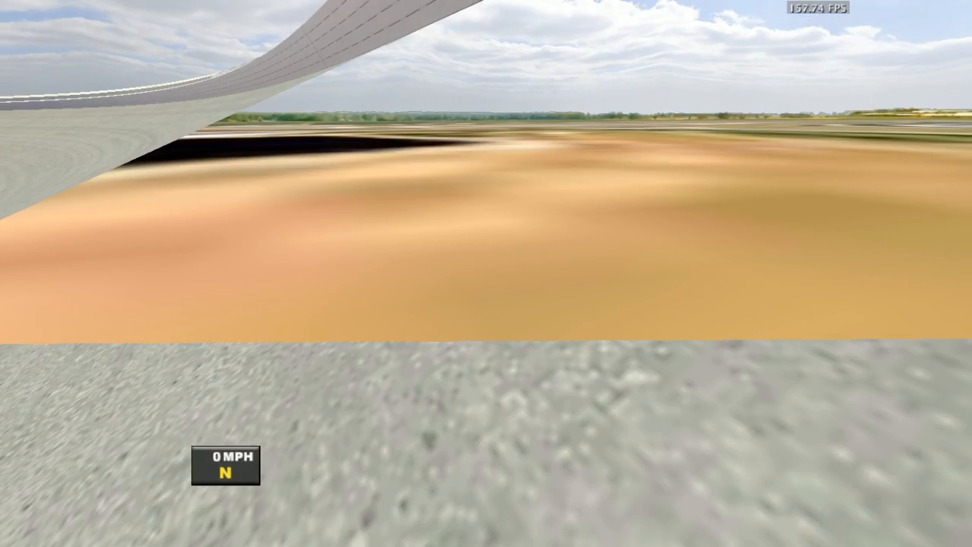
key("Up")
key("Right")
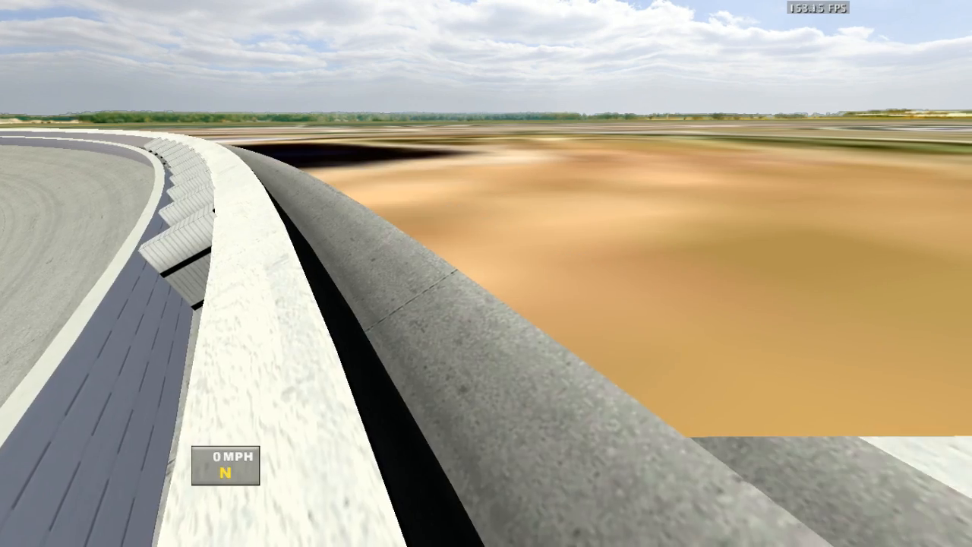
key("Left")
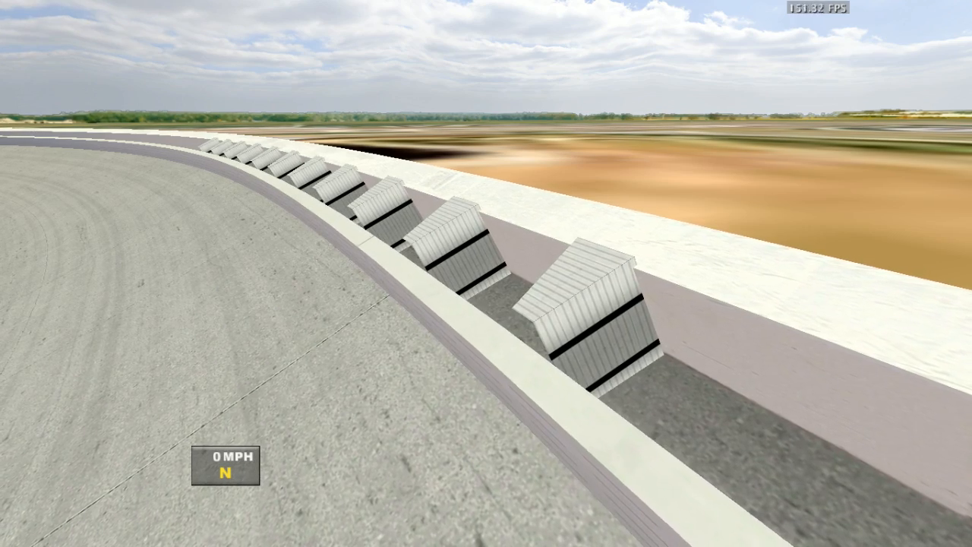
key("Right")
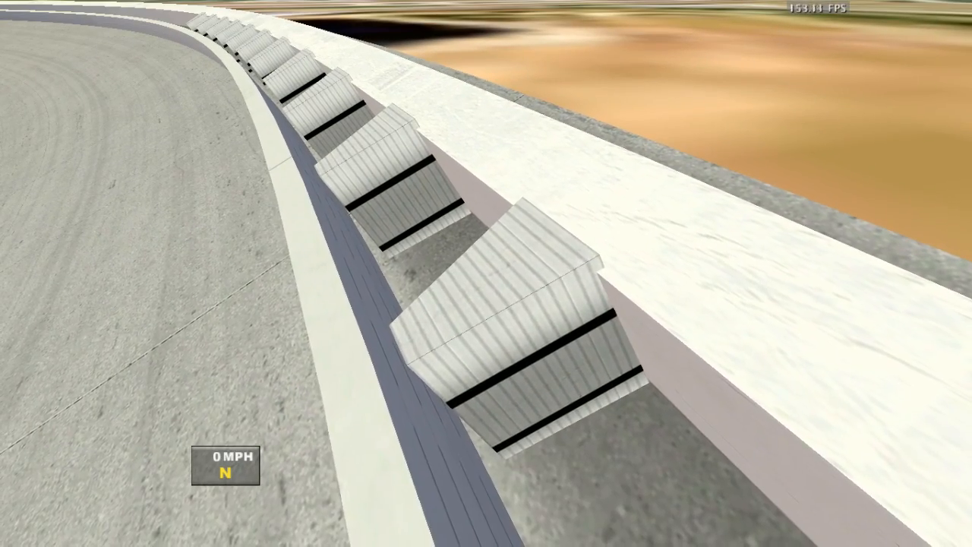
key("Escape")
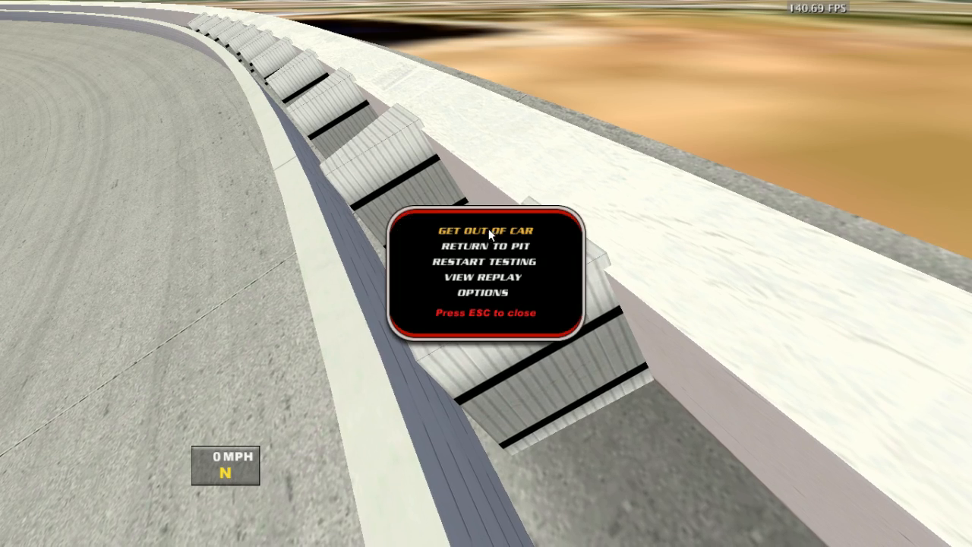